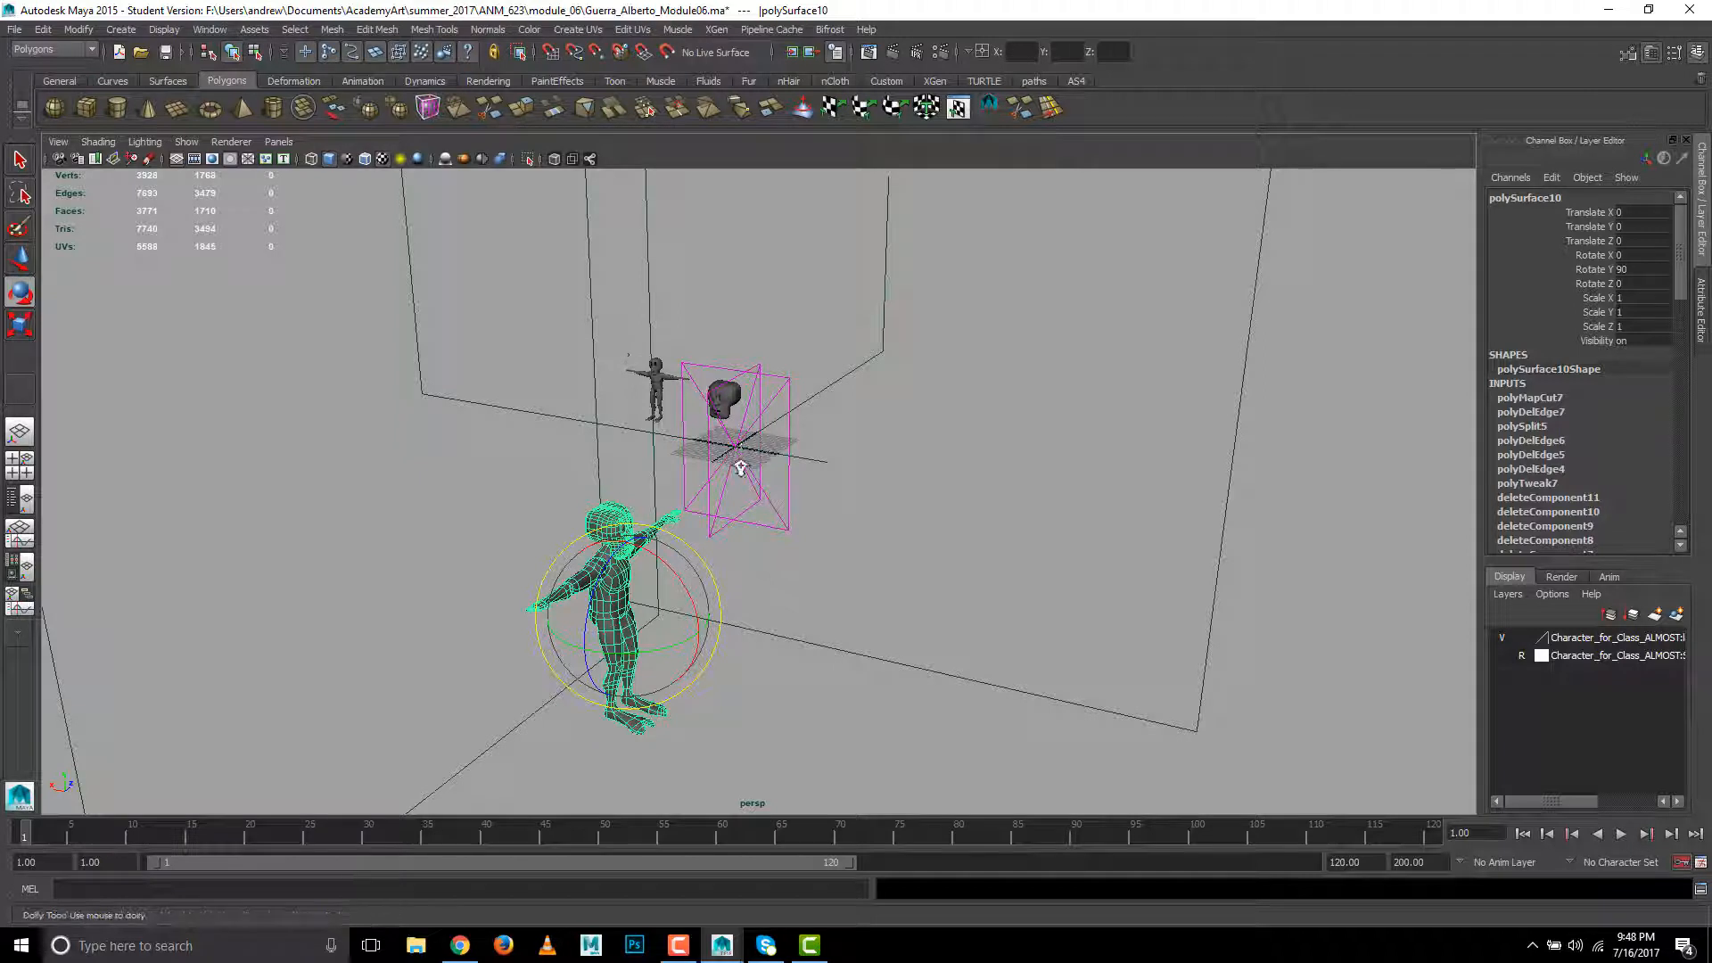
- Hide the small figure, the separate head, the large frame planes and both image planes, keeping the large character shown
scroll(904, 536, "down", 5)
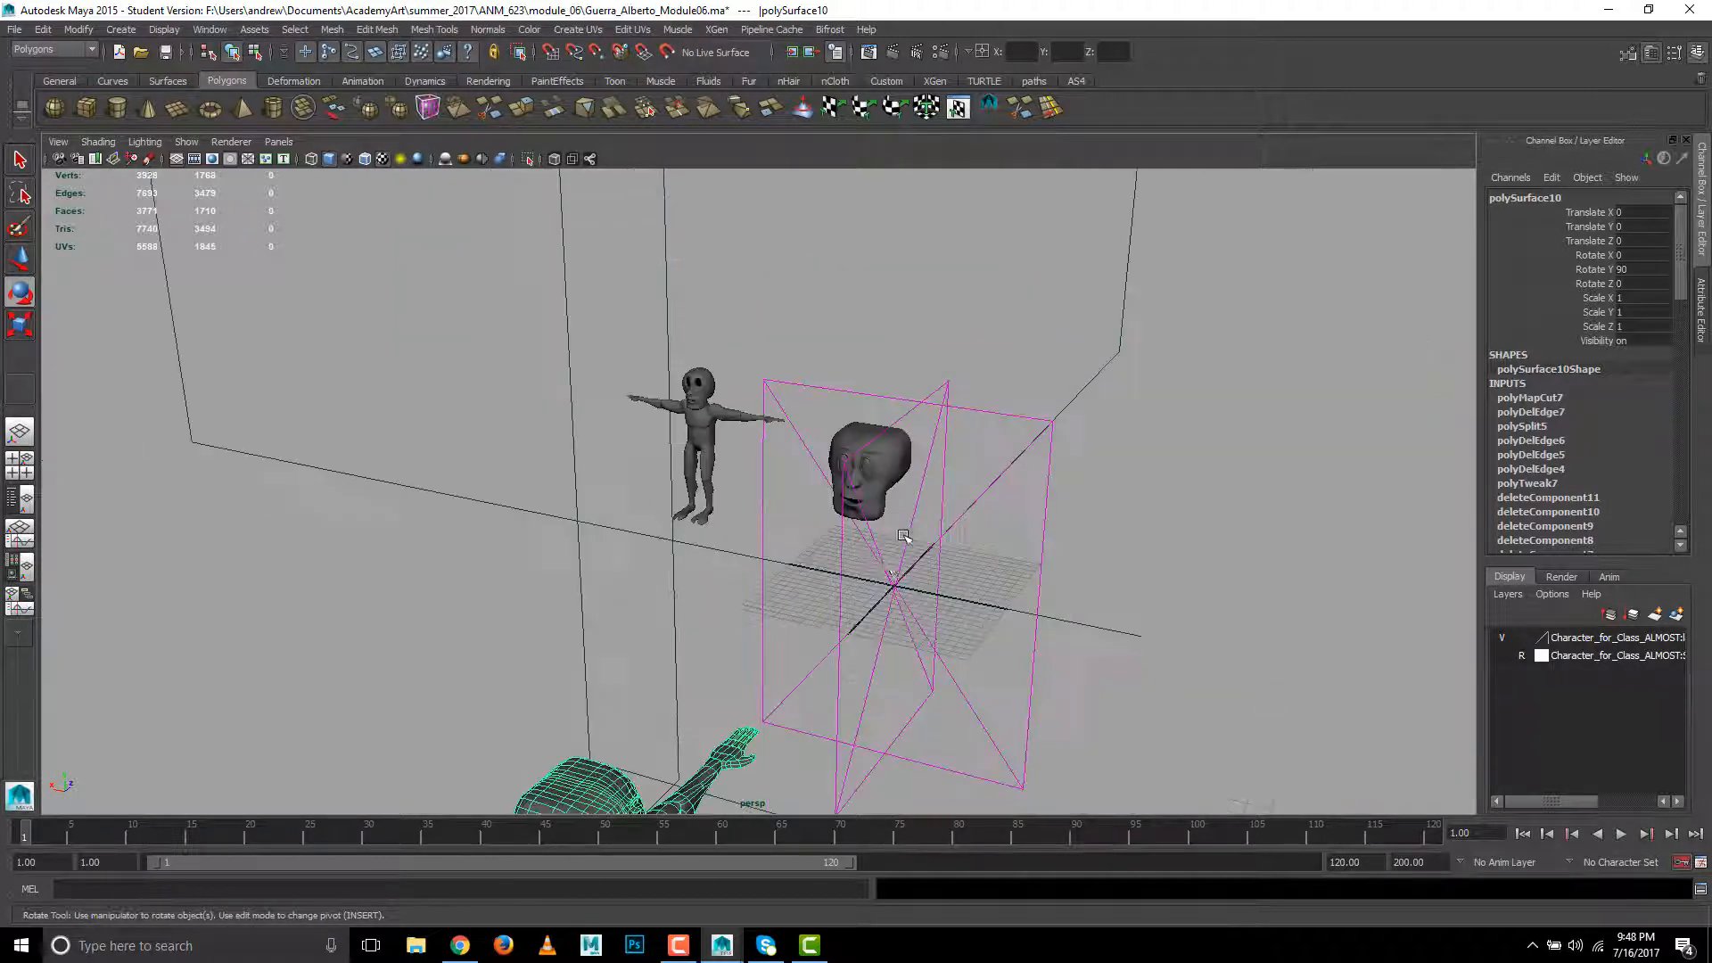
middle_click_drag(679, 769, 600, 428, "alt")
left_click_drag(629, 183, 696, 573, "alt")
left_click(593, 482)
left_click_drag(592, 483, 609, 539, "alt")
left_click(451, 585)
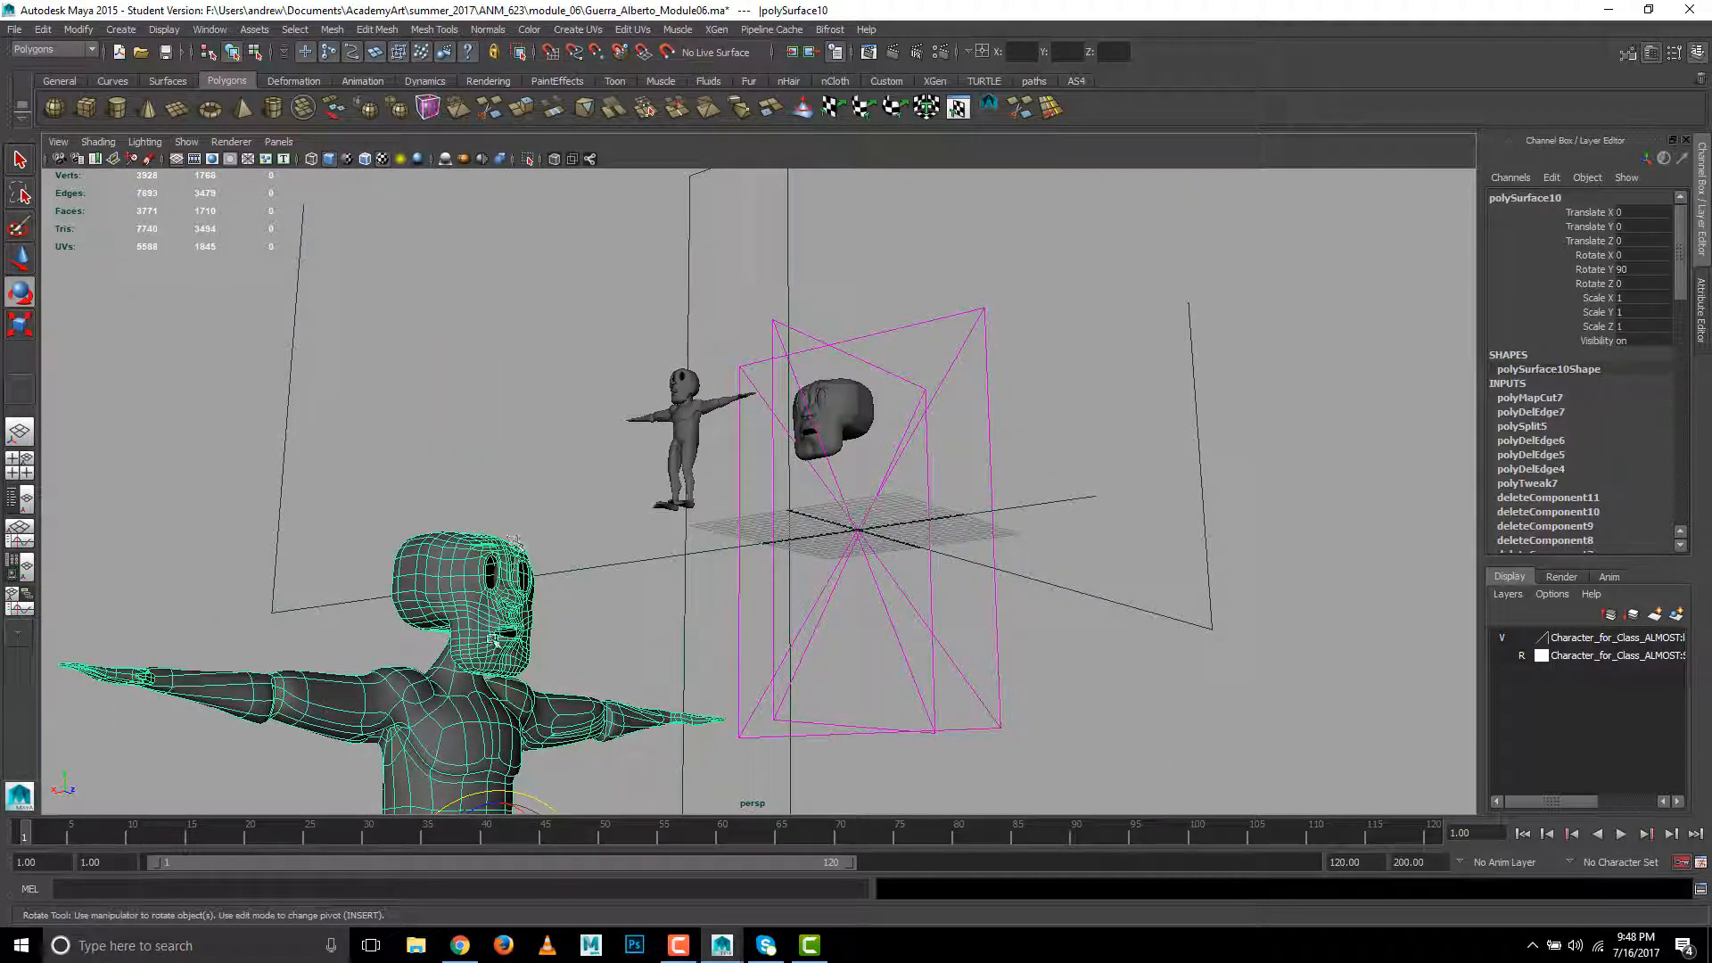
left_click_drag(624, 660, 685, 678, "alt")
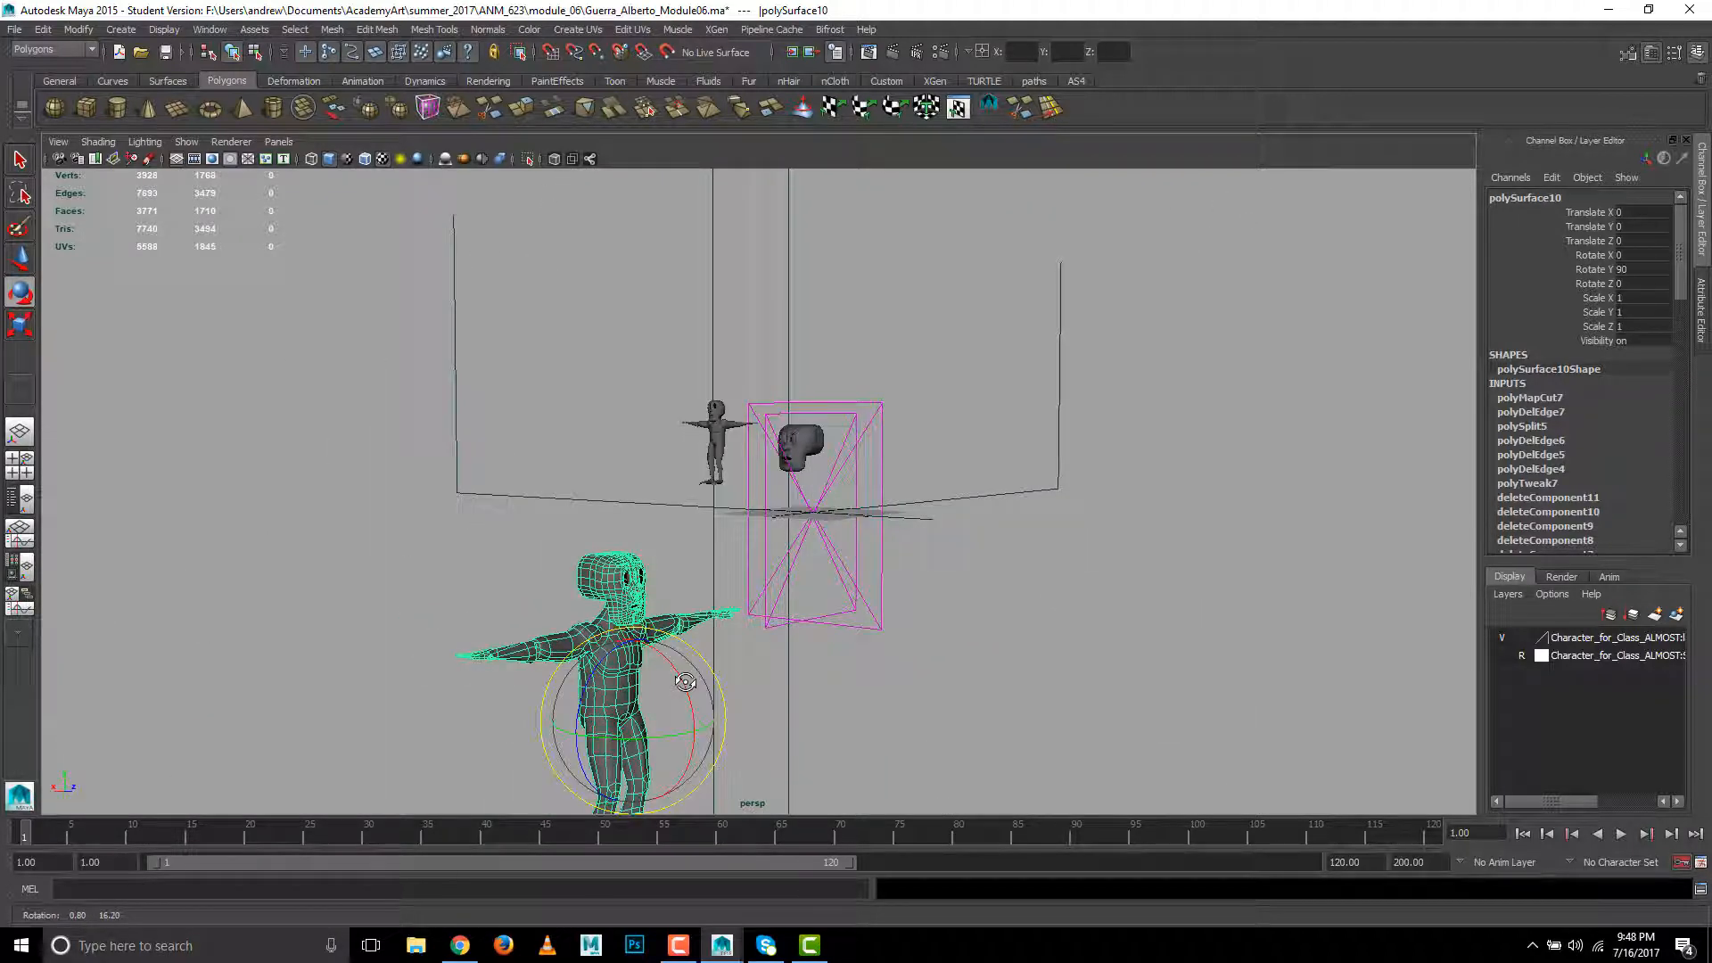
left_click_drag(688, 361, 878, 474)
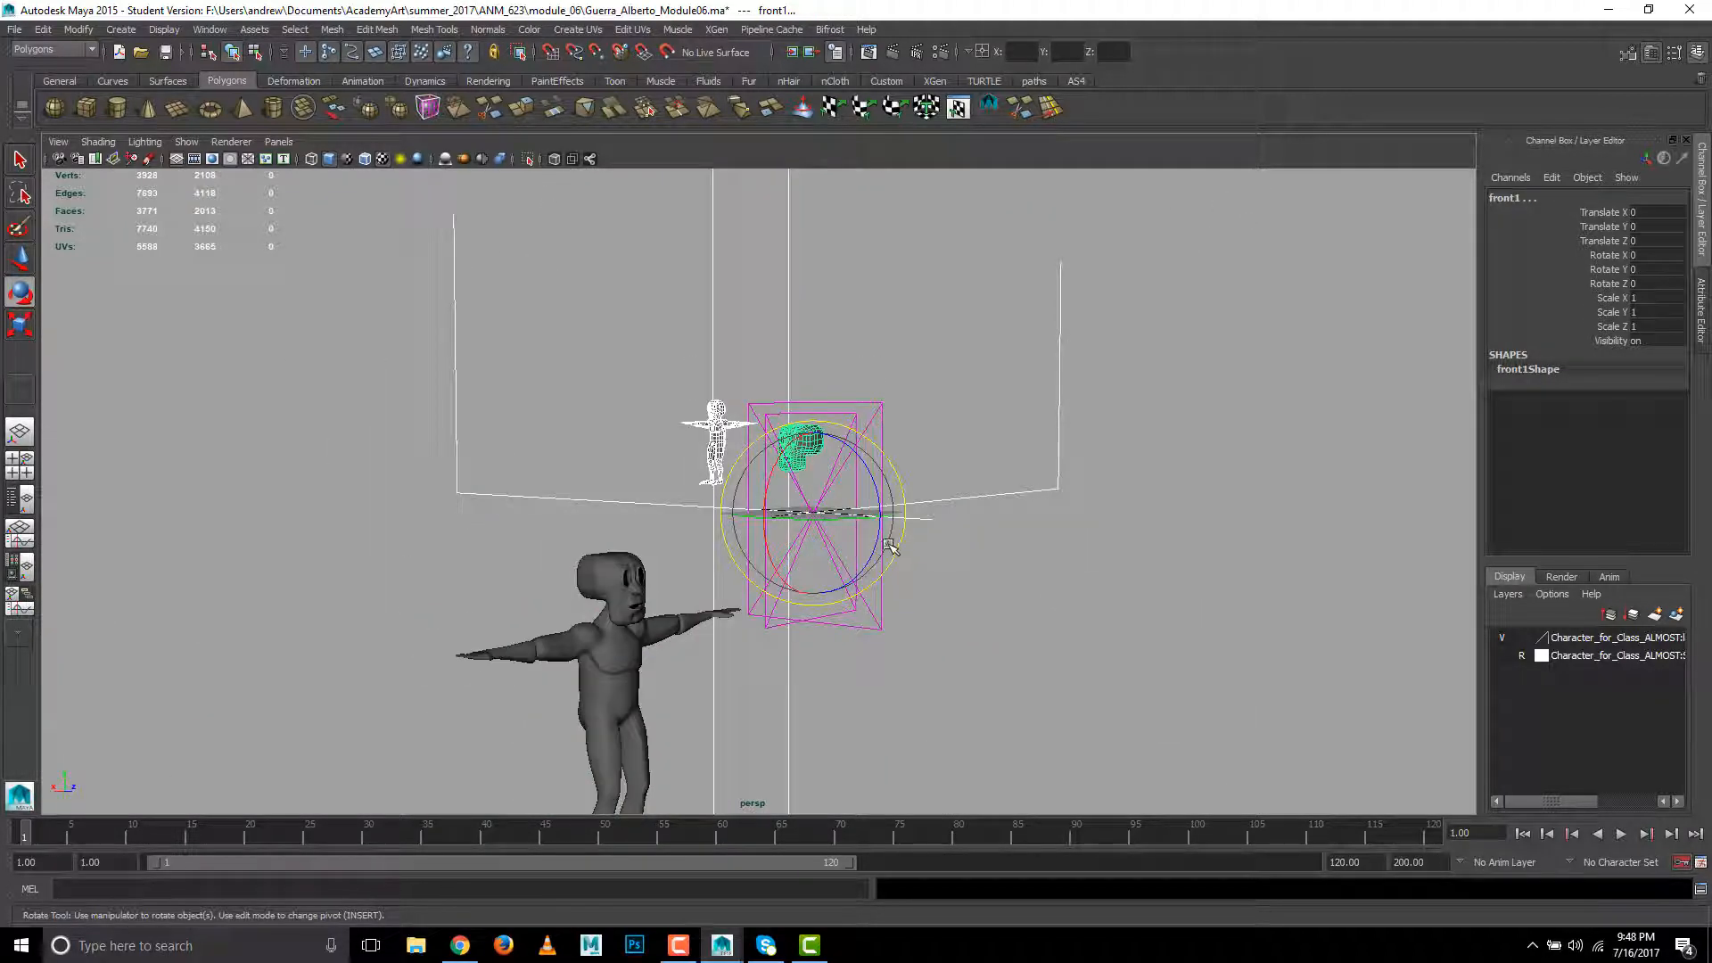
key("ctrl+h")
left_click_drag(705, 434, 878, 558)
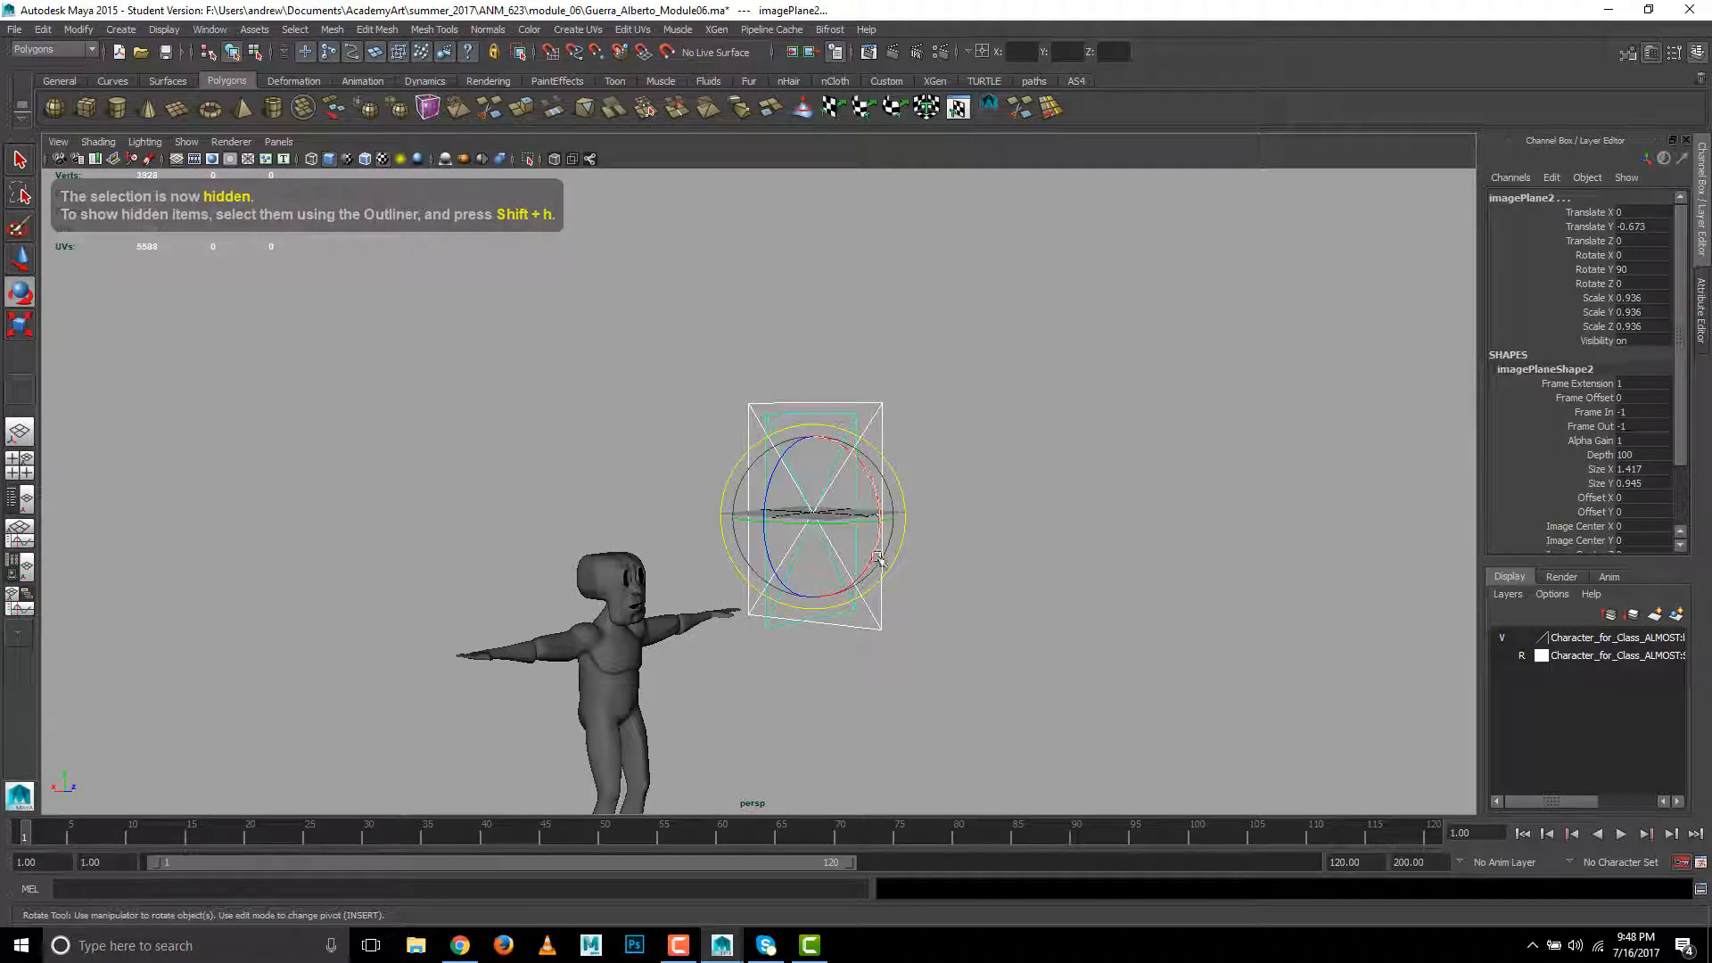
key("ctrl+h")
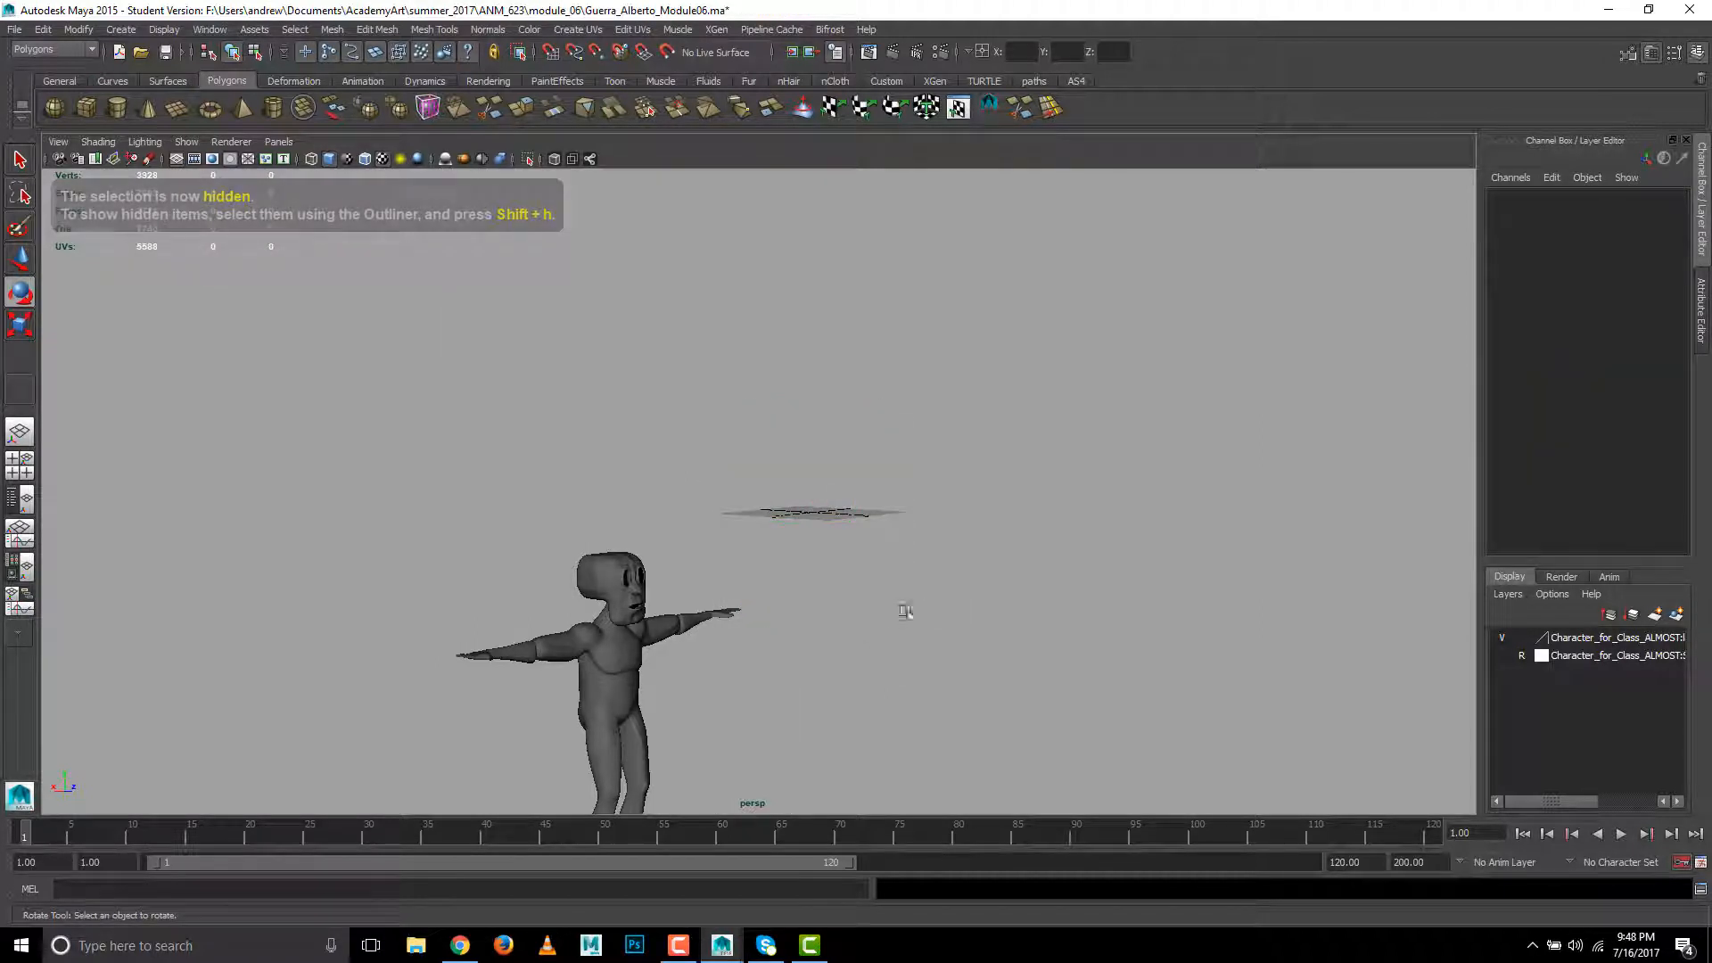
- Select the large character mesh for moving and display it unsmoothed
left_click(584, 646)
middle_click_drag(778, 637, 856, 380, "alt")
left_click_drag(856, 380, 748, 539, "alt")
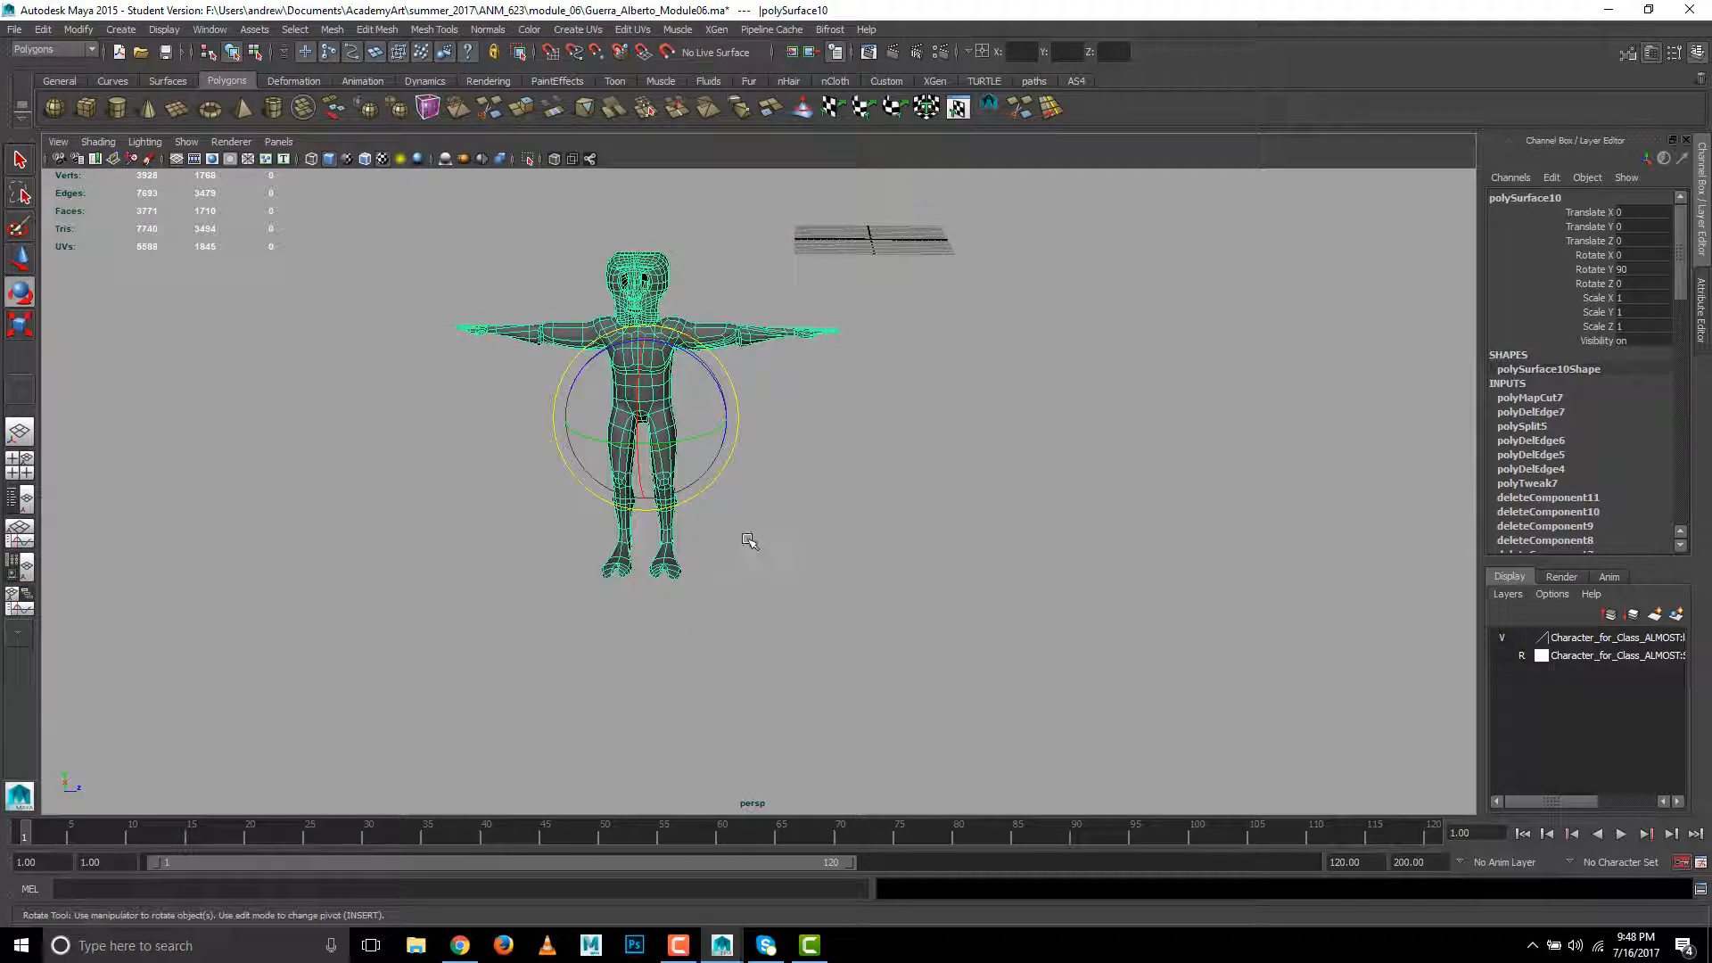
key("w")
scroll(798, 443, "up", 5)
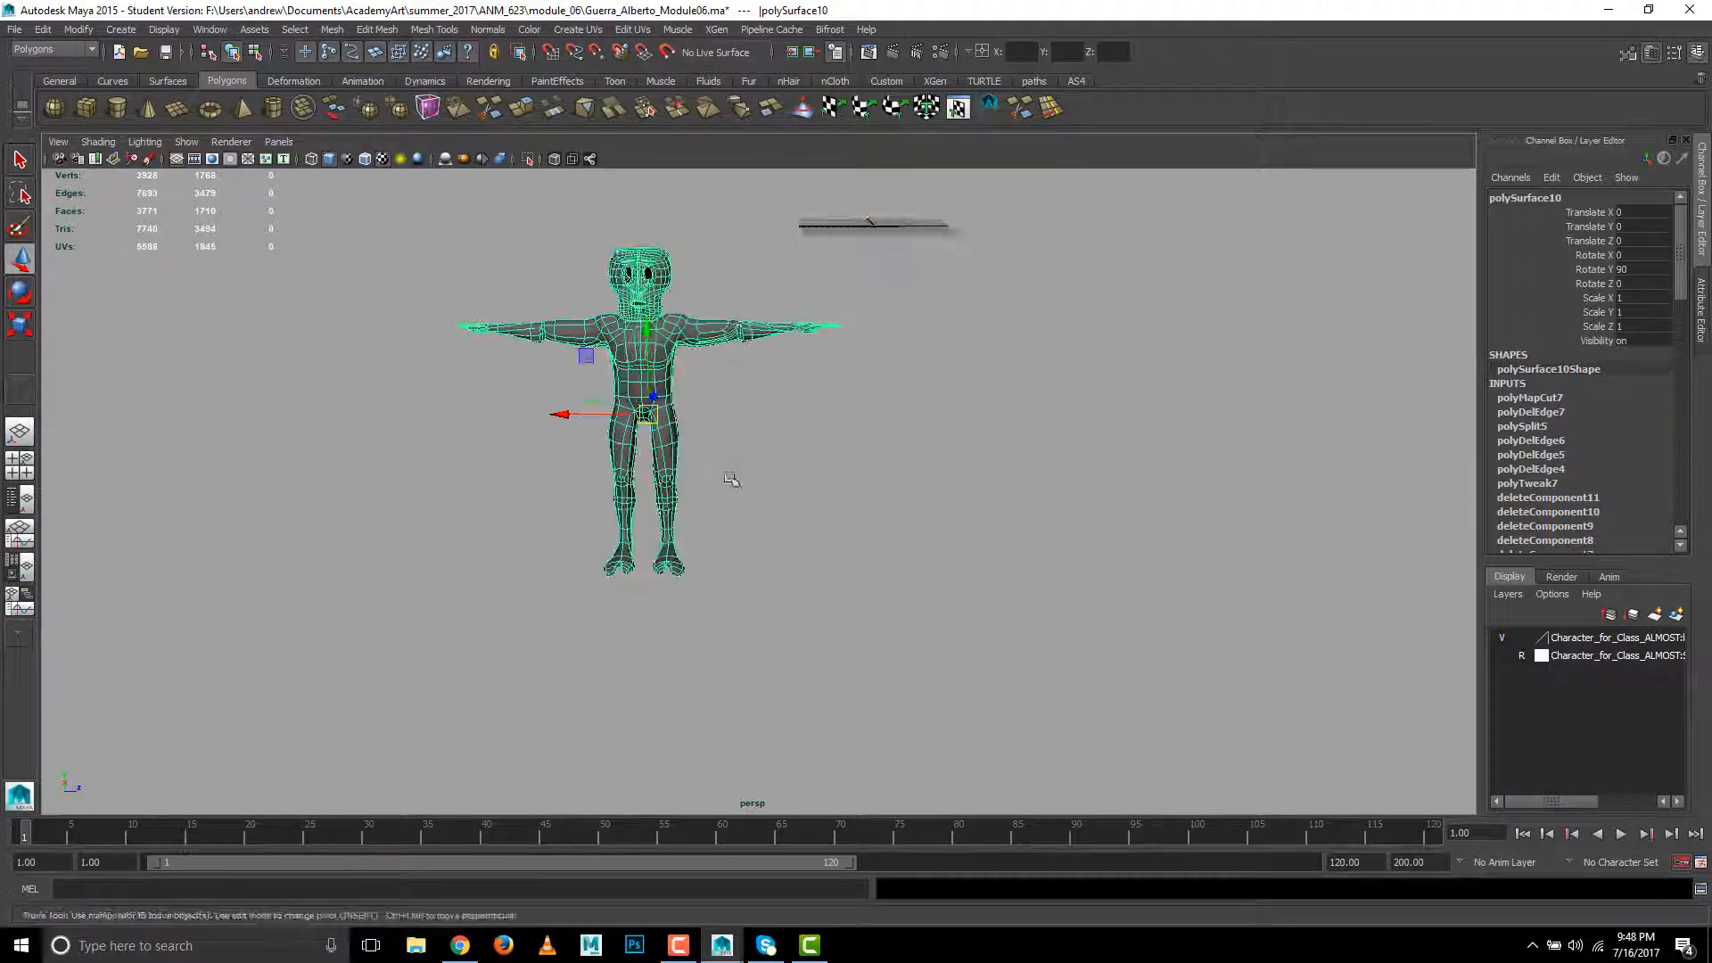
scroll(772, 548, "up", 2)
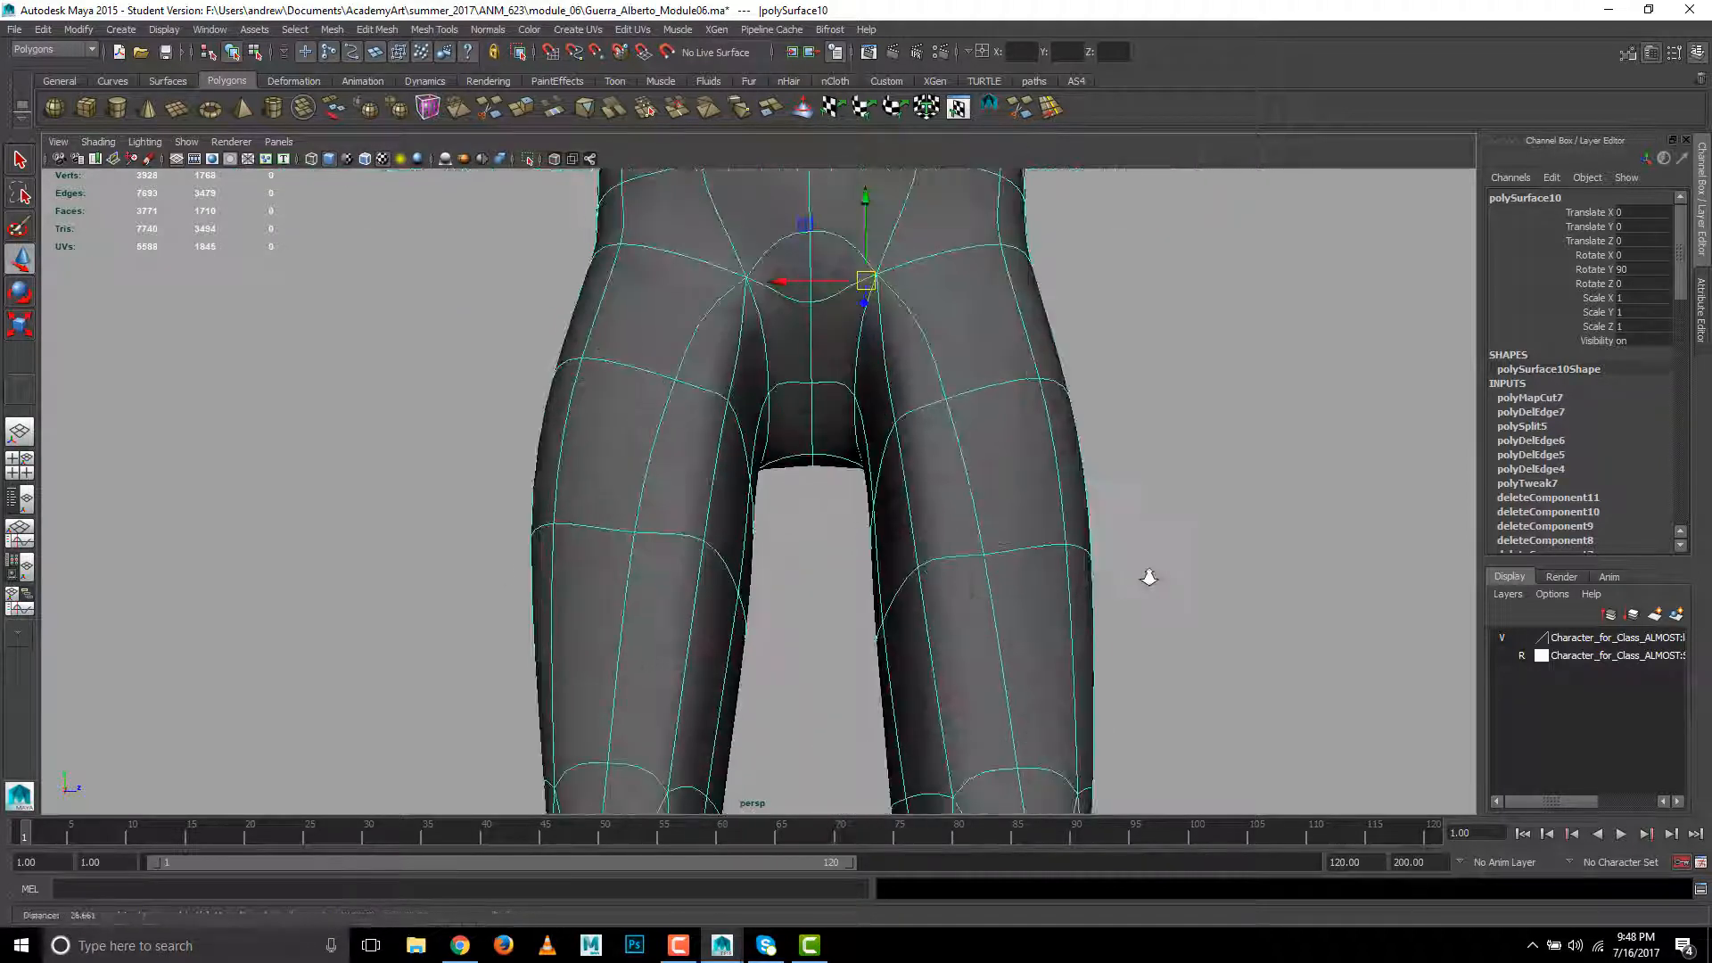
key("1")
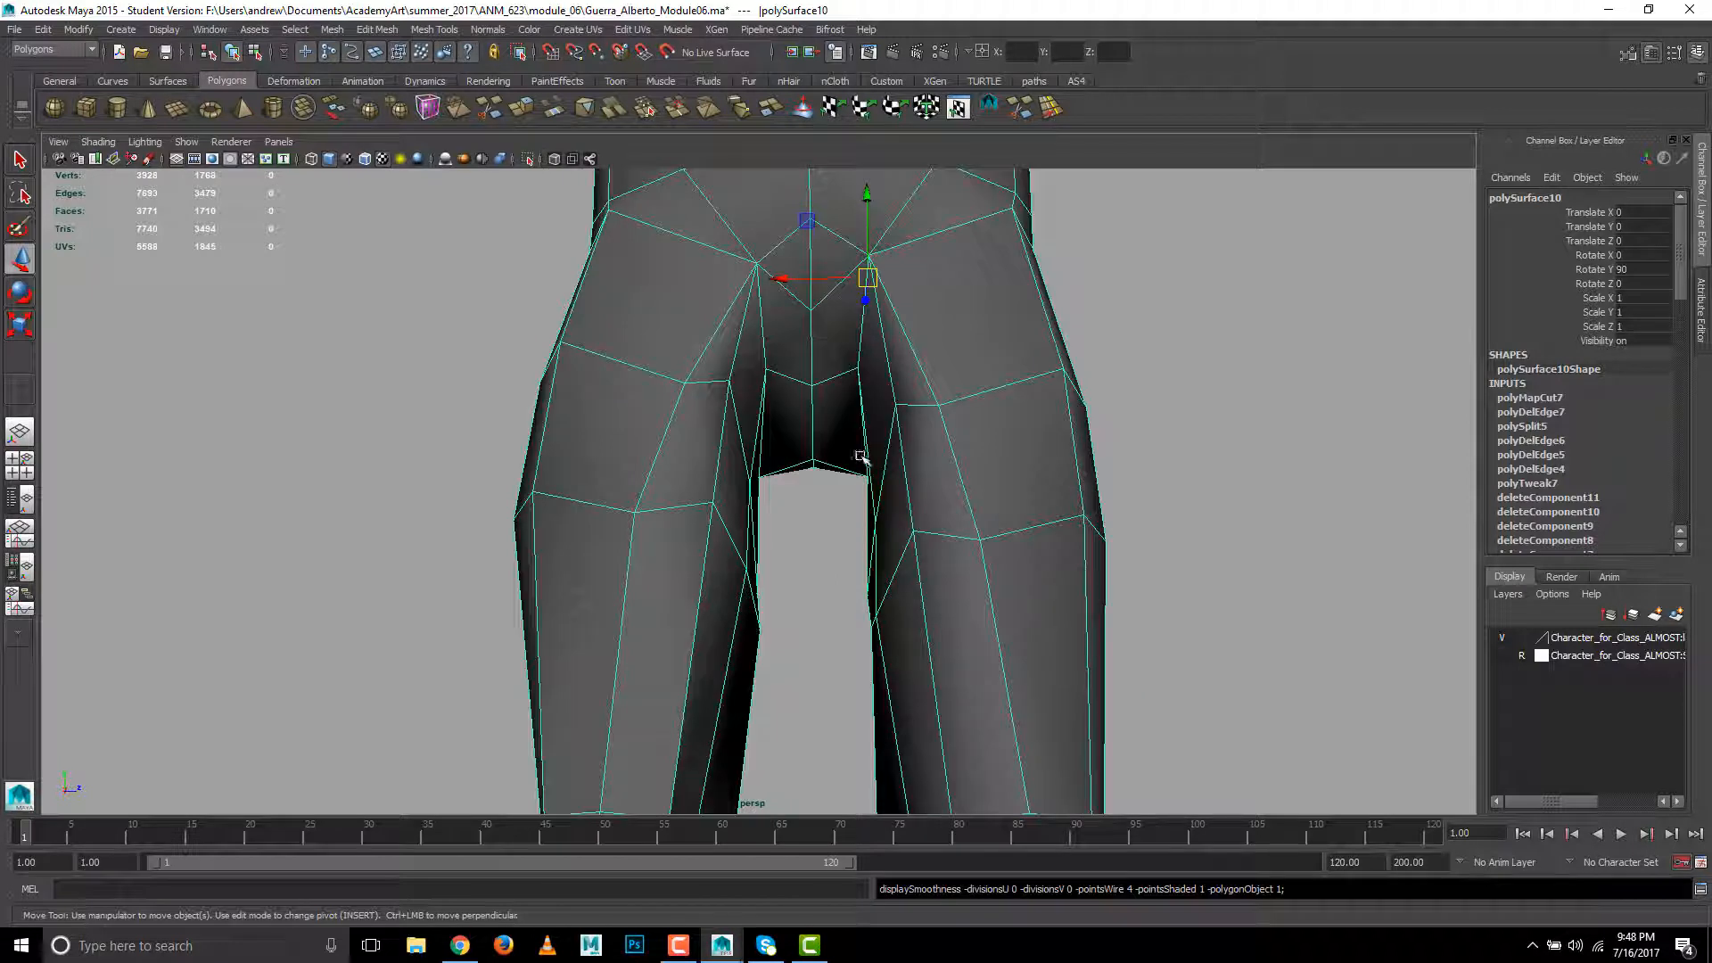
- Move the character's pivot onto the body's centre line at the crotch
key("Insert")
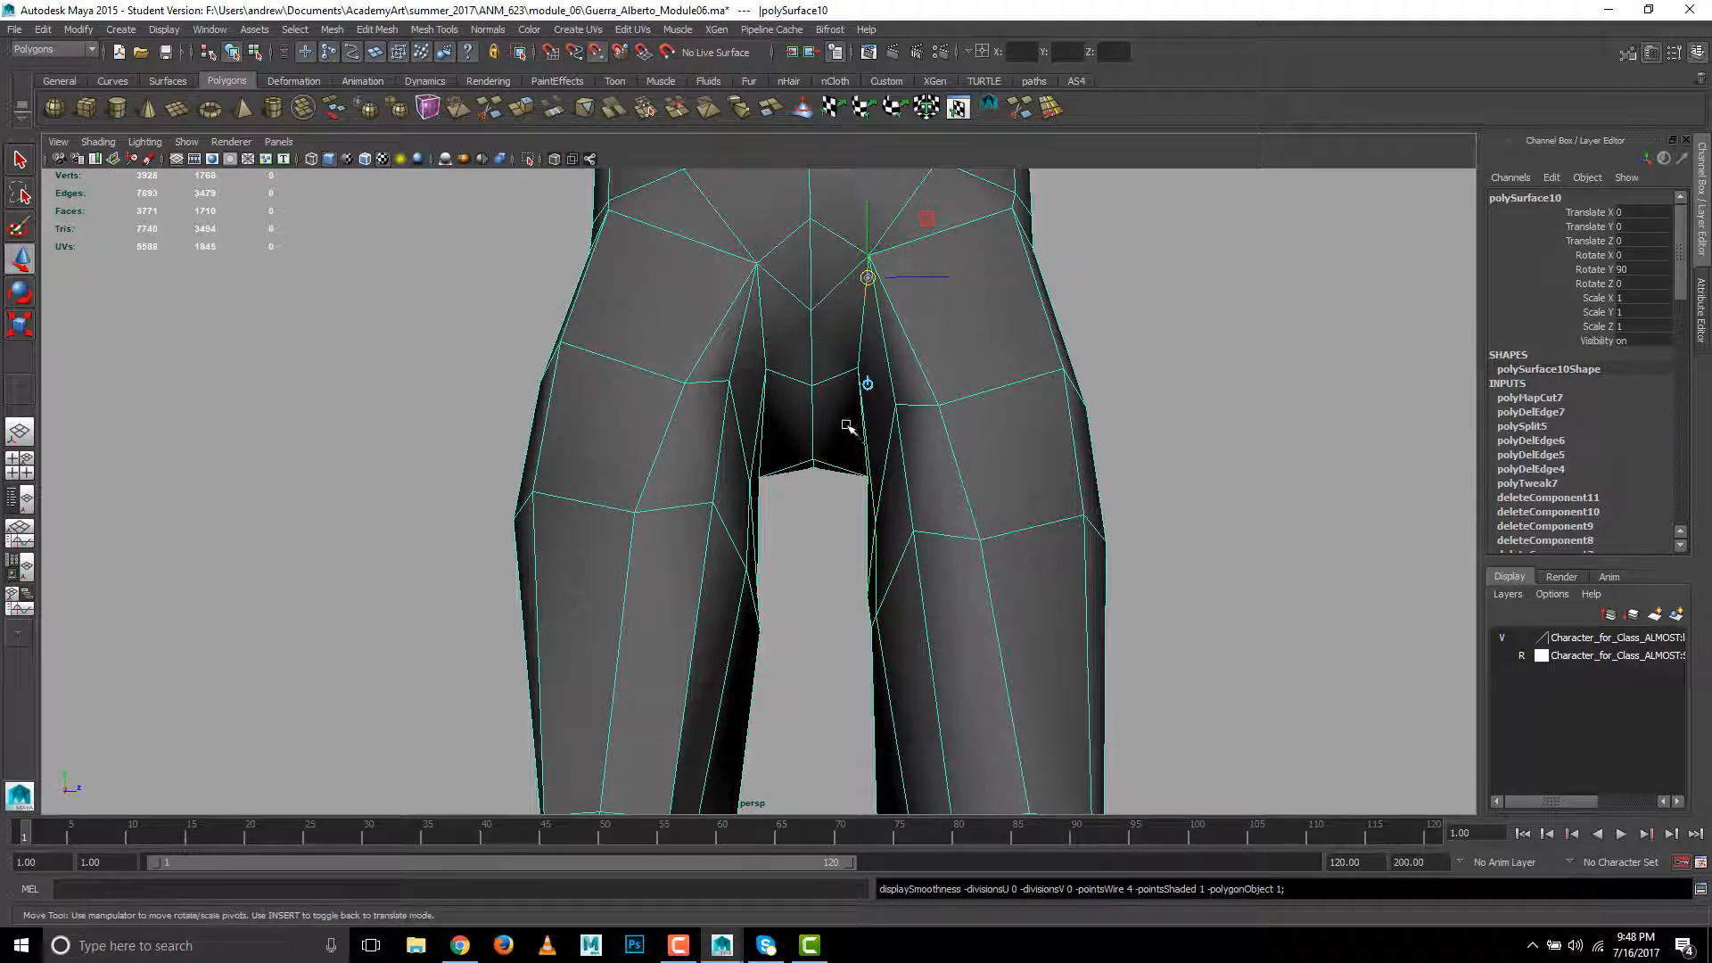
mouse_move(913, 535)
left_mouse_down("alt")
mouse_move(836, 542)
mouse_move(965, 550)
mouse_move(923, 545)
left_mouse_up("alt")
right_click_drag(923, 546, 214, 560, "alt")
middle_click_drag(865, 647, 787, 570, "alt")
left_click_drag(788, 570, 726, 524, "alt")
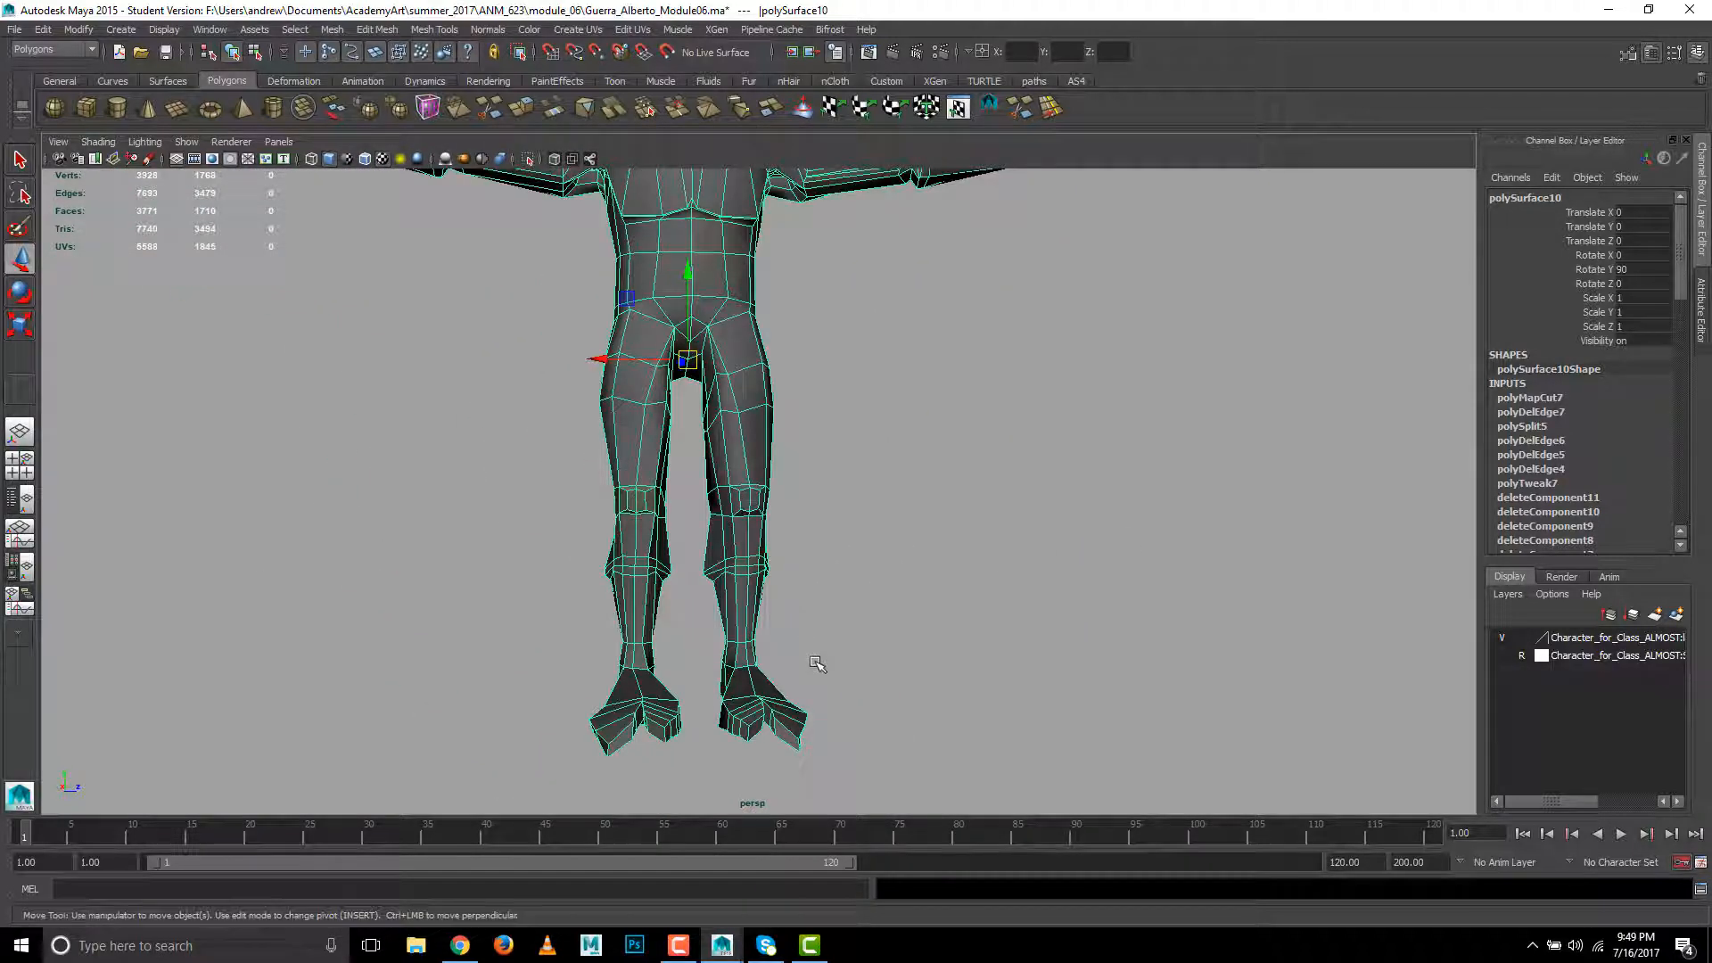
- Examine the character's feet and soles up close from a low angle
middle_click_drag(817, 661, 814, 534, "alt")
middle_click_drag(736, 335, 729, 396, "alt")
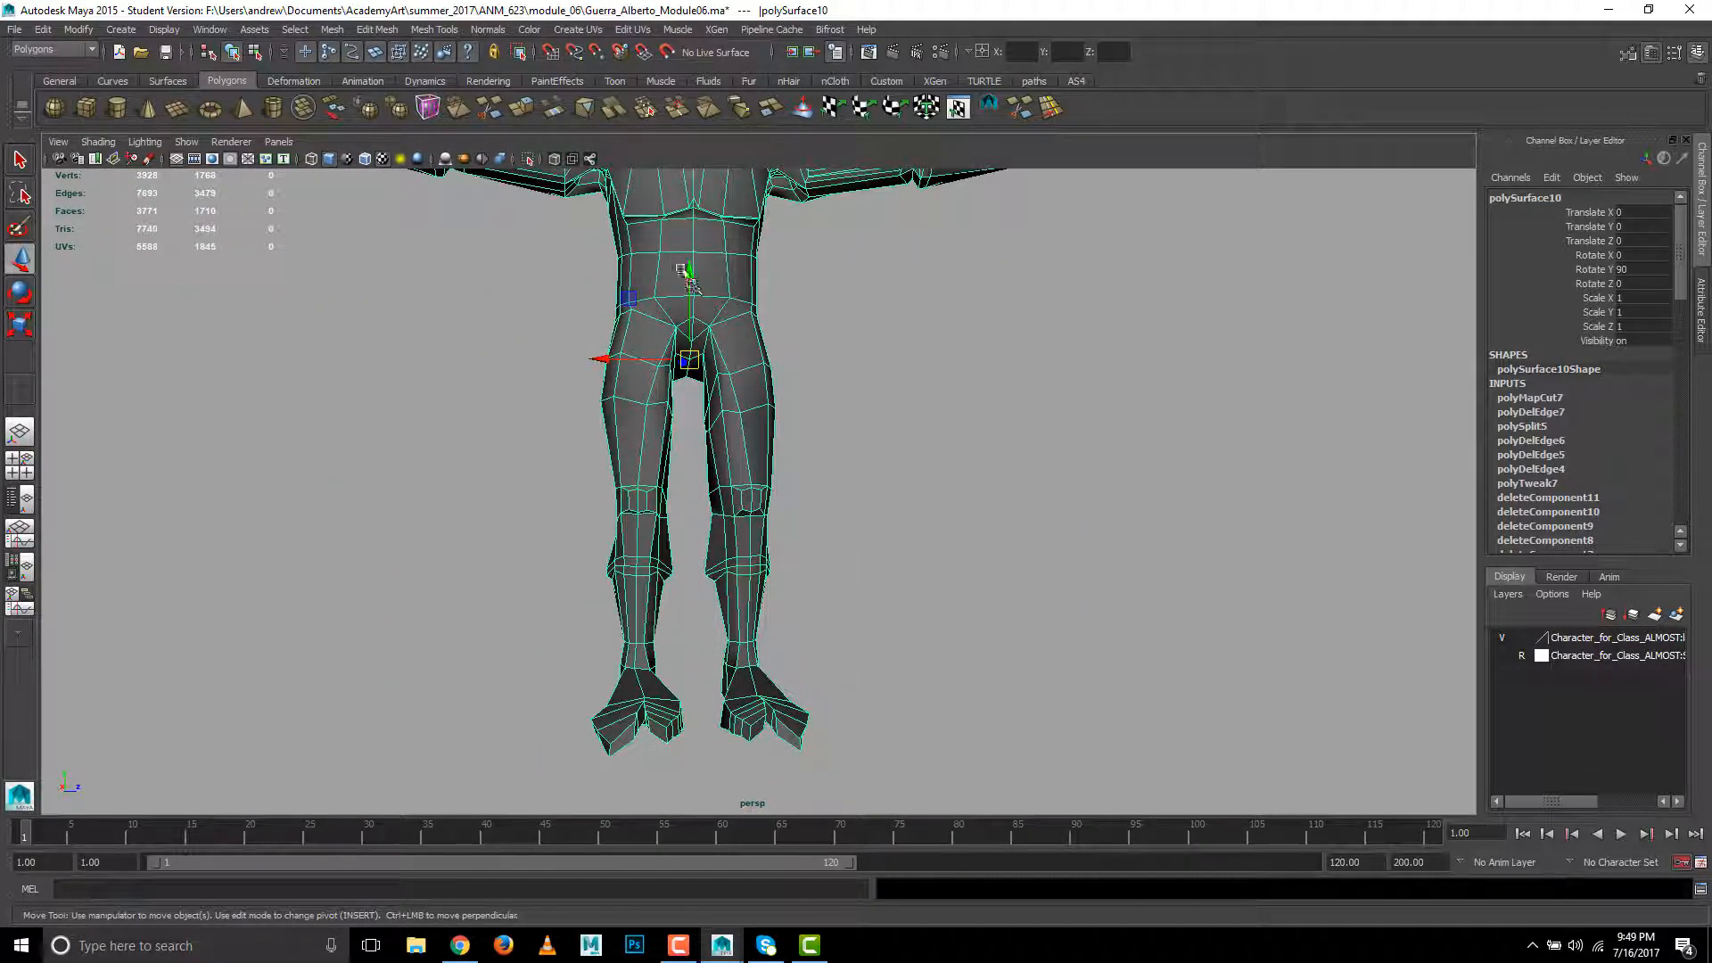
middle_click_drag(848, 703, 835, 457, "alt")
left_click_drag(775, 589, 697, 584, "alt")
mouse_move(813, 527)
middle_mouse_down("alt")
mouse_move(811, 758)
mouse_move(806, 541)
middle_mouse_up("alt")
left_click_drag(758, 608, 760, 552, "alt")
right_click_drag(417, 597, 1586, 601, "alt")
middle_click_drag(651, 610, 891, 385, "alt")
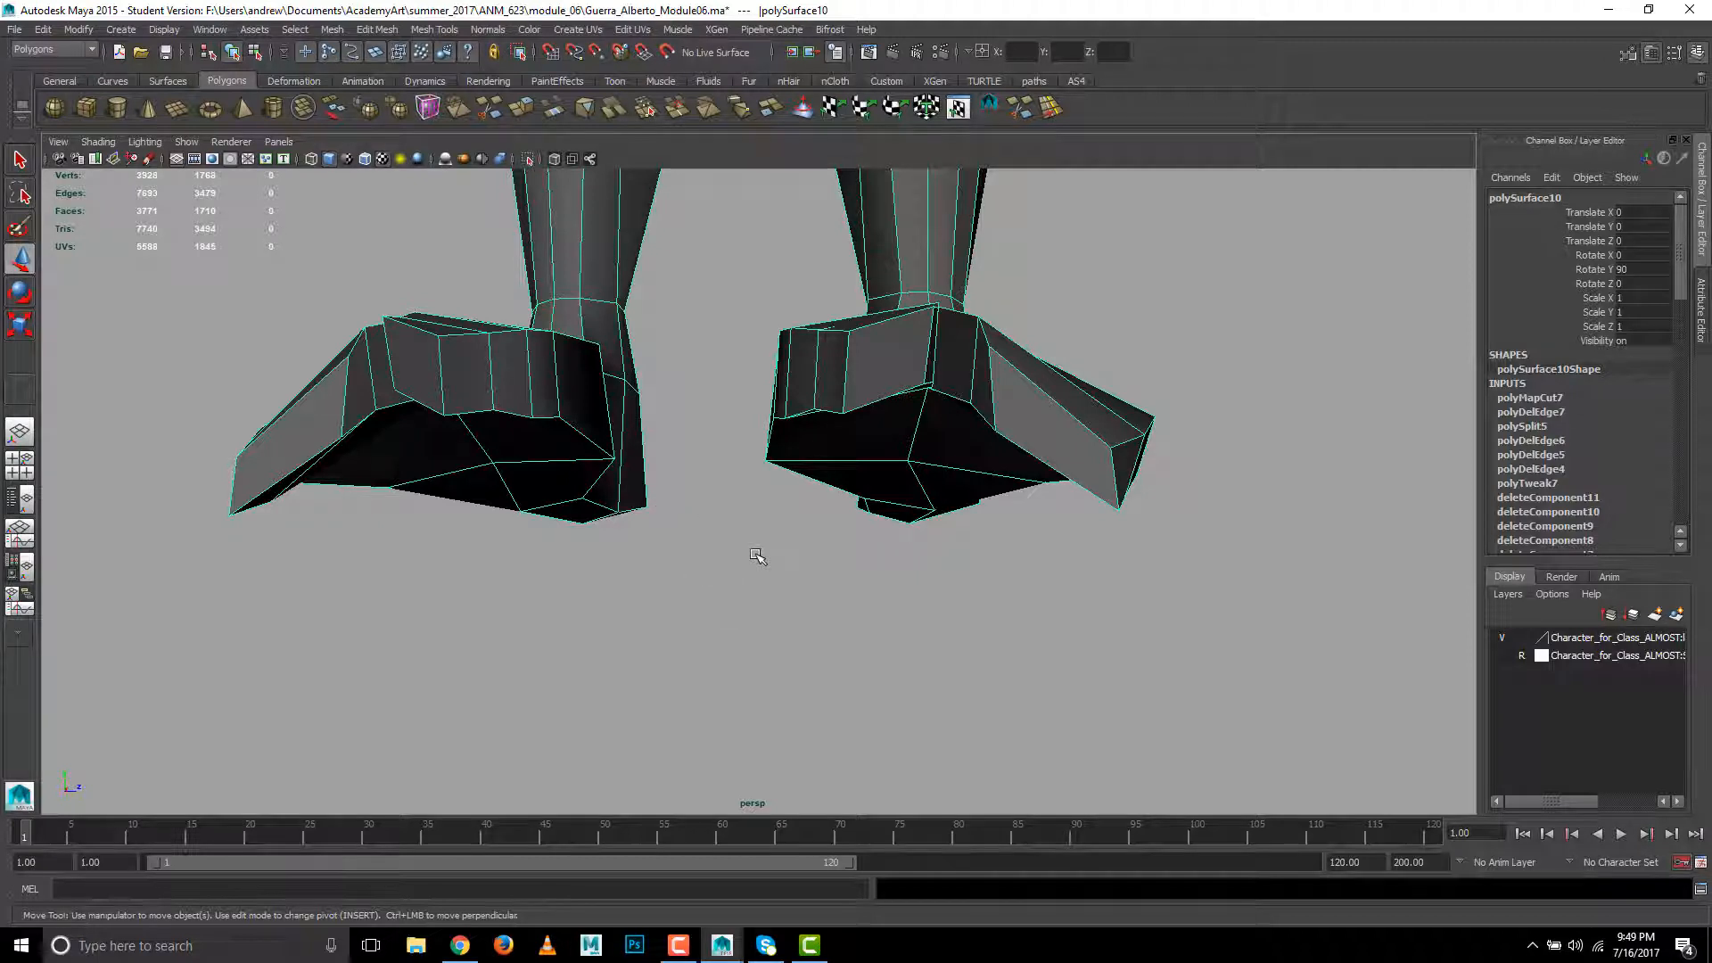
scroll(756, 556, "down", 8)
scroll(756, 556, "up", 8)
- Try to snap the character's pivot to a bottom corner of one heel
key("Insert")
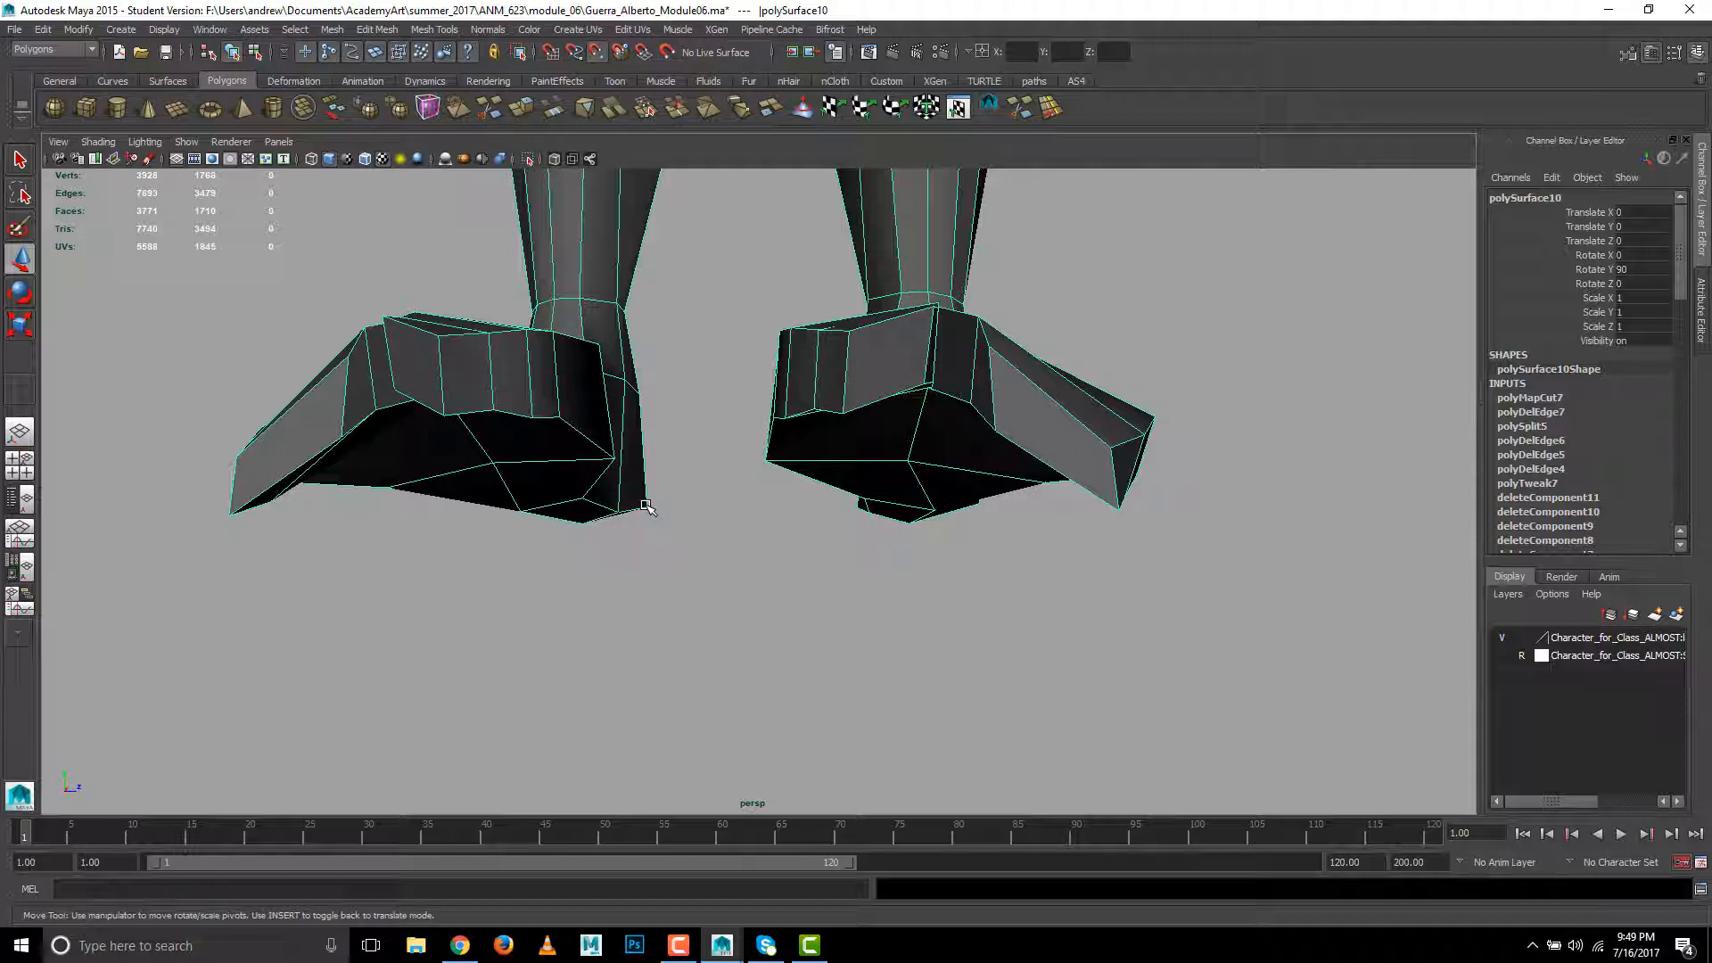
left_click(678, 516)
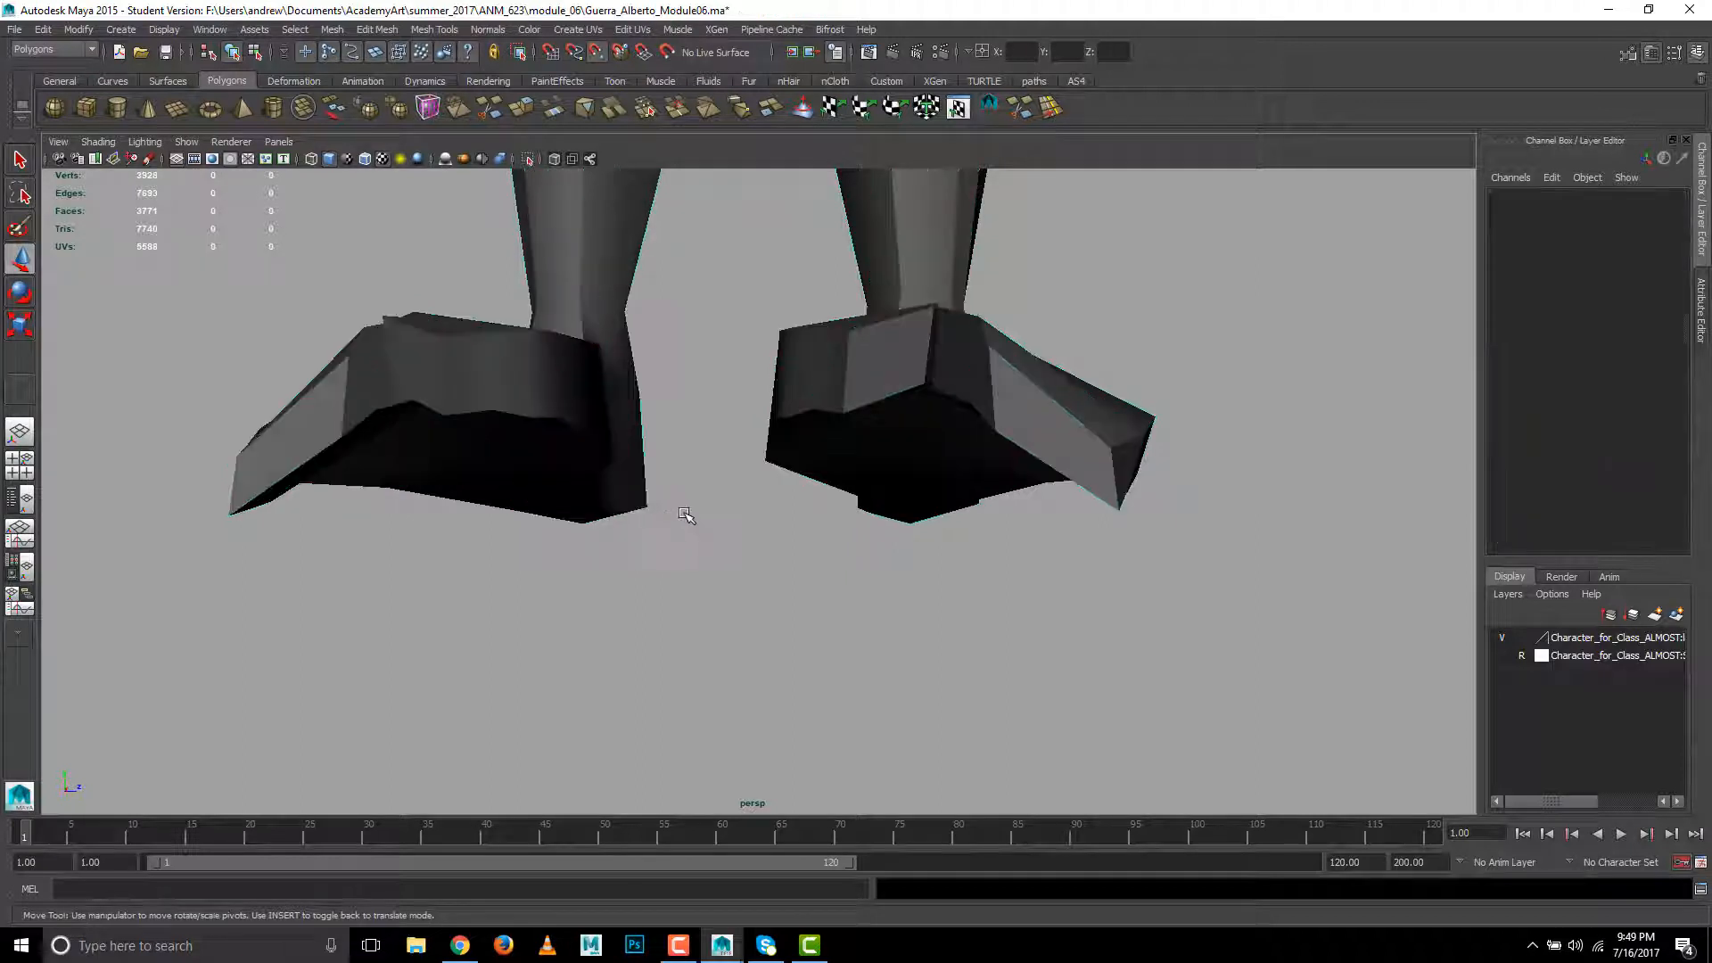
key("ctrl+z")
key("d")
key("v")
middle_click_drag(643, 497, 656, 522)
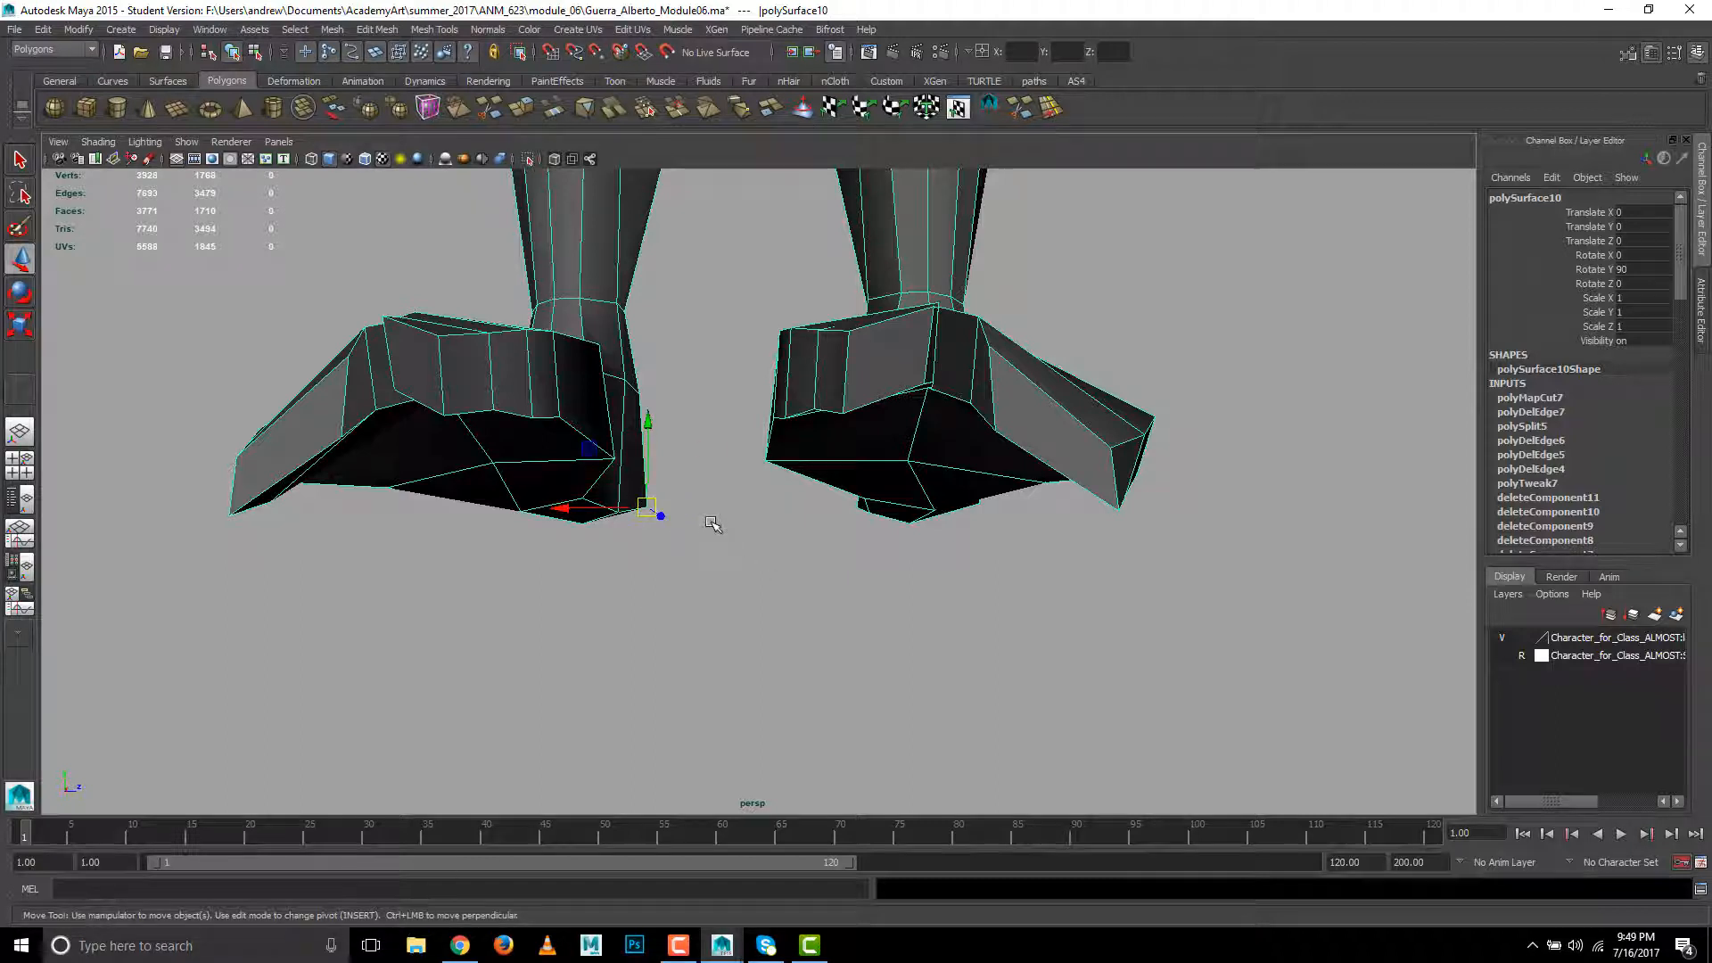
key("ctrl+z")
- Try to snap the character's pivot to the inner bottom corner of one foot in the perspective view
scroll(714, 535, "down", 10)
middle_click_drag(769, 419, 767, 484, "alt")
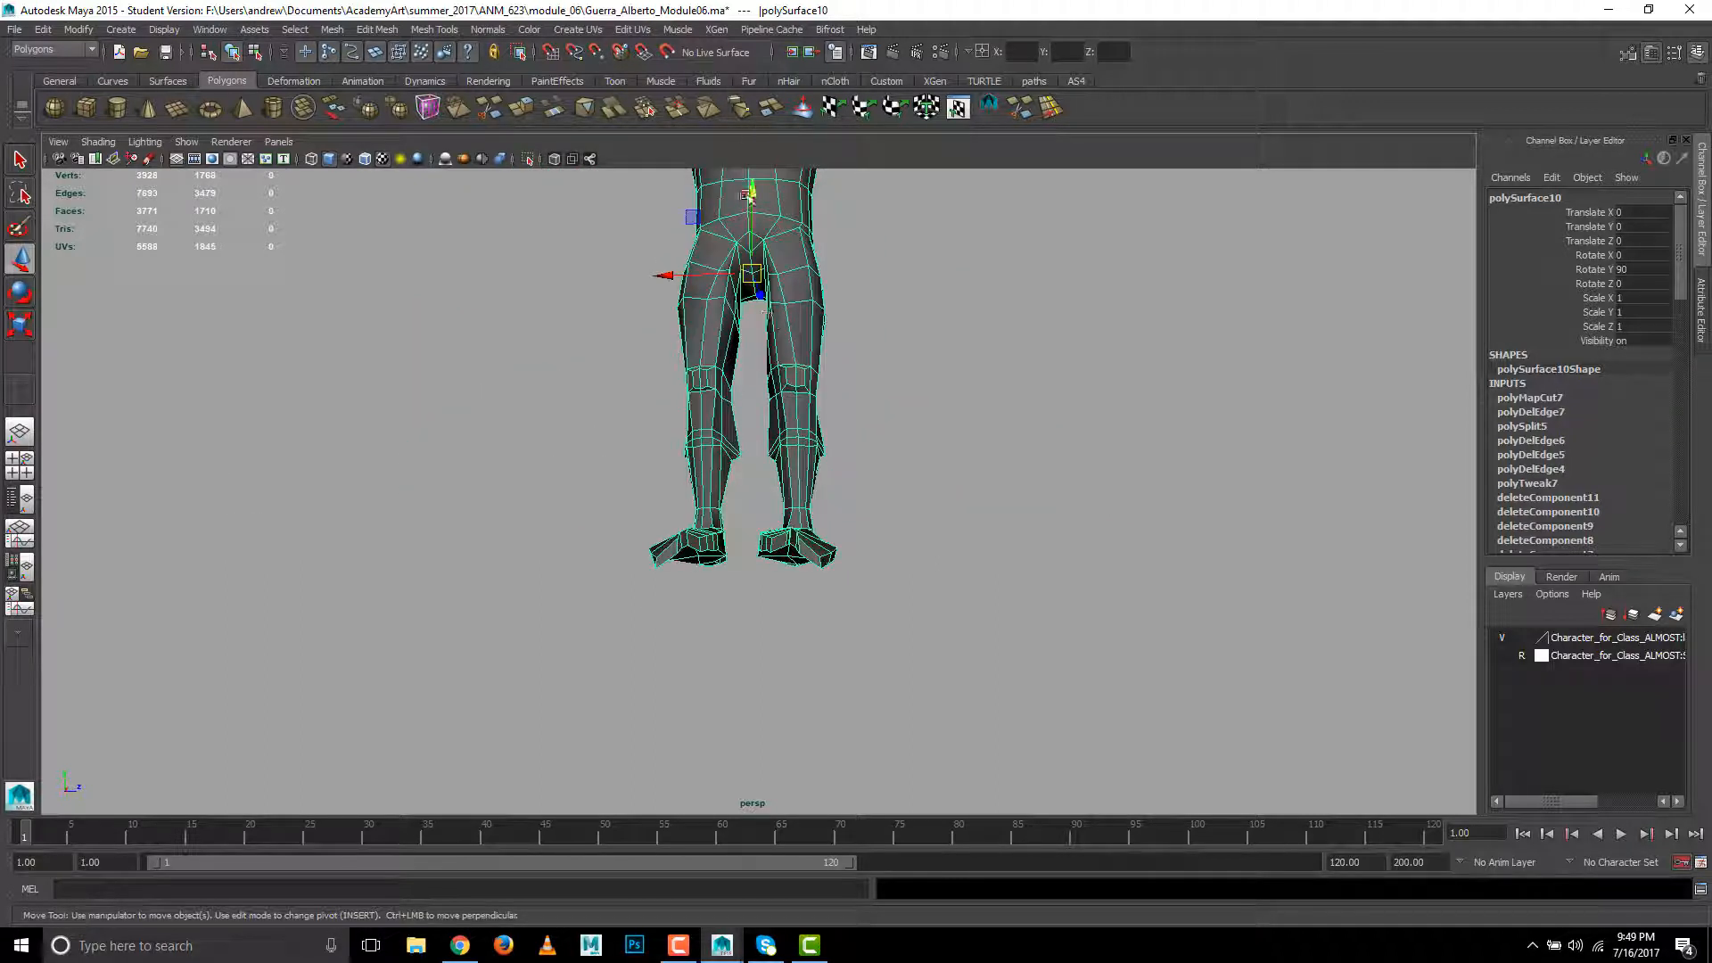
left_click_drag(782, 363, 781, 478, "alt")
middle_click_drag(736, 599, 747, 533, "alt")
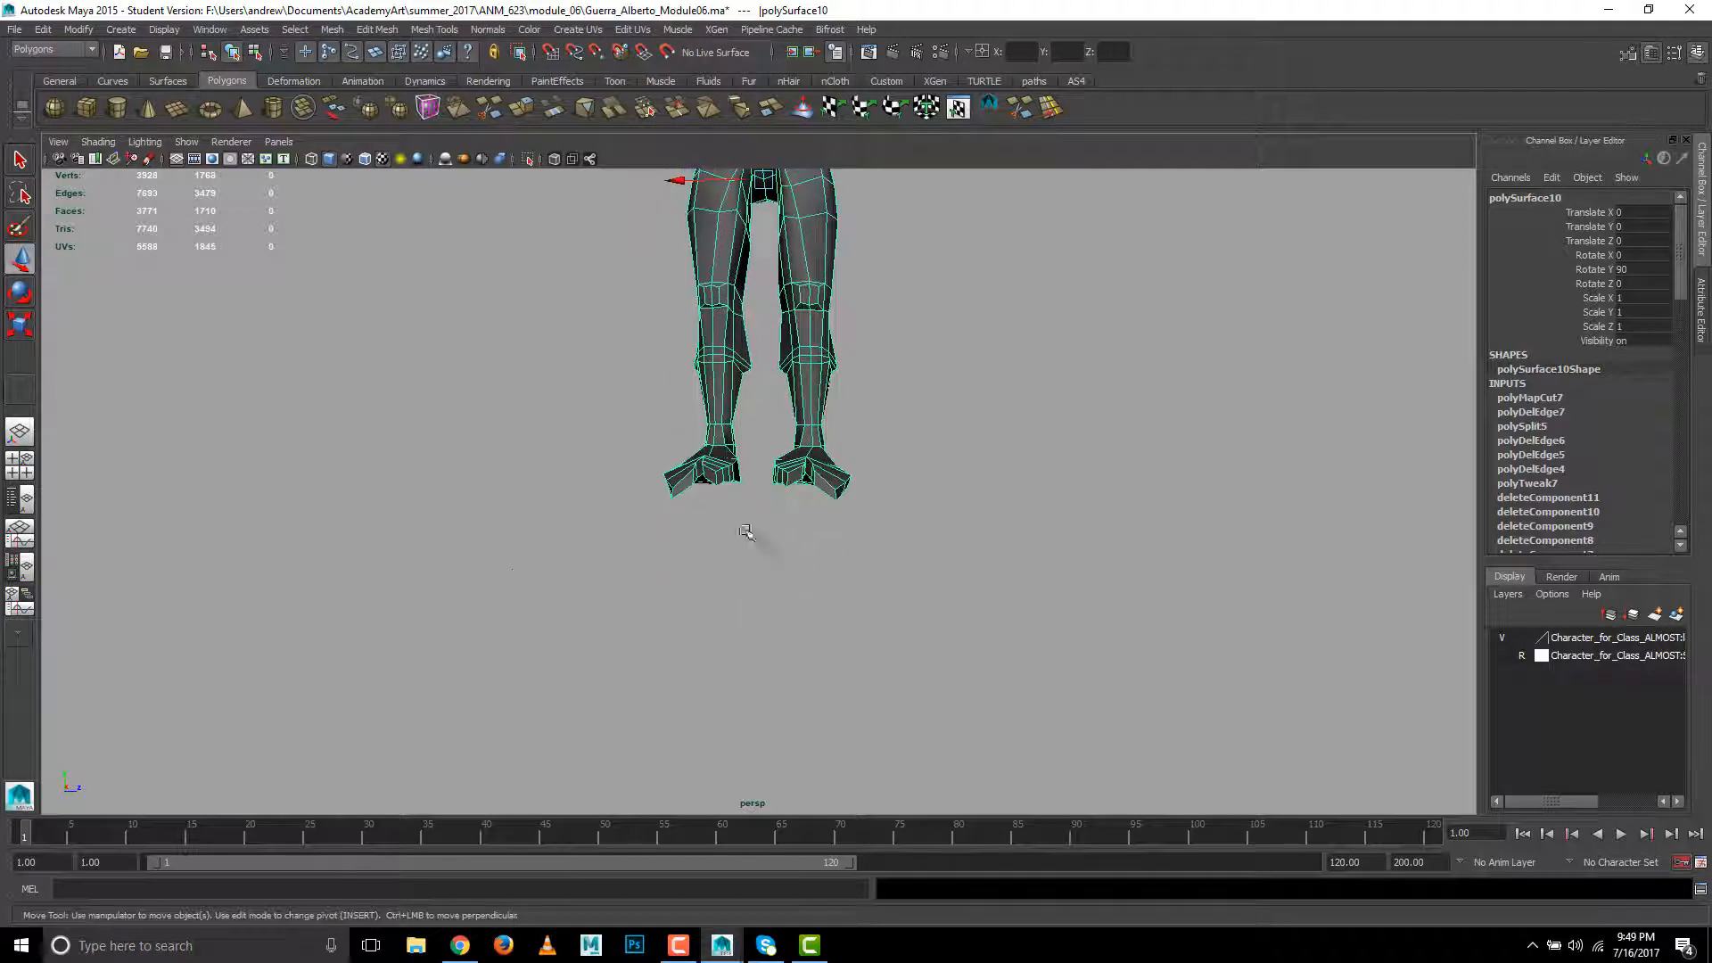
scroll(746, 533, "up", 5)
key("Insert")
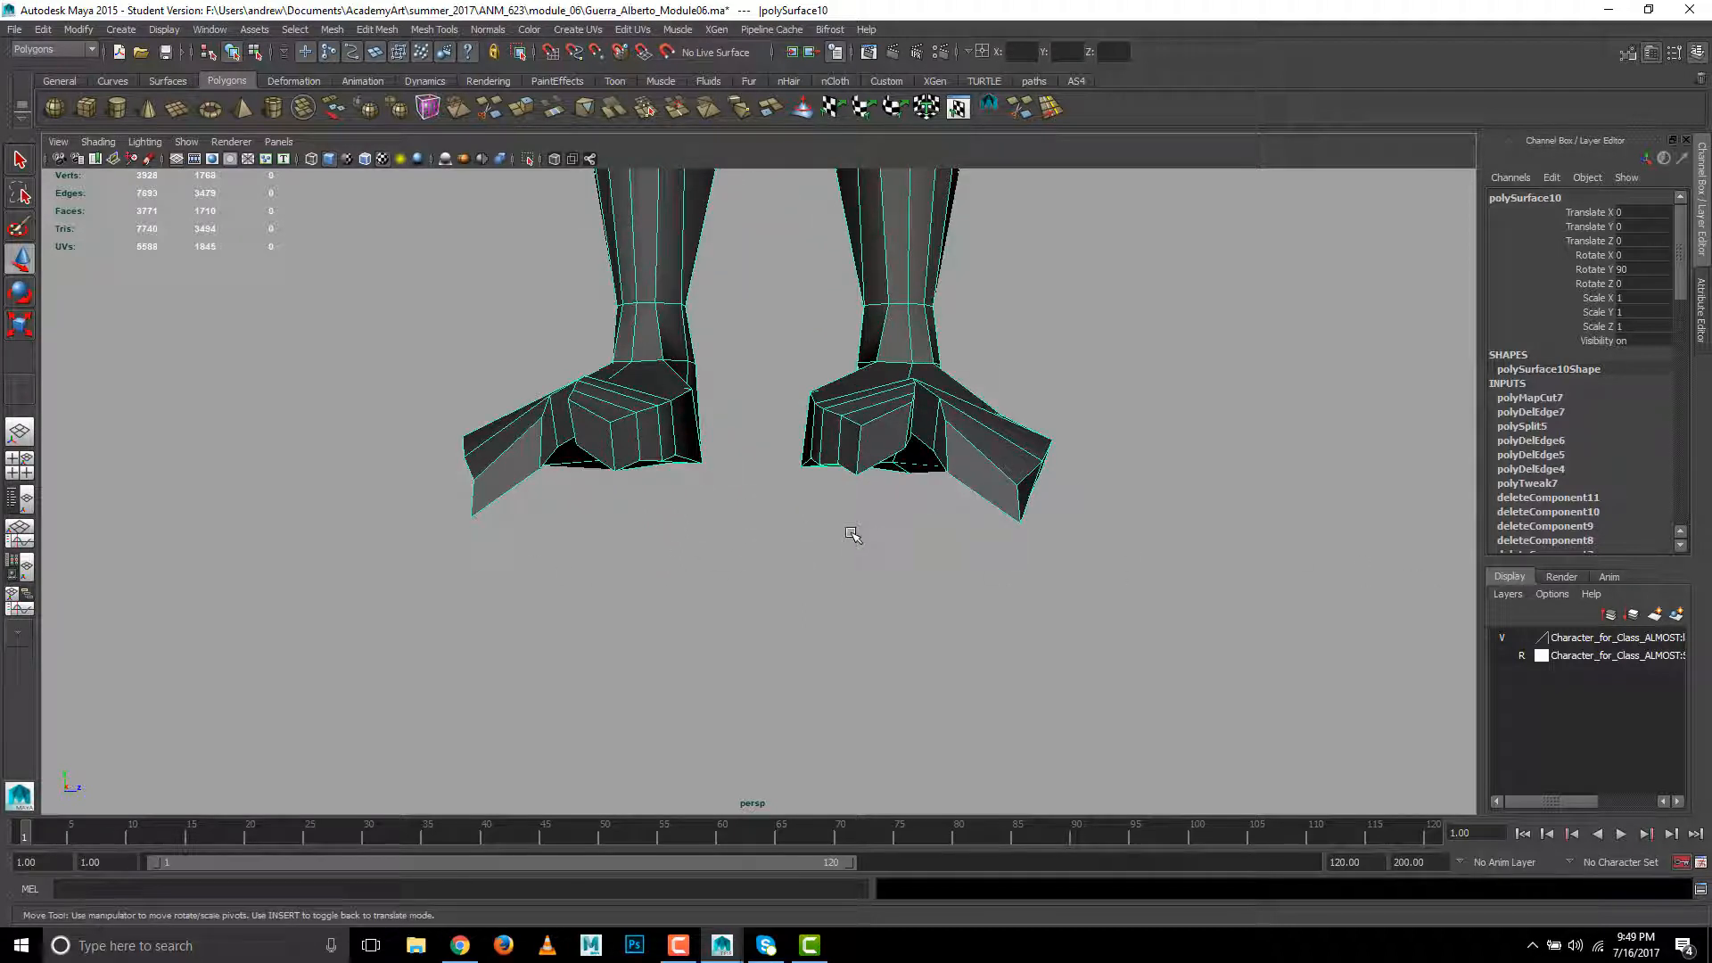
key("v")
middle_click_drag(759, 496, 722, 459)
- Switch to the front orthographic view and undo the last pivot move
key("space")
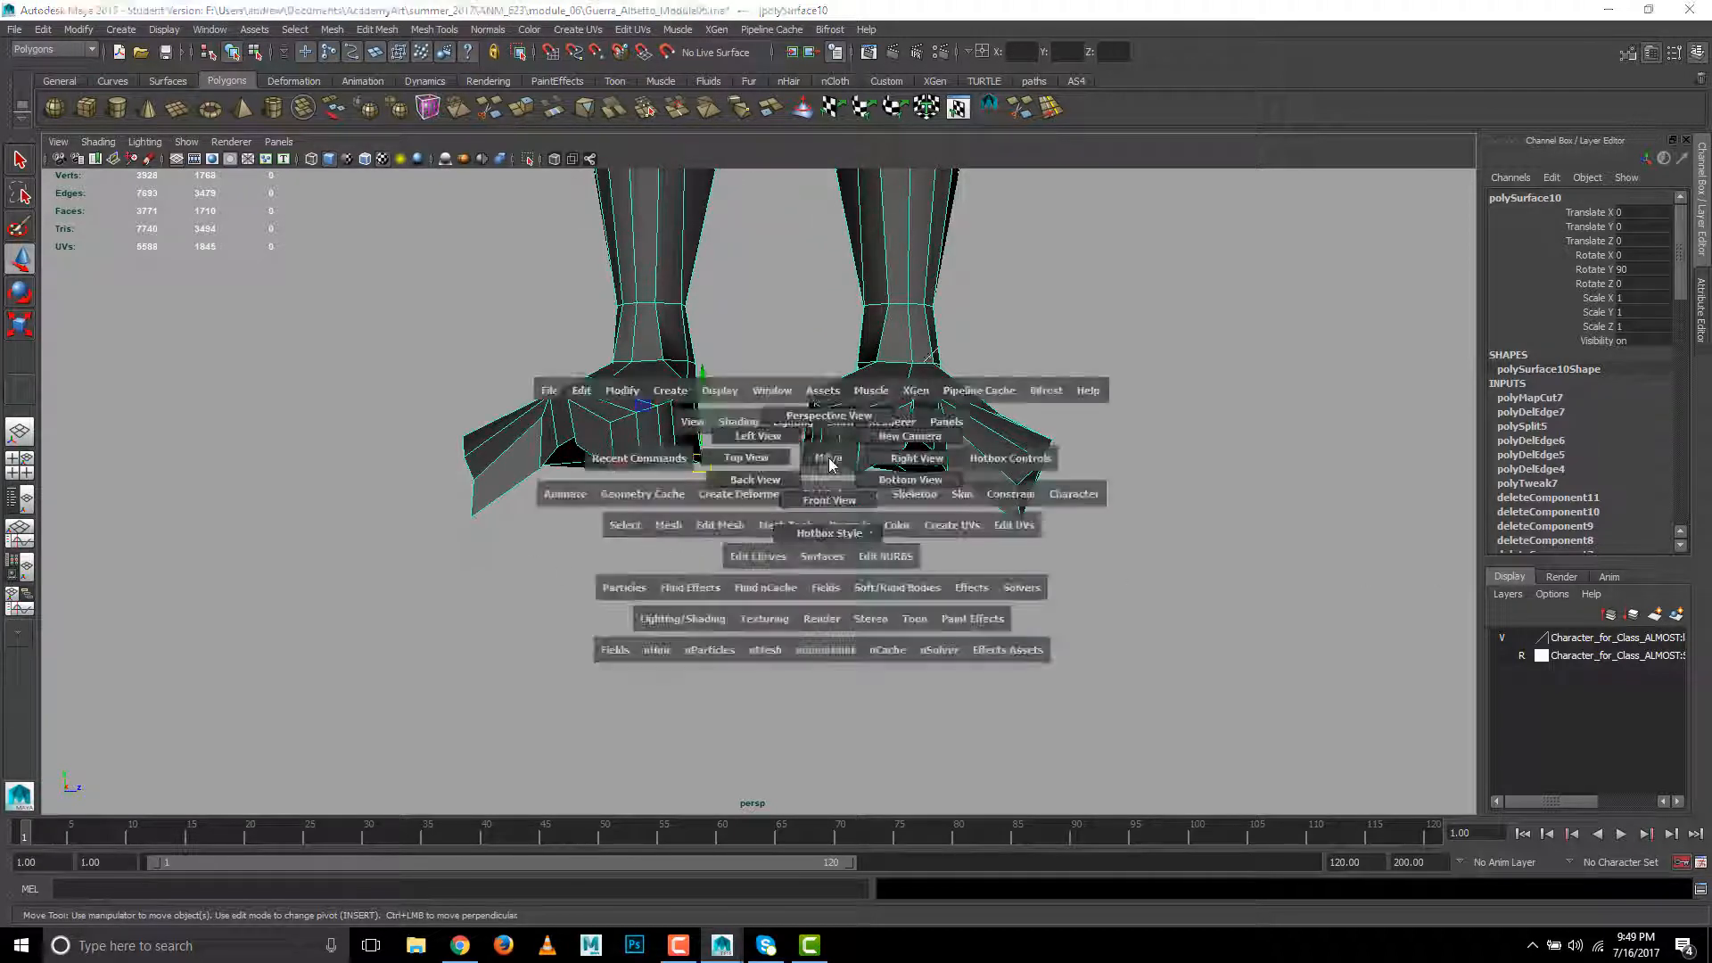
left_click_drag(731, 468, 876, 489)
key("space")
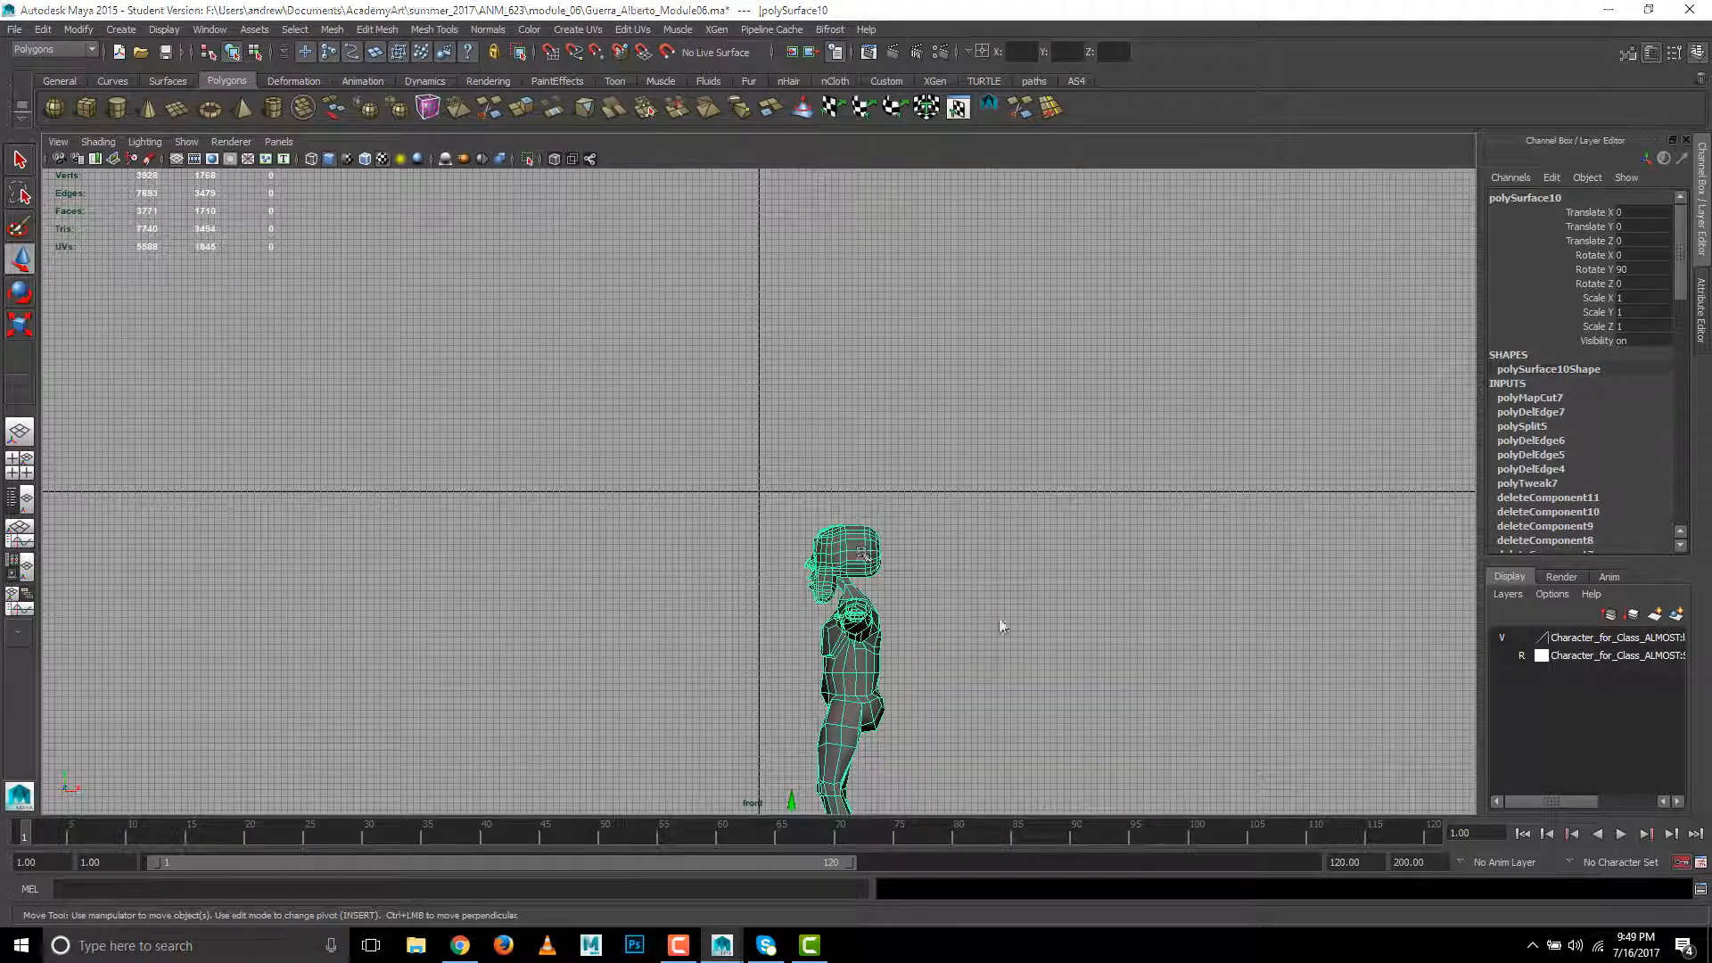
key("space")
left_click_drag(997, 618, 997, 622)
middle_click_drag(996, 620, 906, 247, "alt")
key("ctrl+z")
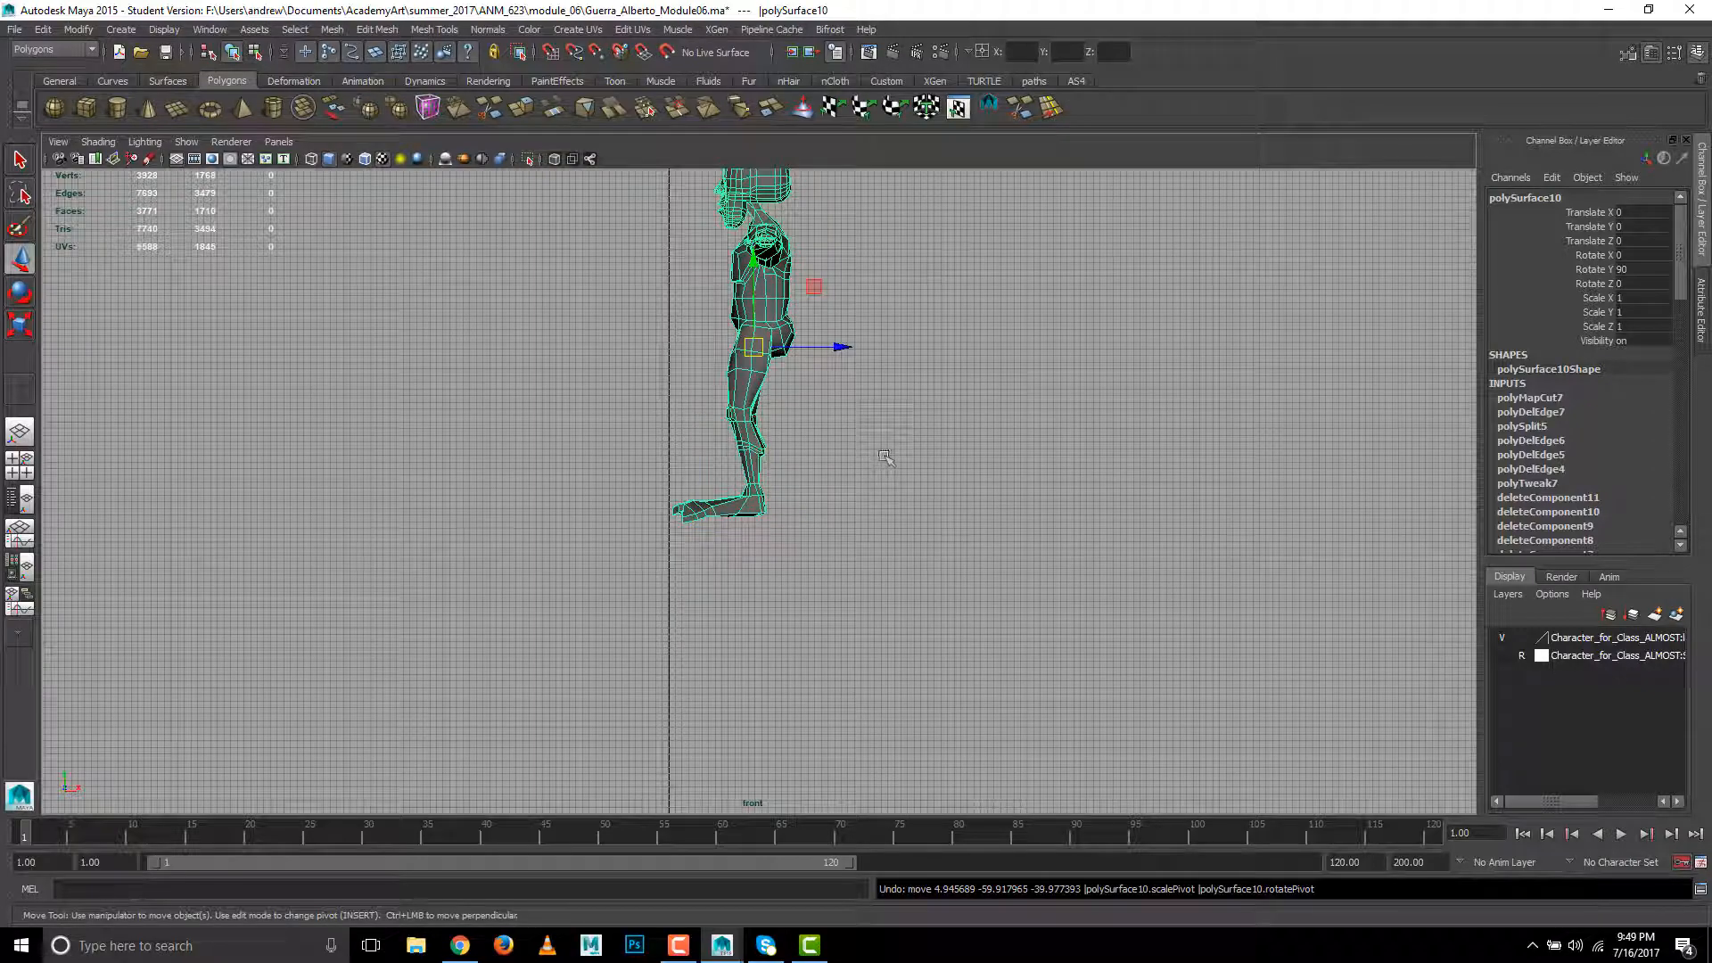
- Move the character's pivot down to the sole beneath the heel in the front view, keeping it on the body's centre line
middle_click_drag(858, 503, 918, 510, "alt")
right_click_drag(675, 516, 789, 519, "alt")
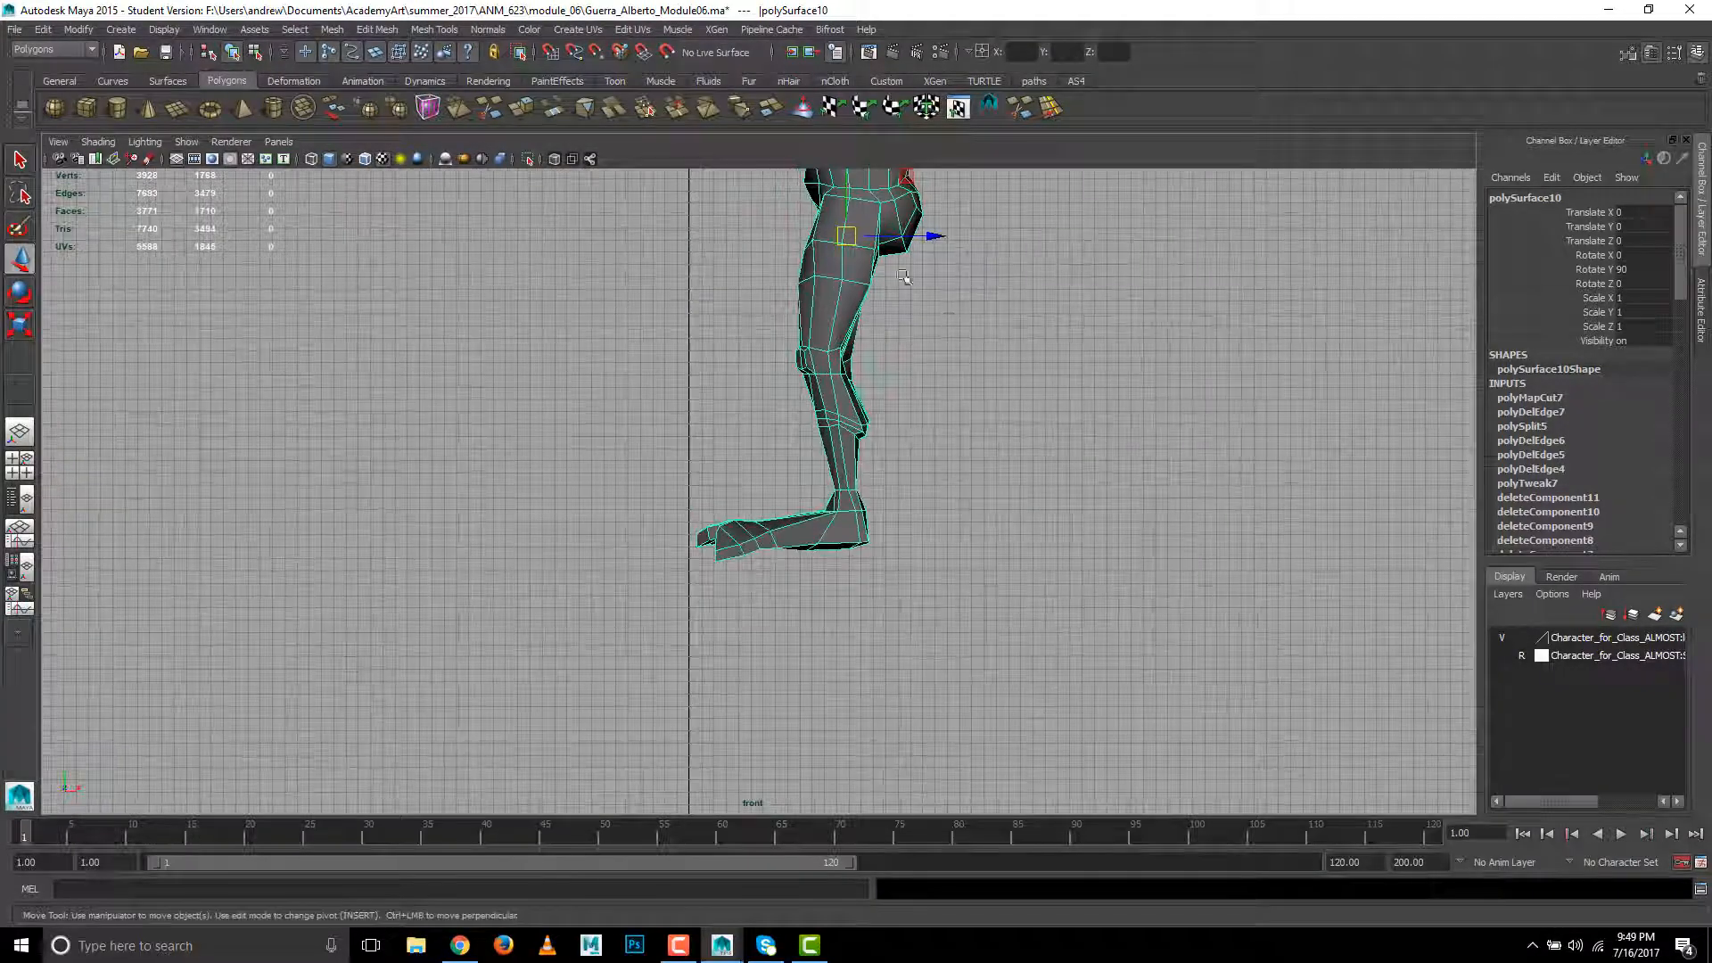
middle_click_drag(789, 519, 758, 585, "alt")
left_click(817, 232)
key("Insert")
key("Insert")
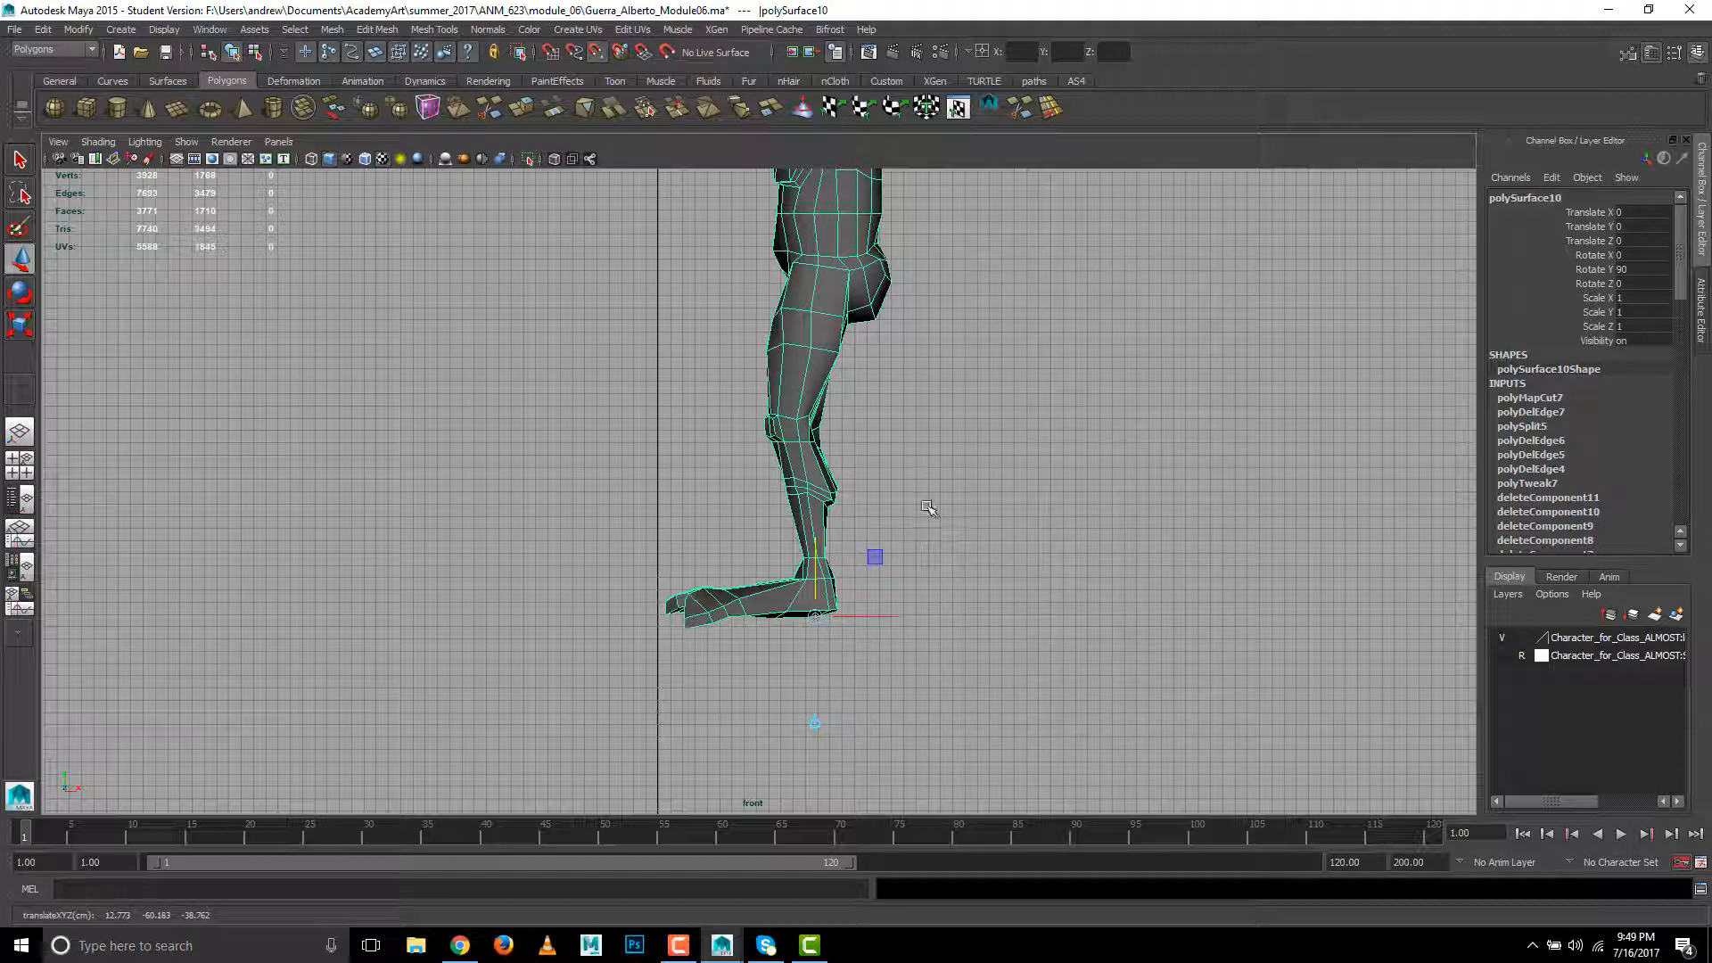
- Snap the character to the grid origin in the side view, with Translate Y 60.183 and Translate Z 38.762
key("space")
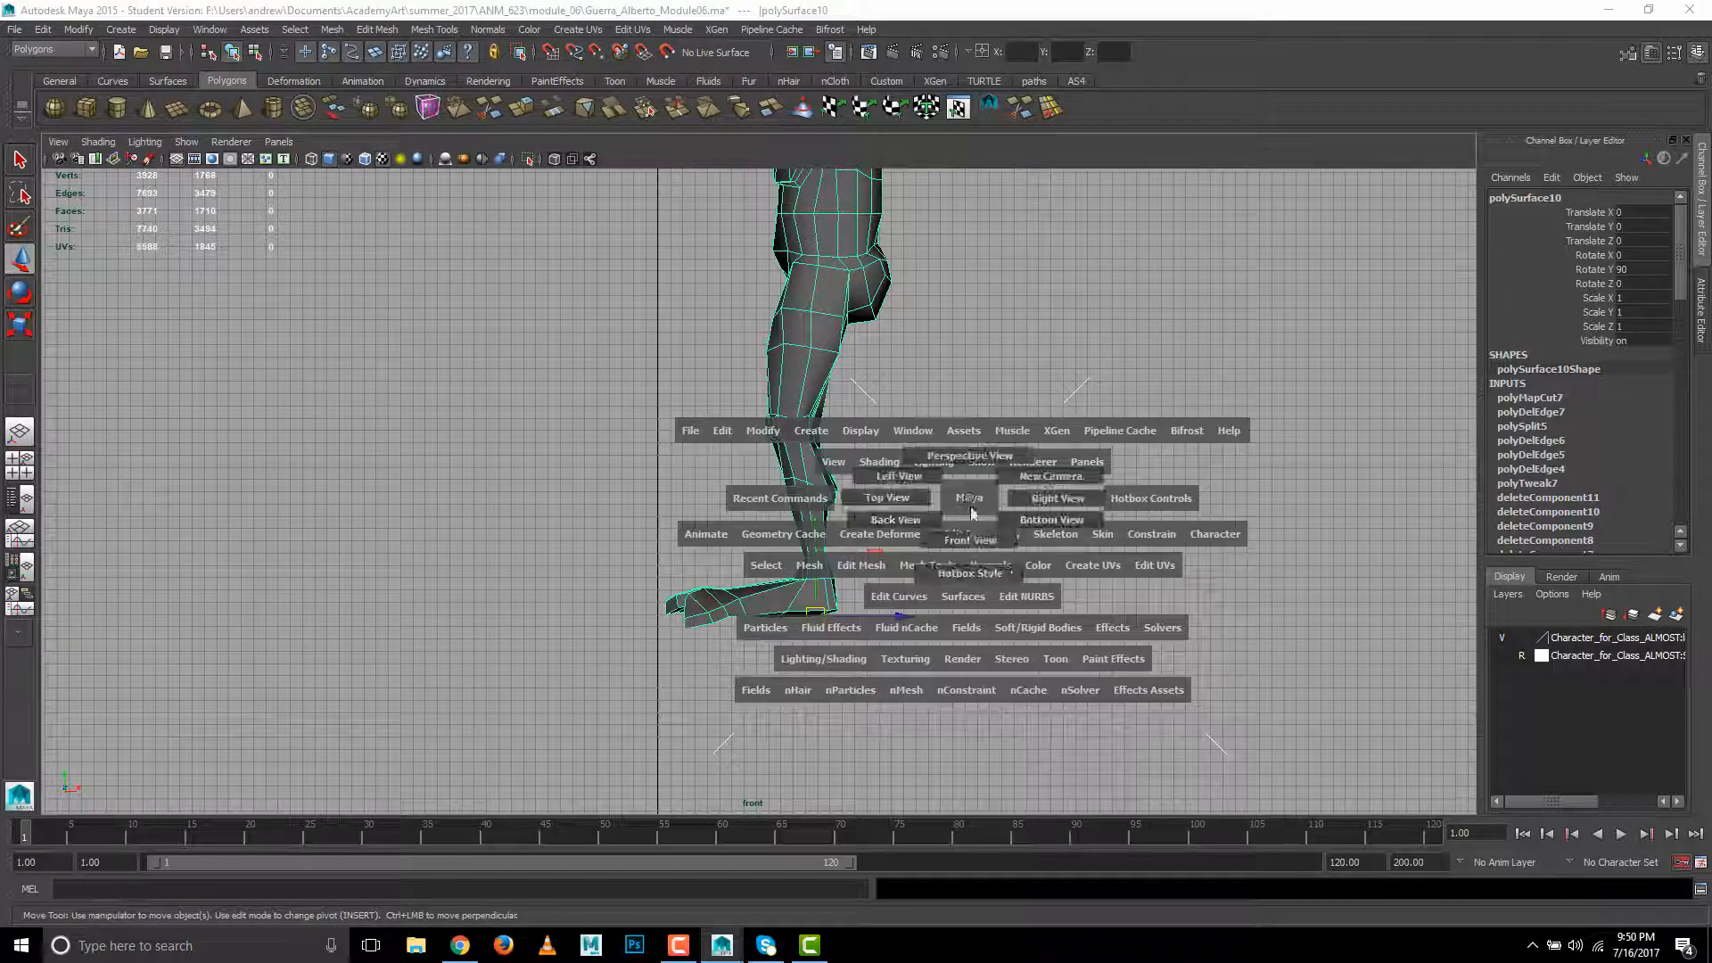
key("space")
left_click_drag(973, 505, 1009, 495)
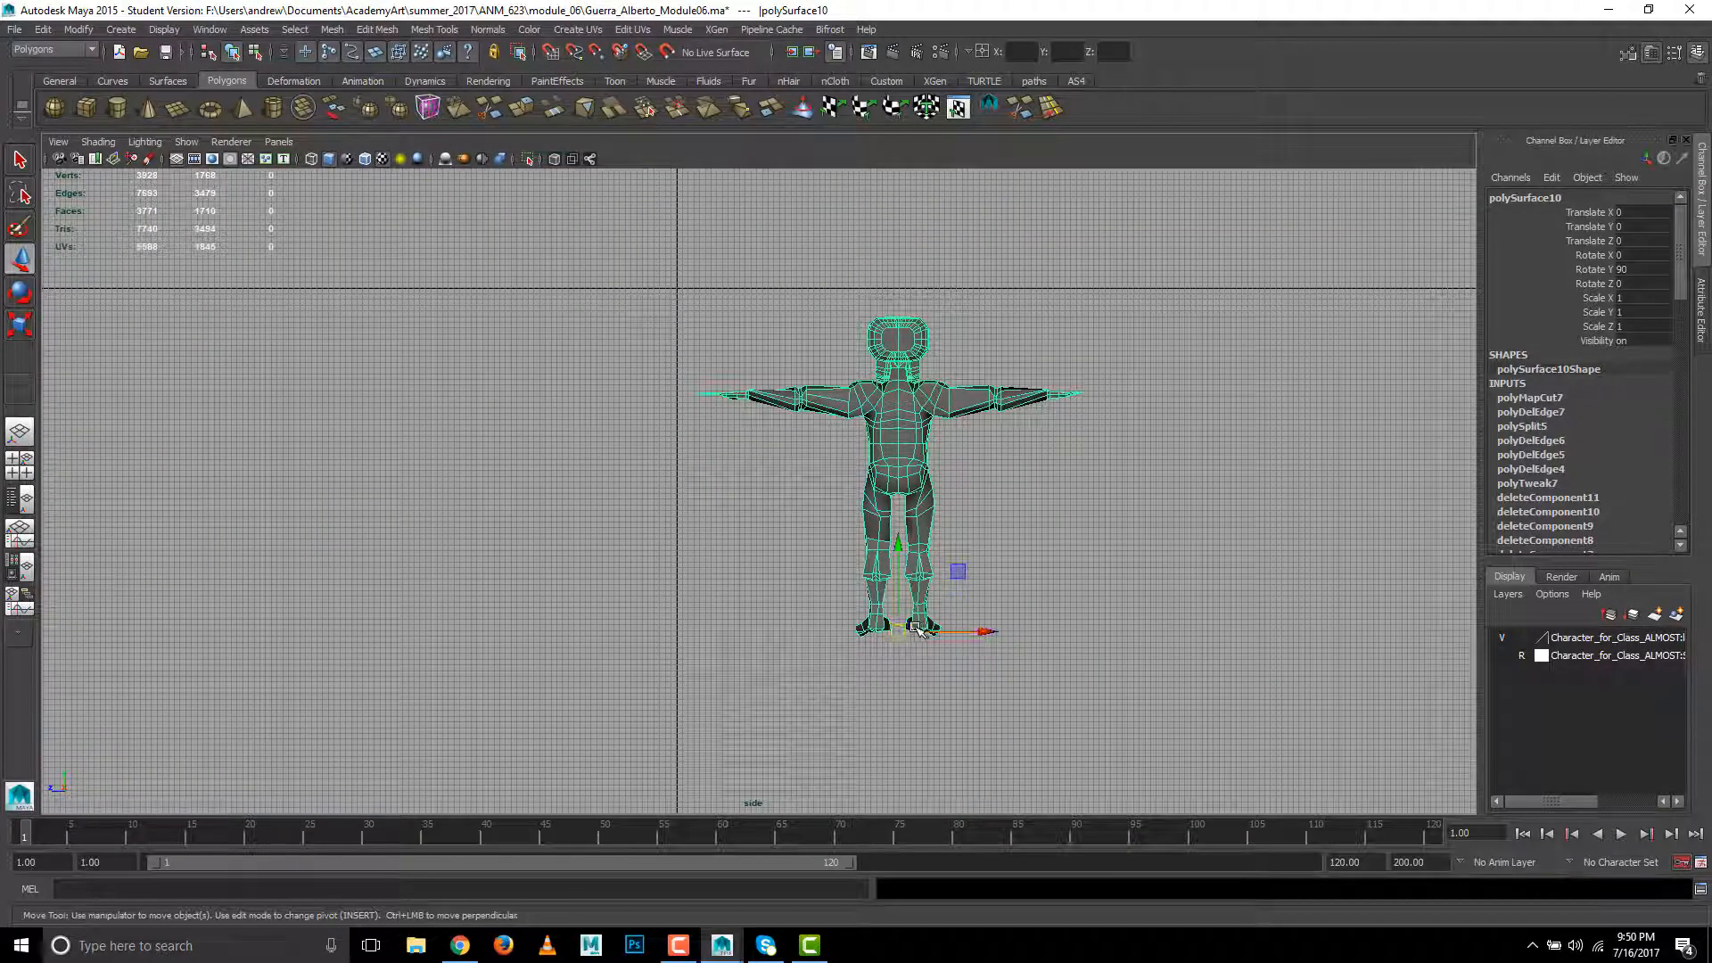
left_click_drag(916, 631, 676, 287)
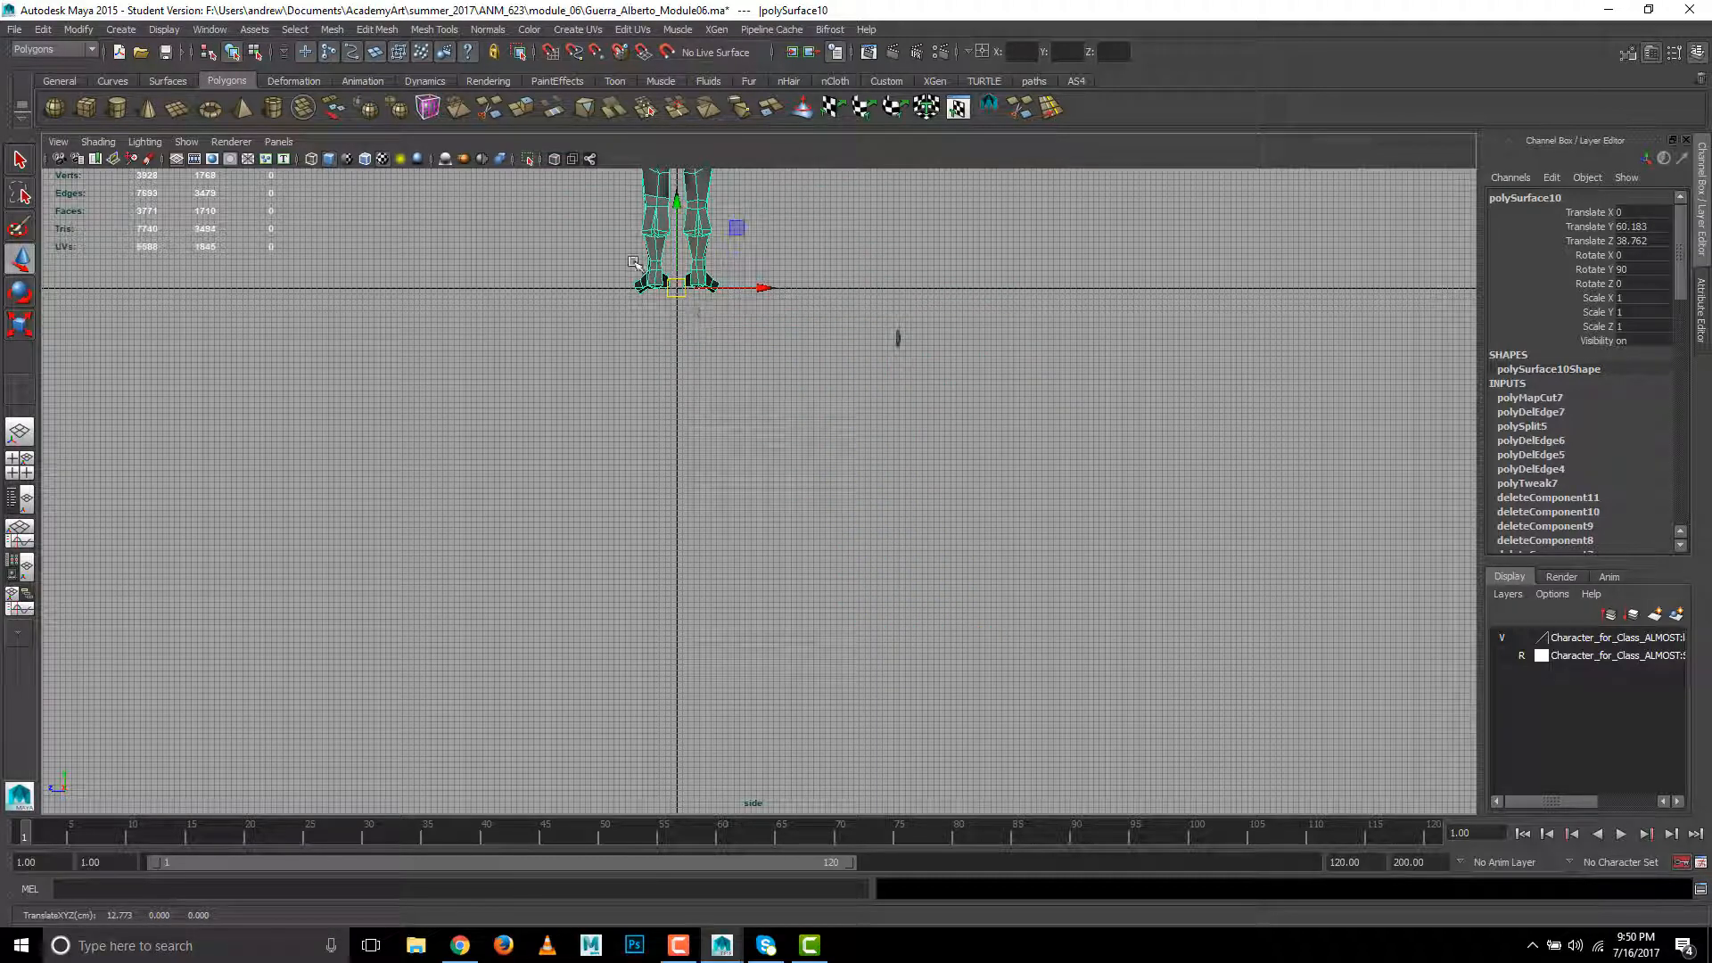
left_click_drag(599, 230, 852, 368, "ctrl+alt")
middle_click_drag(617, 457, 686, 481, "alt")
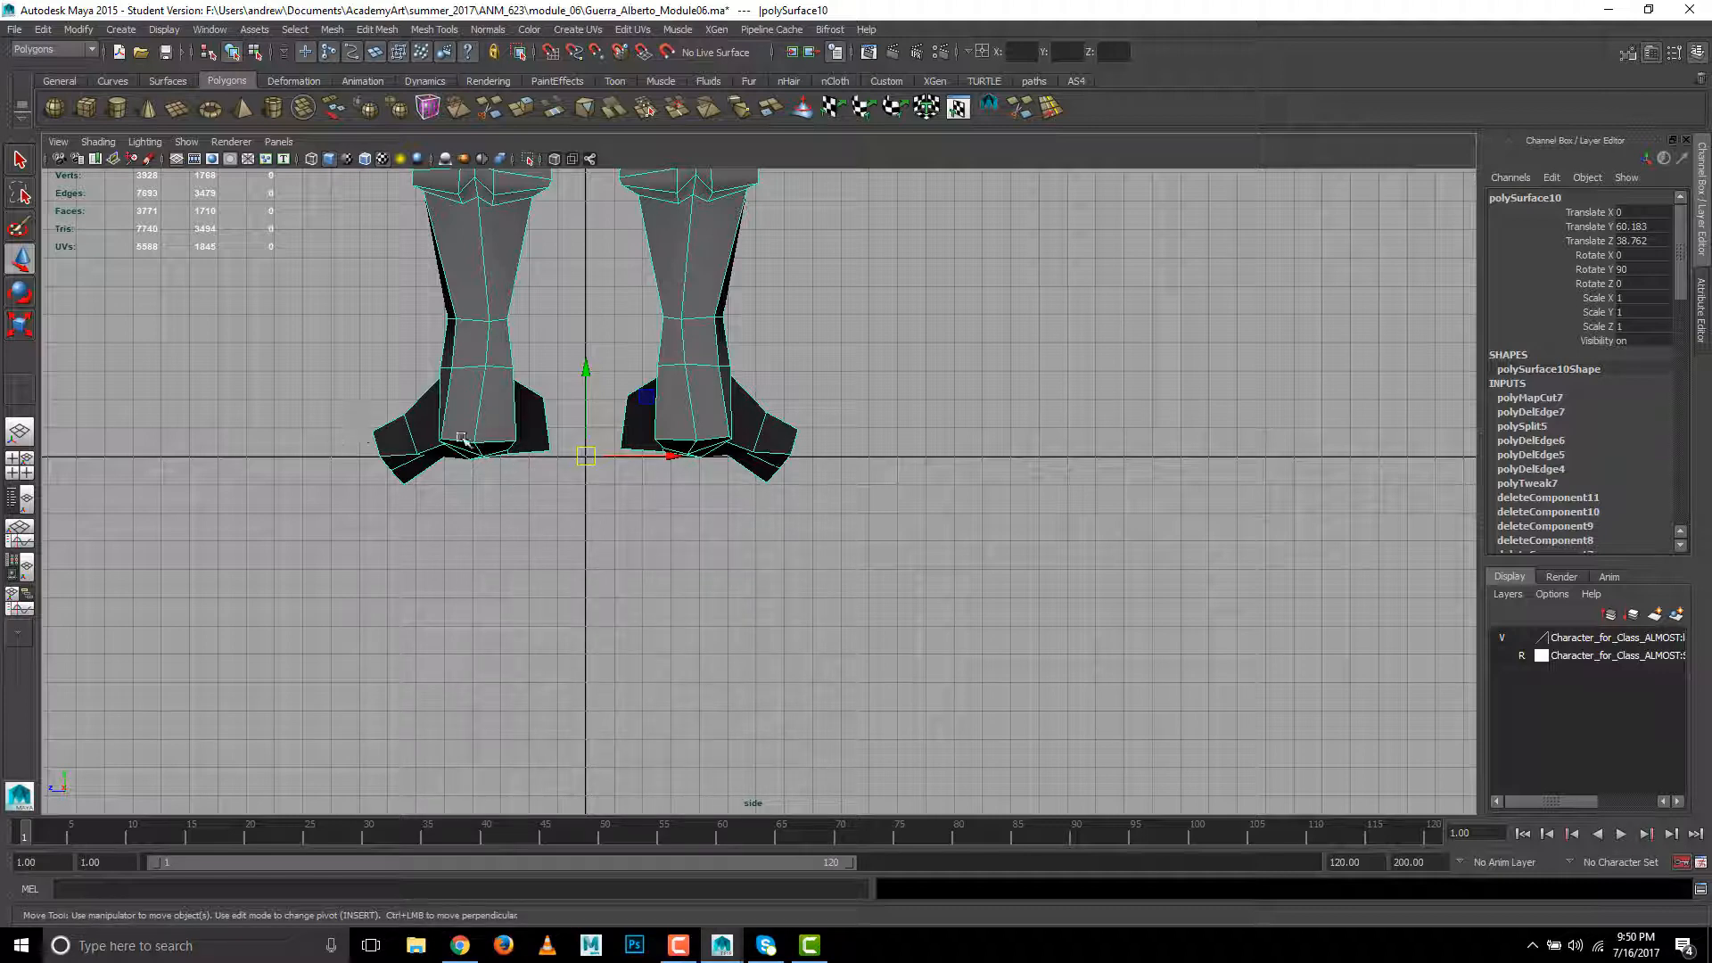
- Turn on Discrete Rotate and rotate the character to Rotate Y 180 in the front view
key("space")
left_click_drag(694, 470, 752, 503)
key("space")
scroll(814, 491, "down", 6)
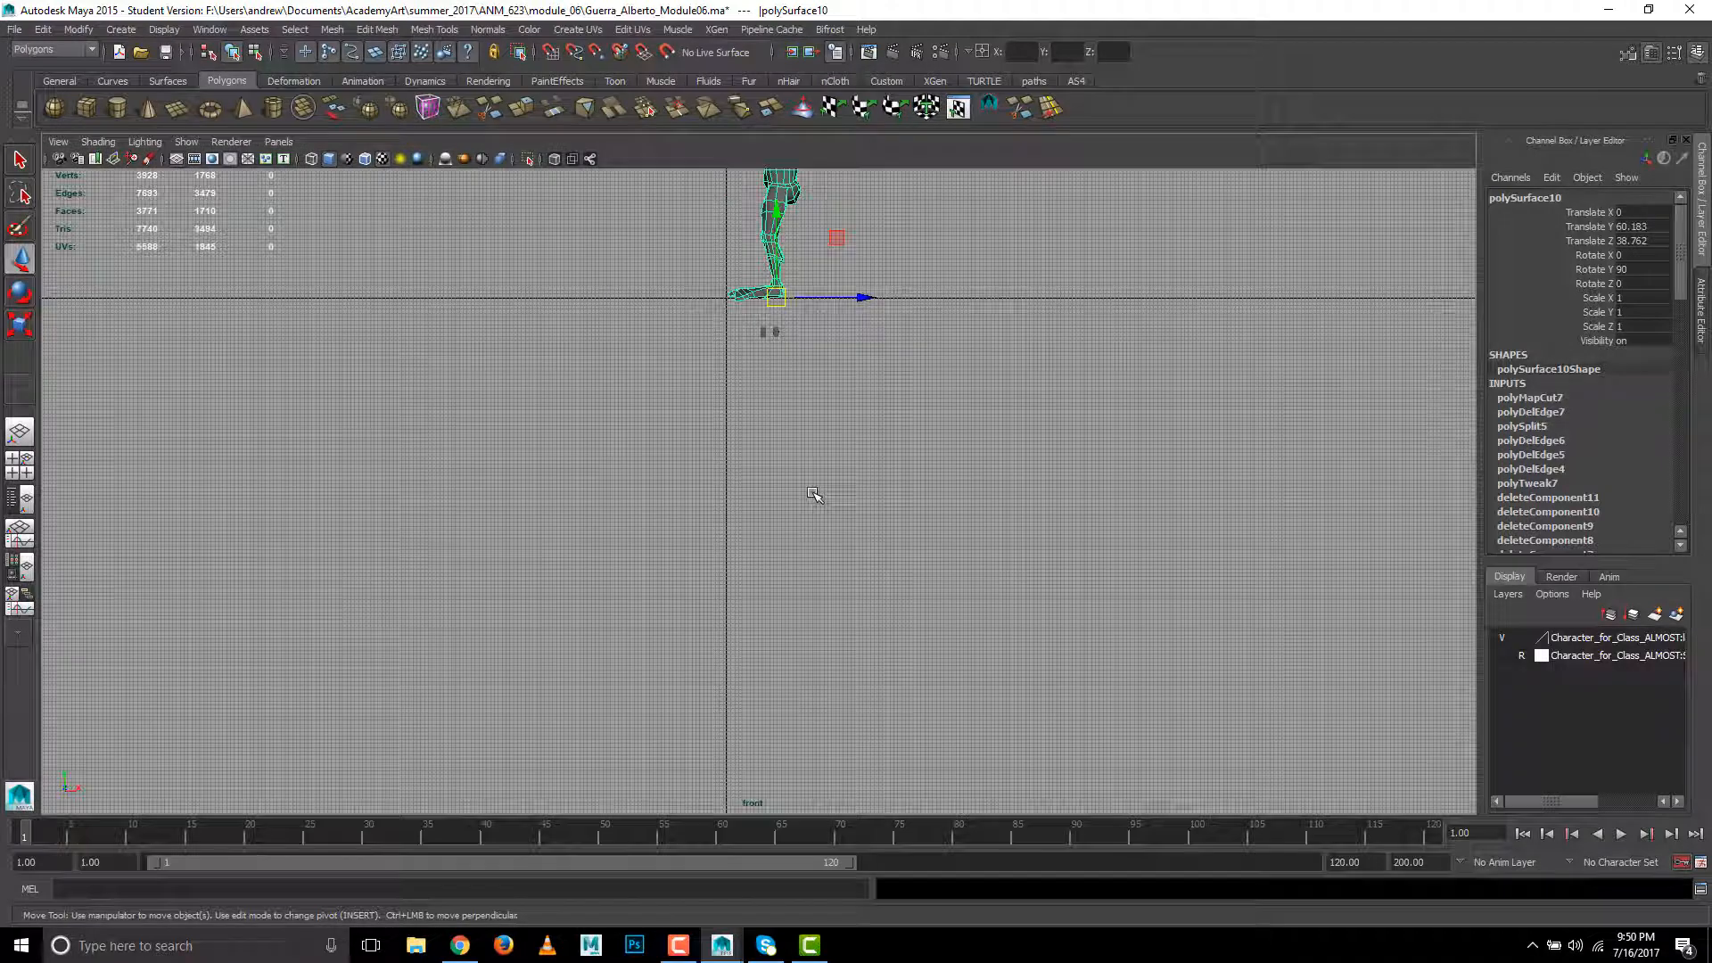
middle_click_drag(809, 428, 802, 631, "alt")
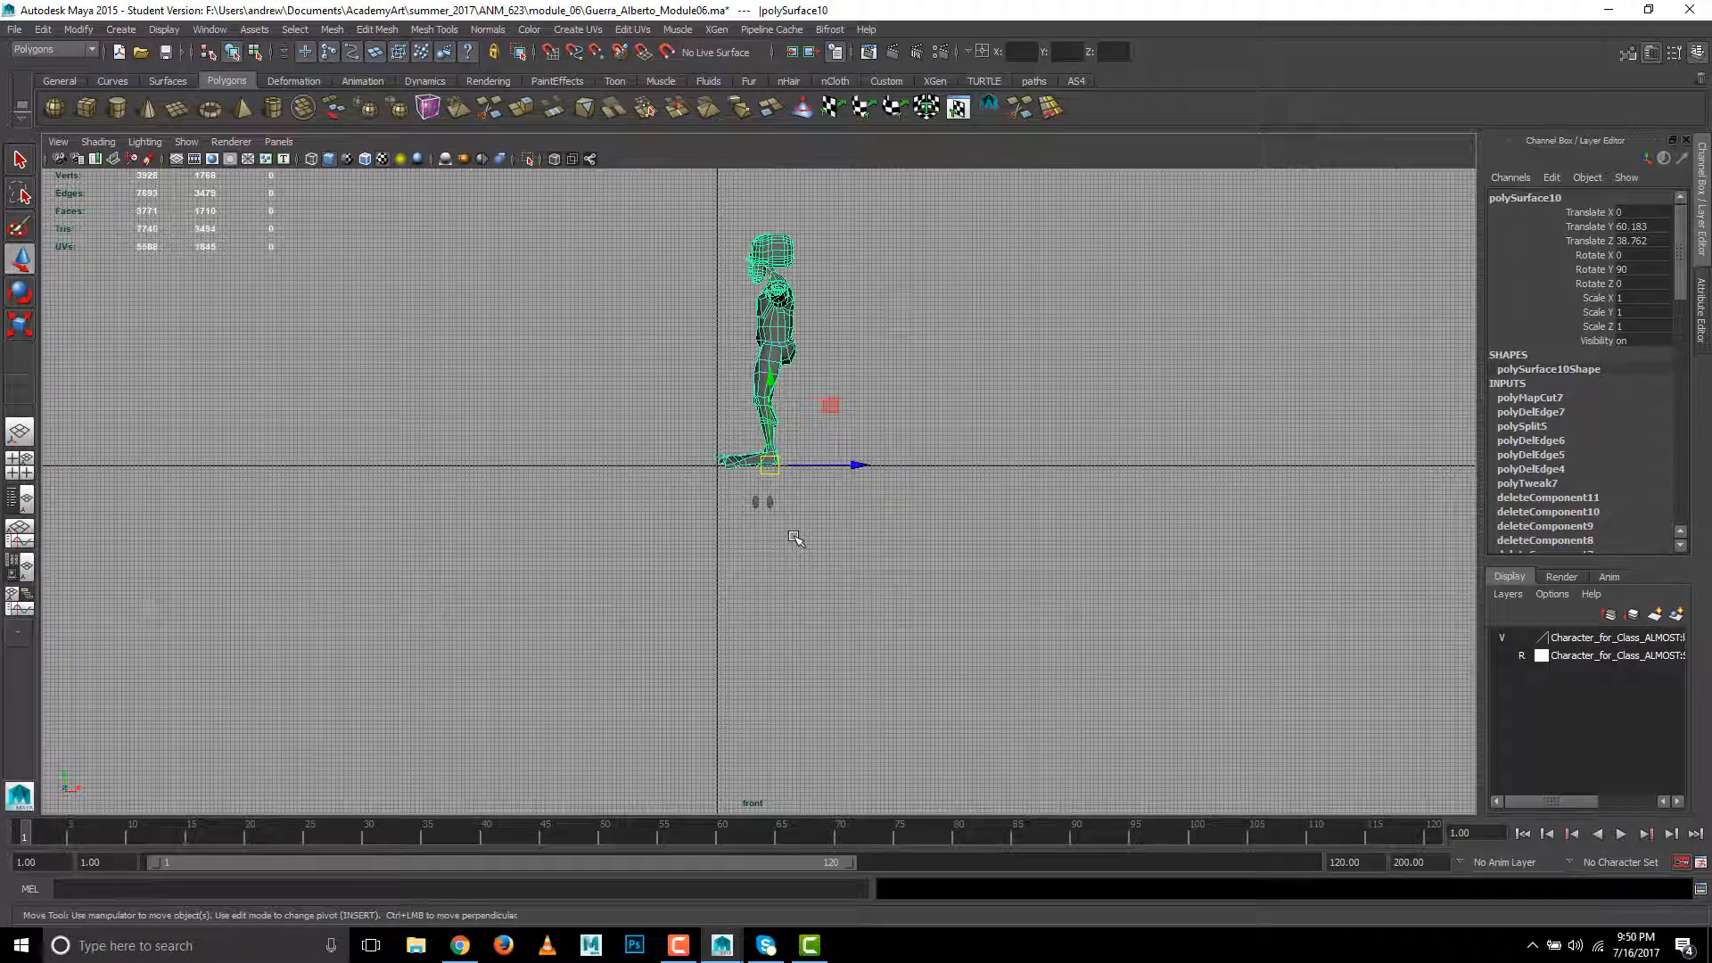
key("e")
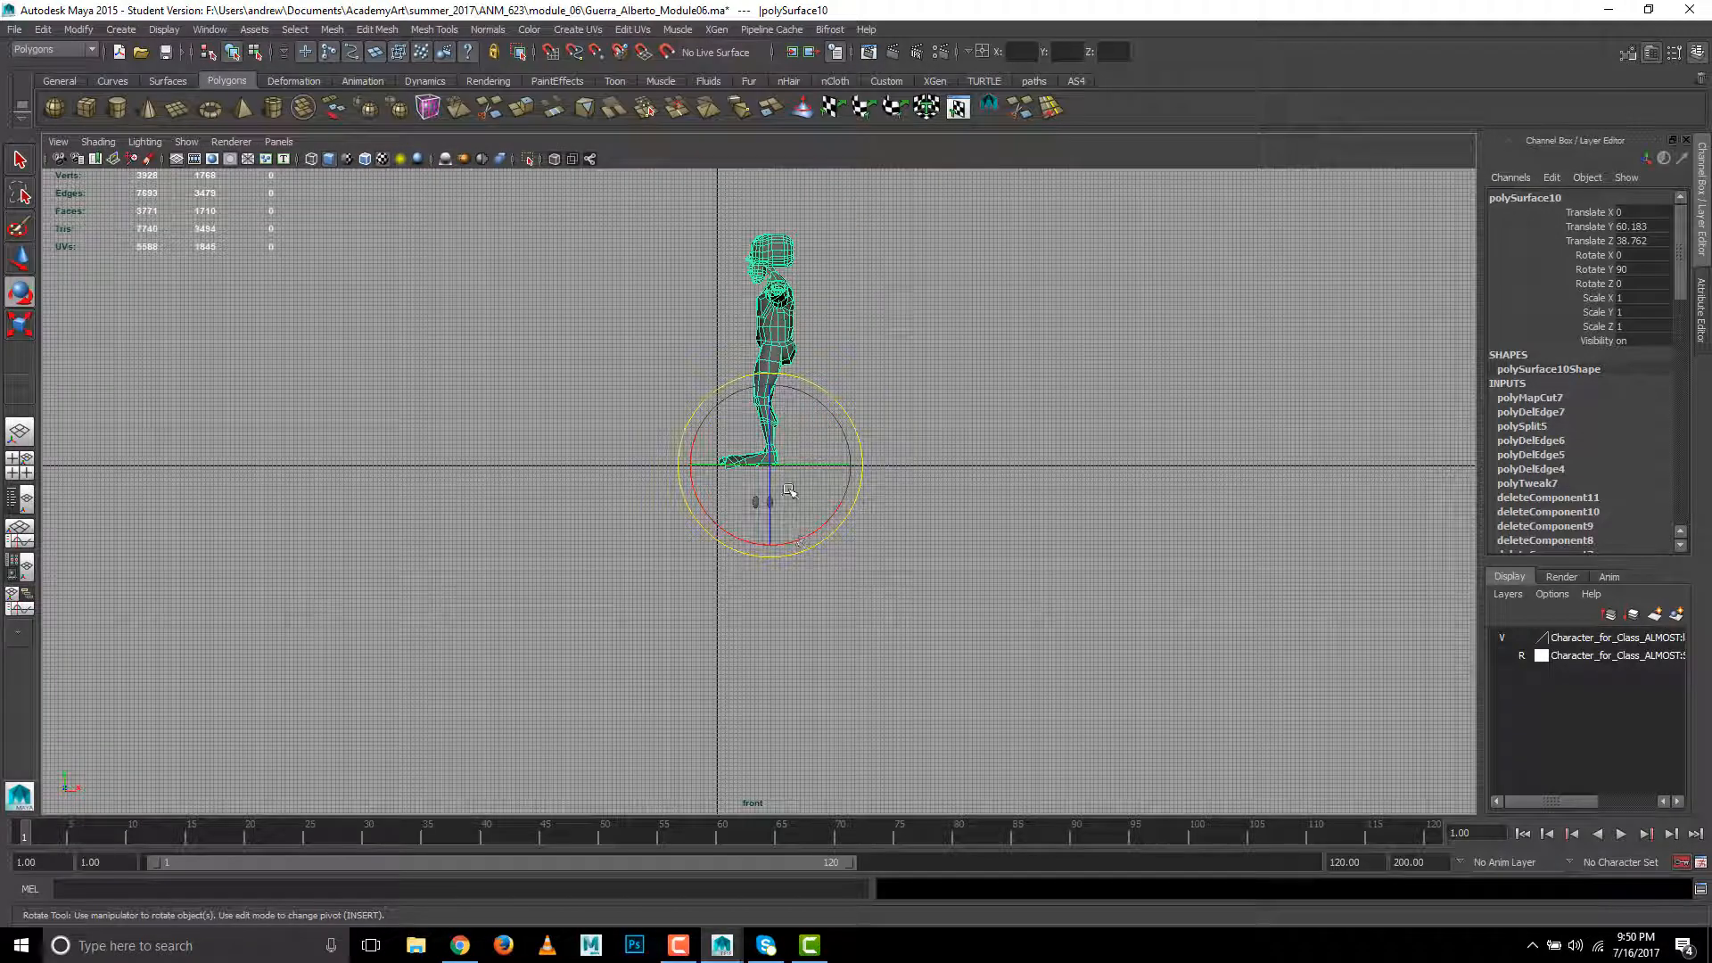
left_click(730, 465)
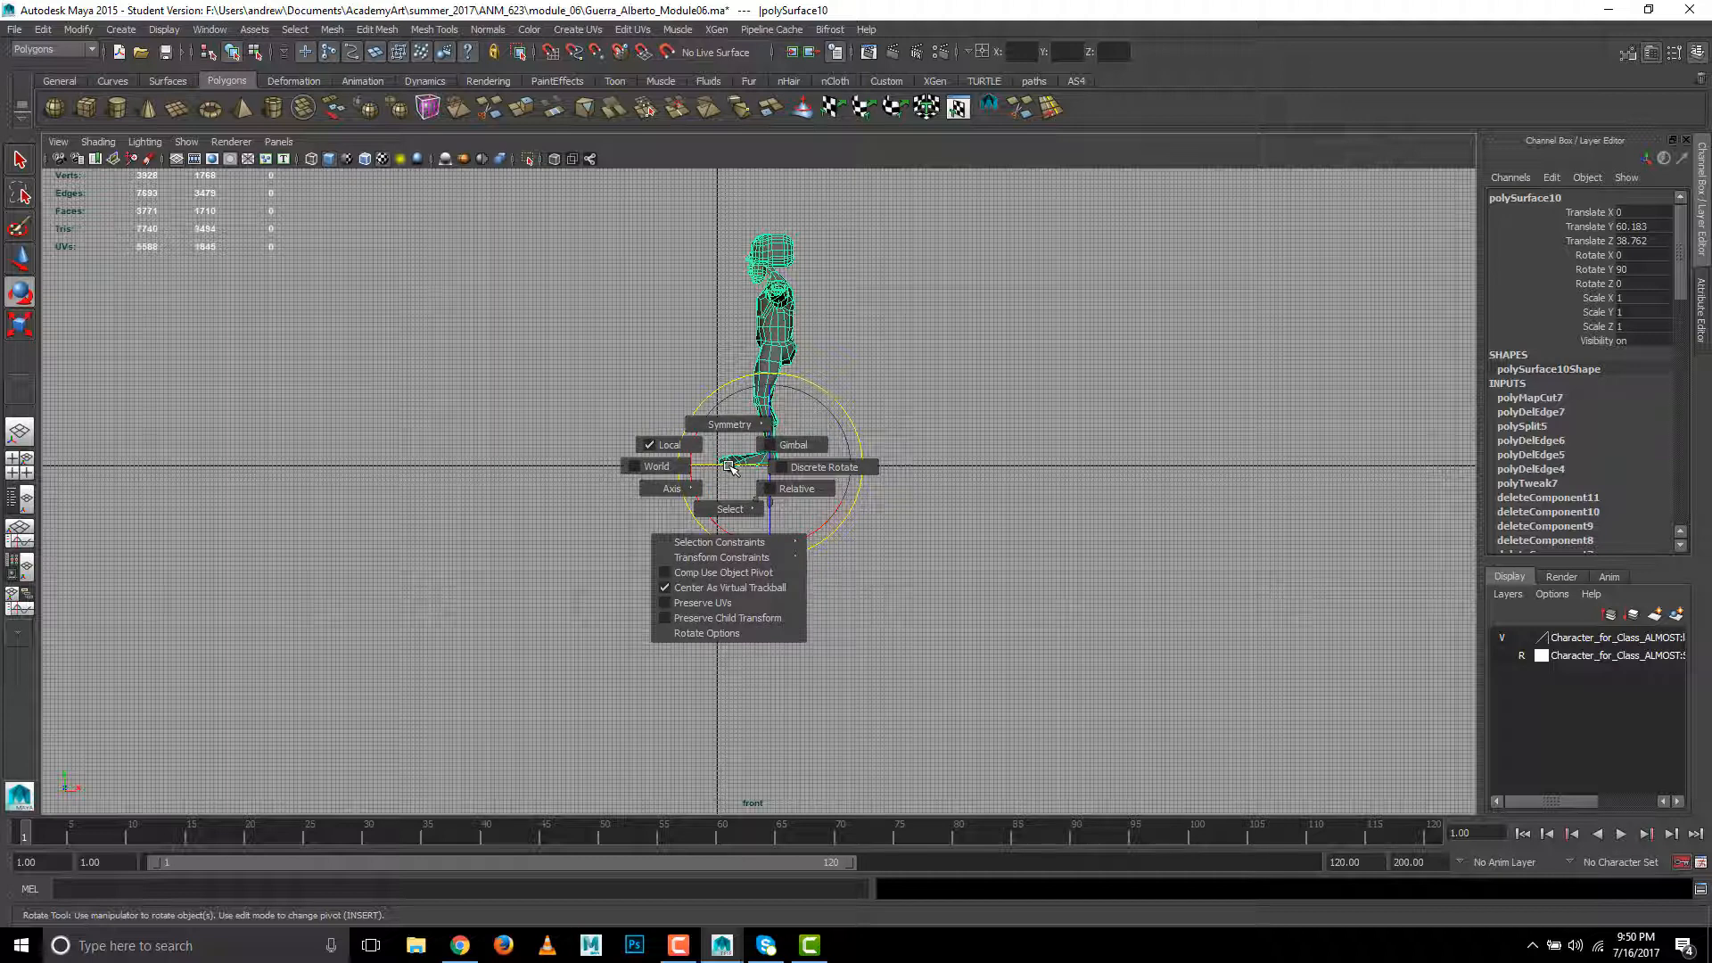
left_click(777, 468)
mouse_move(711, 465)
left_mouse_down()
mouse_move(825, 470)
mouse_move(716, 468)
left_mouse_up()
- Snap the character to the grid origin in the front view, with Translate X -12.773 and Translate Y 60.183
key("w")
scroll(764, 496, "up", 6)
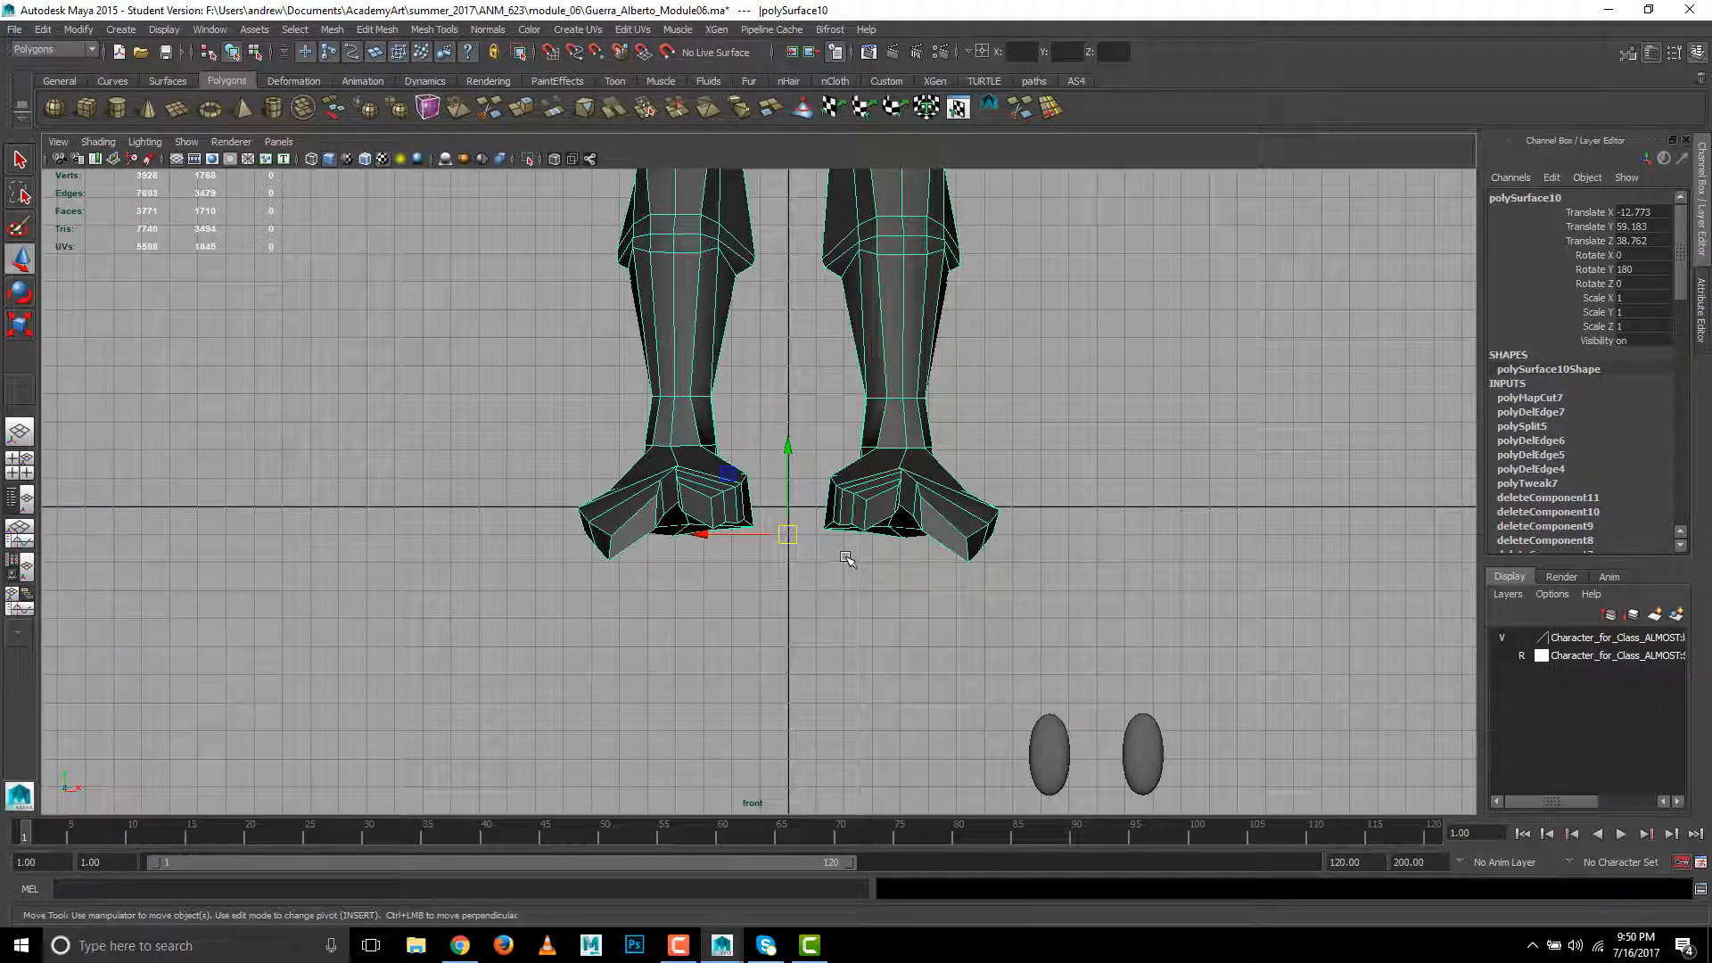
left_click_drag(790, 535, 792, 510)
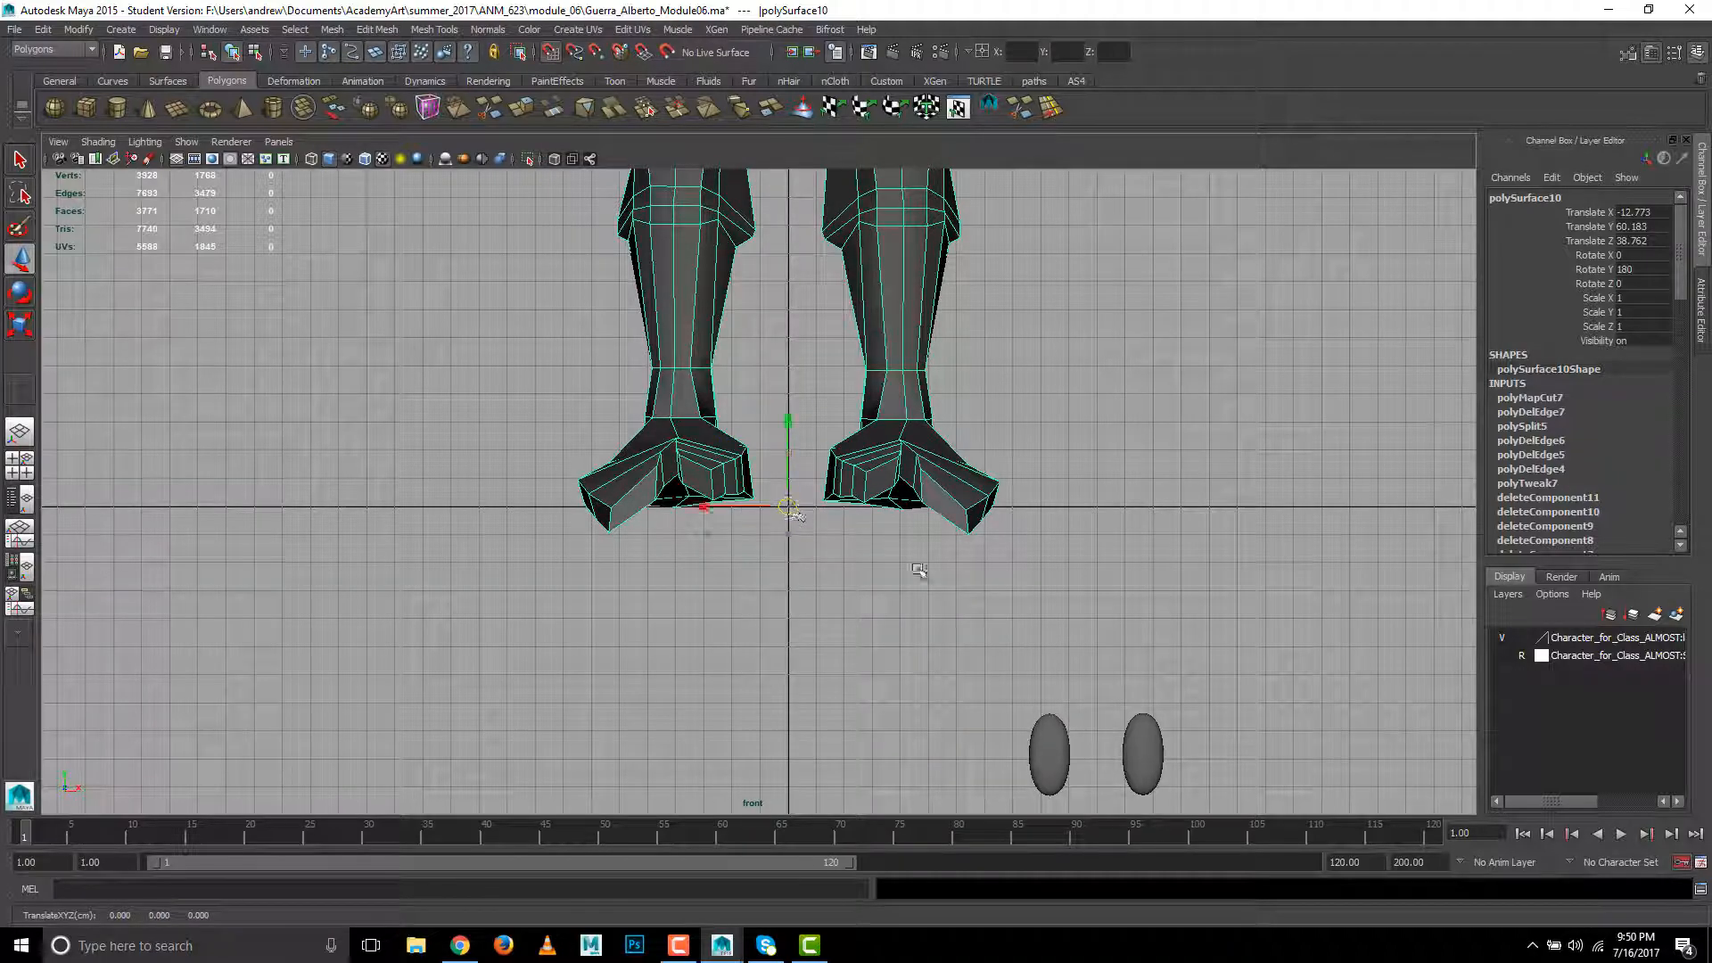
- Examine the whole character in the front view, from the feet on the ground line to the head, and deselect it
scroll(920, 570, "down", 4)
middle_click_drag(1059, 306, 1008, 600, "alt")
scroll(1008, 600, "down", 3)
middle_click_drag(838, 468, 810, 678, "alt")
right_click_drag(979, 531, 890, 538, "alt")
middle_click_drag(890, 539, 881, 377, "alt")
right_click_drag(1018, 488, 488, 515, "alt")
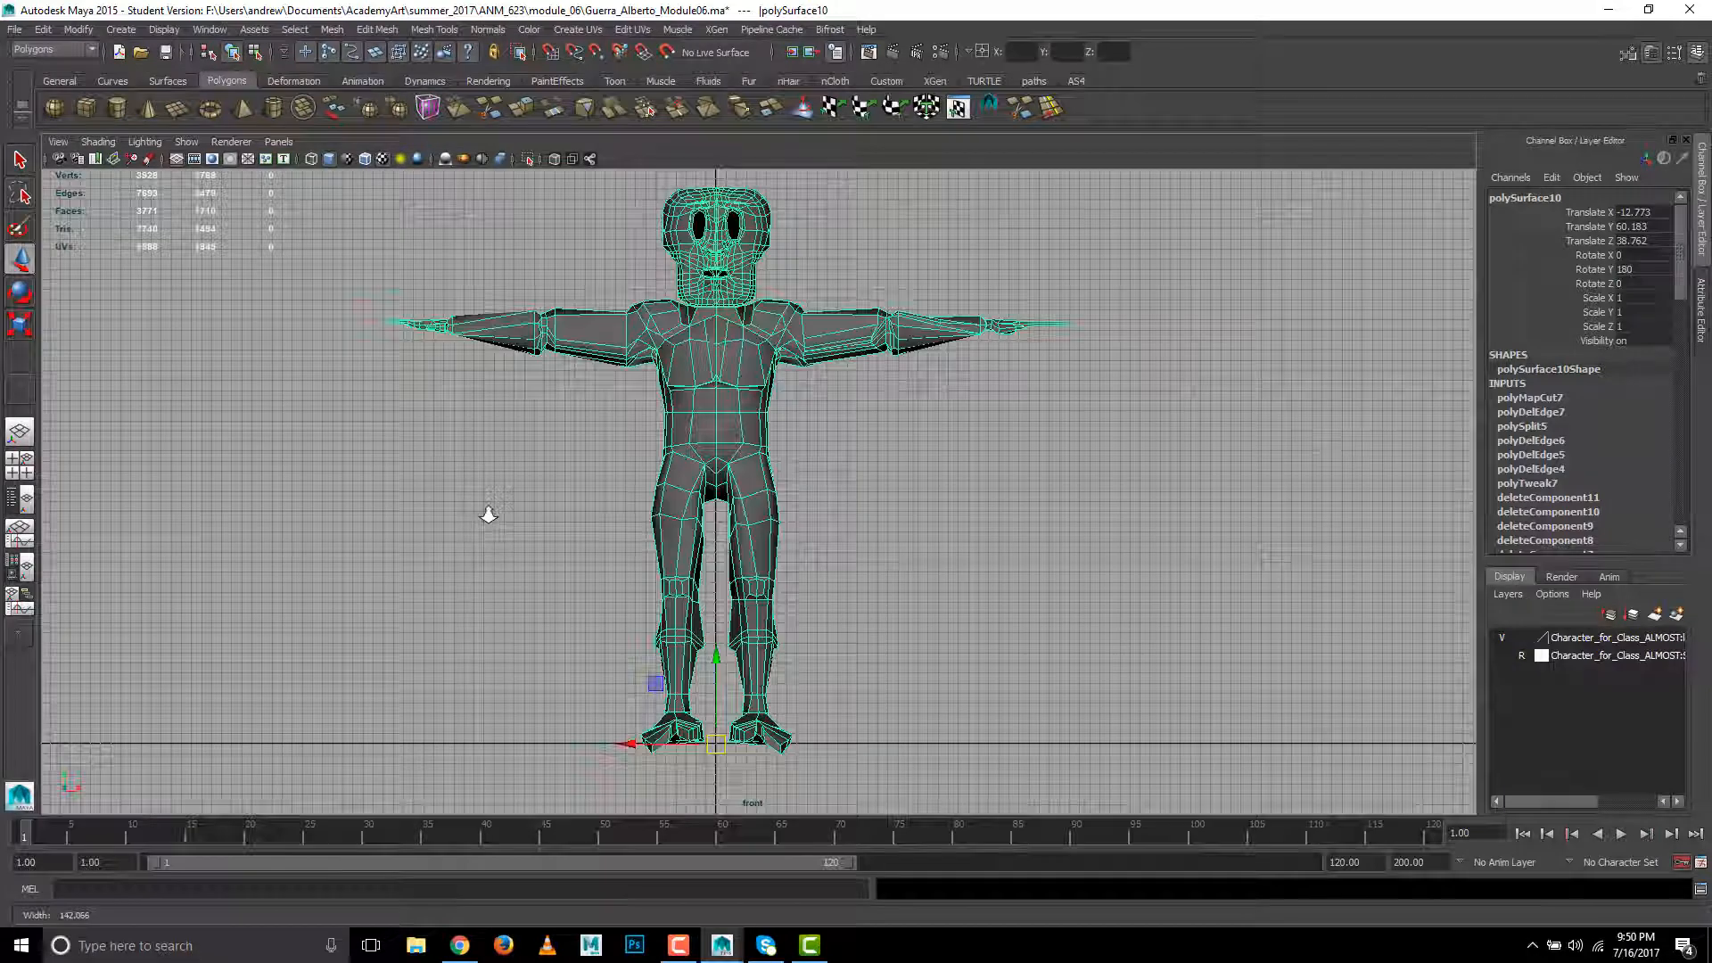
left_click(592, 497)
middle_click_drag(650, 466, 604, 596, "alt")
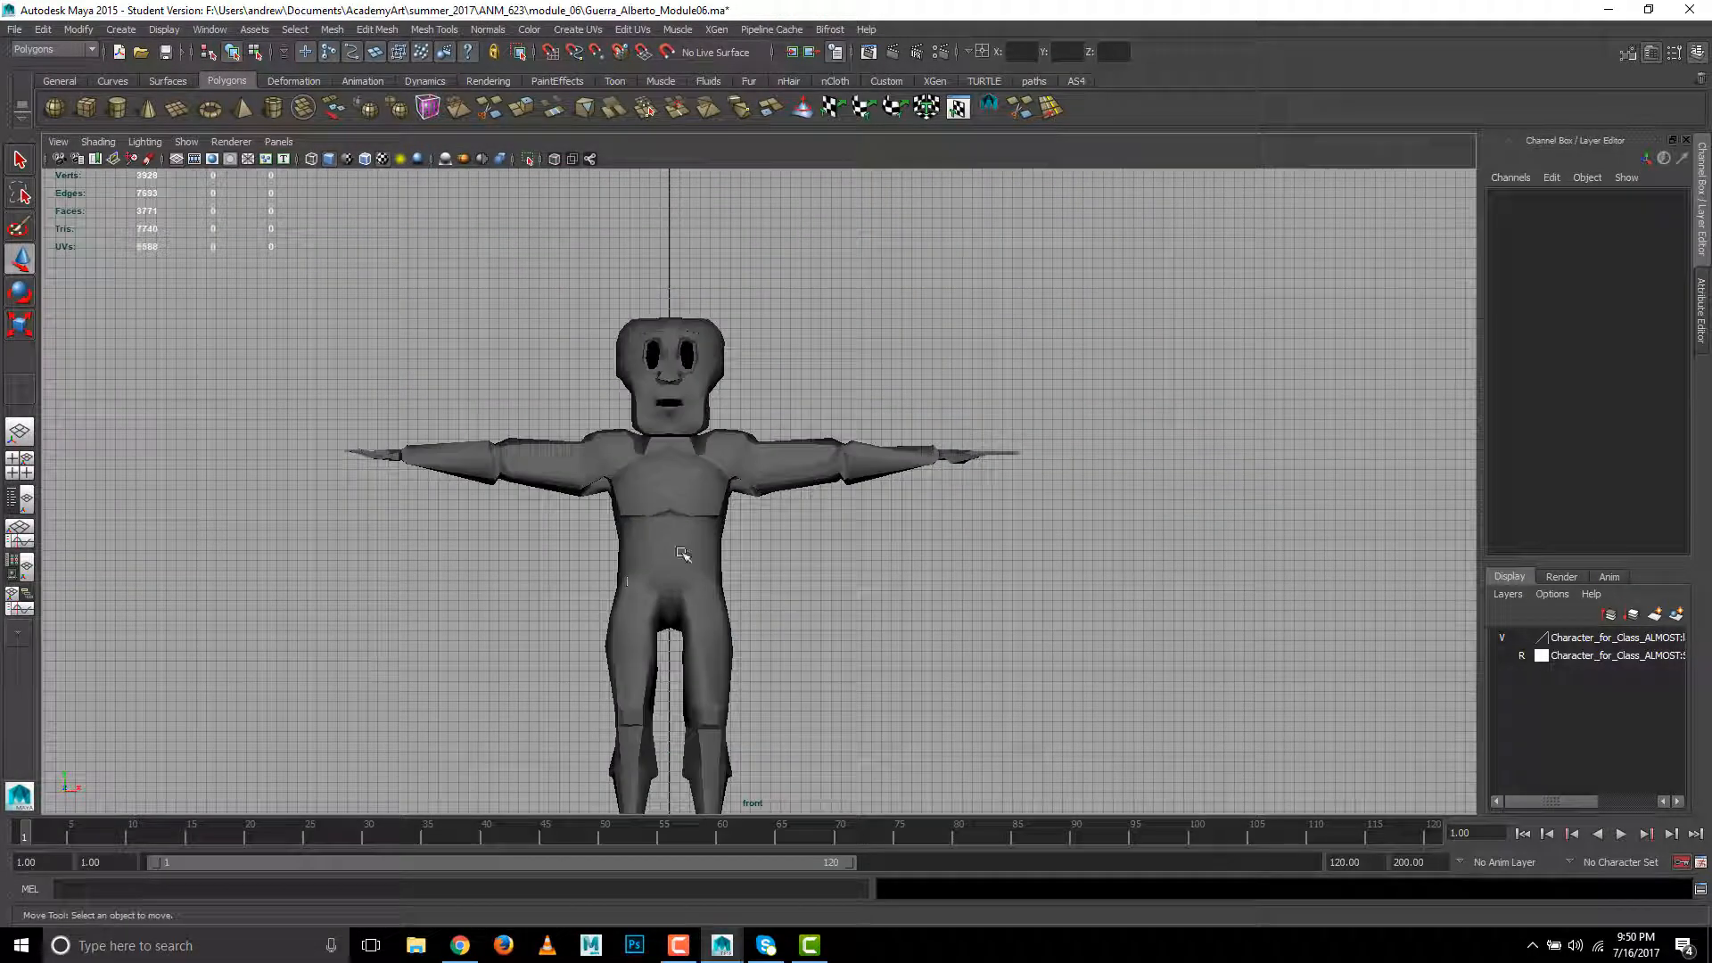
- Try to turn on Symmetry in the Modeling Toolkit using a centre-line edge on the chest
right_click_drag(674, 551, 675, 473)
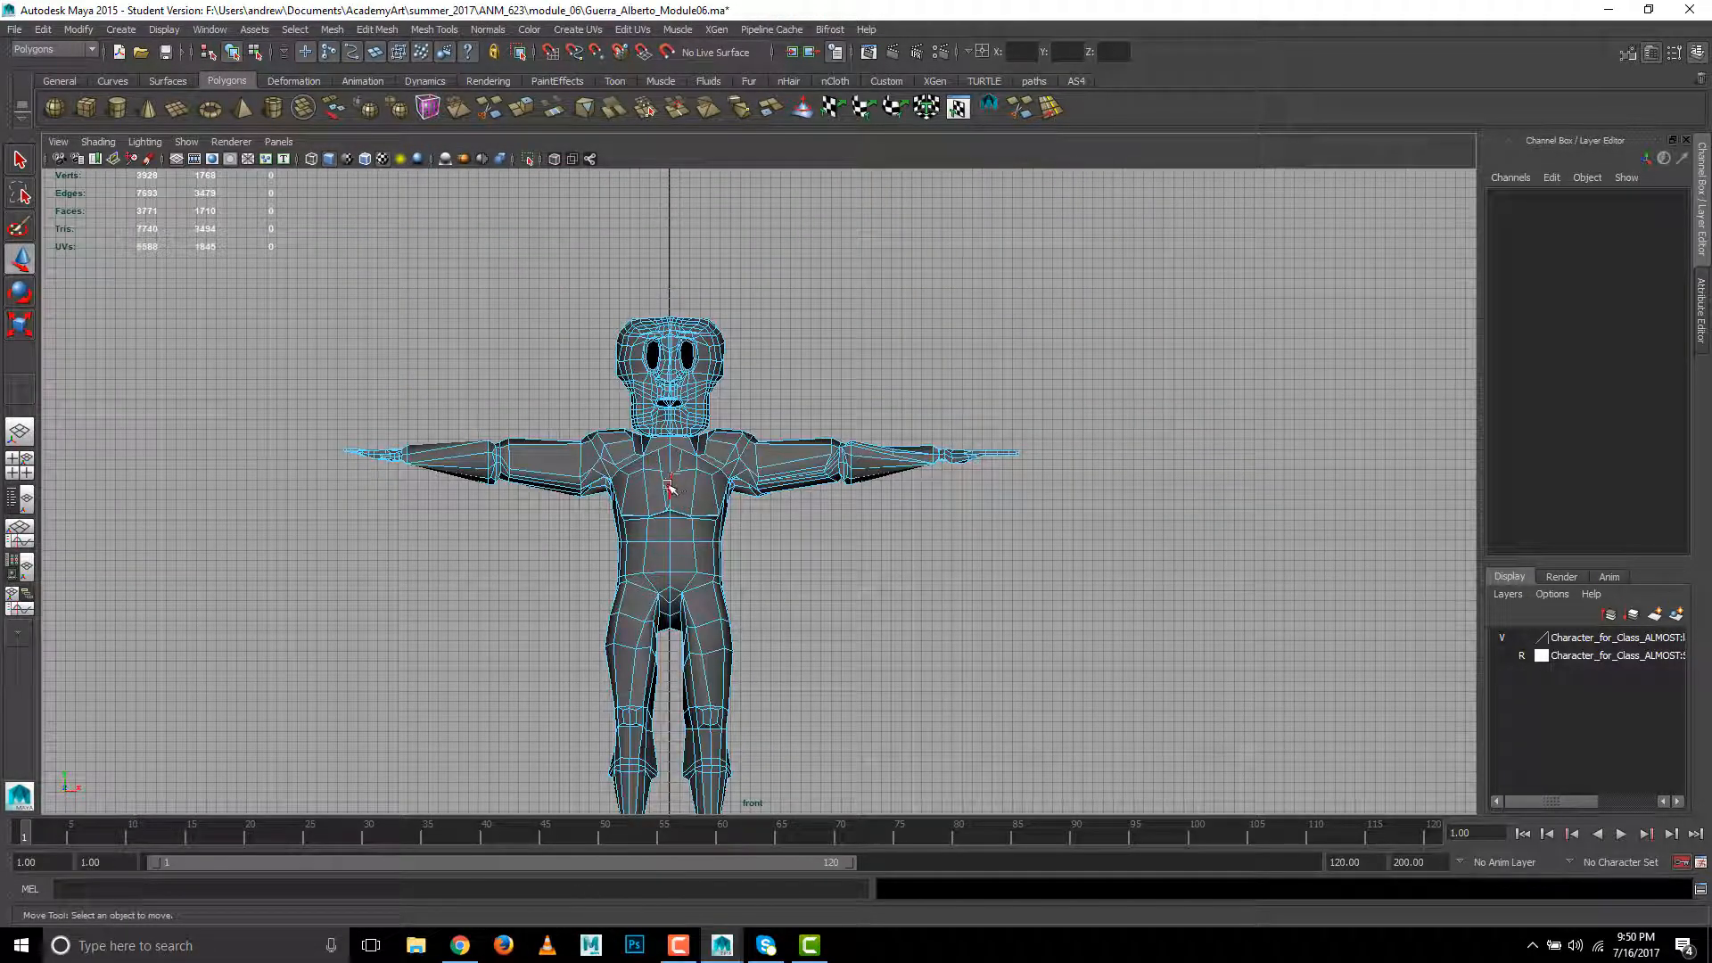
left_click(671, 490)
left_click(1628, 52)
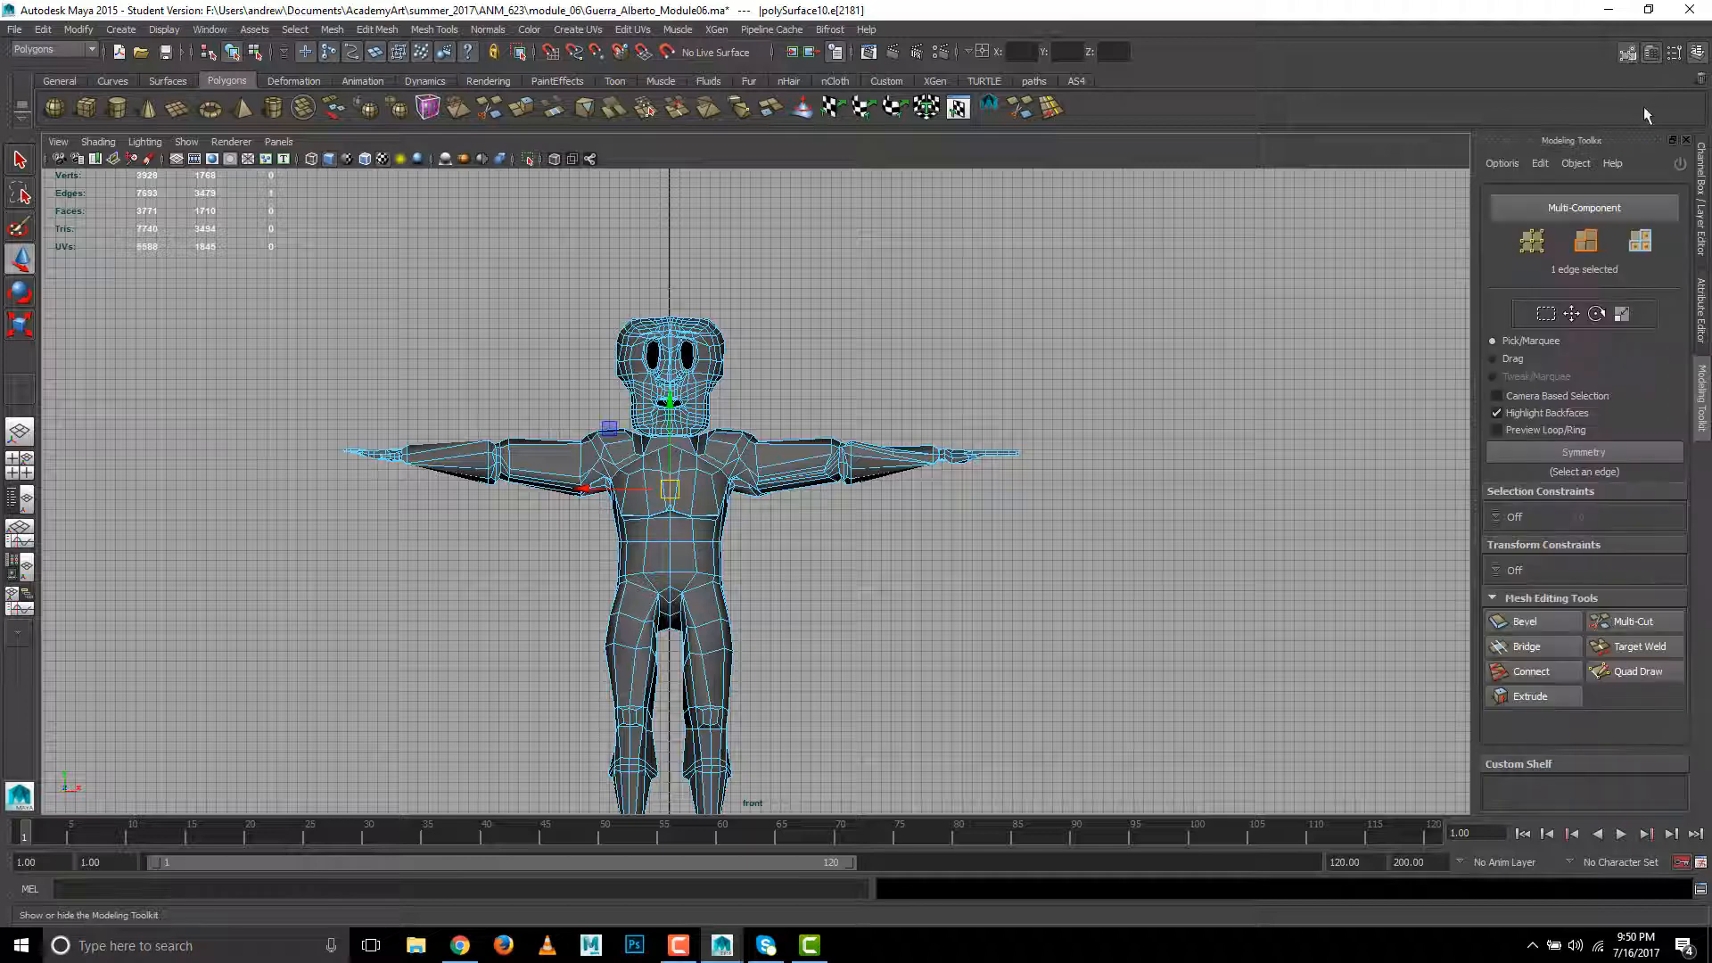
left_click(1584, 452)
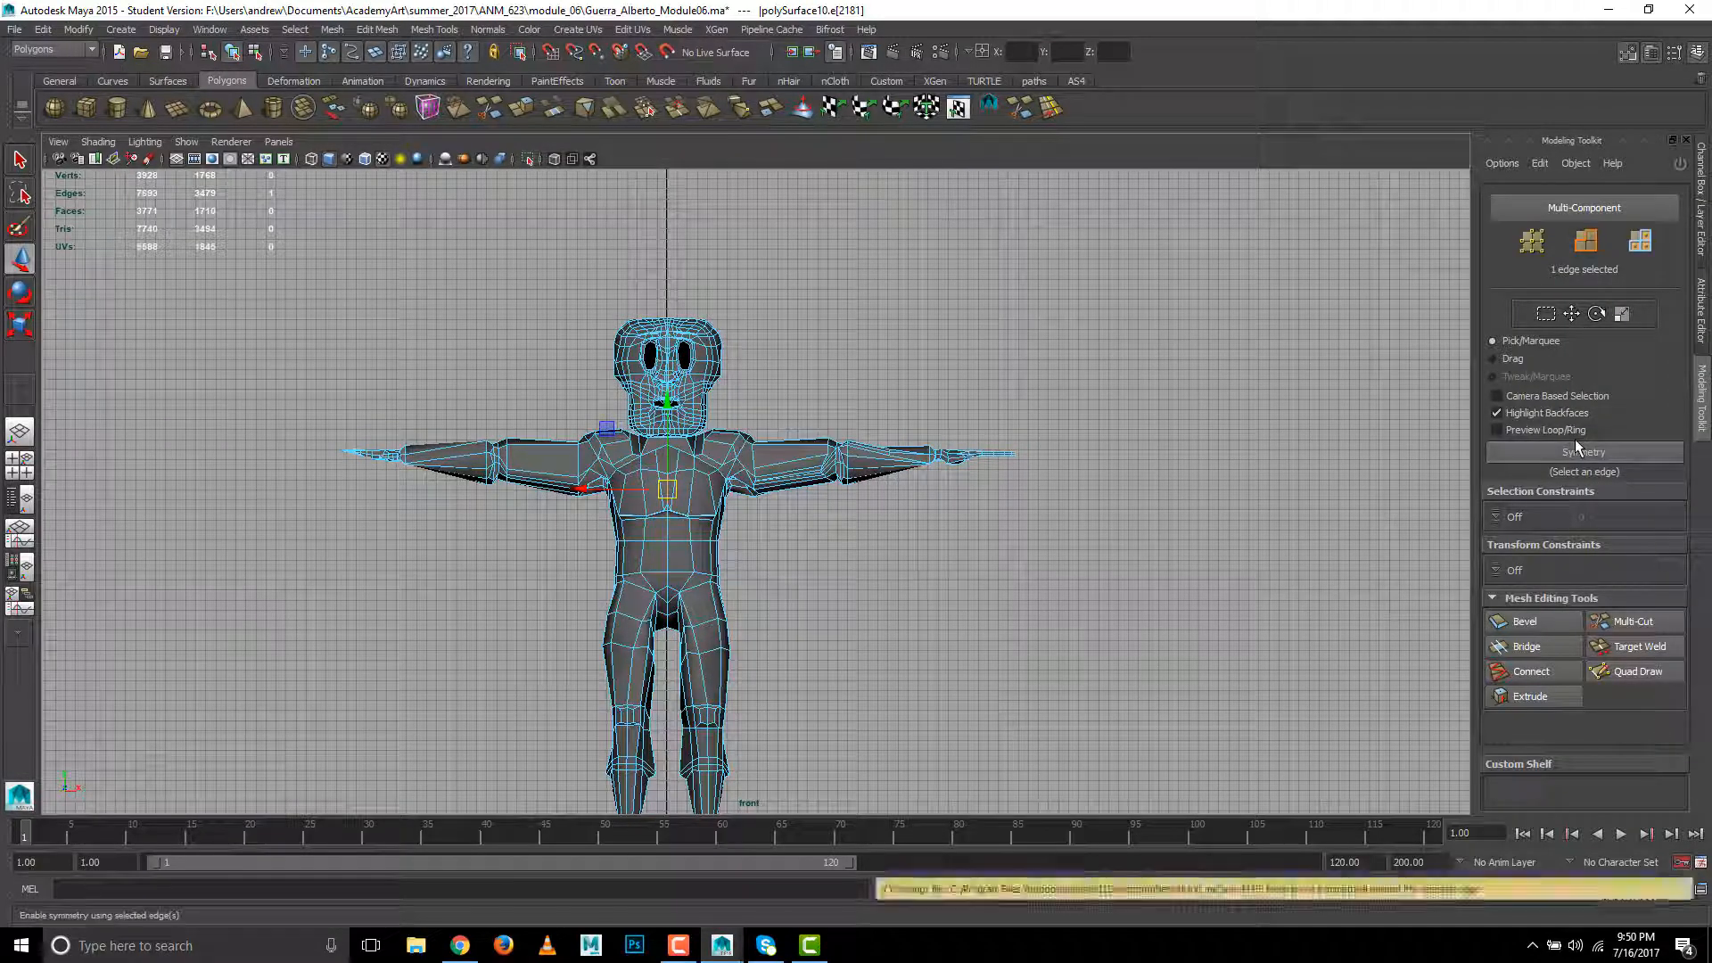
scroll(972, 571, "down", 3)
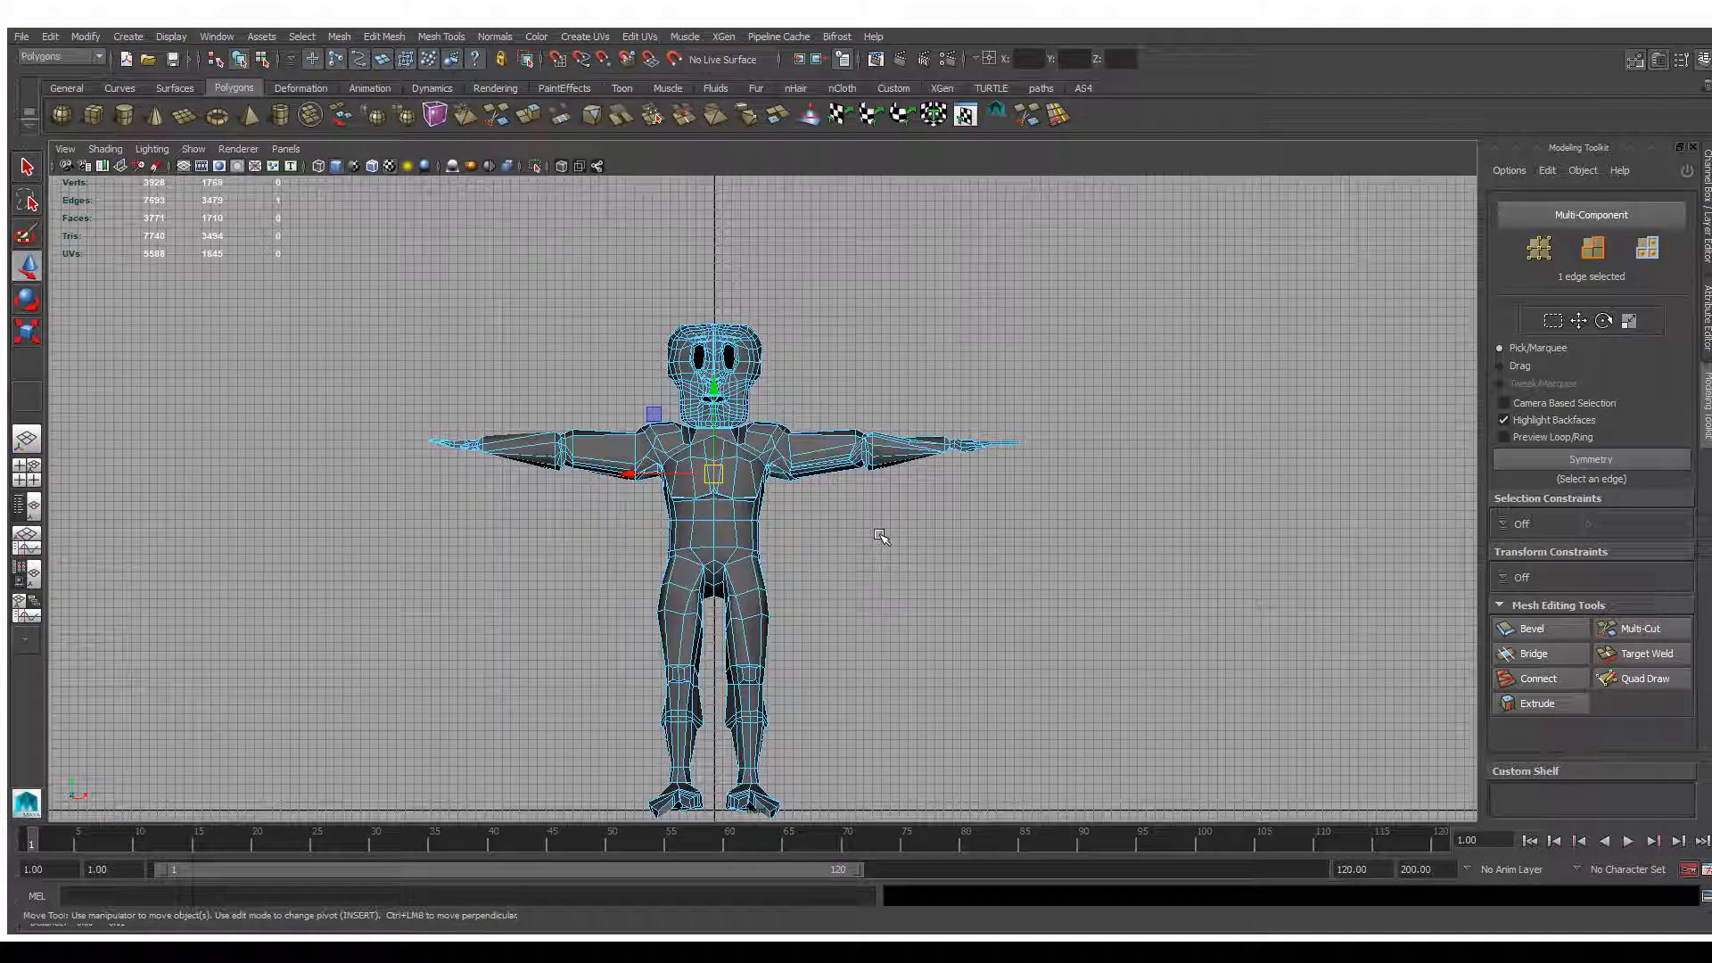
middle_click_drag(879, 535, 883, 500, "alt")
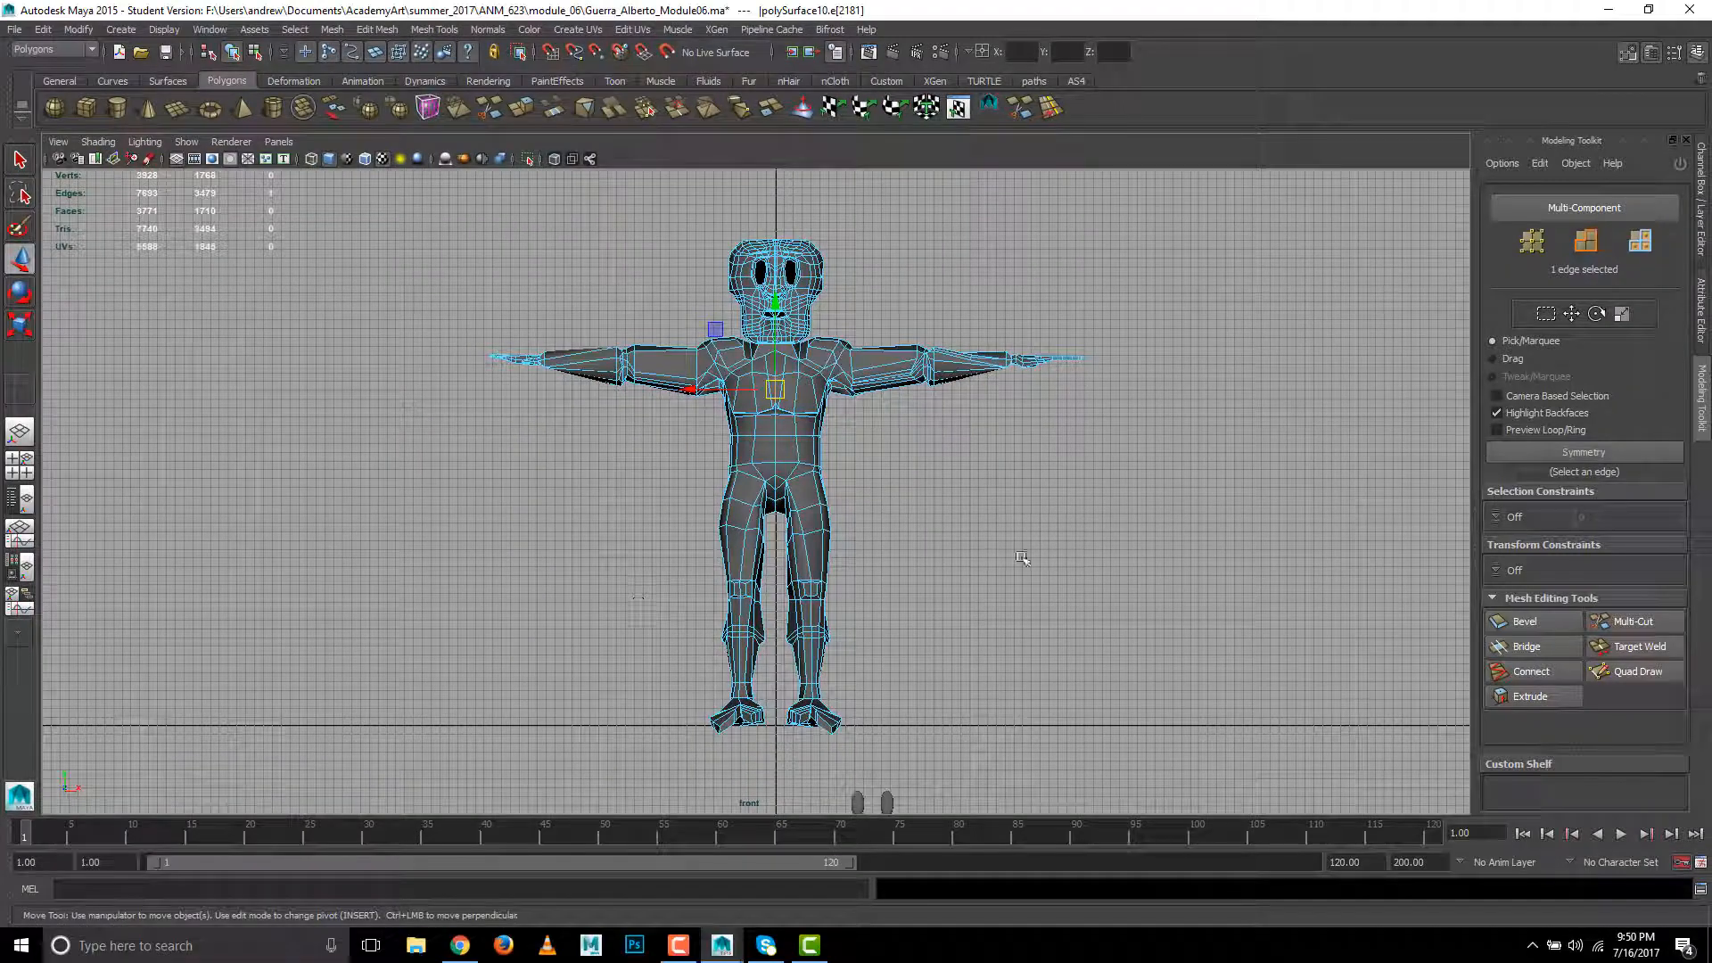
- Select all faces of the character on one side of the centre line, left of it in the front view, and delete them
right_click(770, 443)
left_click(496, 260)
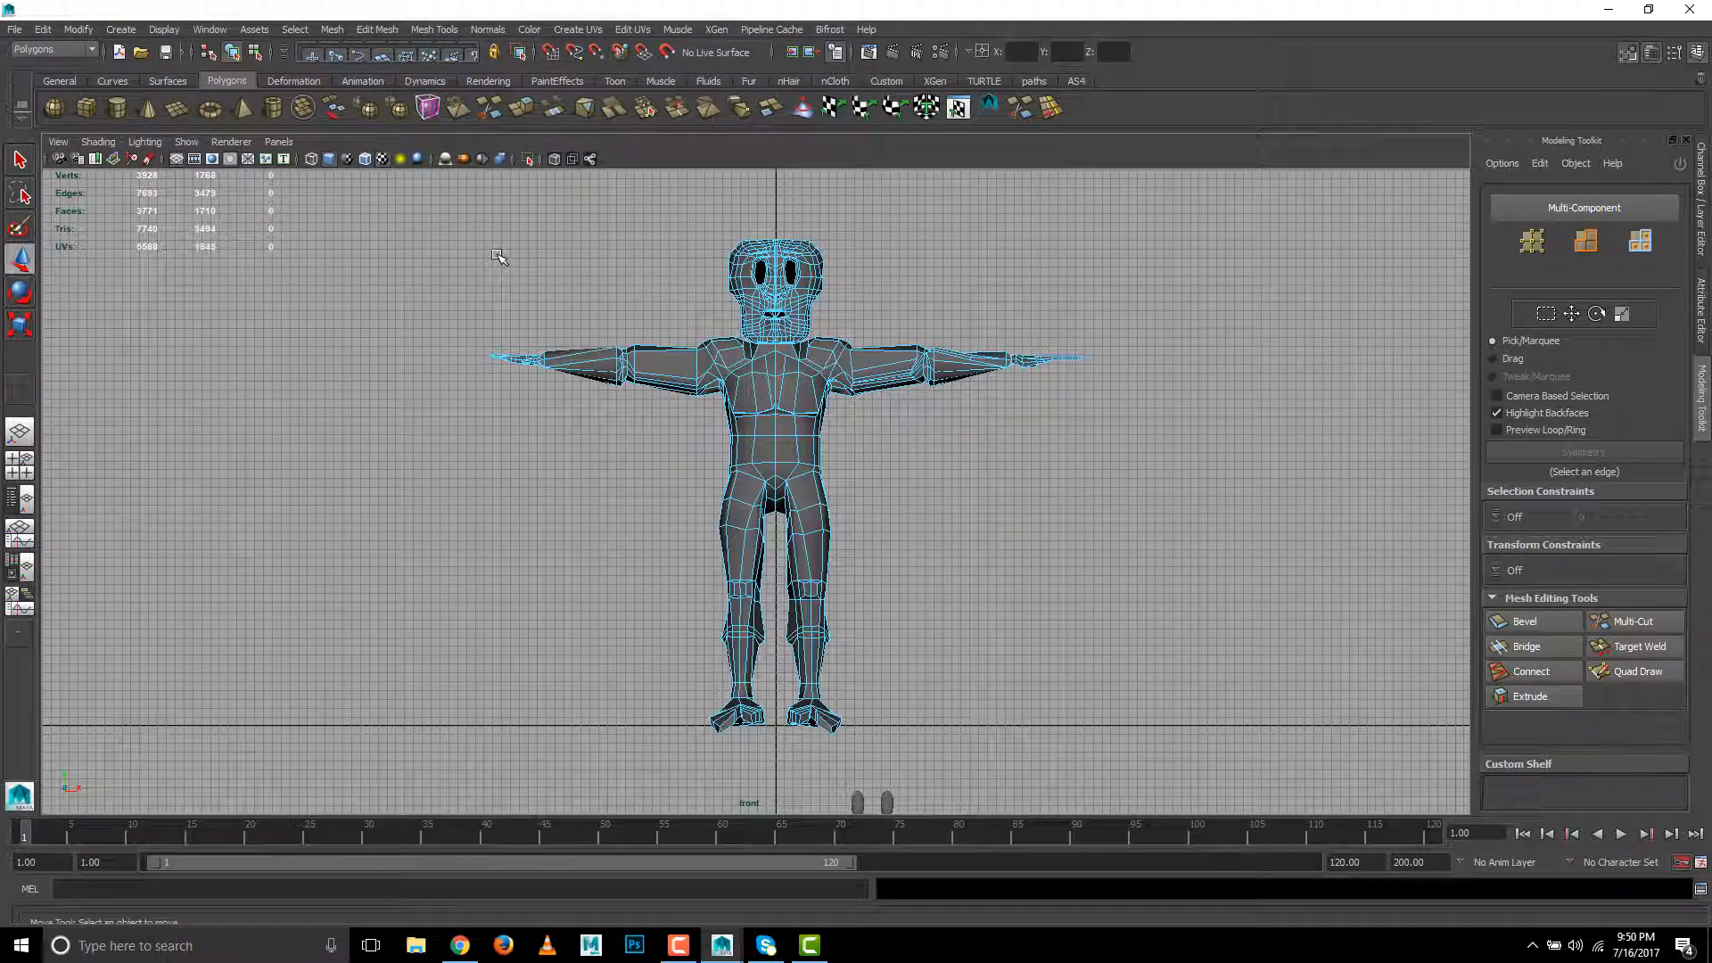
left_click_drag(439, 194, 620, 809)
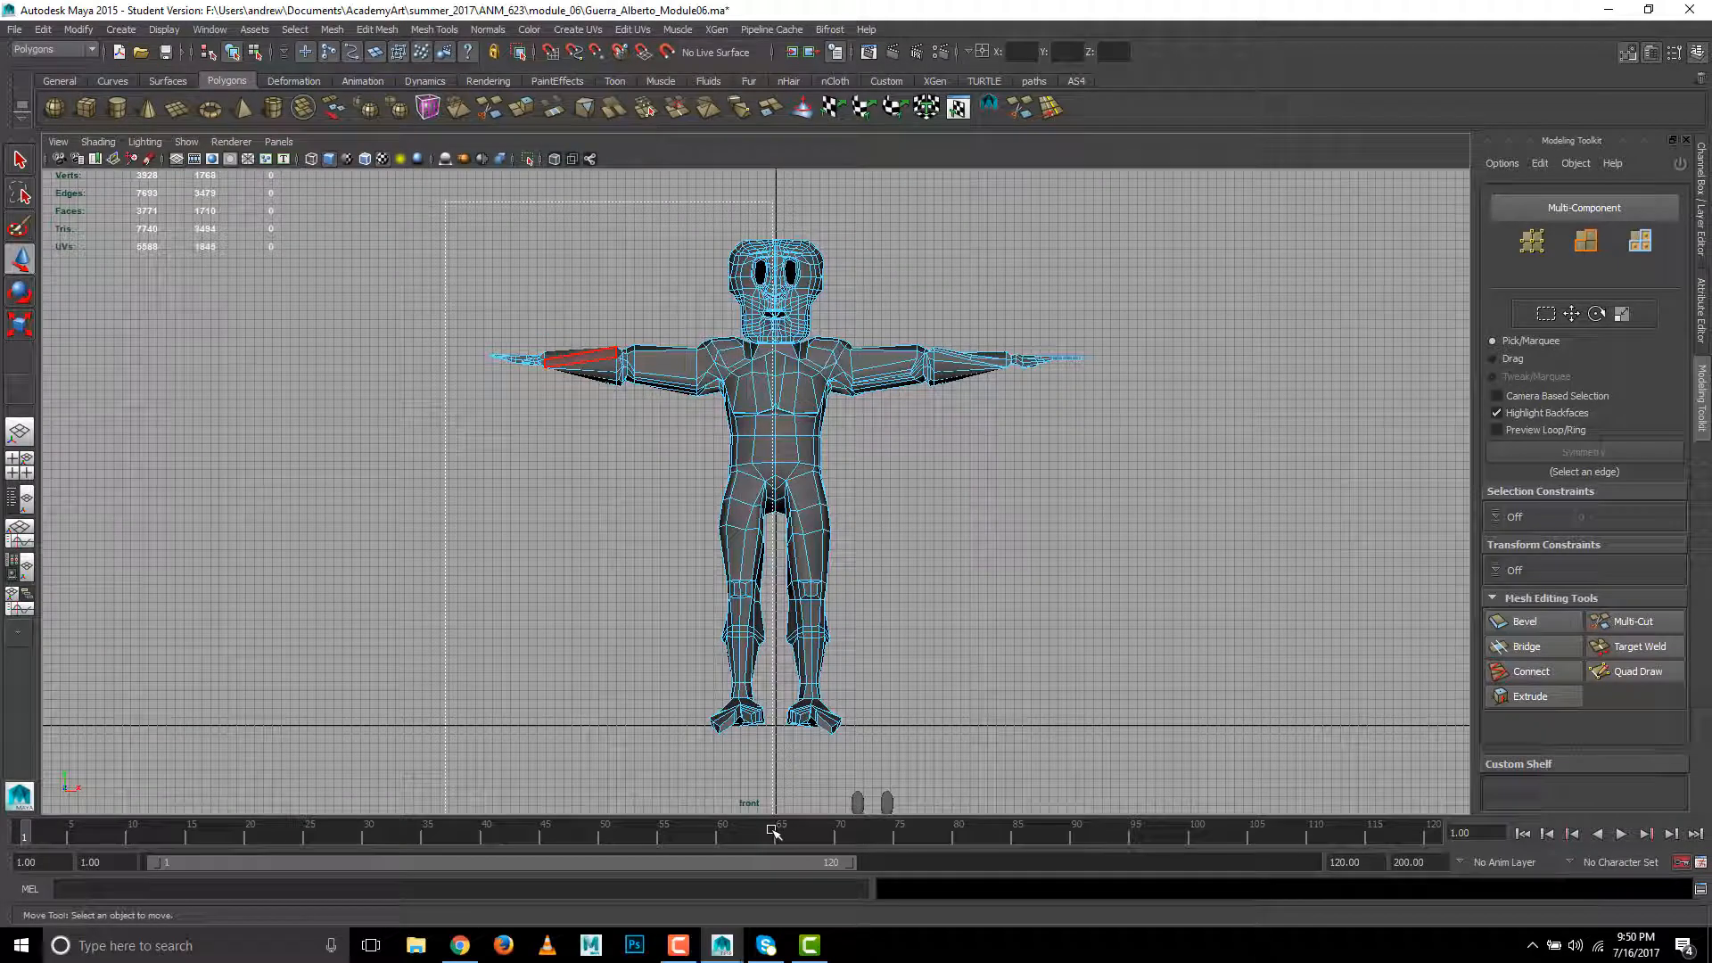
left_click_drag(775, 832, 774, 832)
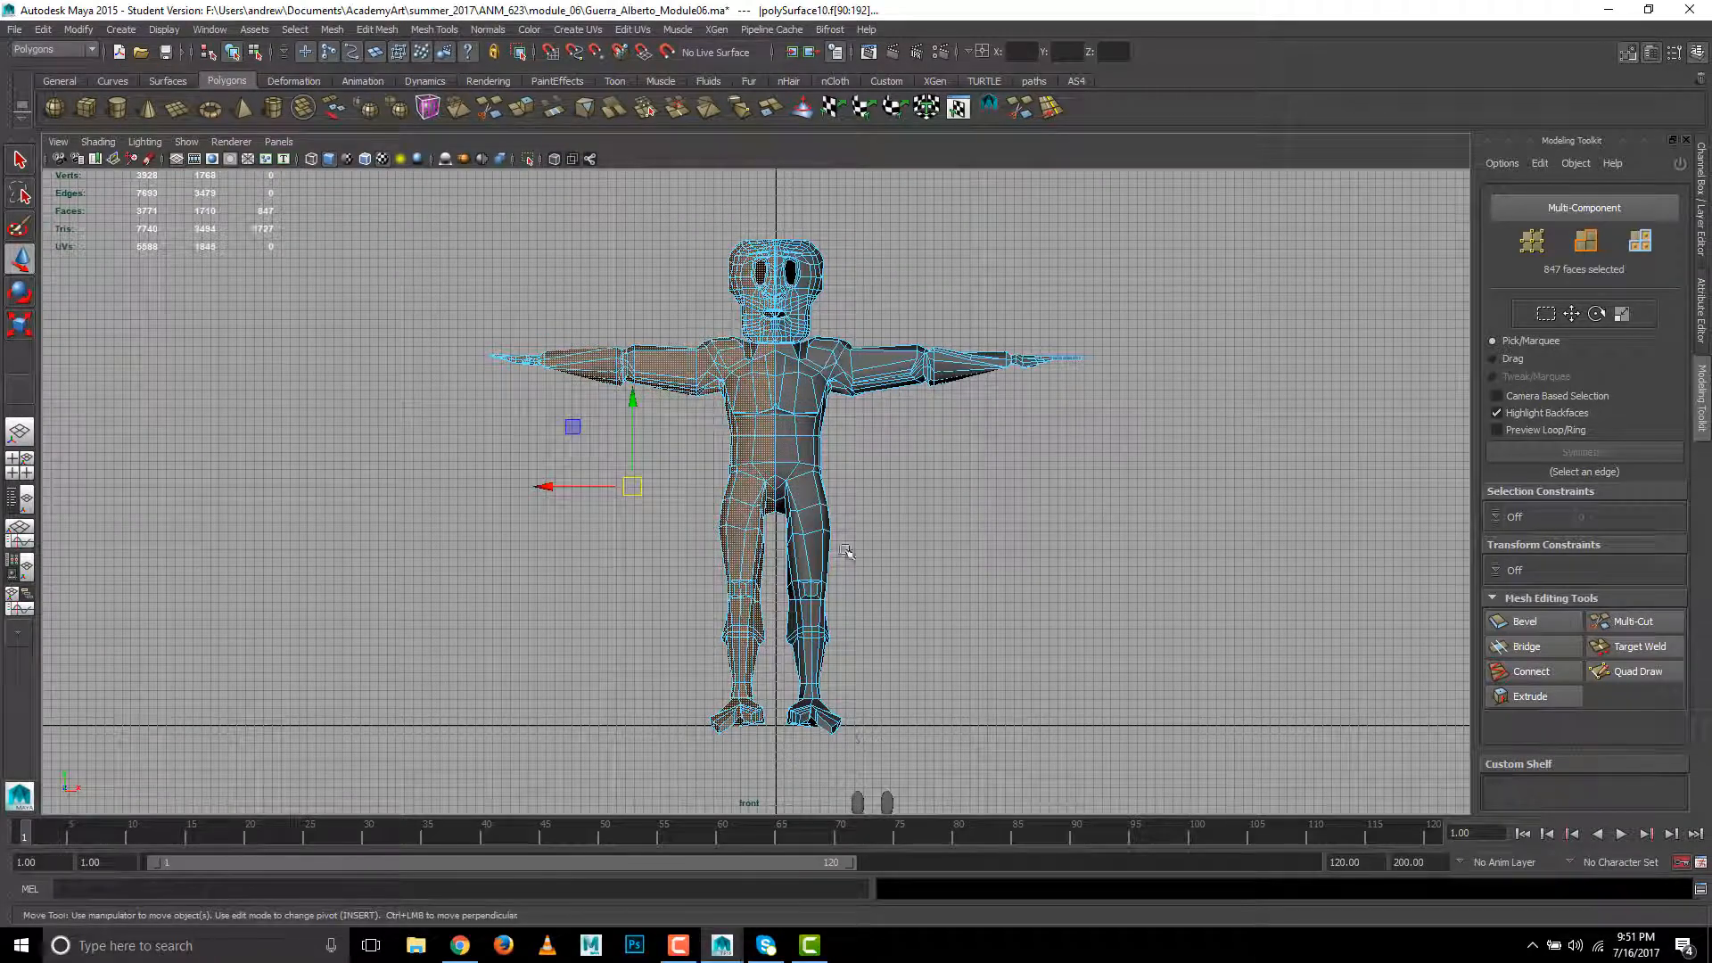
scroll(846, 552, "up", 10)
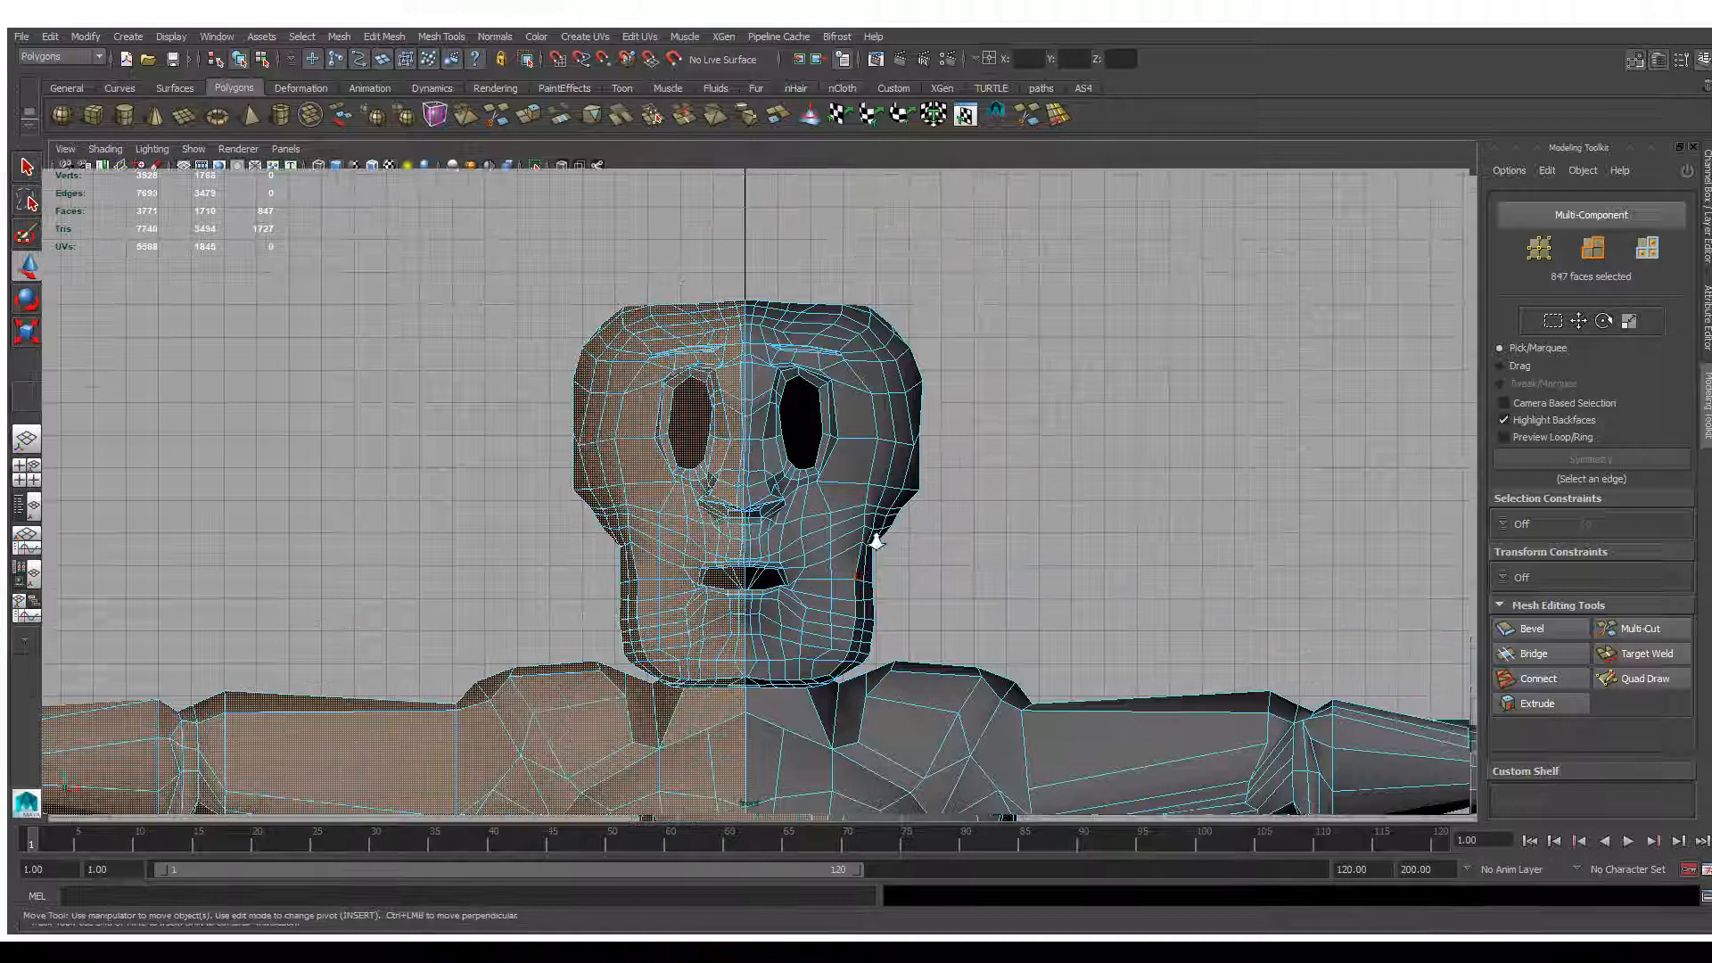
scroll(877, 541, "up", 5)
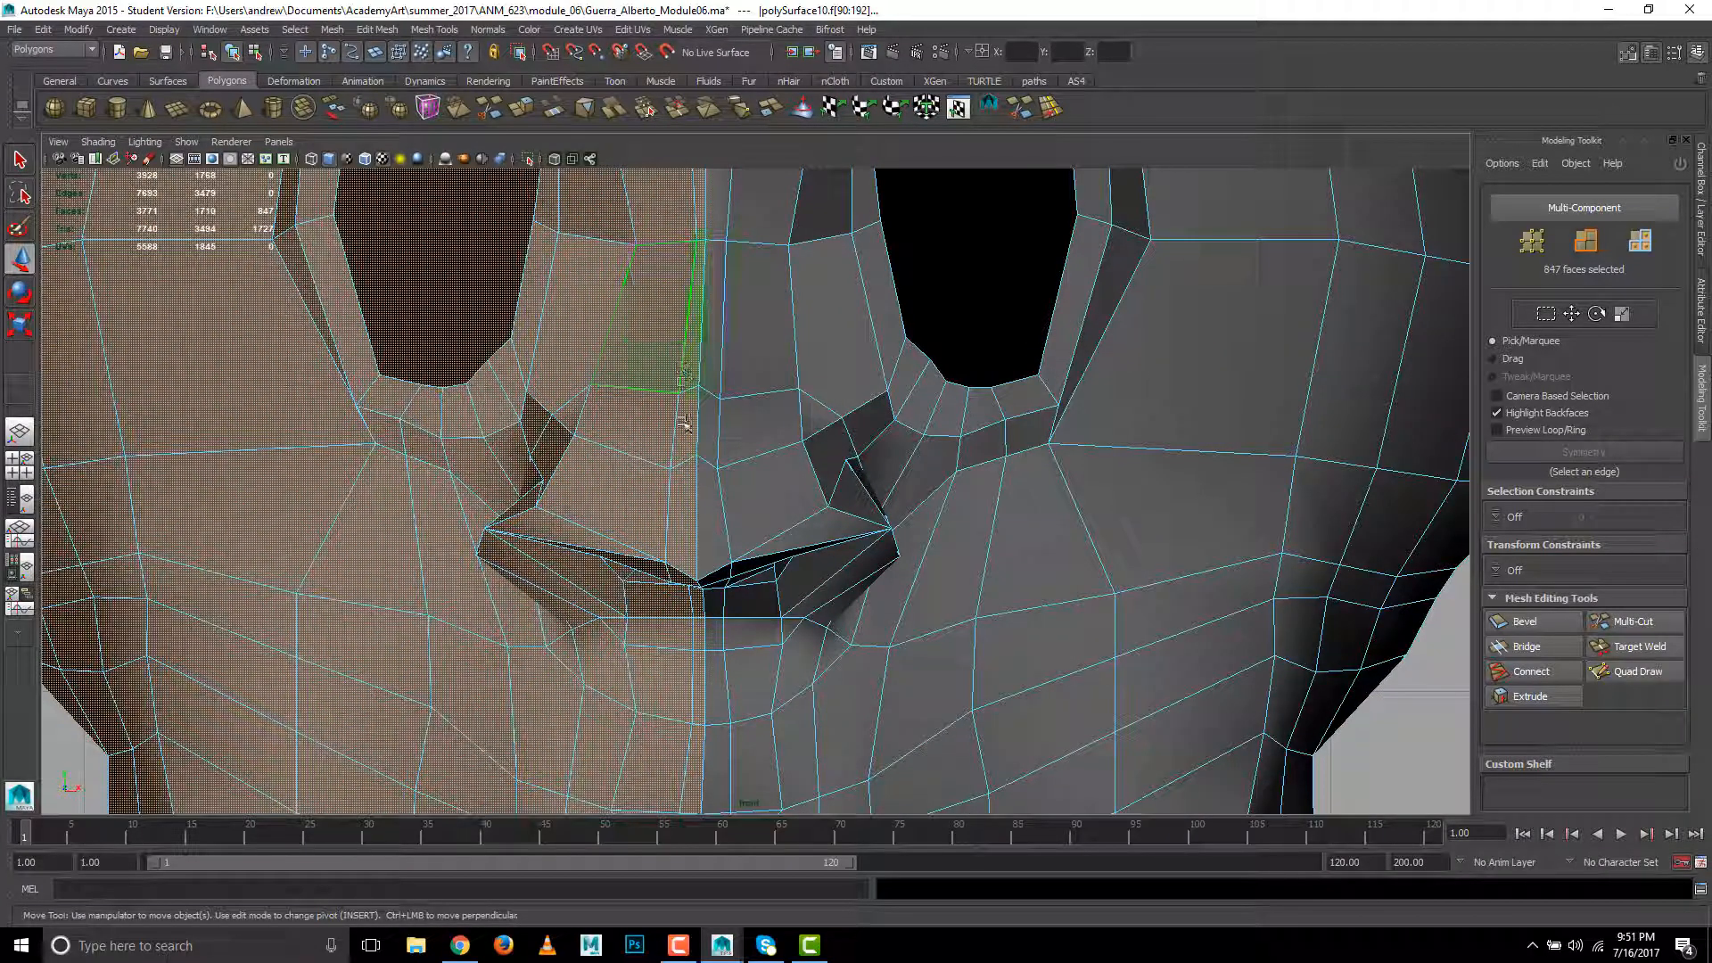
scroll(683, 568, "down", 3)
scroll(481, 584, "down", 5)
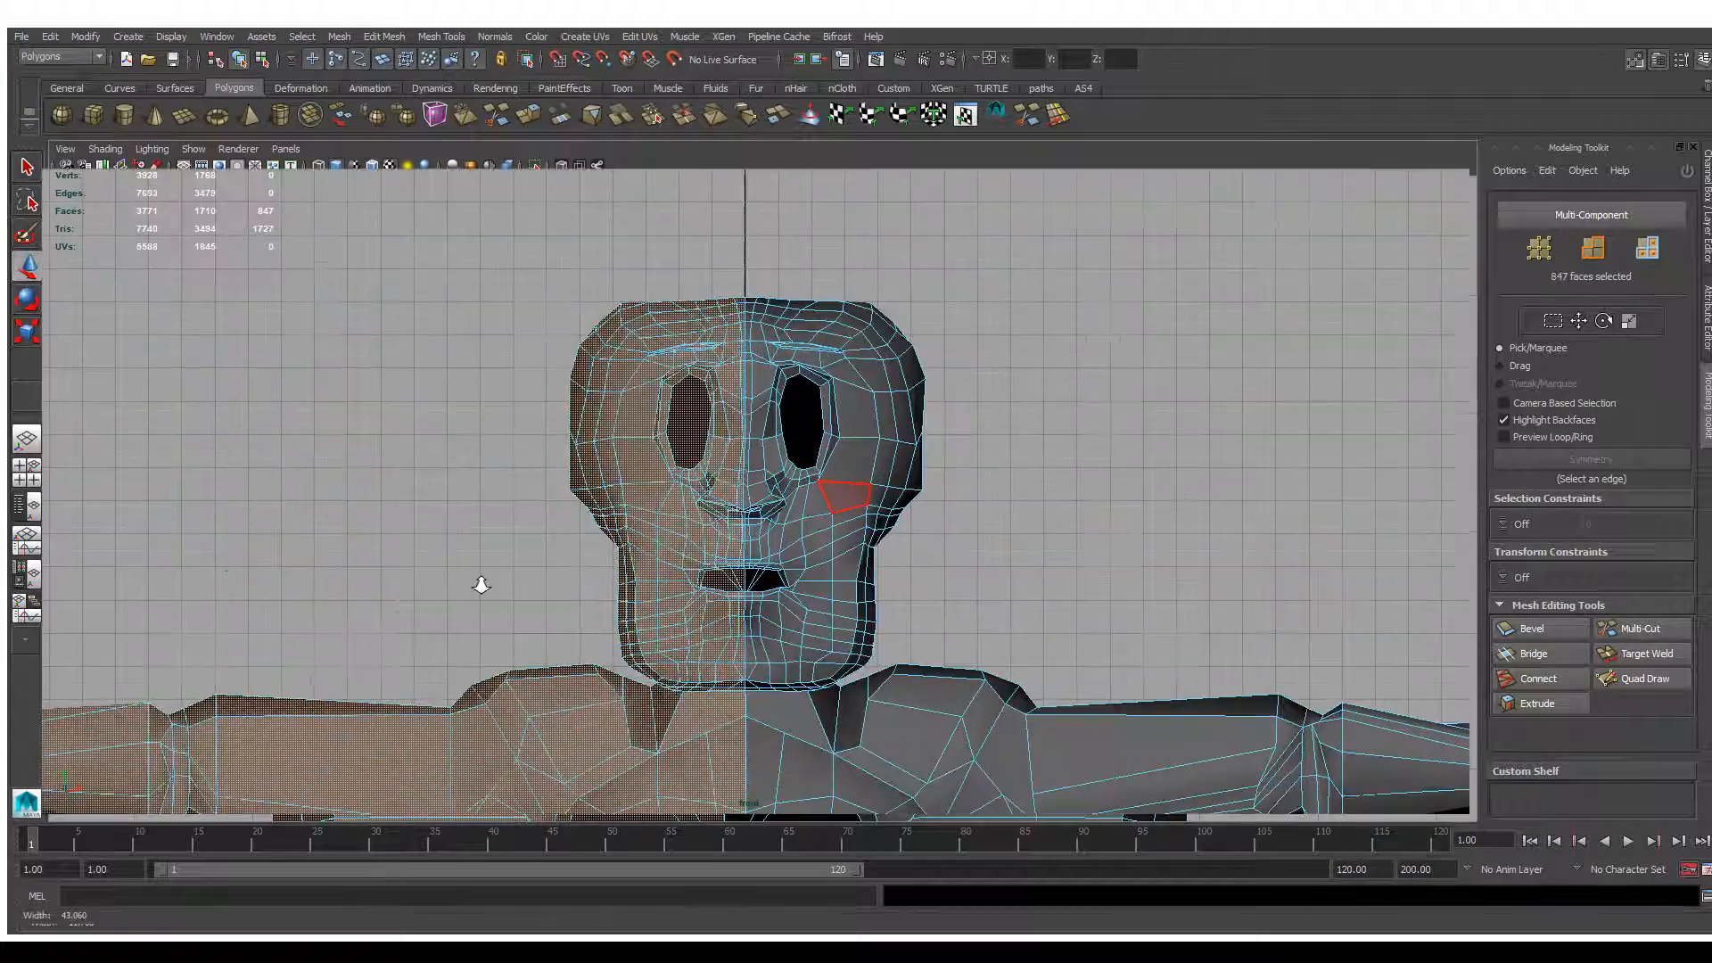
key("Delete")
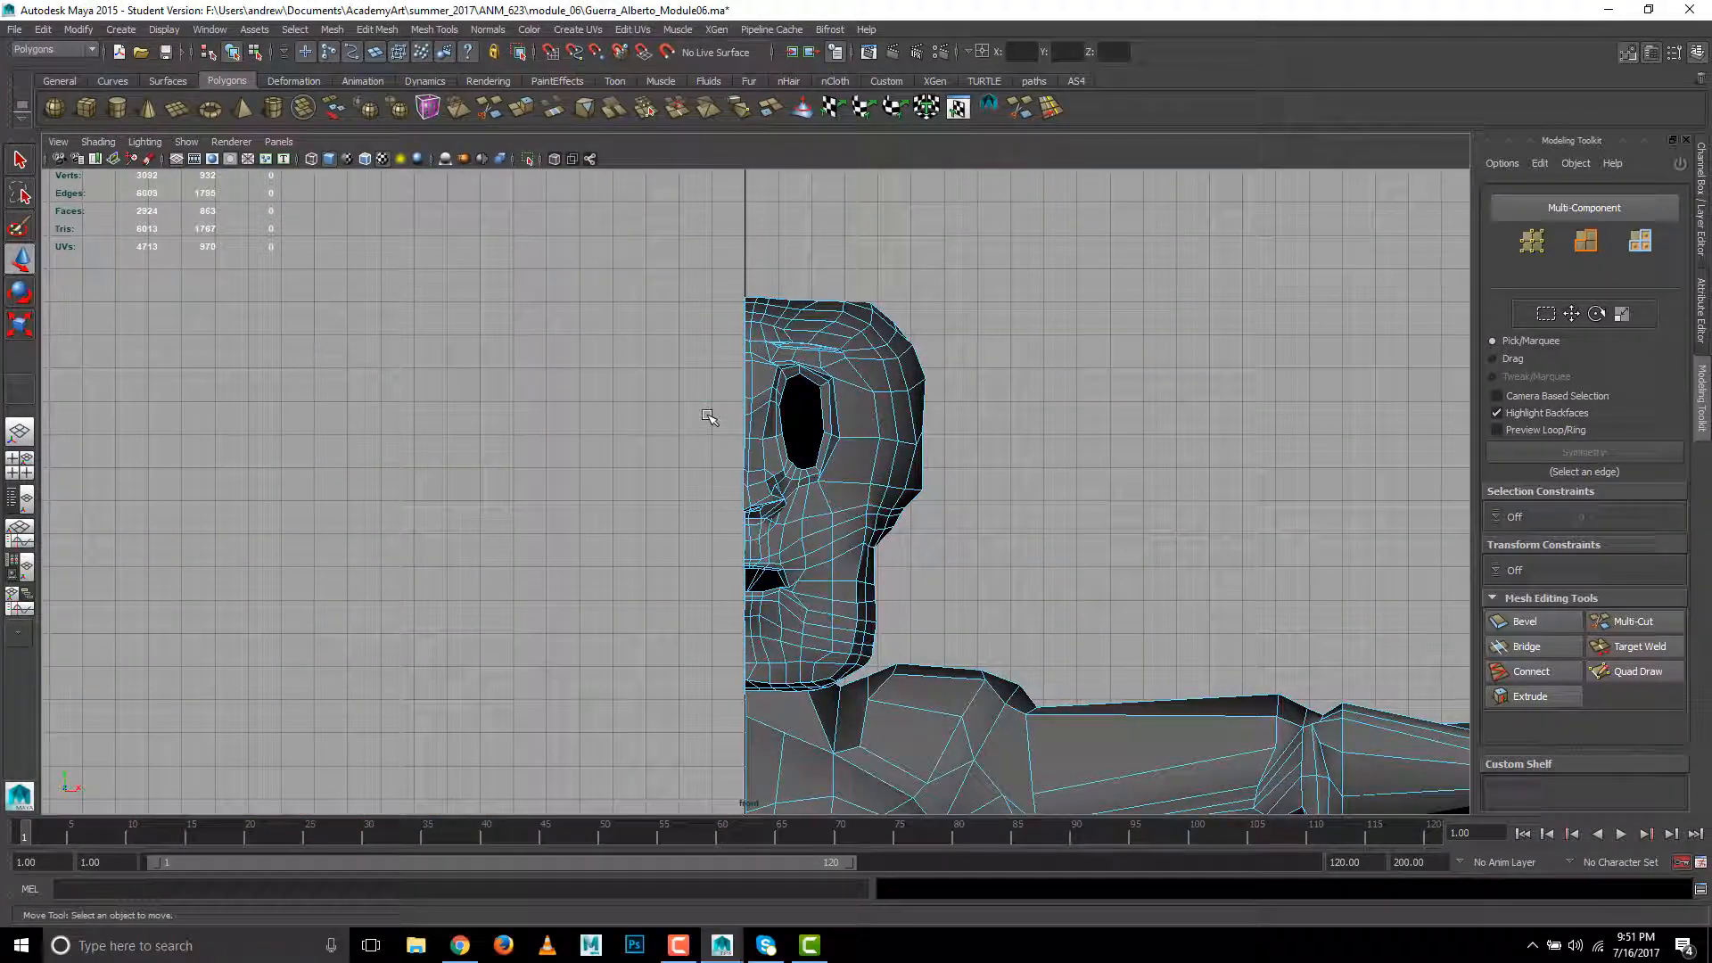
- Select the open border edge loop along the cut through the head and torso in the perspective view
right_click(760, 509)
right_click_drag(760, 508, 764, 435)
key("space")
left_click_drag(734, 465, 736, 406)
left_click_drag(735, 480, 818, 448, "alt")
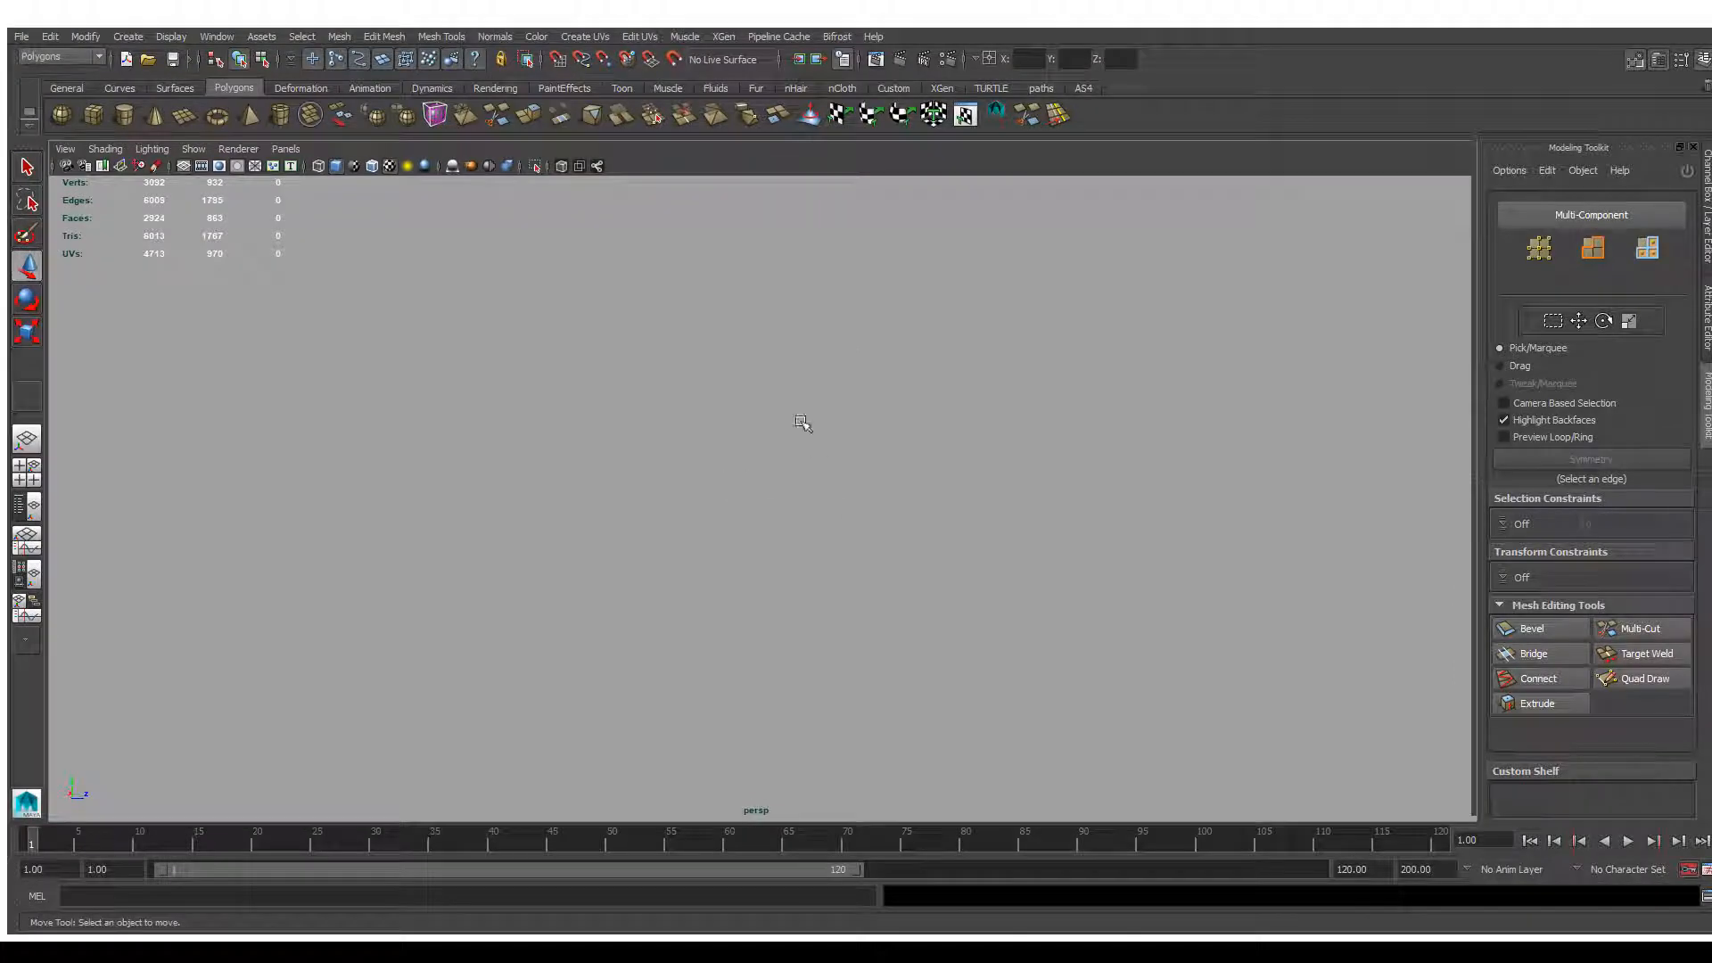
key("f")
right_click_drag(627, 449, 849, 276, "alt")
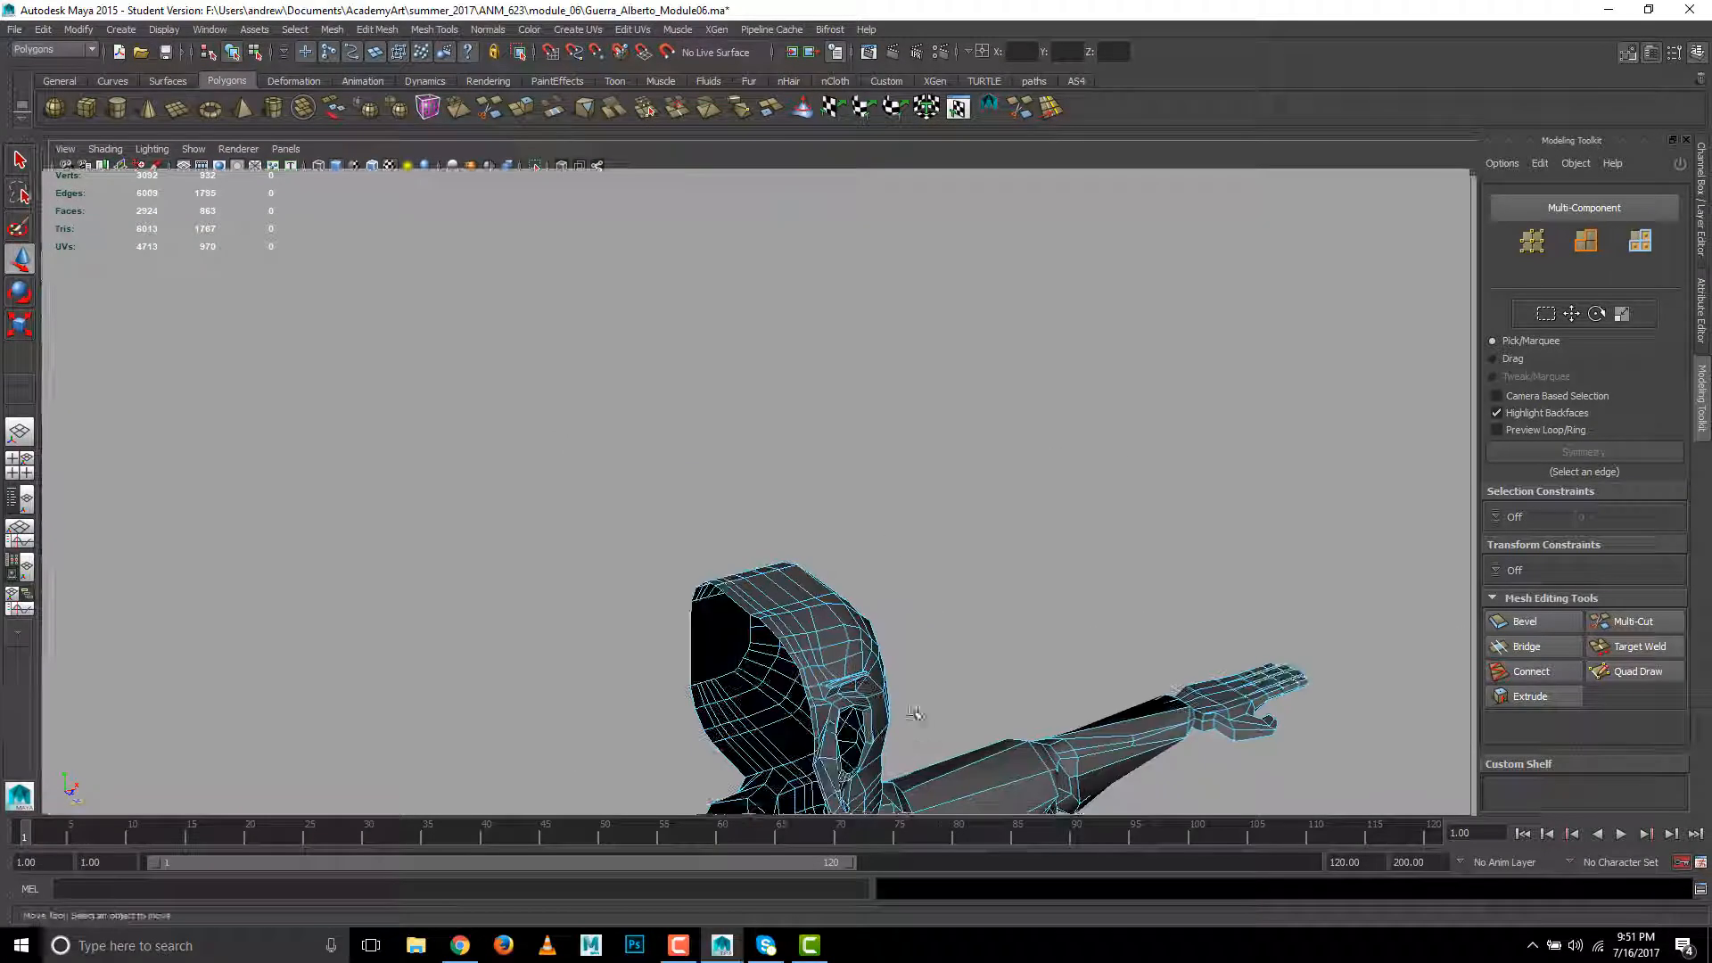
left_click_drag(924, 718, 817, 504, "alt")
right_click_drag(816, 509, 808, 461)
left_click_drag(809, 499, 776, 420, "alt")
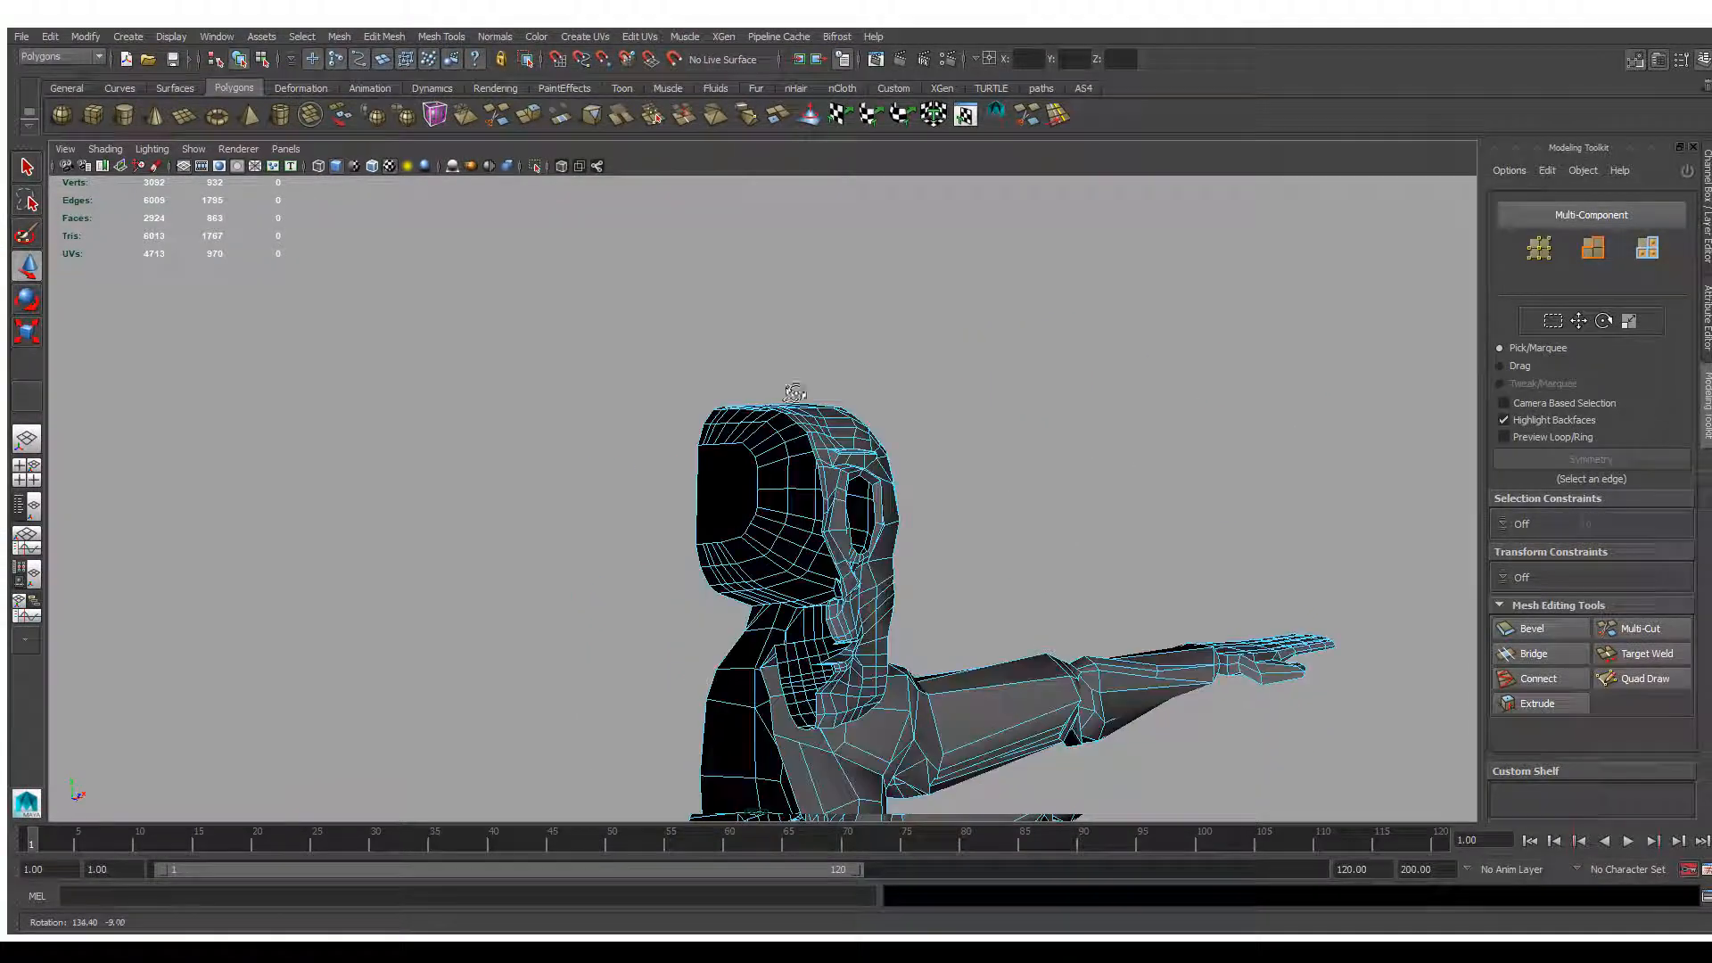
right_click_drag(758, 571, 790, 528, "alt")
middle_click_drag(895, 419, 799, 512, "alt")
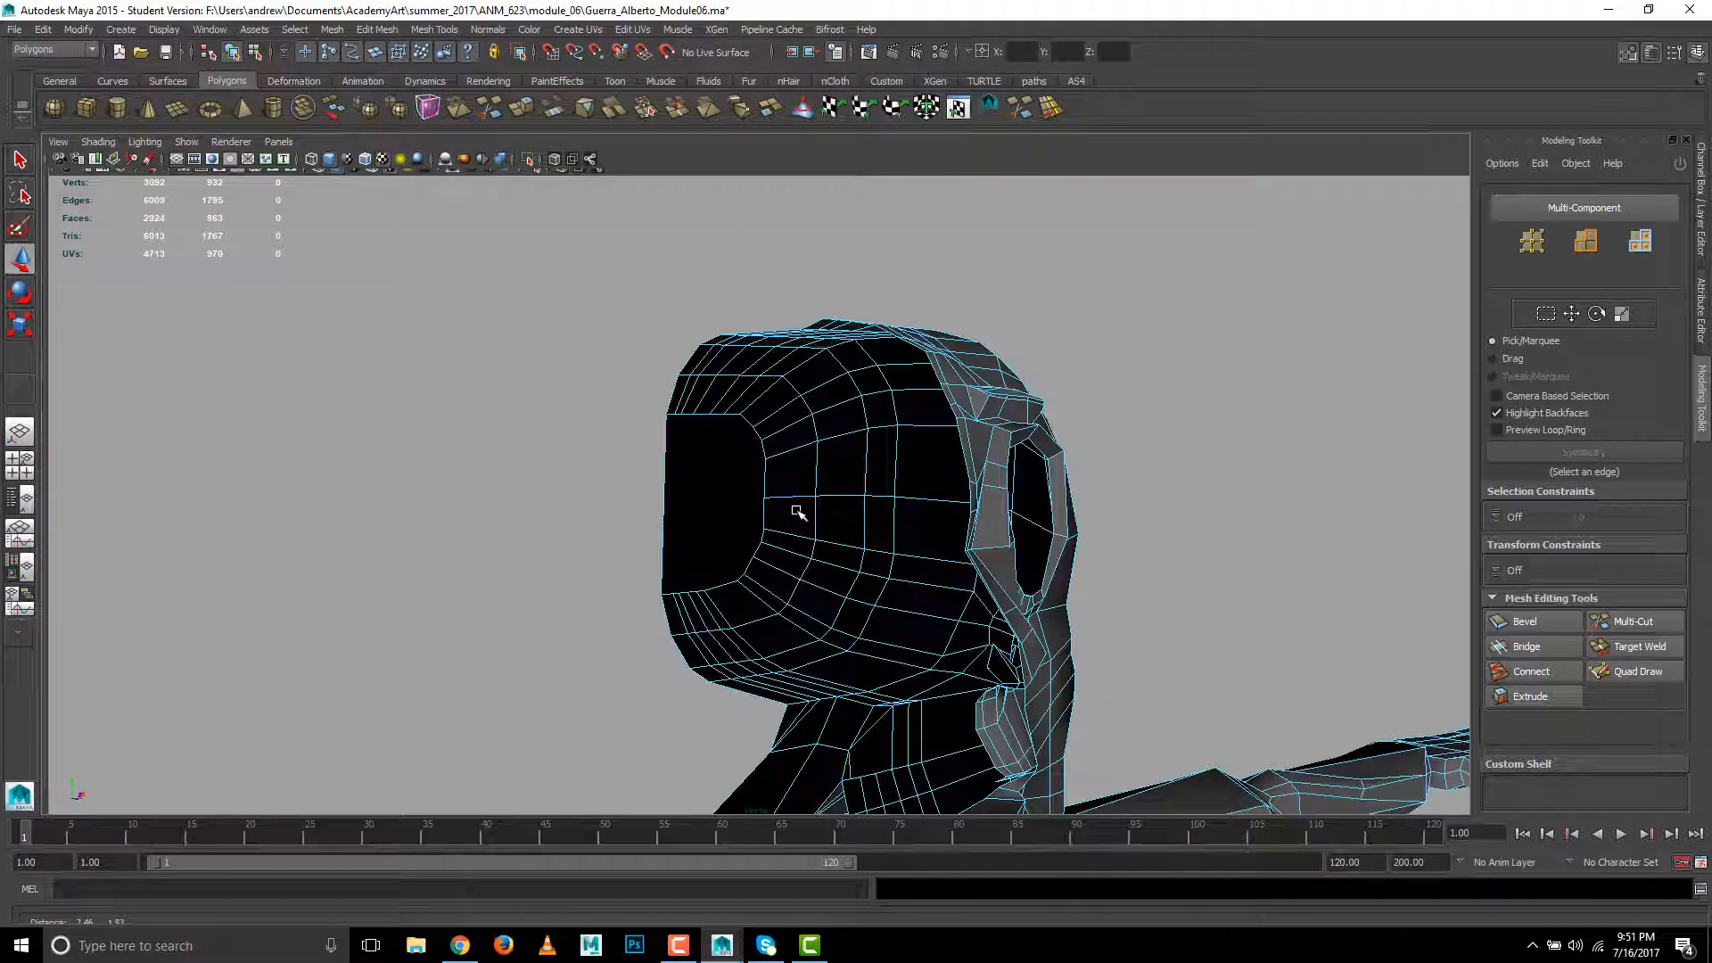
left_click_drag(799, 512, 795, 508, "alt")
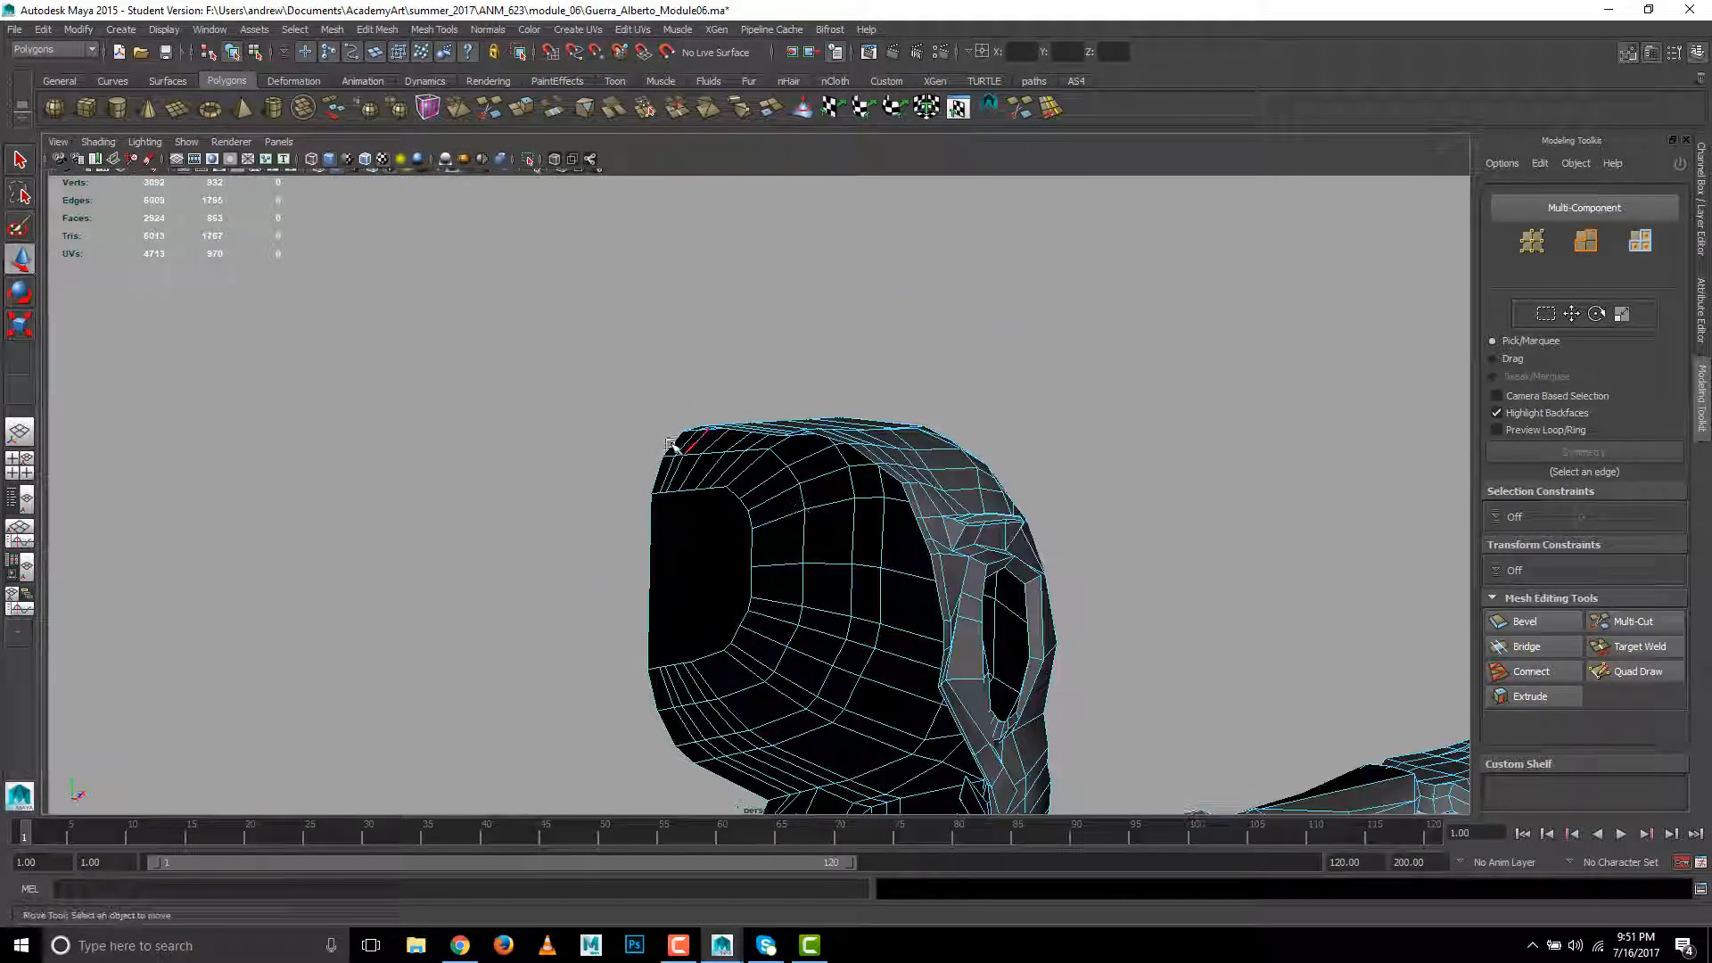
double_click(662, 436)
left_click_drag(719, 600, 677, 508, "alt")
- Show the model in wireframe and convert the border edge selection to vertices
key("4")
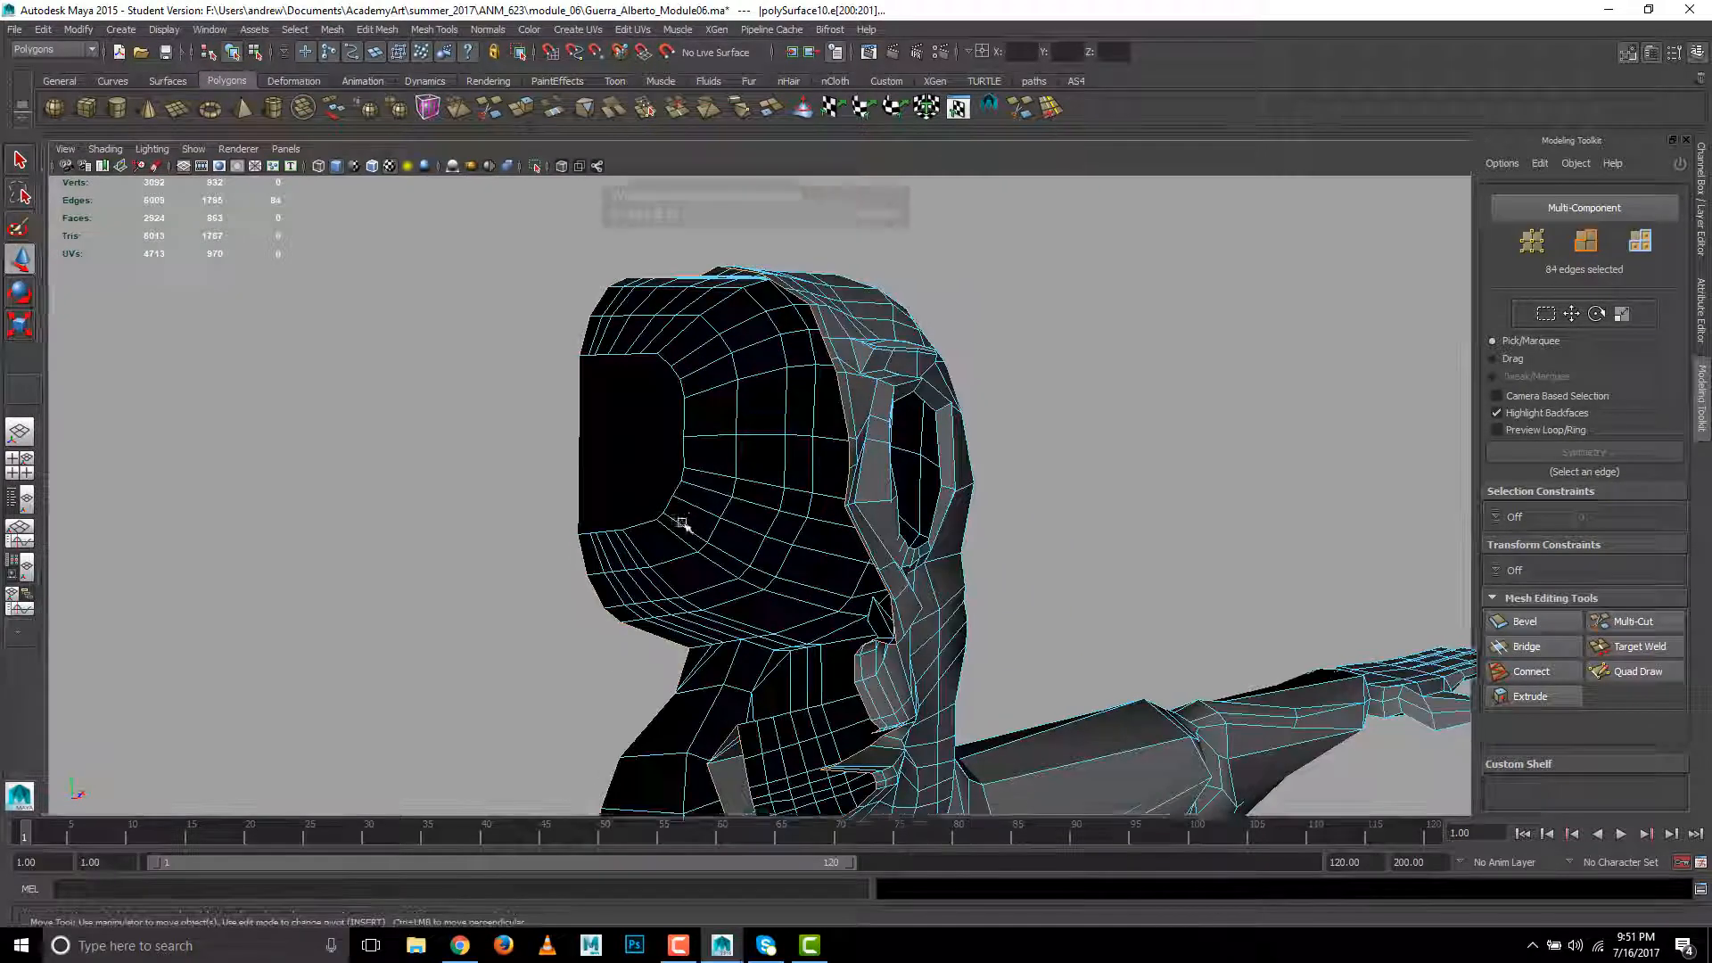
scroll(744, 586, "down", 5)
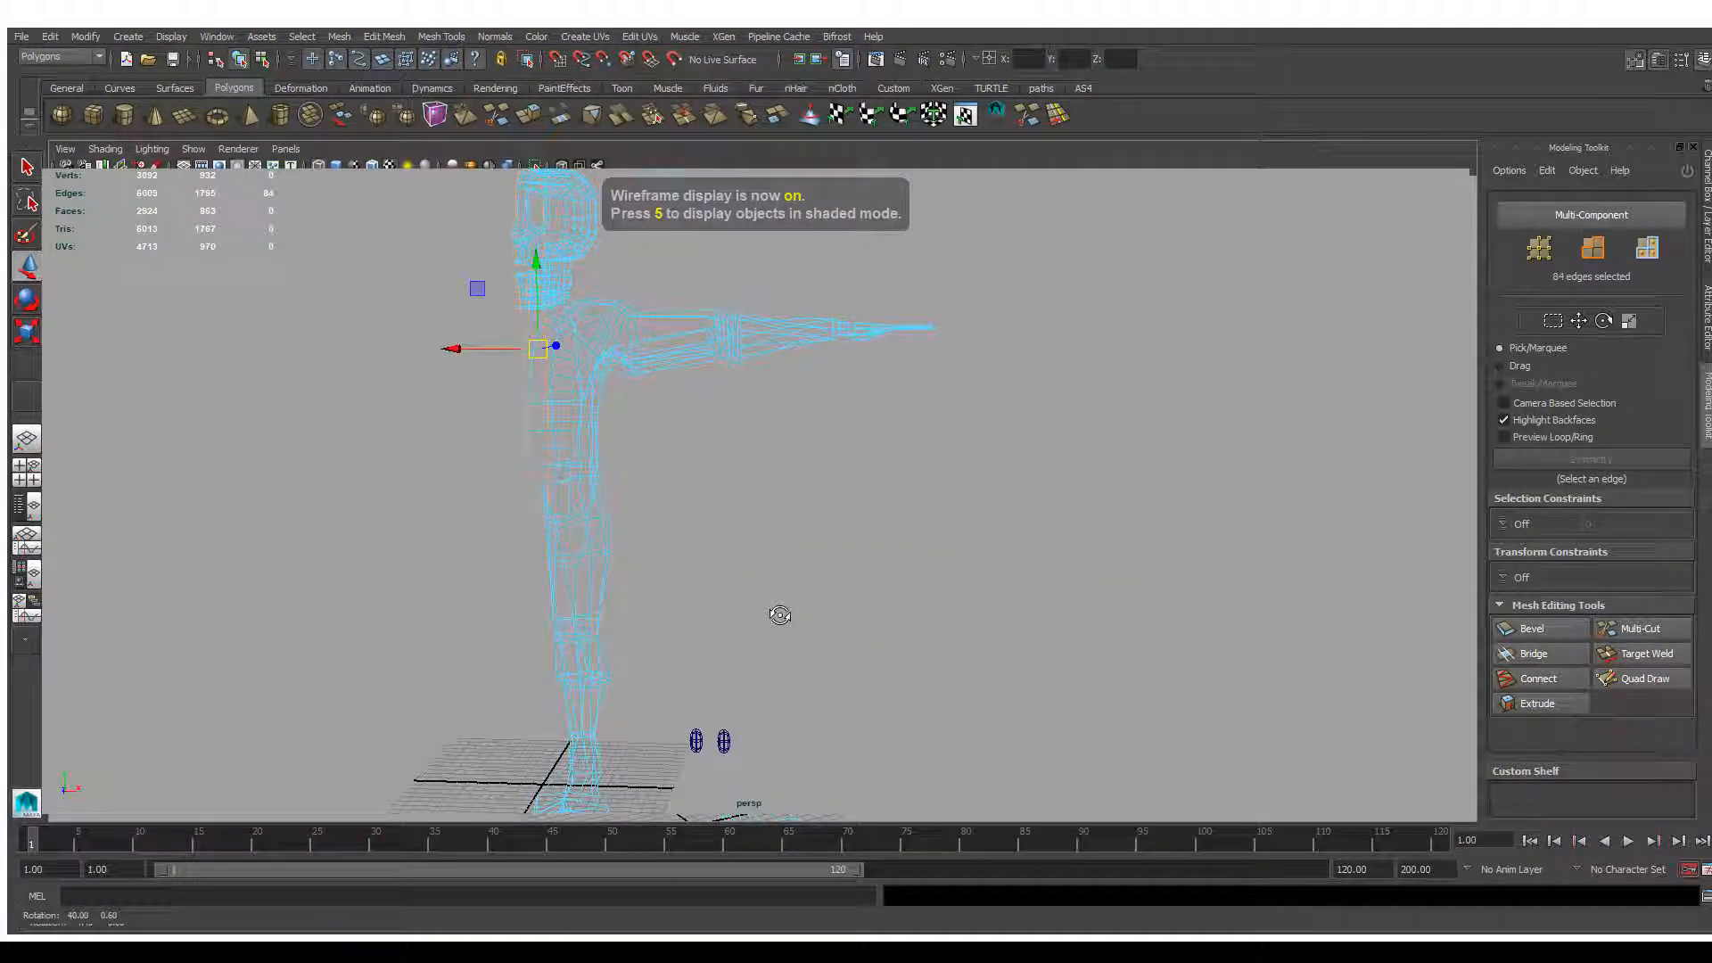
left_click_drag(779, 615, 895, 650, "alt")
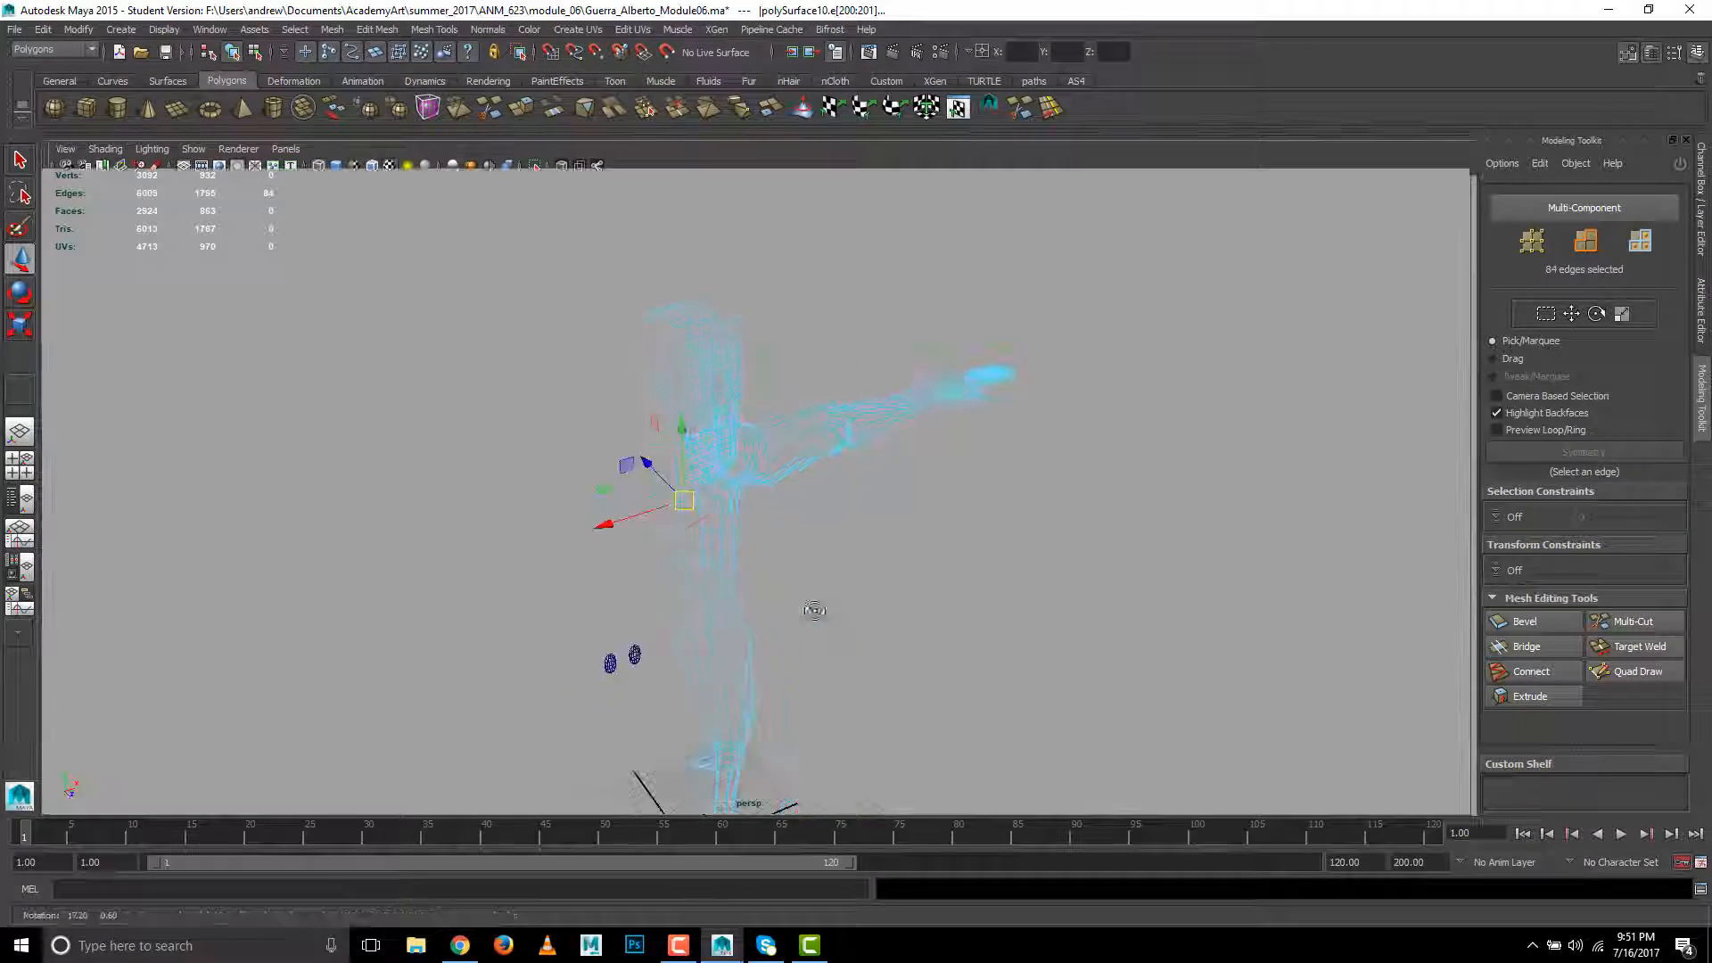
right_click(871, 586, "shift")
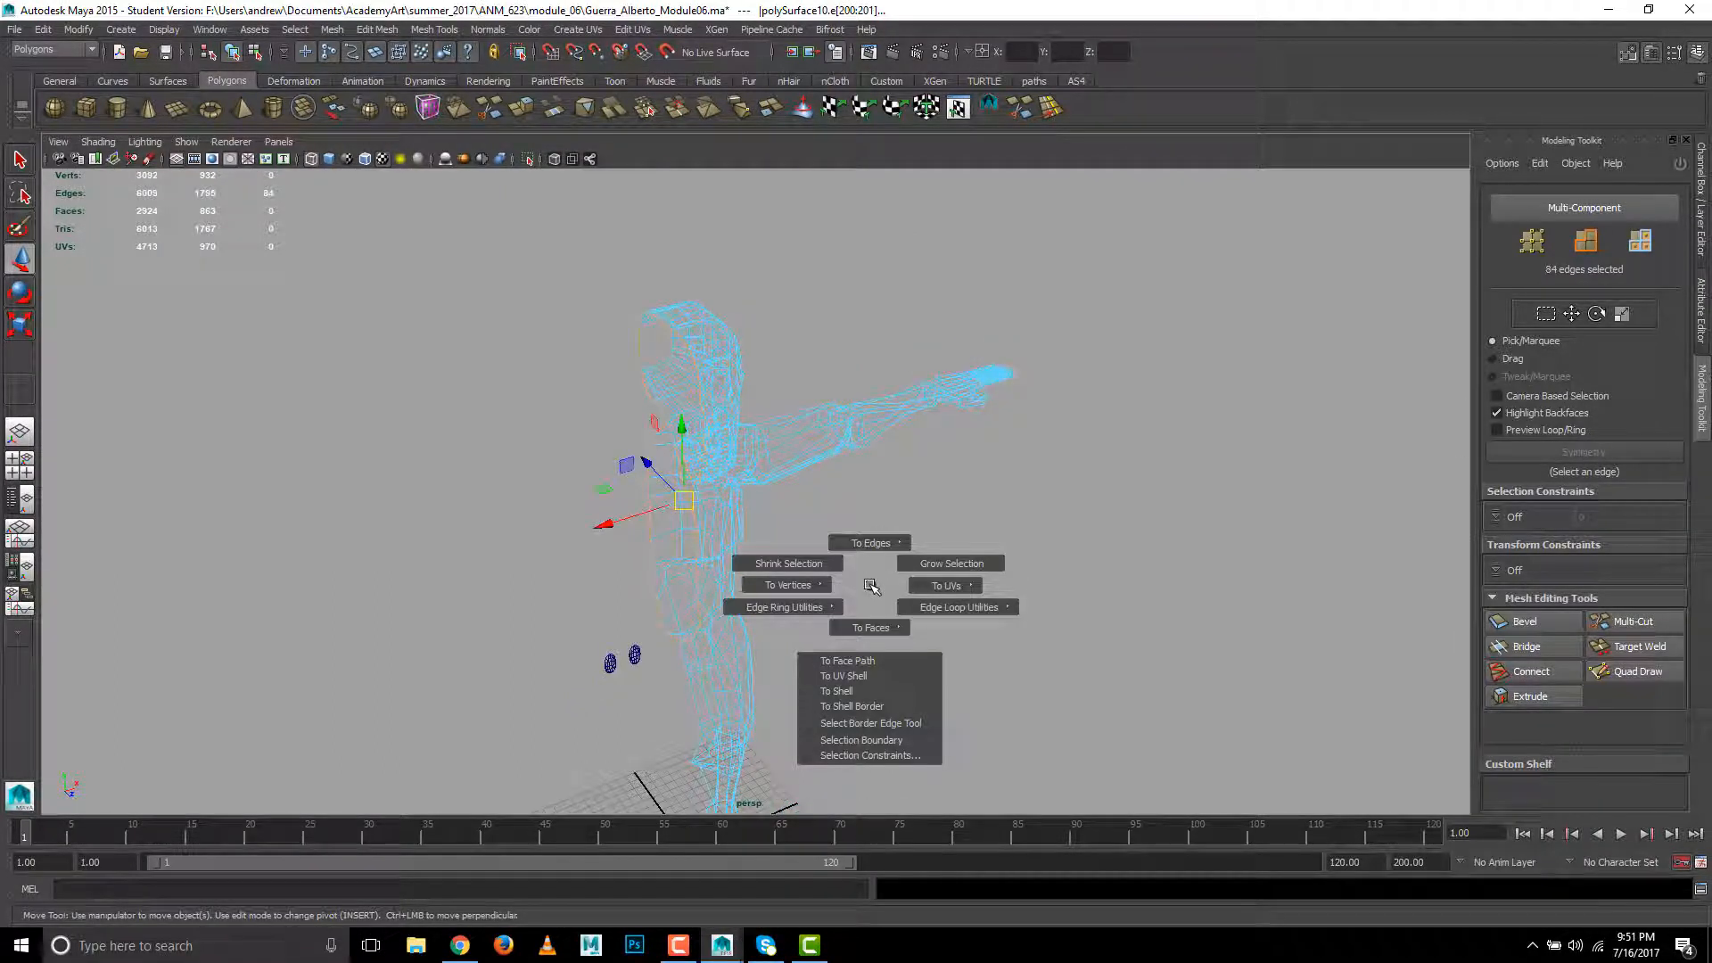
right_click_drag(872, 585, 767, 585, "shift")
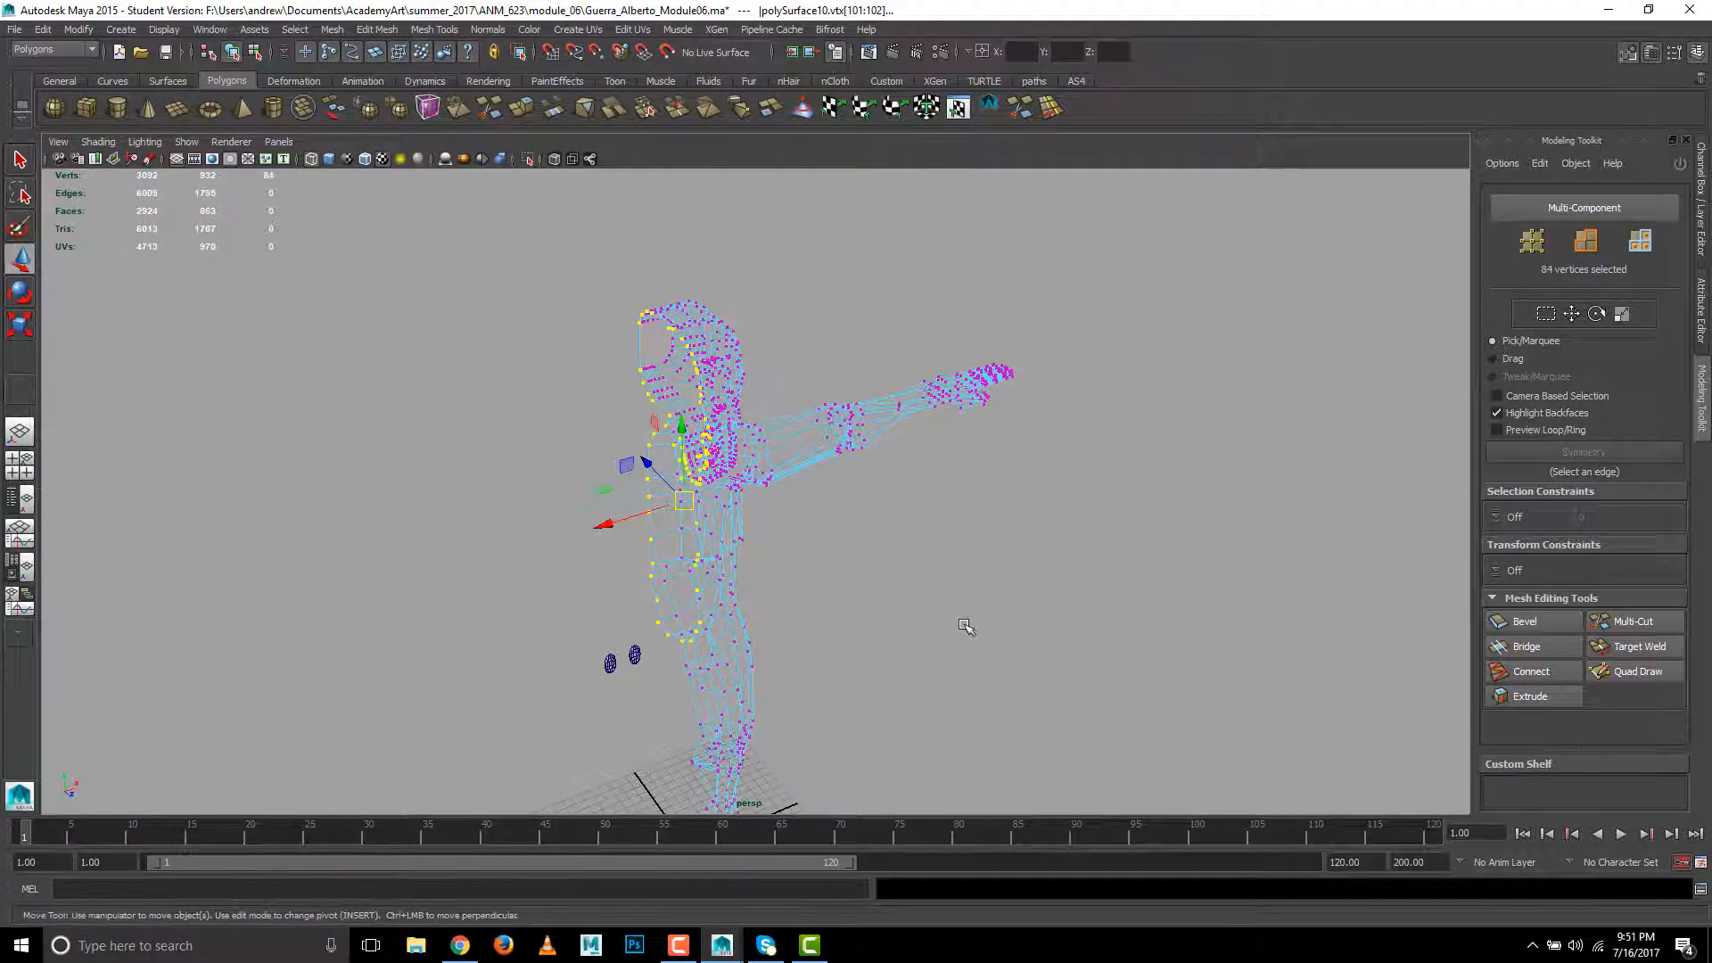
- Try to align all selected border vertices onto the centre line with an absolute X coordinate, and show the front view shaded
left_click_drag(963, 623, 903, 625, "alt")
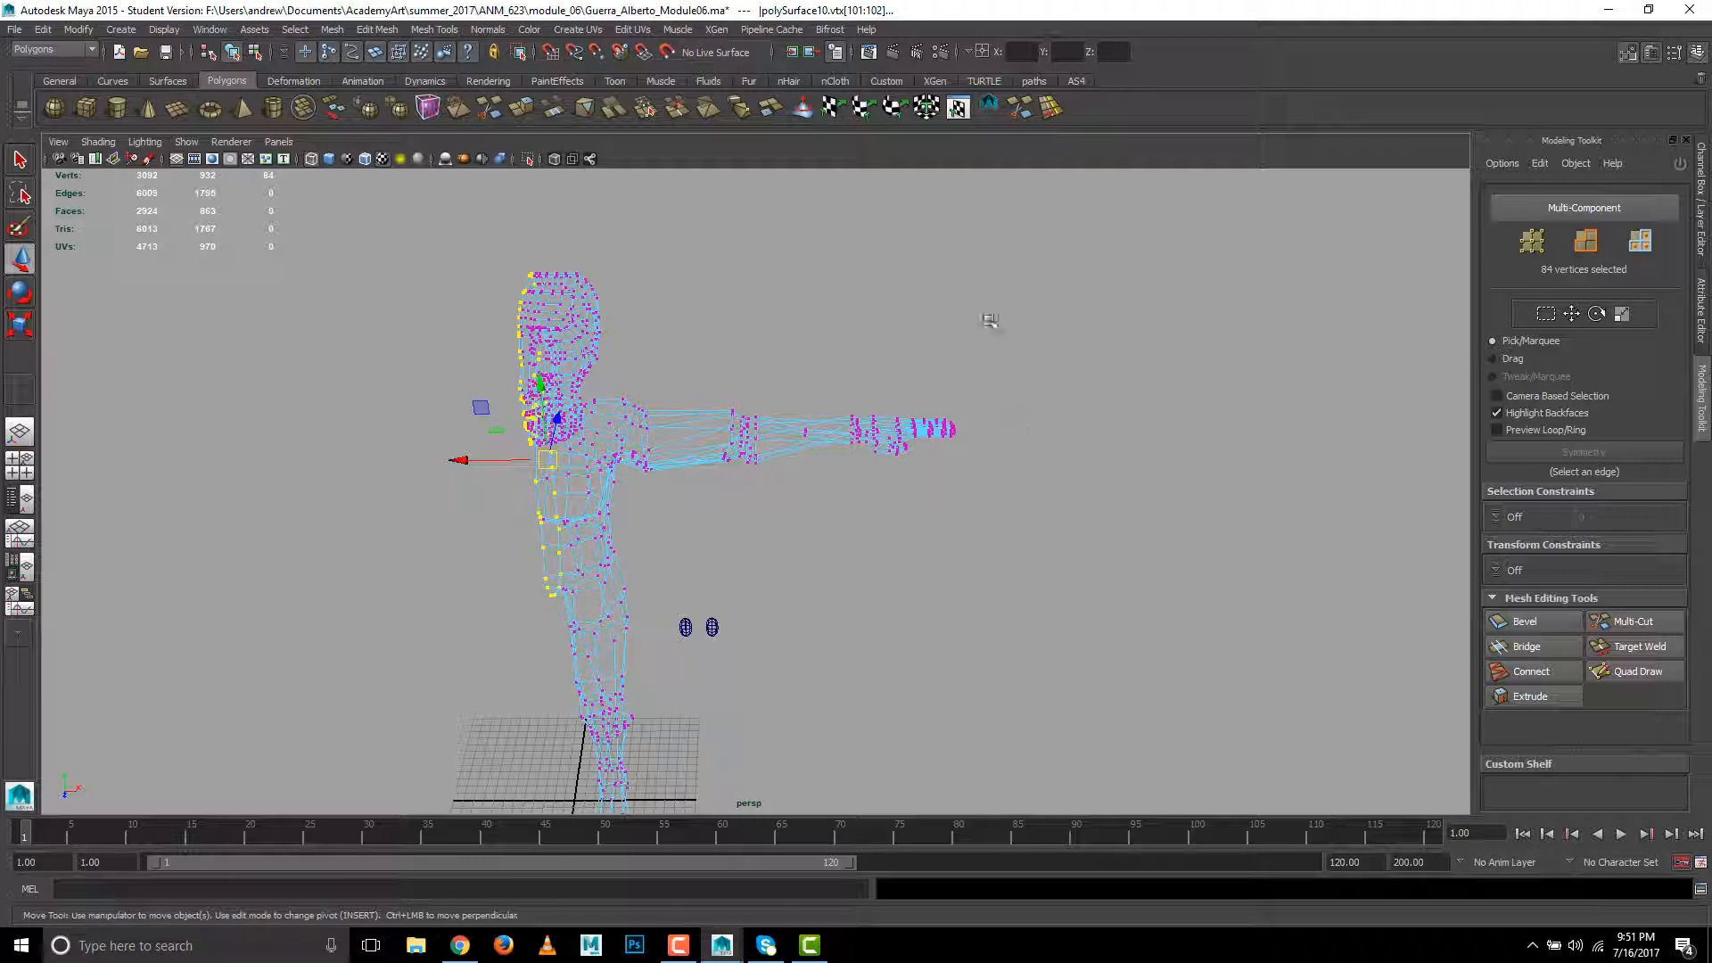
left_click(968, 51)
left_click(976, 58)
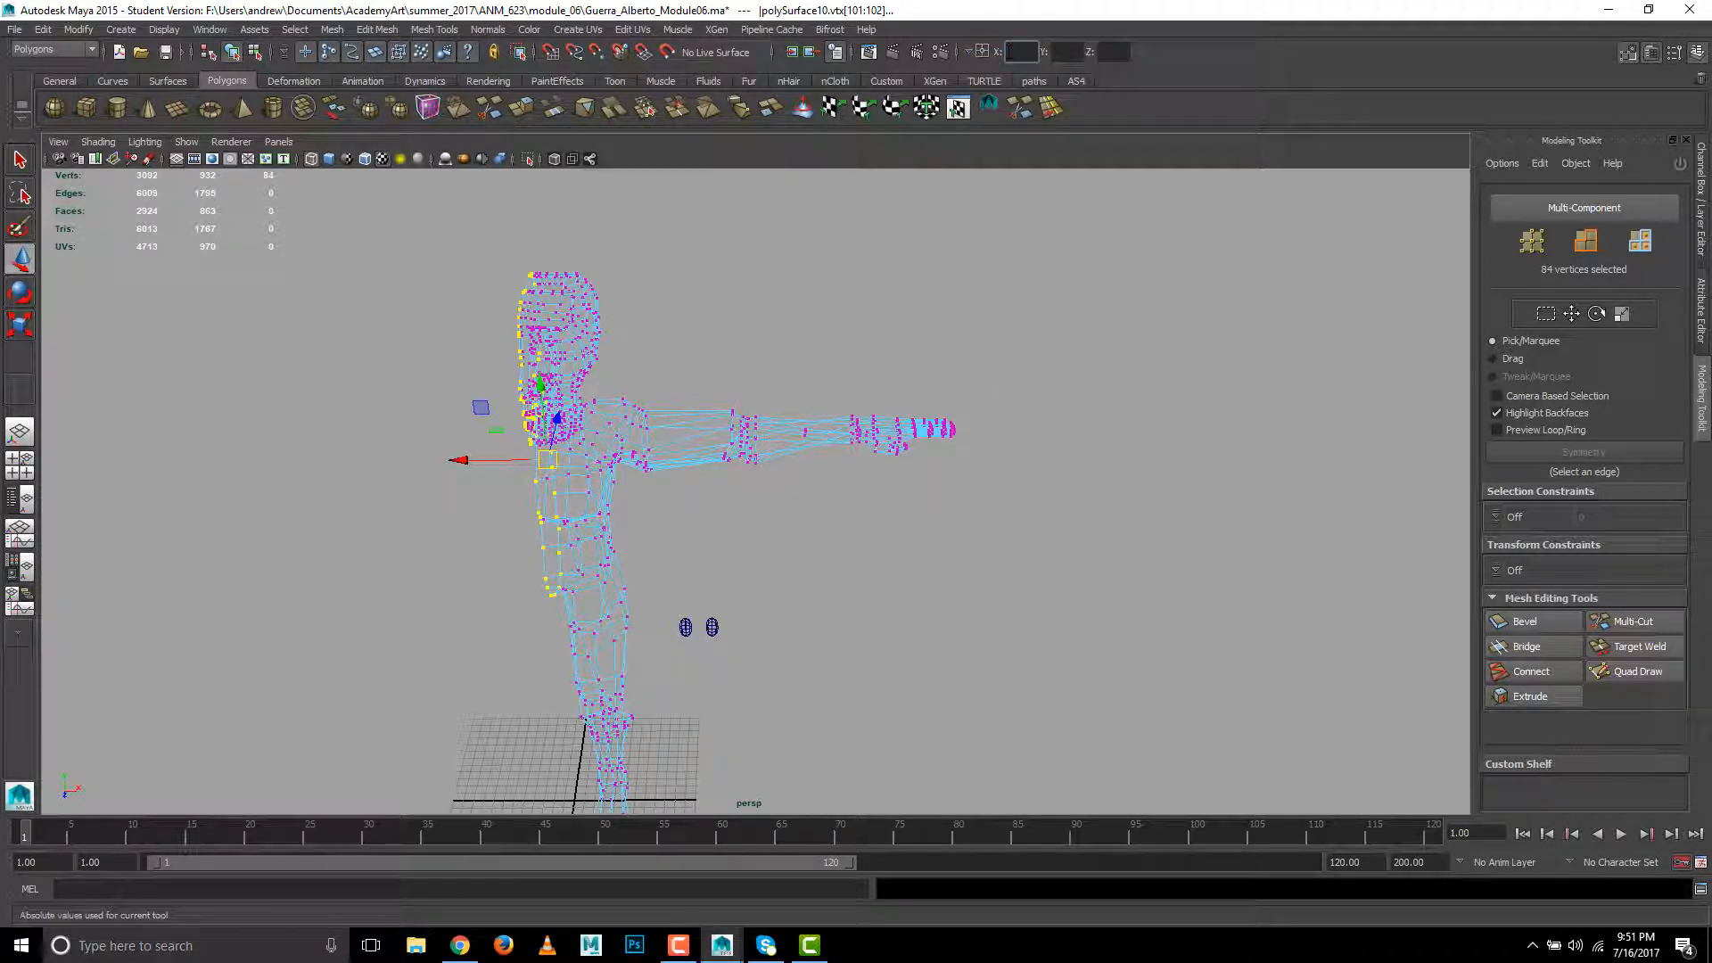
key("Return")
key("space")
left_click_drag(905, 279, 906, 315)
right_click_drag(1008, 485, 708, 225, "alt")
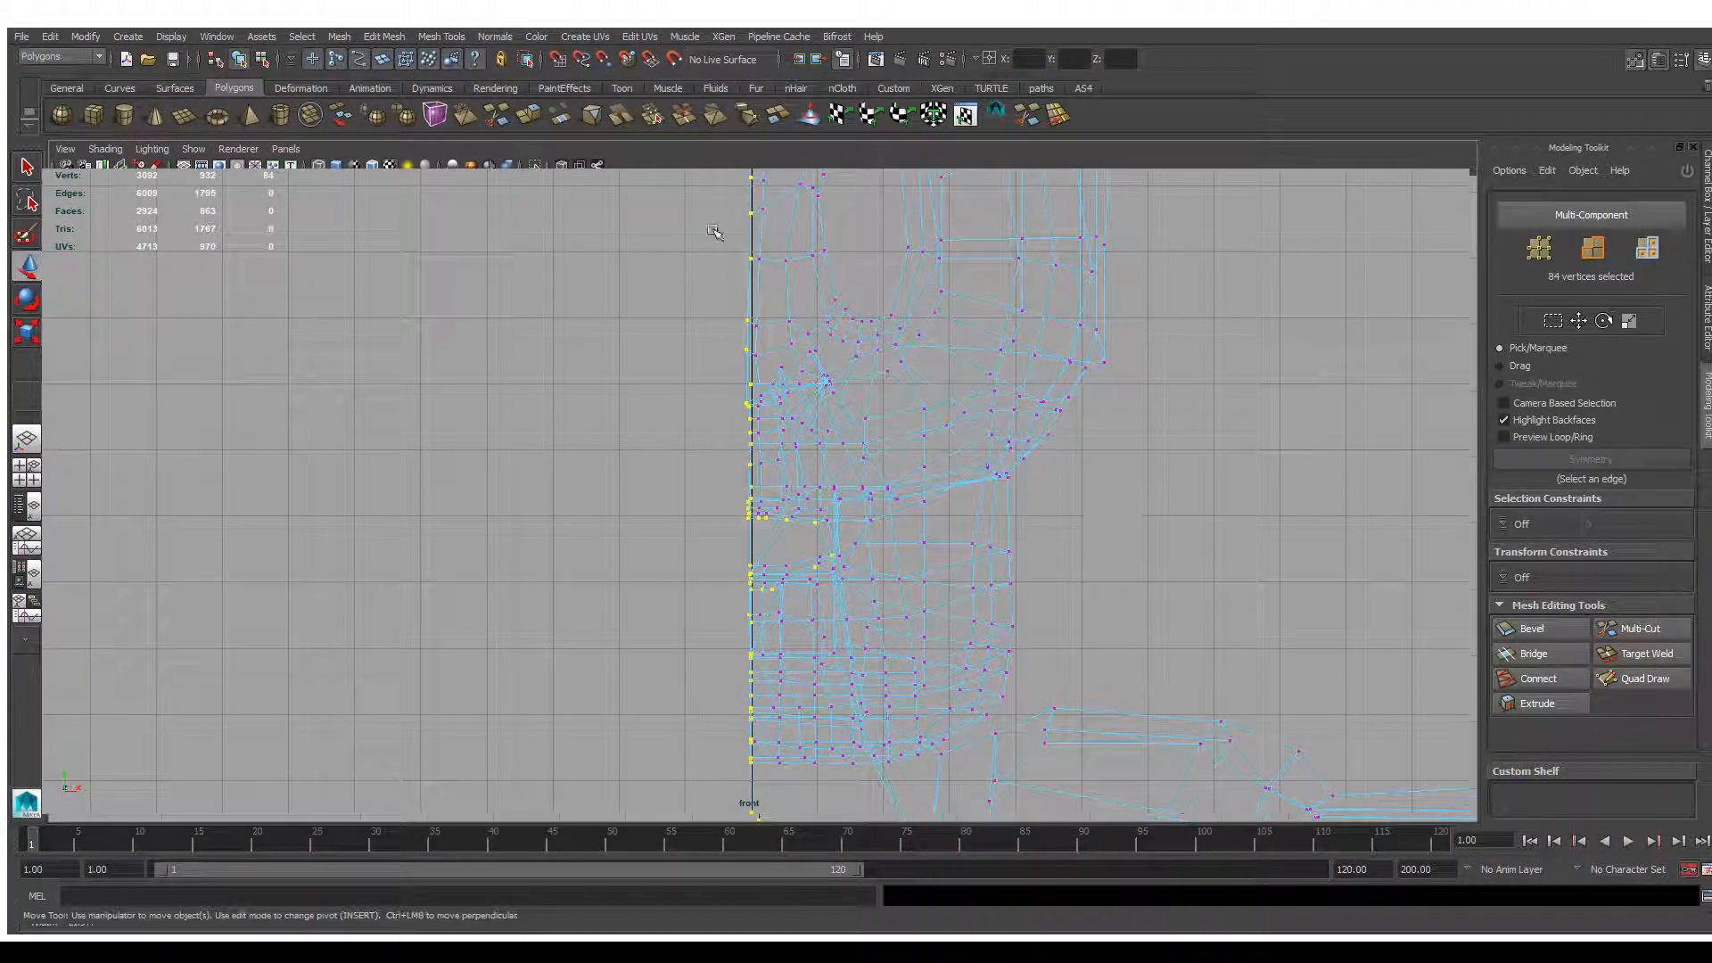
middle_click_drag(1094, 521, 1088, 573, "alt")
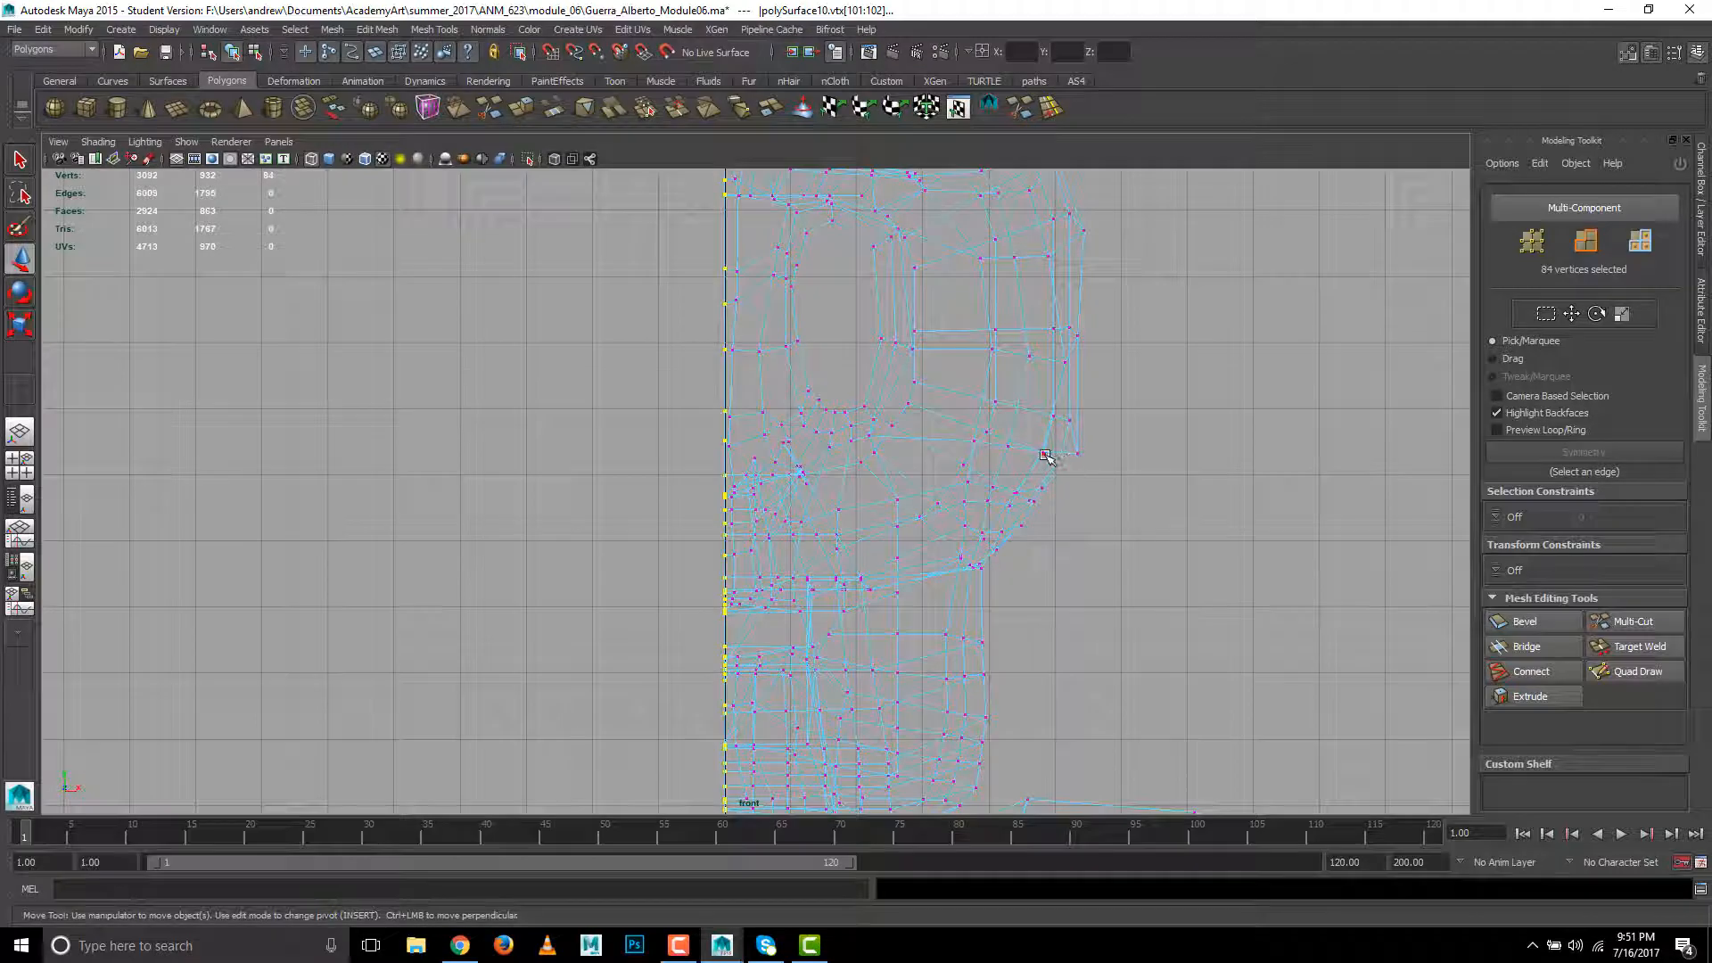
key("5")
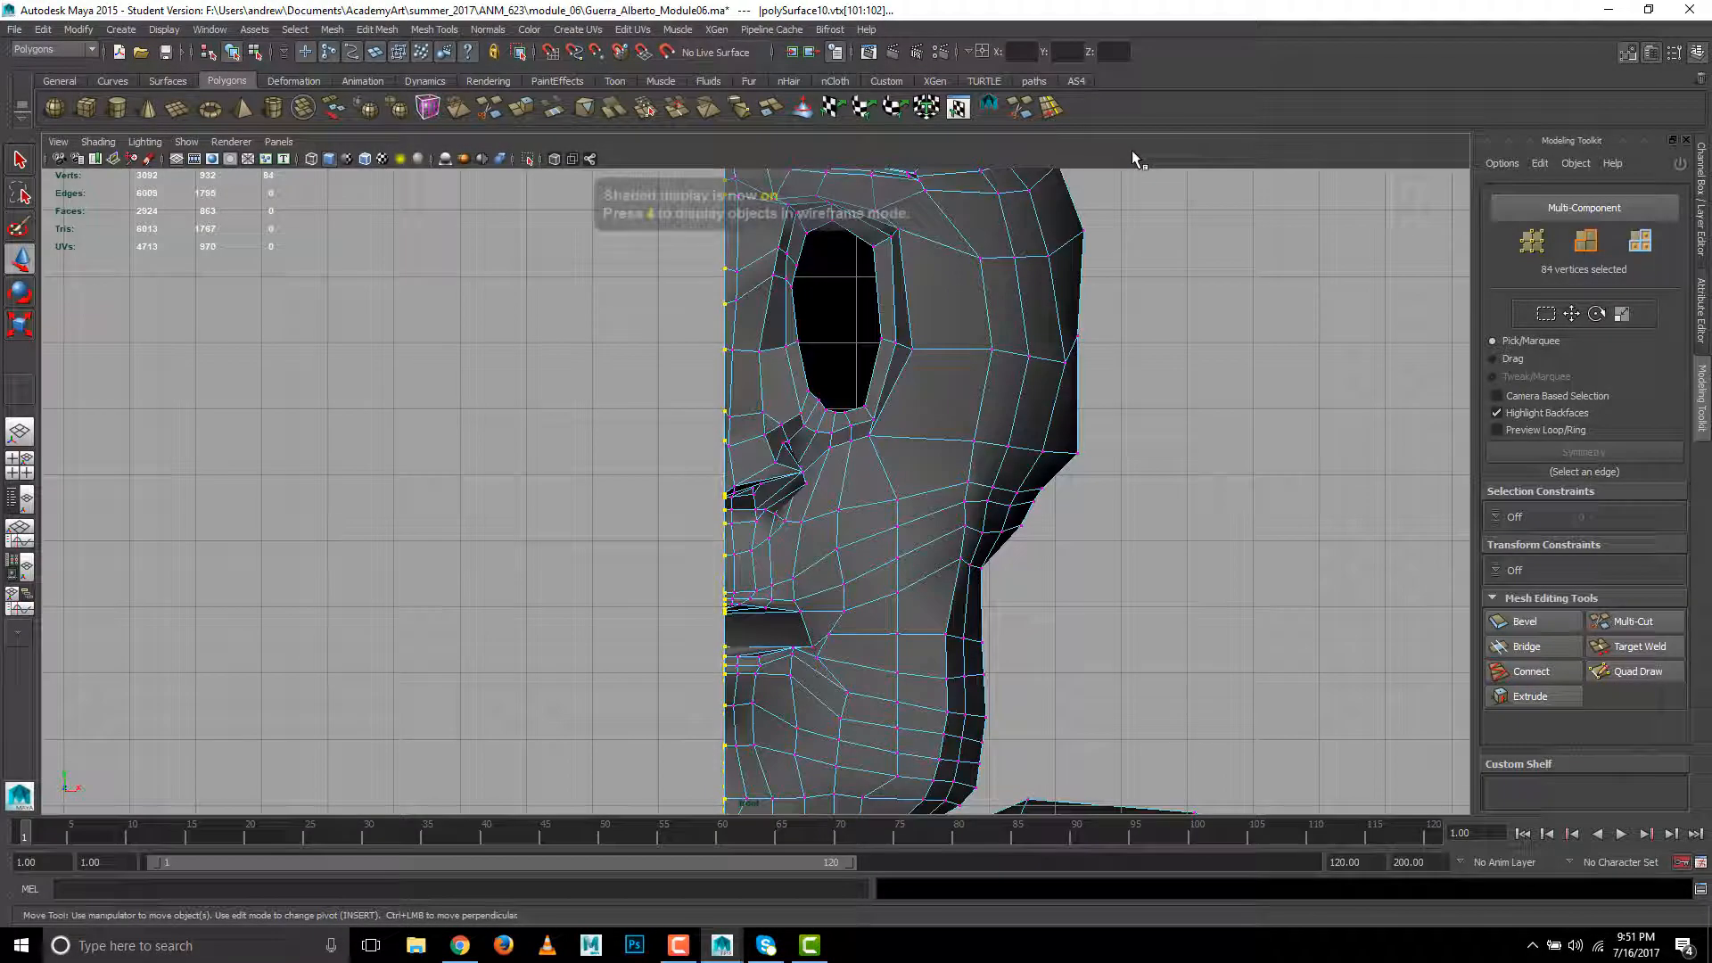
- Inspect the cut border around the mouth in the perspective view and undo the vertex alignment
key("space")
left_click_drag(1126, 357, 1125, 312)
left_click_drag(807, 487, 1035, 482, "alt")
left_click(1036, 481)
right_click_drag(532, 530, 1169, 726, "alt")
left_click_drag(1169, 726, 1130, 648, "alt")
key("ctrl+z")
middle_click_drag(1069, 410, 1062, 617, "alt")
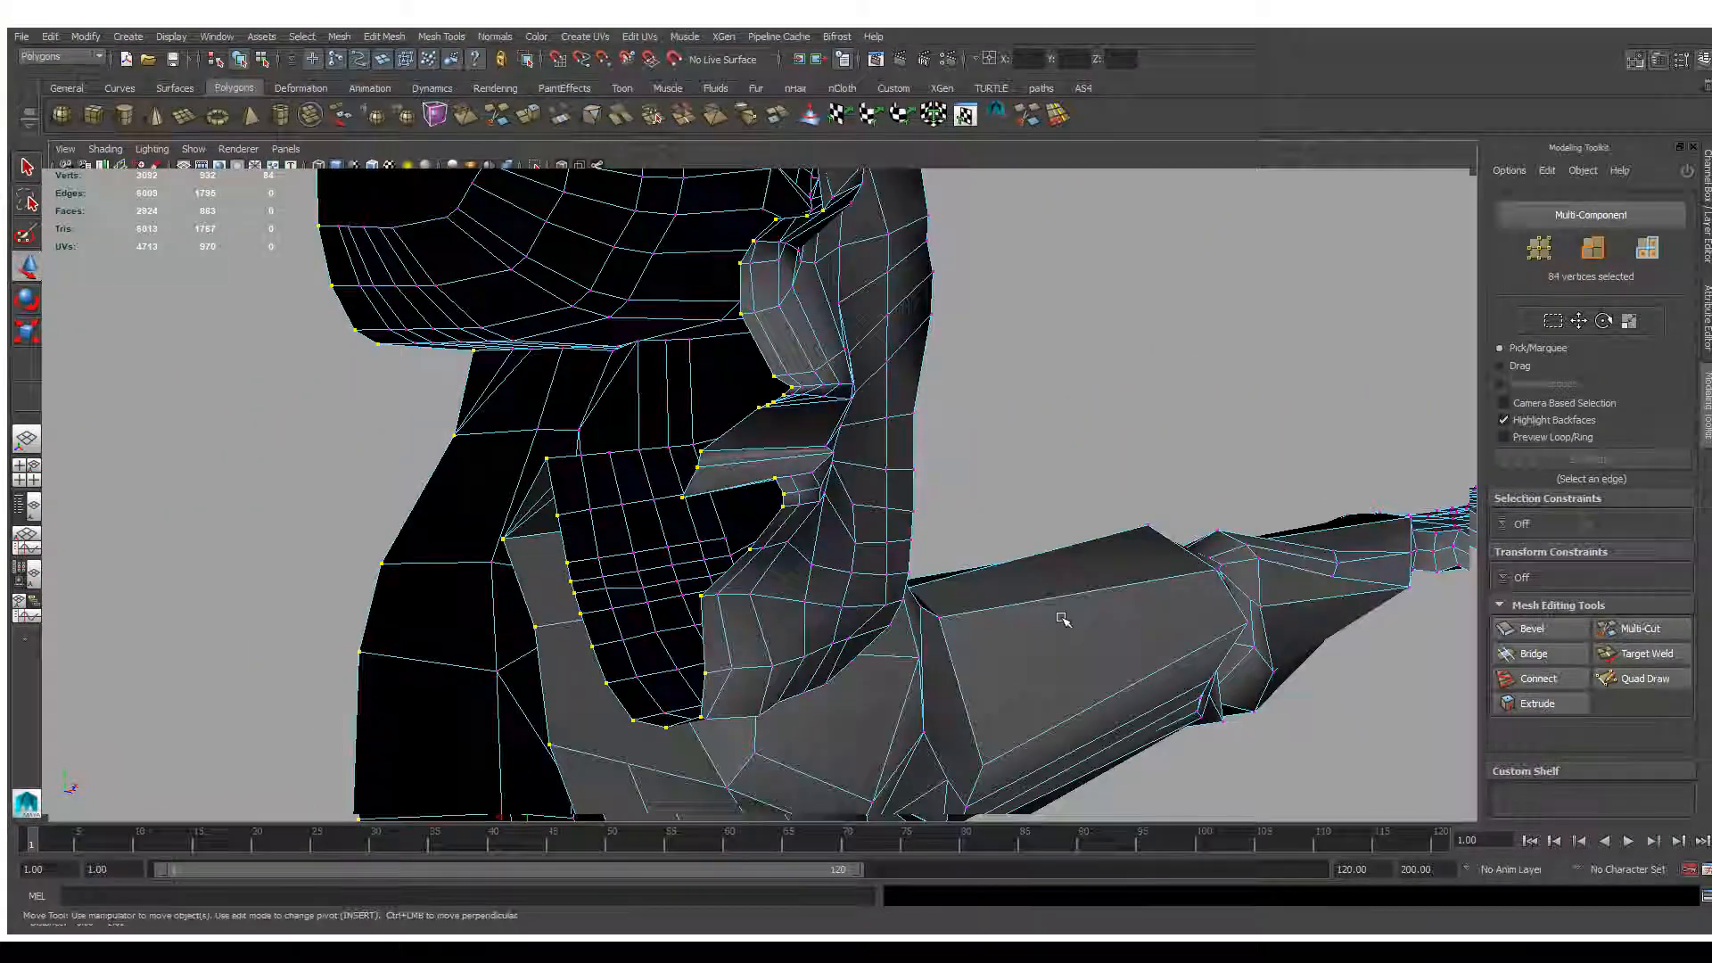
key("ctrl+z")
left_click_drag(1063, 618, 936, 535, "alt")
left_click_drag(418, 440, 492, 478, "alt")
- Deselect the mouth-opening vertices that lie off the centre line, working in wireframe in the front view
key("space")
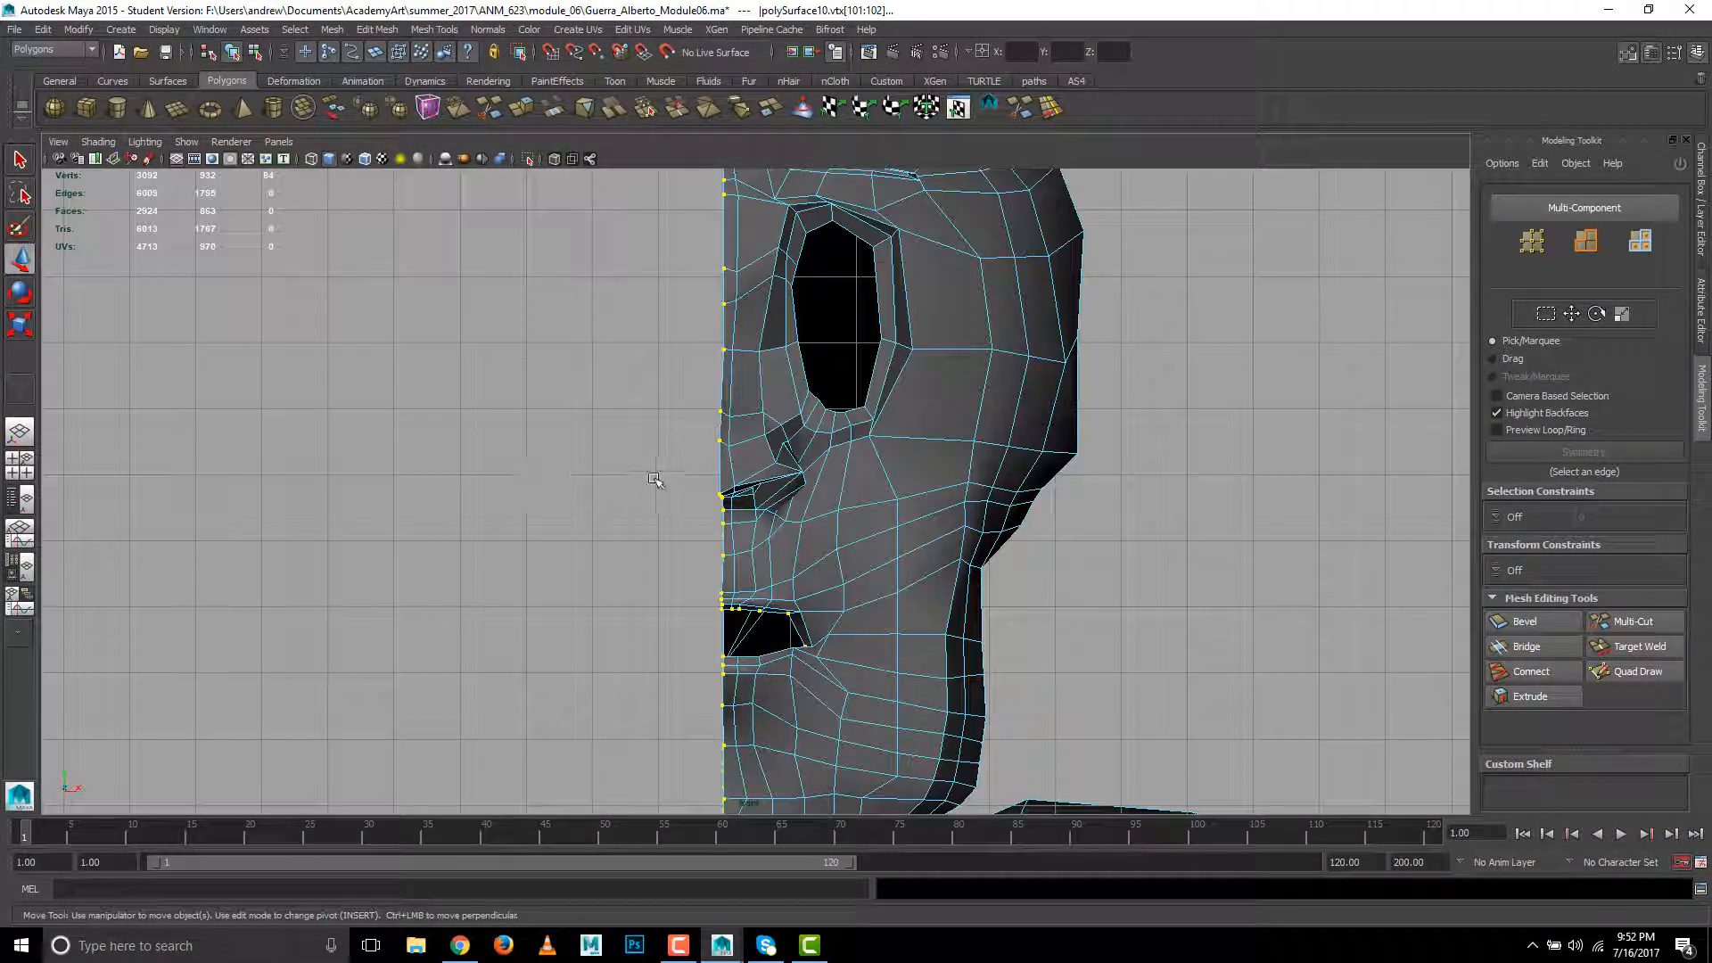
key("4")
middle_click_drag(681, 568, 676, 437, "alt")
left_click_drag(642, 456, 842, 591, "ctrl+alt")
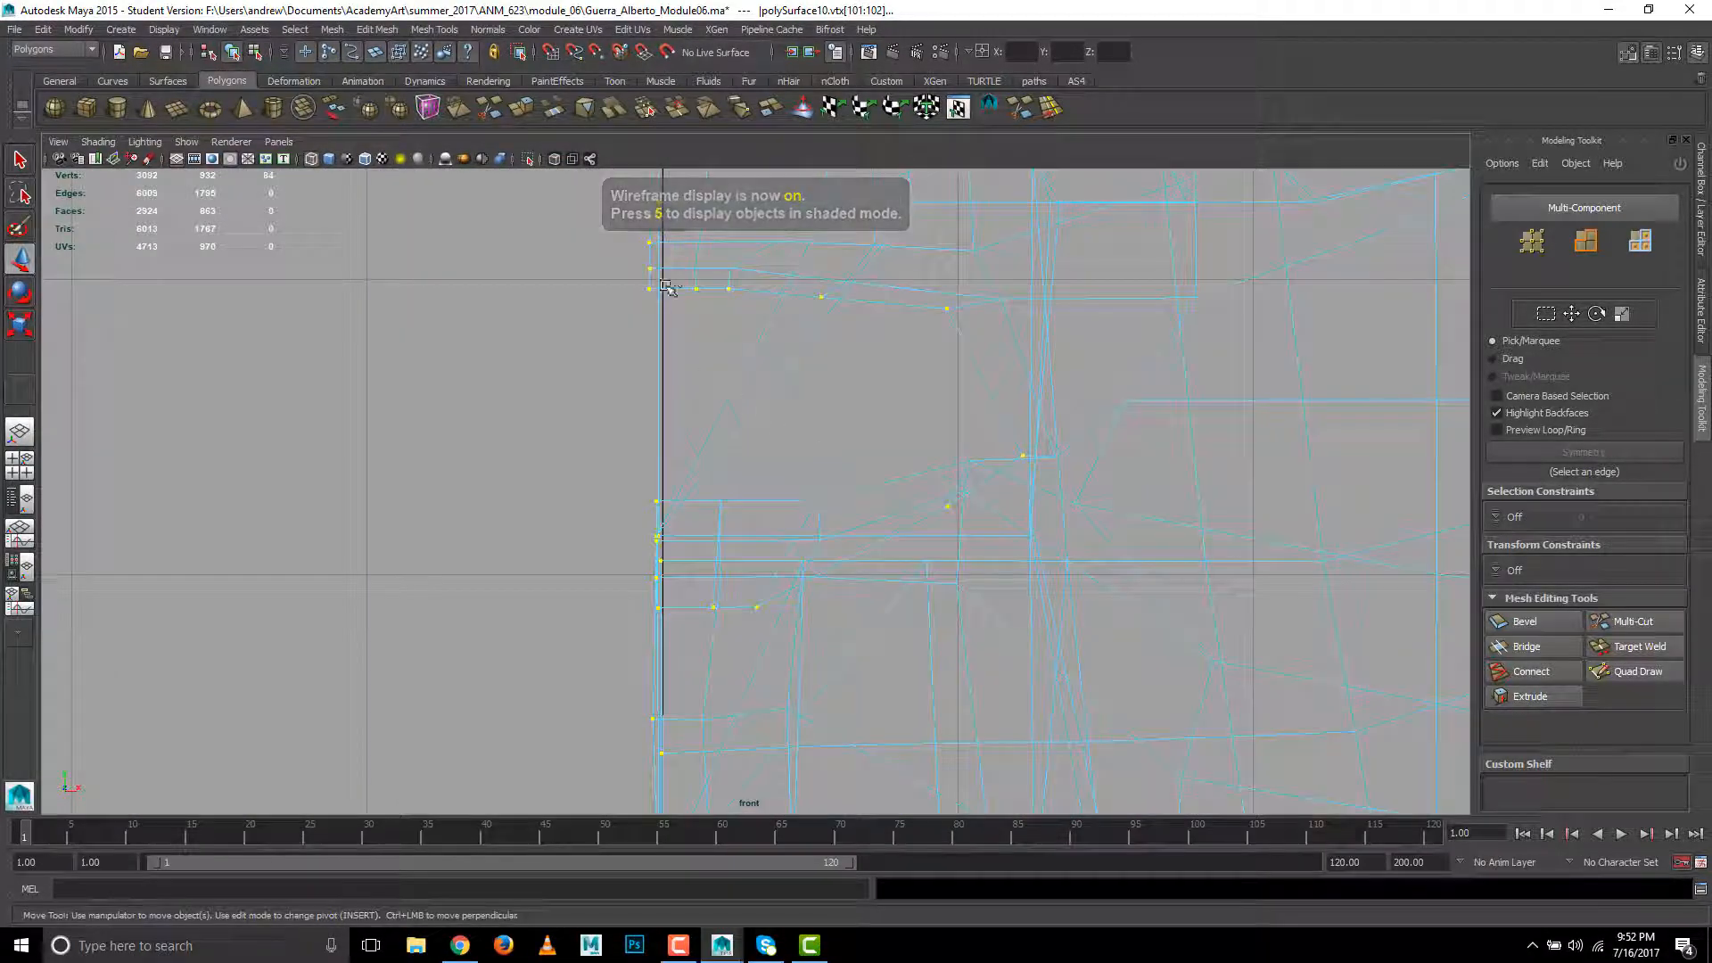
key("bracketleft")
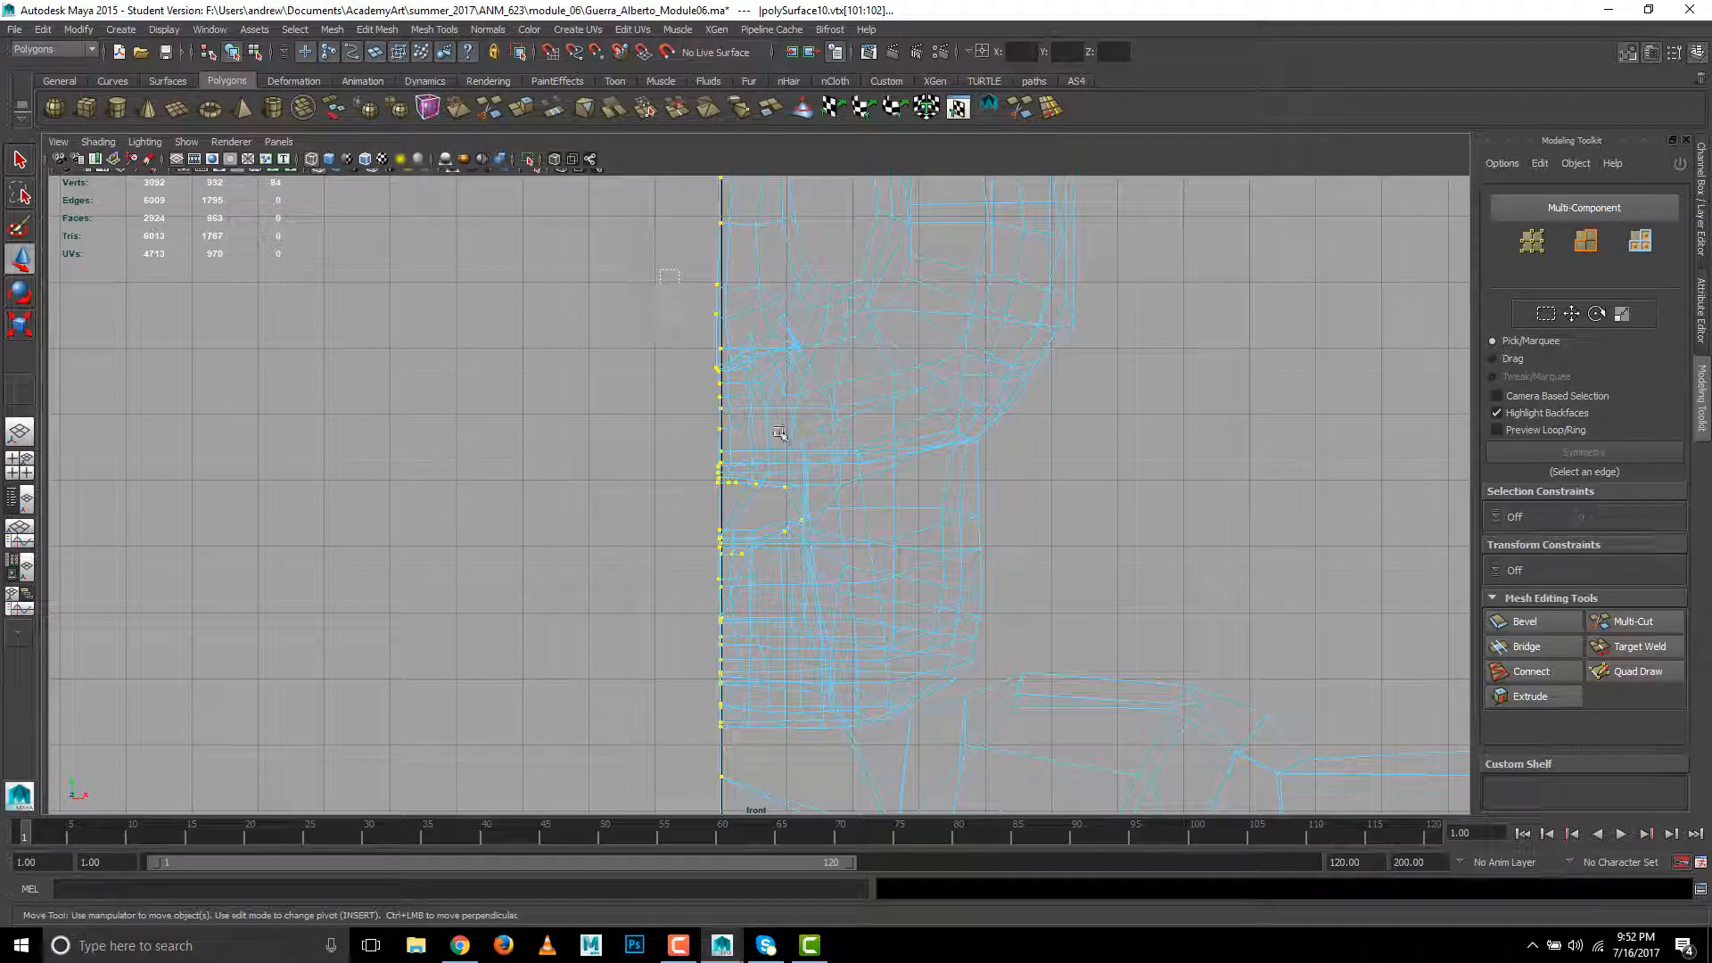
left_click_drag(714, 460, 885, 630)
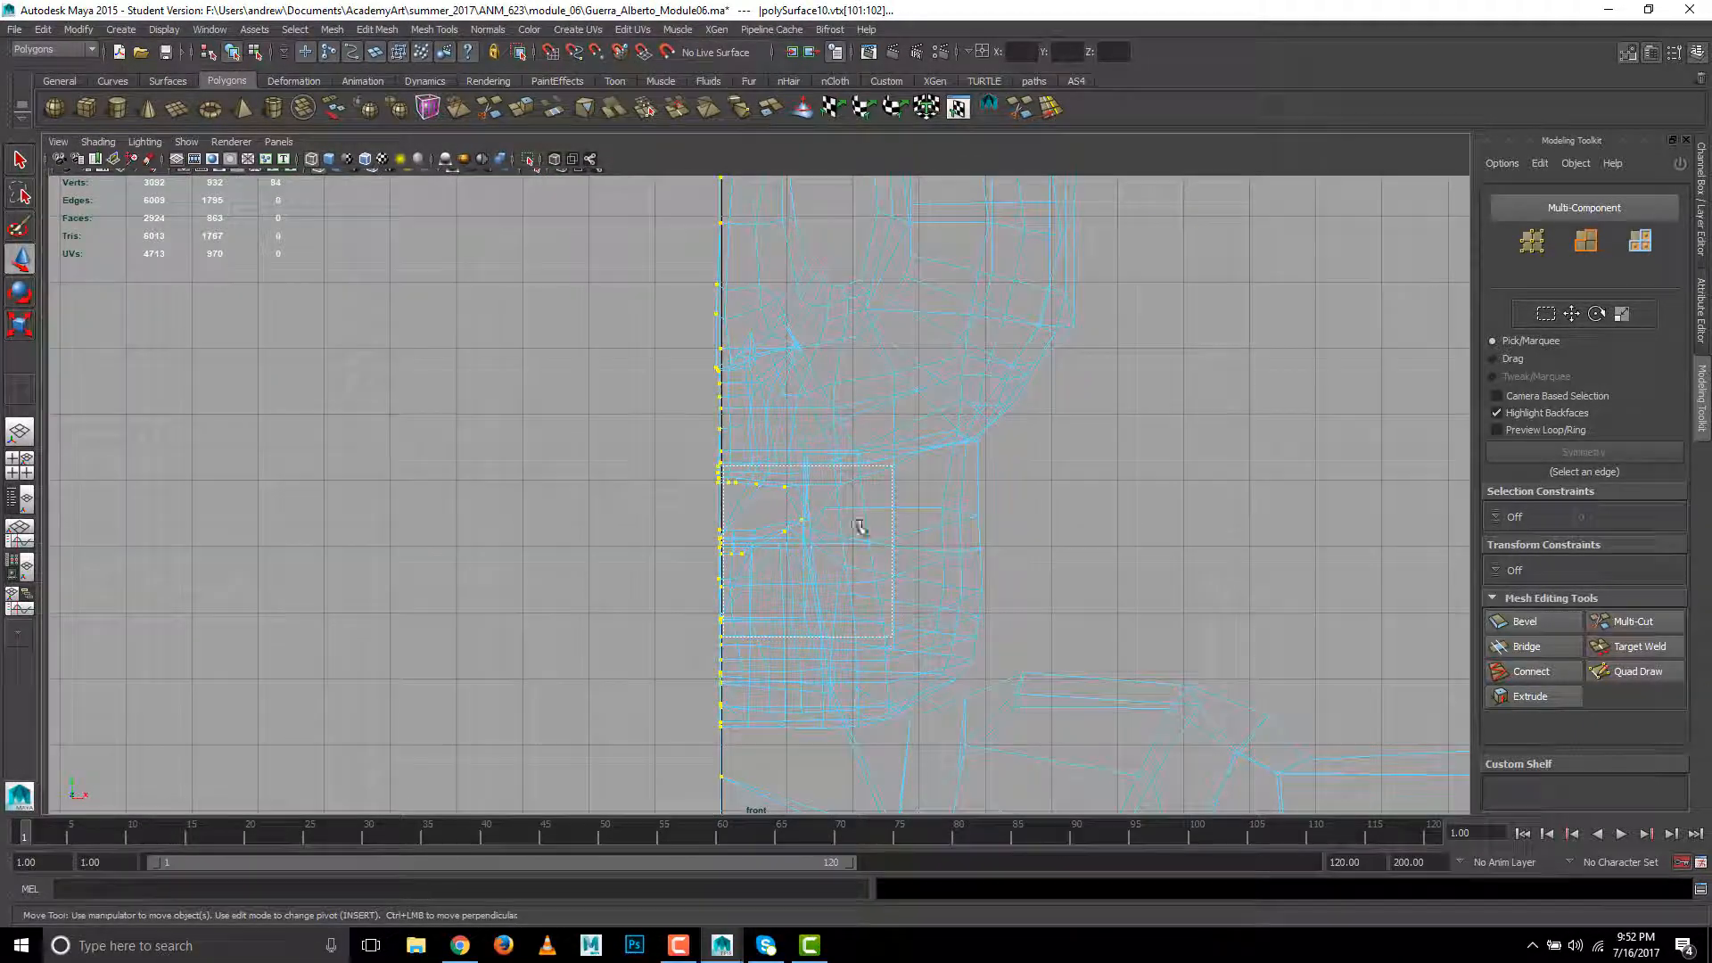
right_click_drag(890, 535, 829, 533)
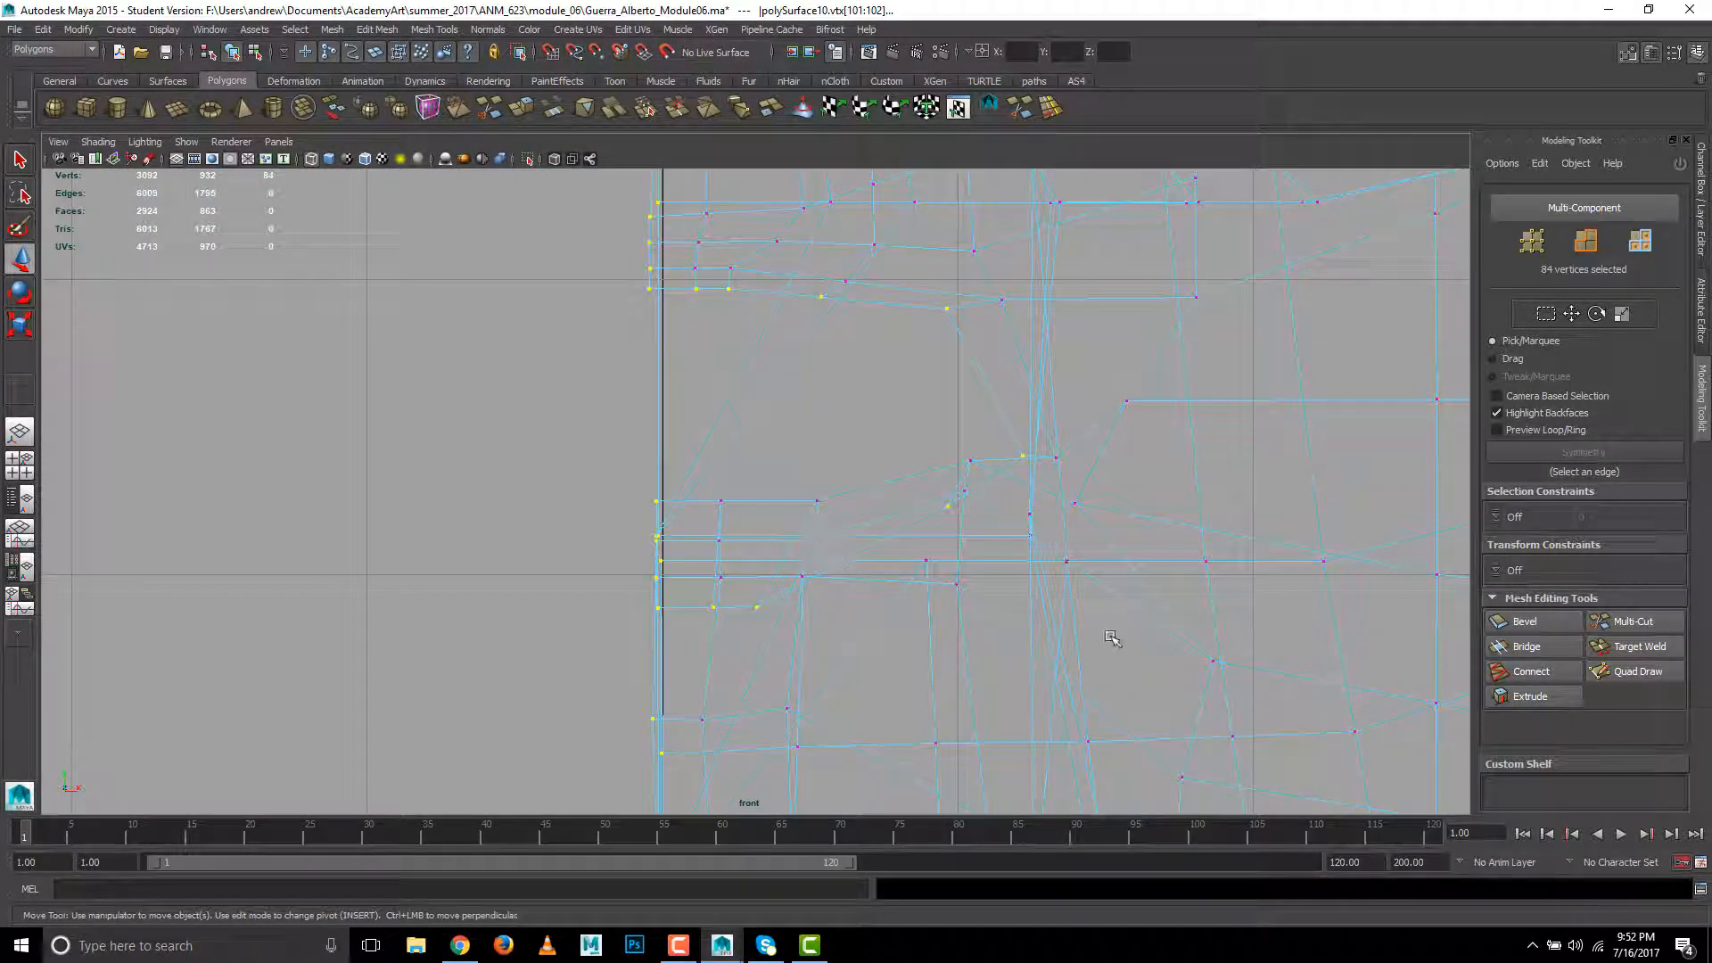
key("f")
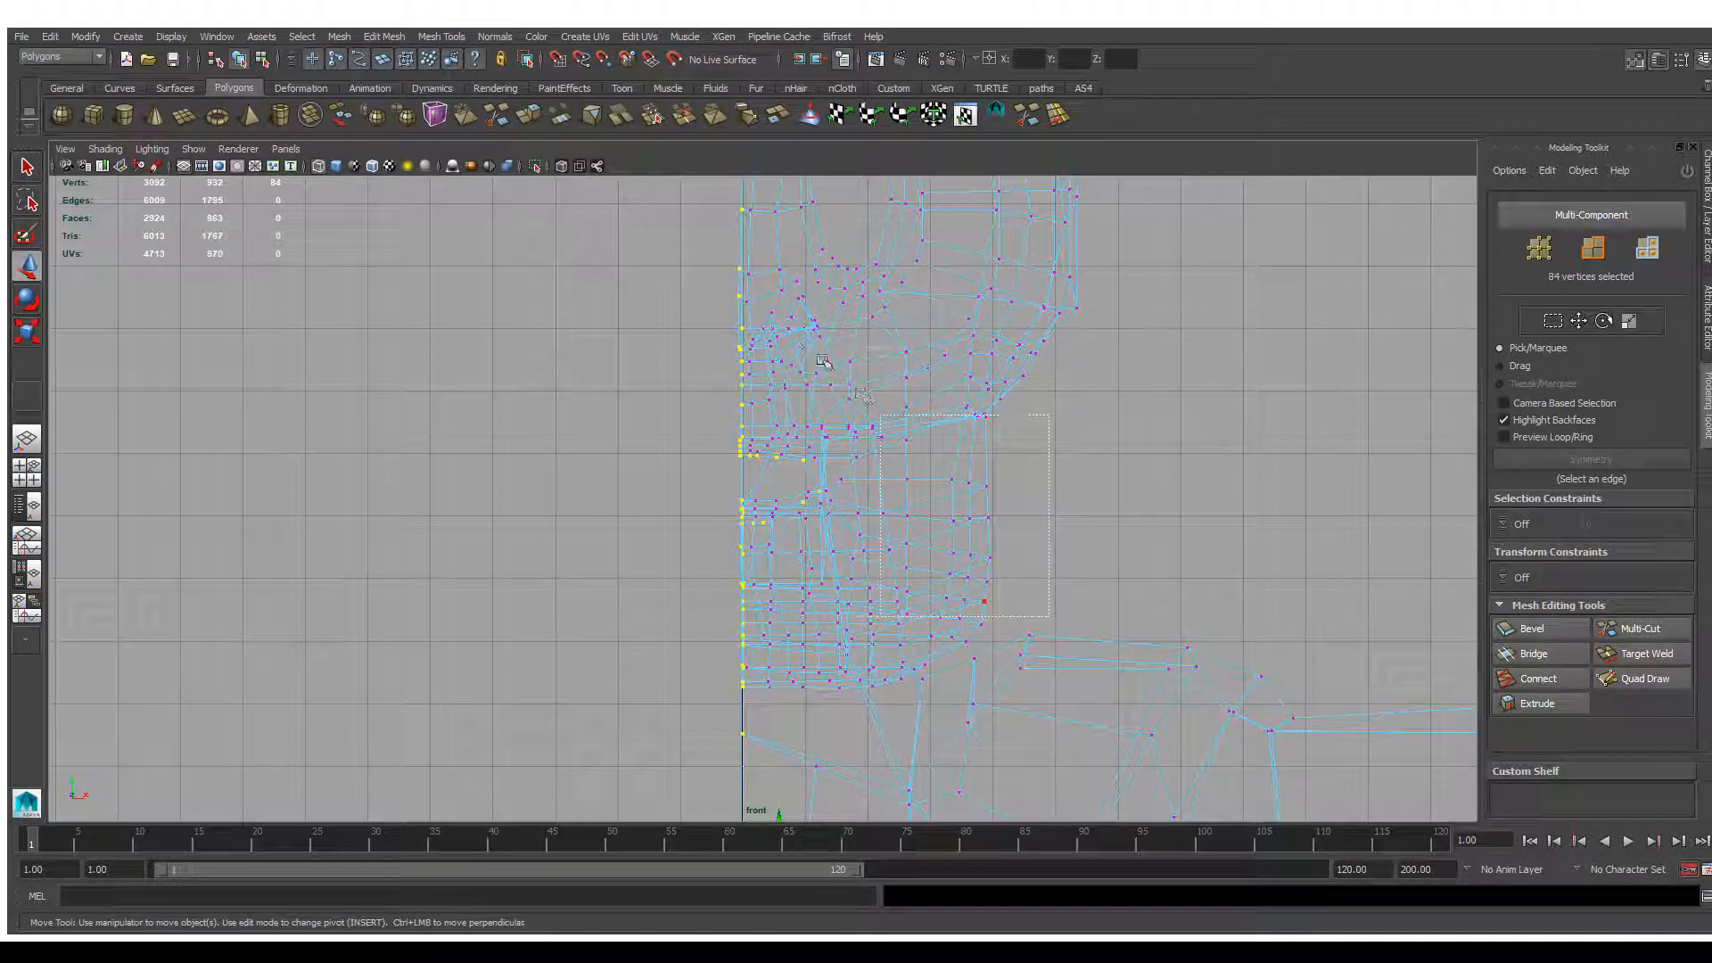
left_click_drag(763, 330, 741, 329)
- Align the selected border vertices onto the centre line with an absolute X coordinate and check them in the perspective and front views
key("space")
left_click_drag(1049, 545, 1052, 505)
left_click_drag(1013, 594, 929, 594, "alt")
right_click_drag(929, 594, 966, 584, "alt")
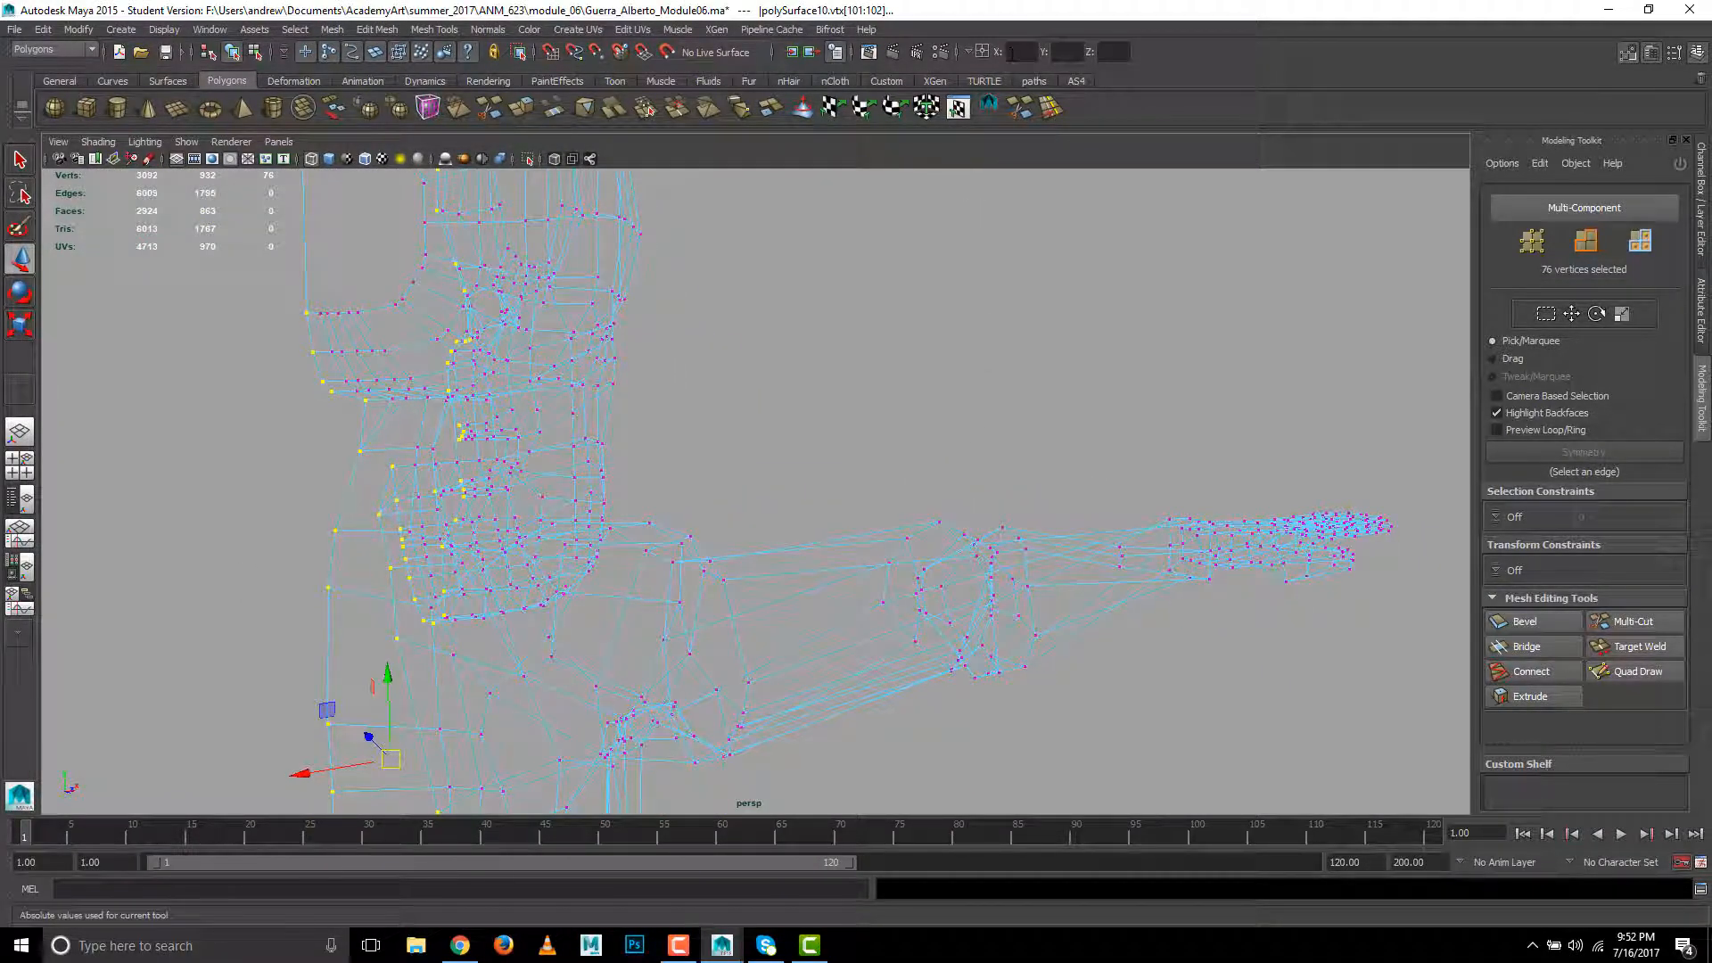
key("space")
left_click_drag(856, 368, 933, 367)
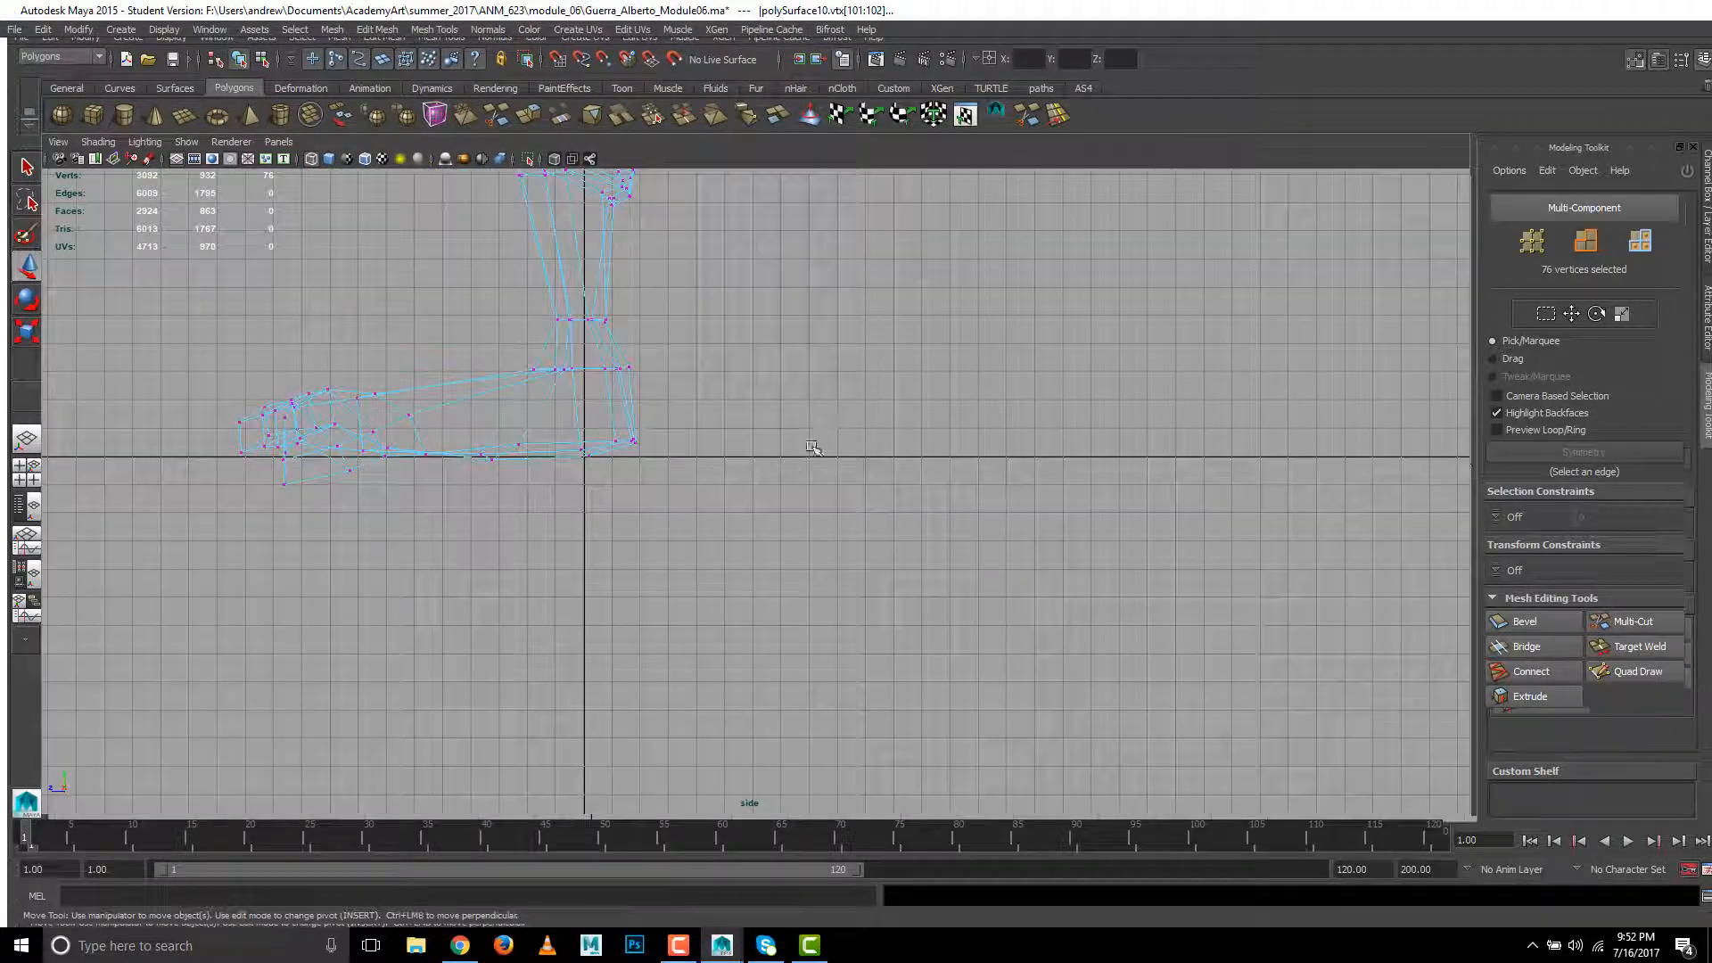
key("space")
left_click_drag(762, 466, 749, 706)
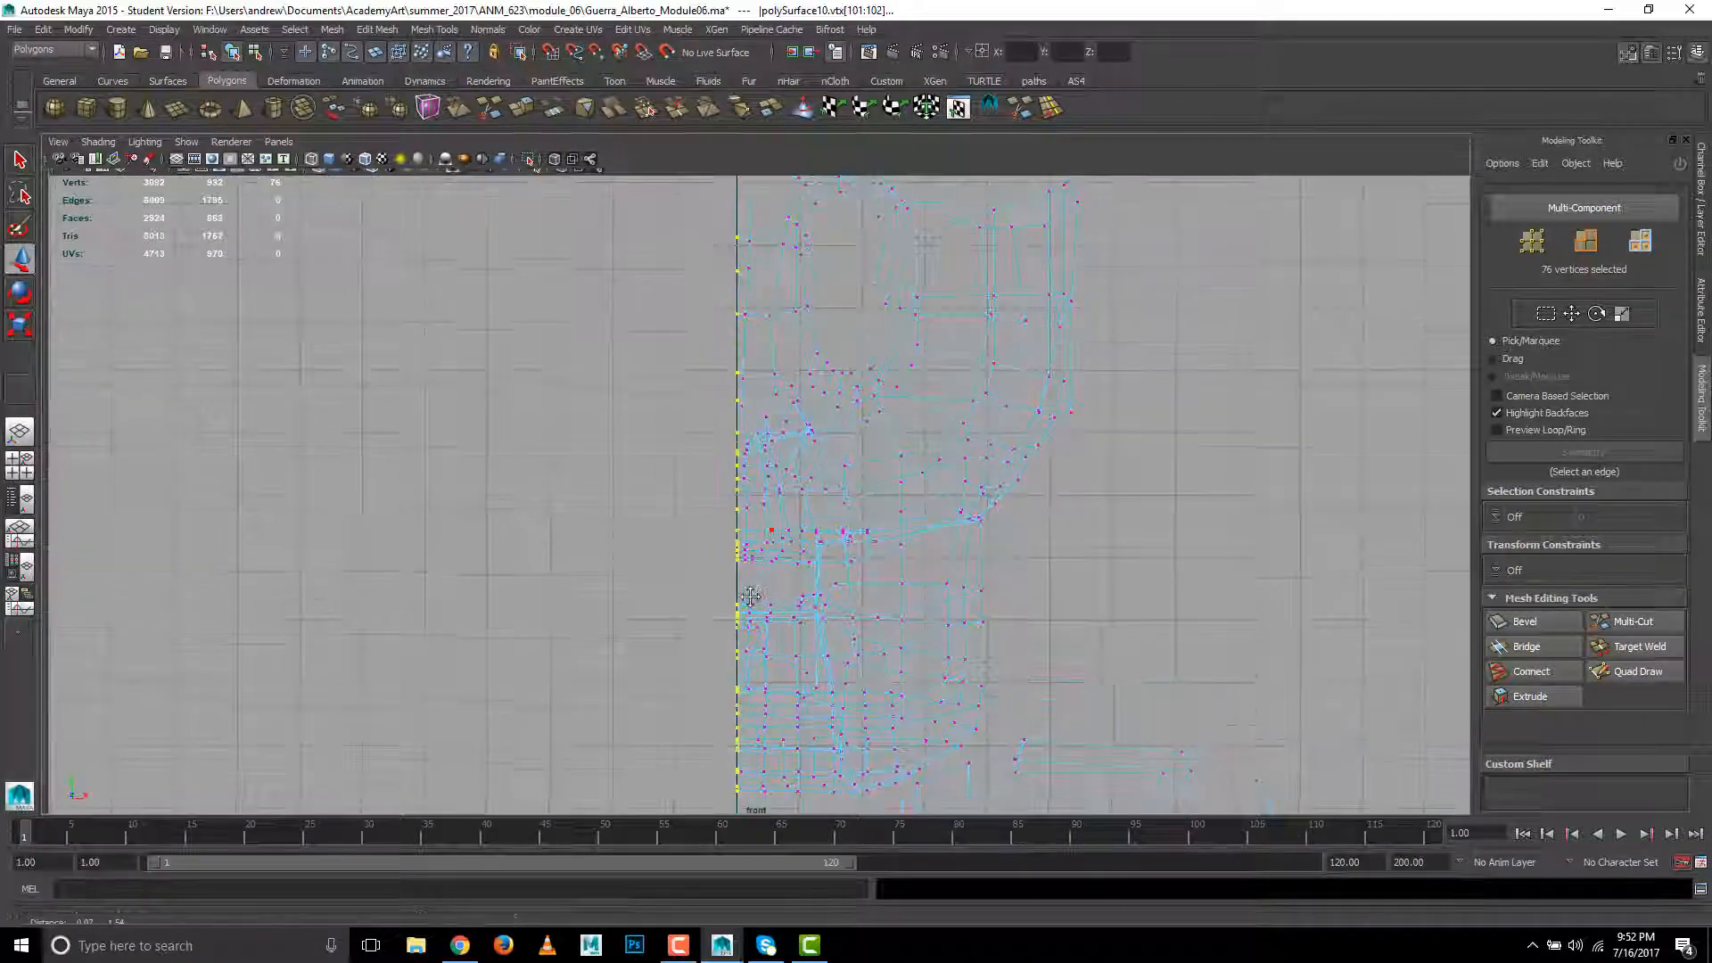
middle_click_drag(749, 707, 687, 119, "alt")
- Select the half body as an object and mirror it with Duplicate Special, using reset settings, one copy and X scale -1
right_click_drag(846, 387, 875, 361)
left_click(892, 392)
scroll(917, 440, "down", 10)
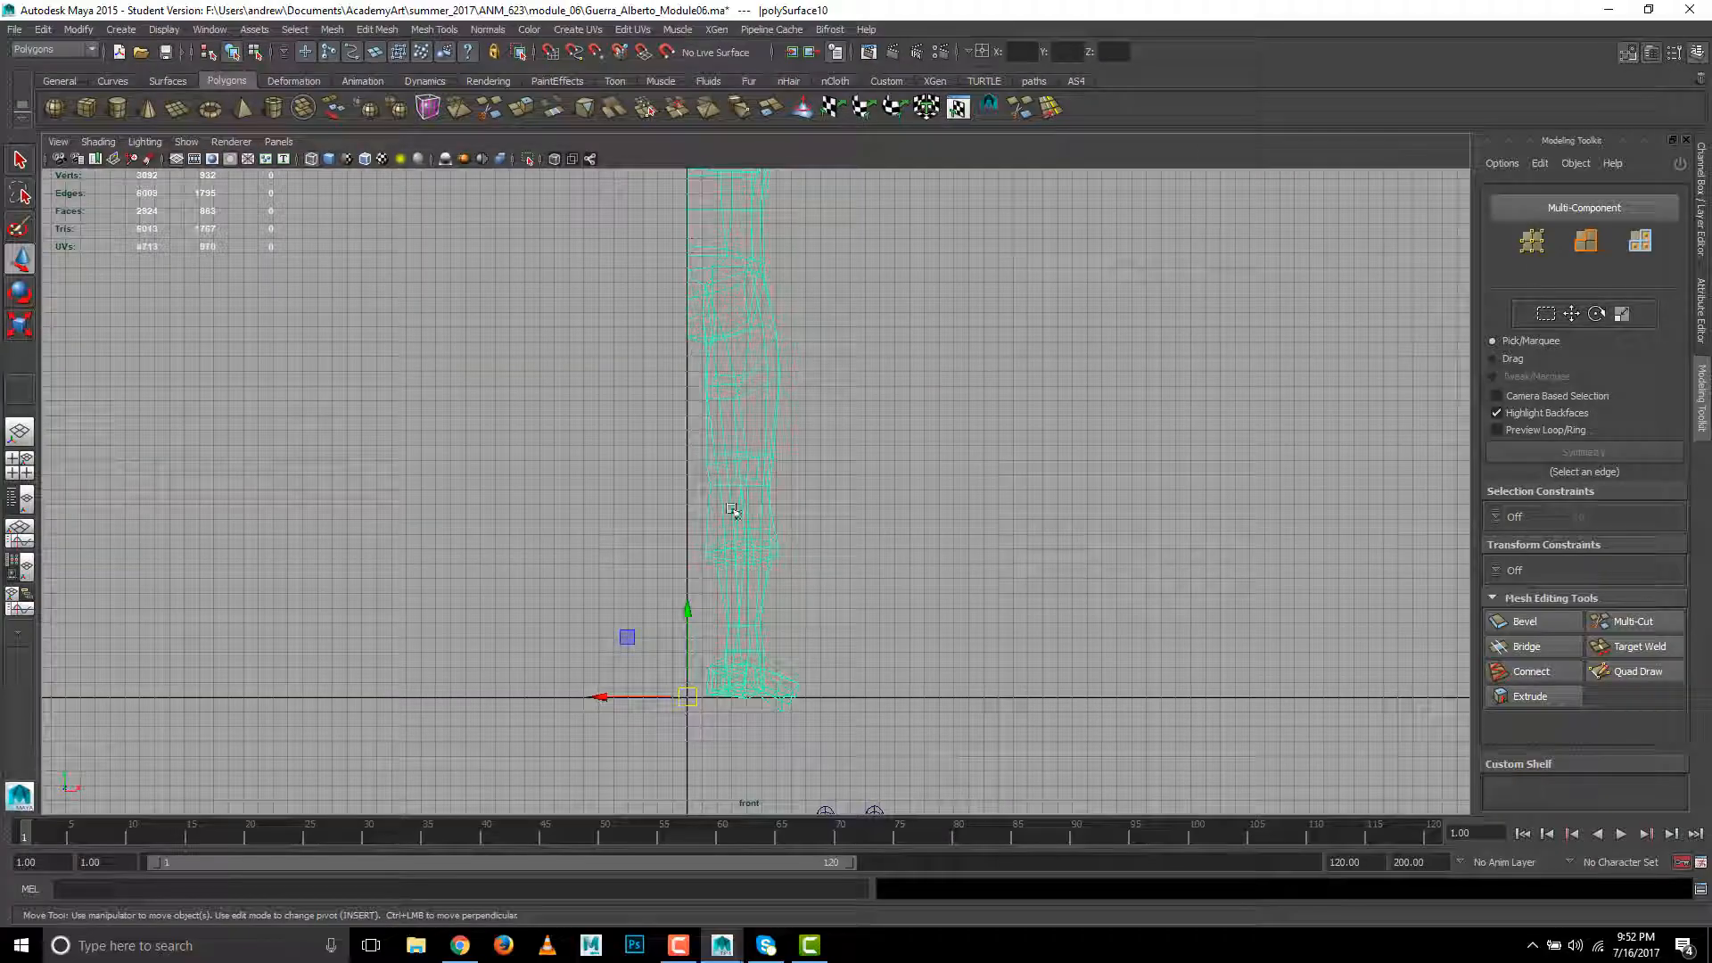
middle_click_drag(734, 512, 733, 777, "alt")
middle_click_drag(755, 540, 749, 594, "alt")
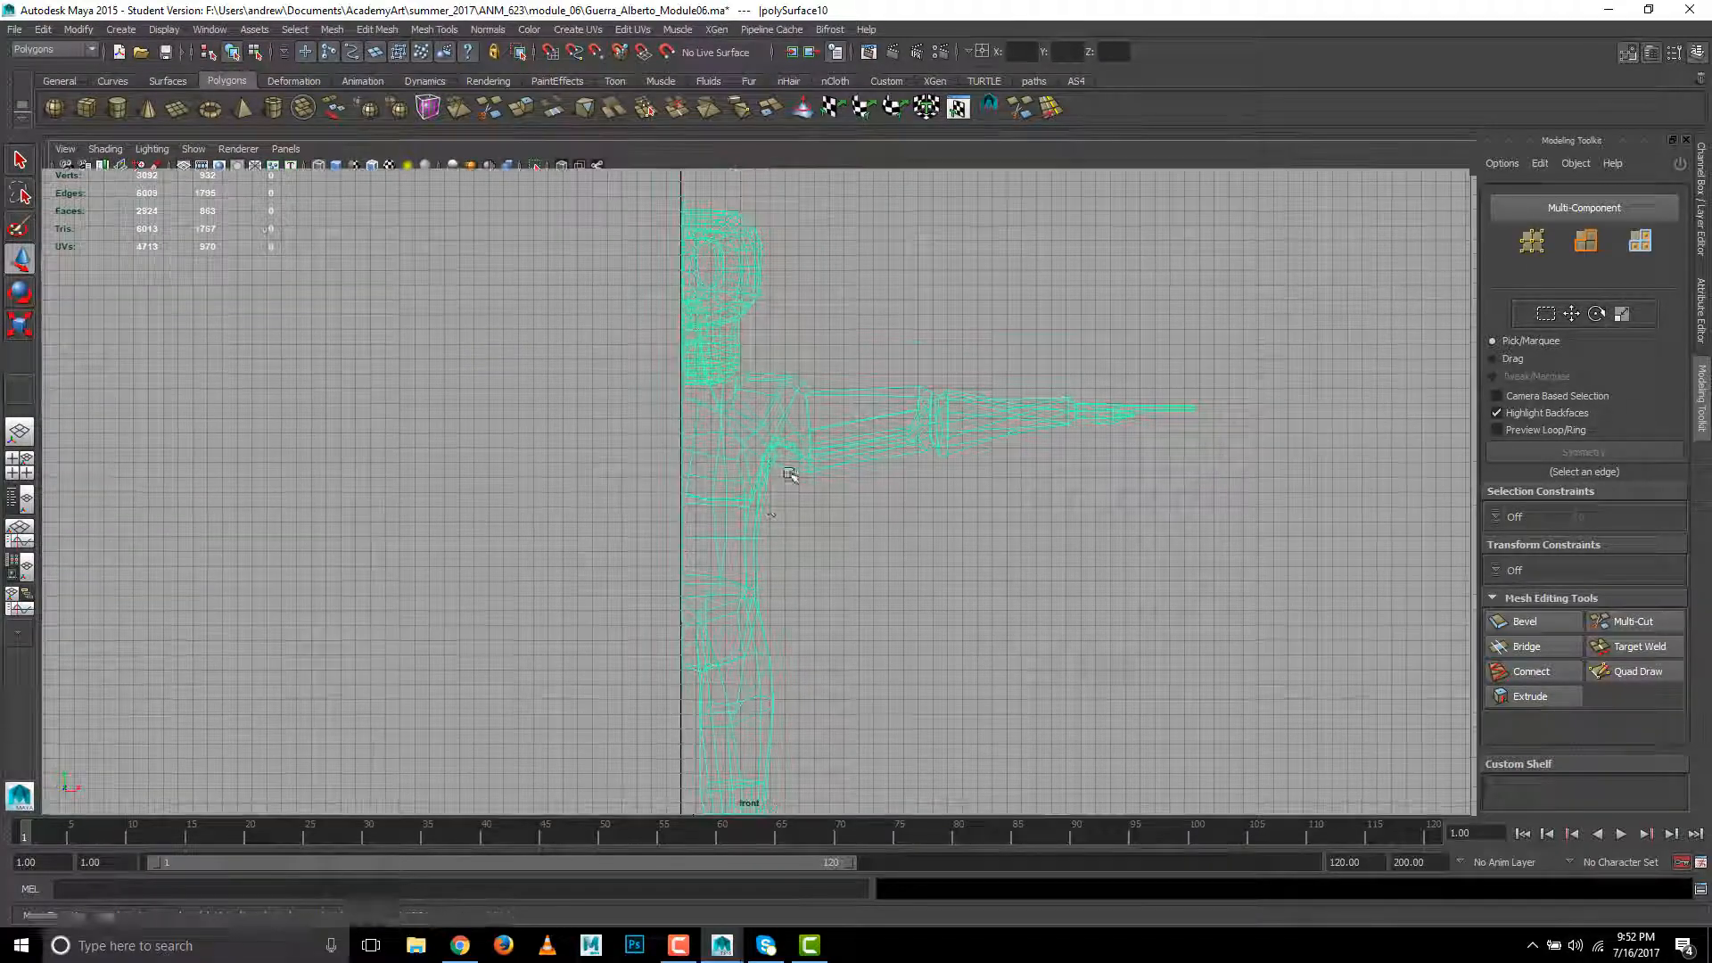
left_click(42, 30)
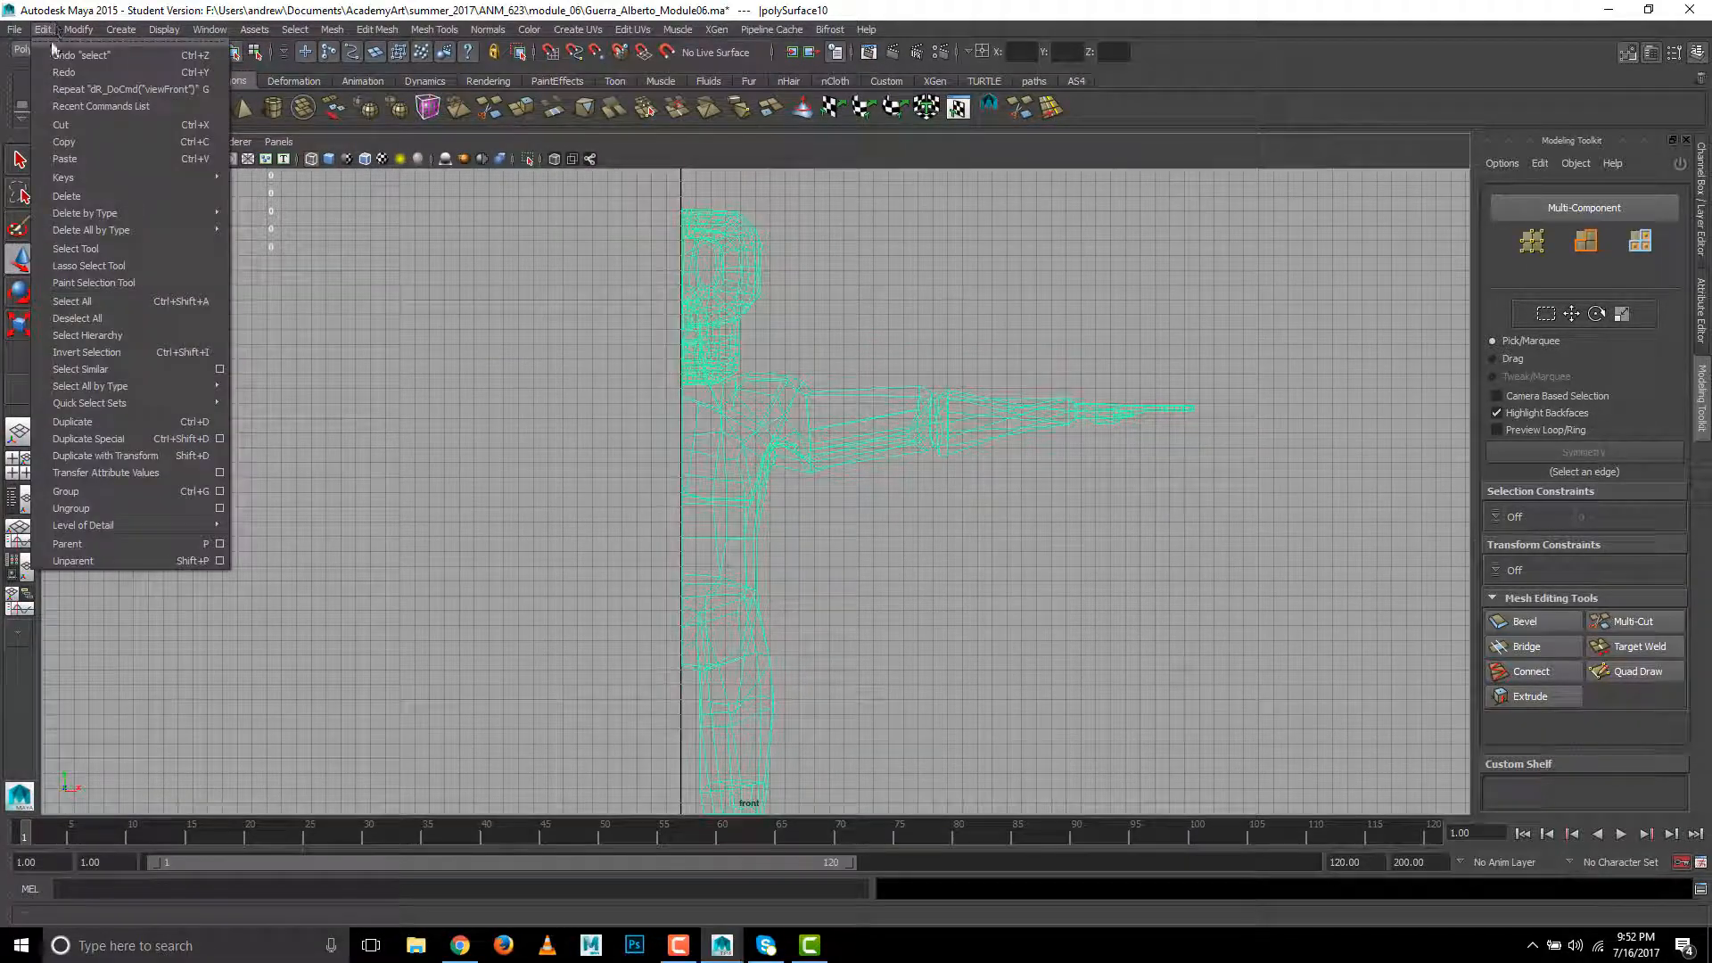
left_click(219, 439)
left_click(371, 164)
left_click(371, 197)
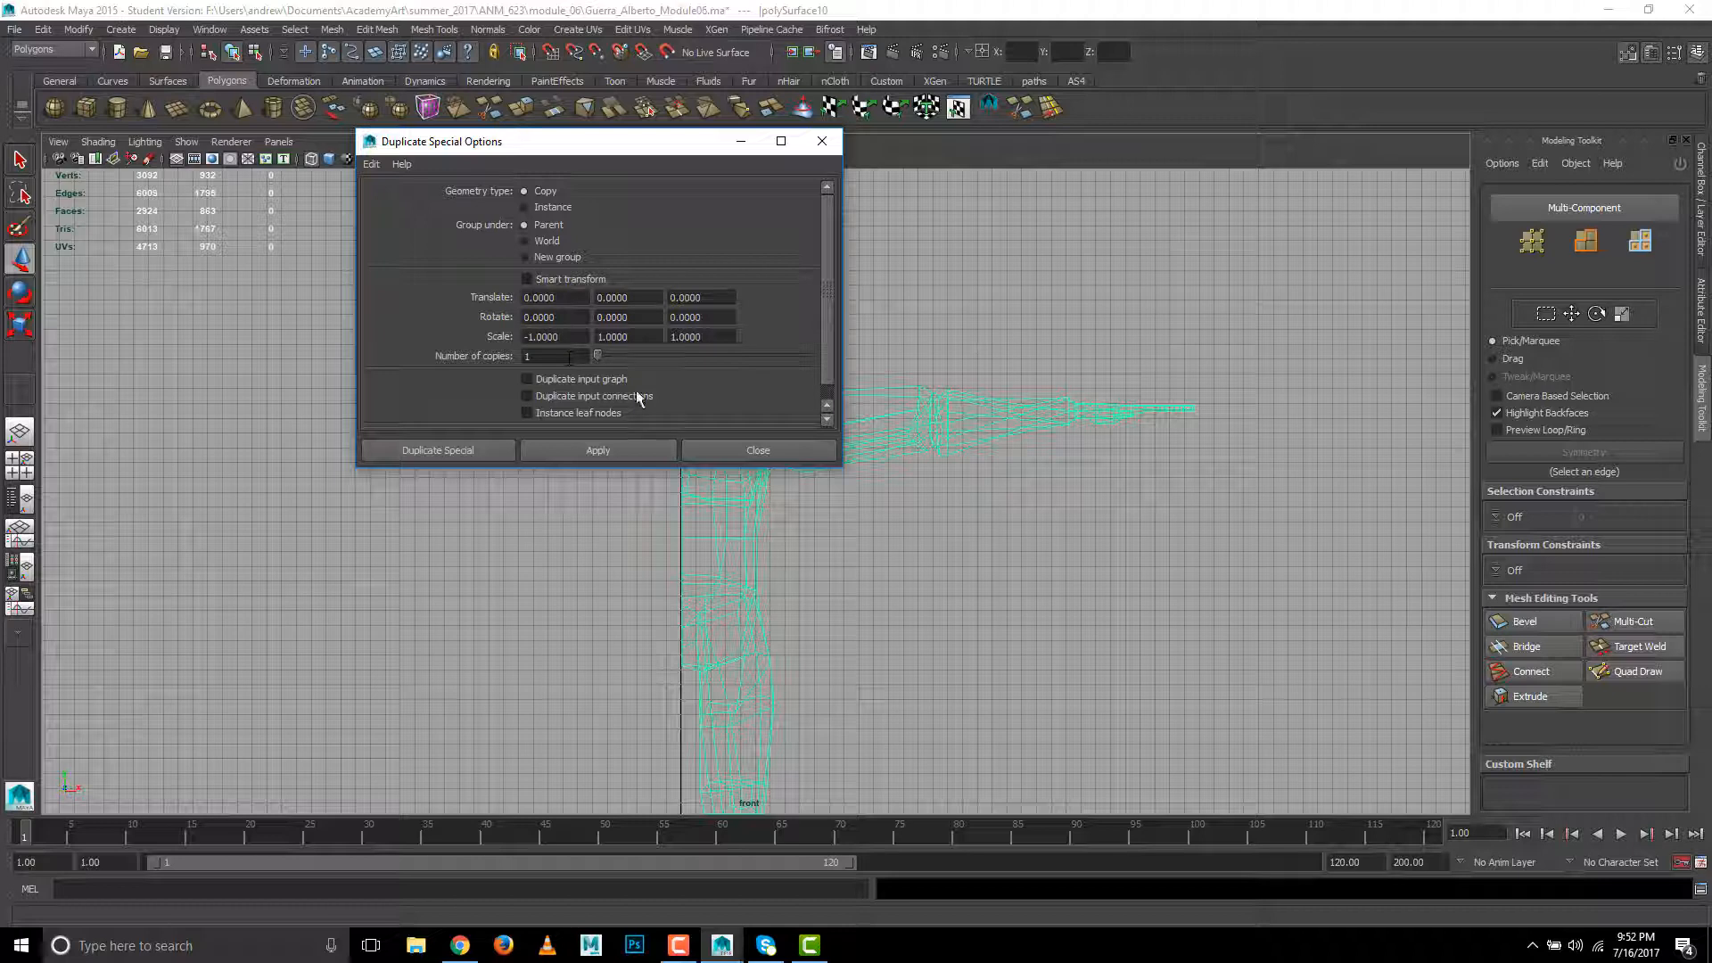
left_click(436, 450)
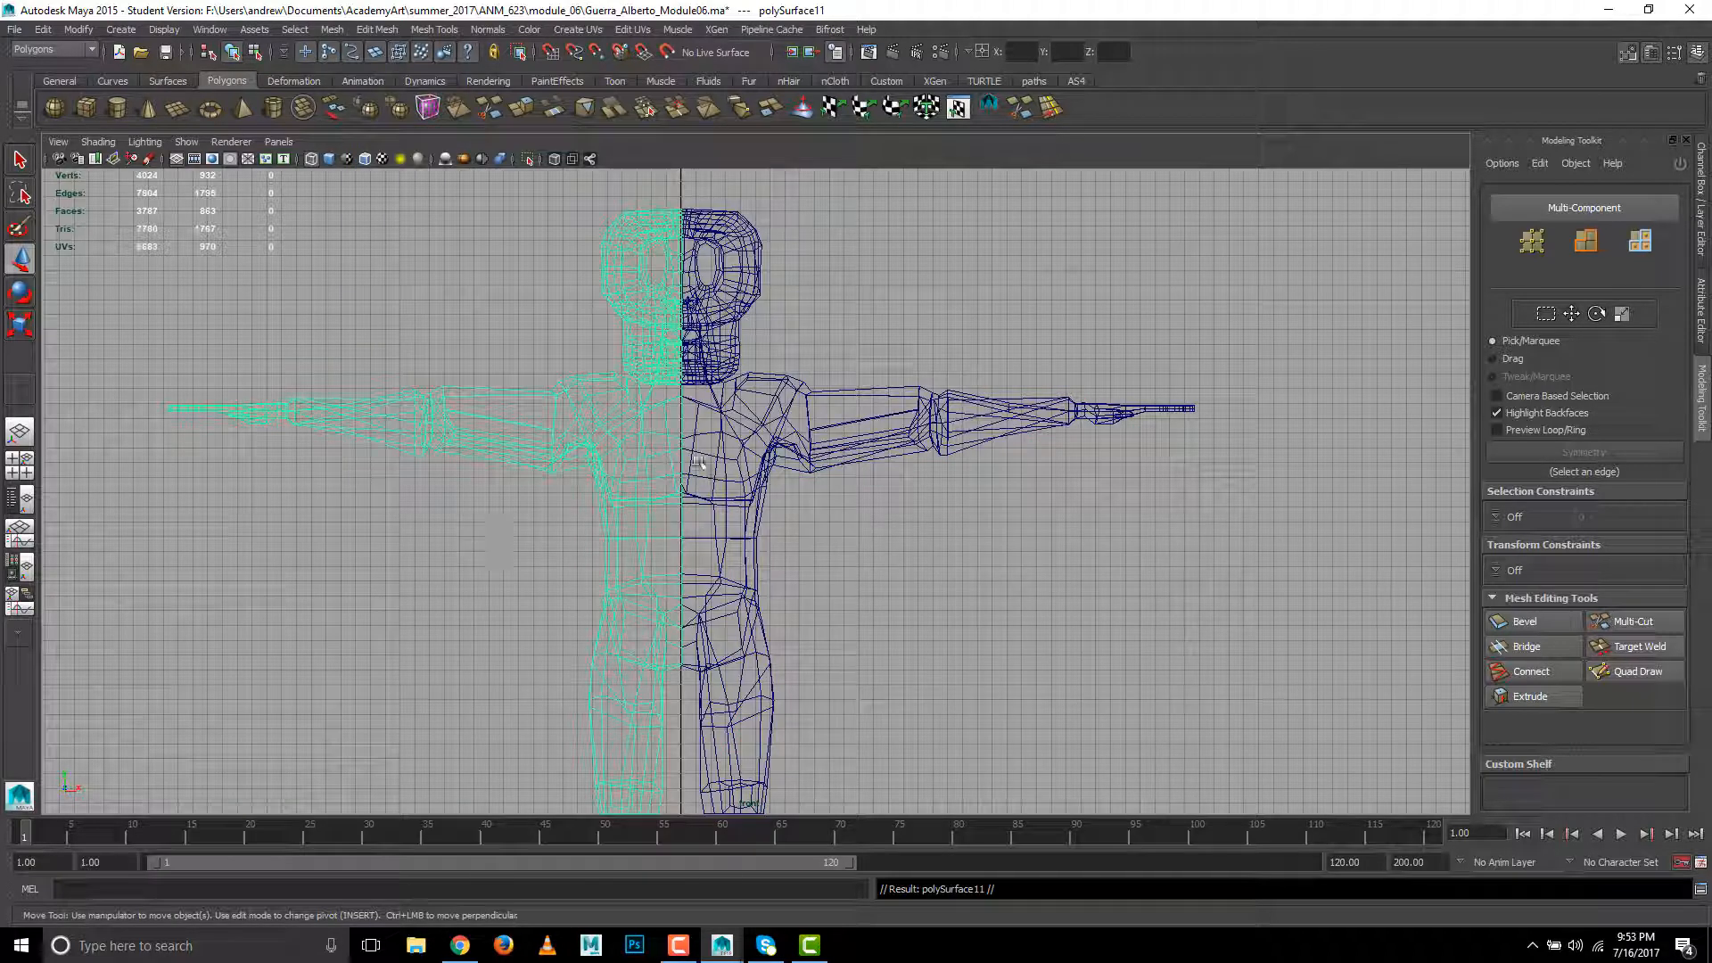
- Combine the original half and its mirrored copy into one polygon mesh
left_click(748, 546, "shift")
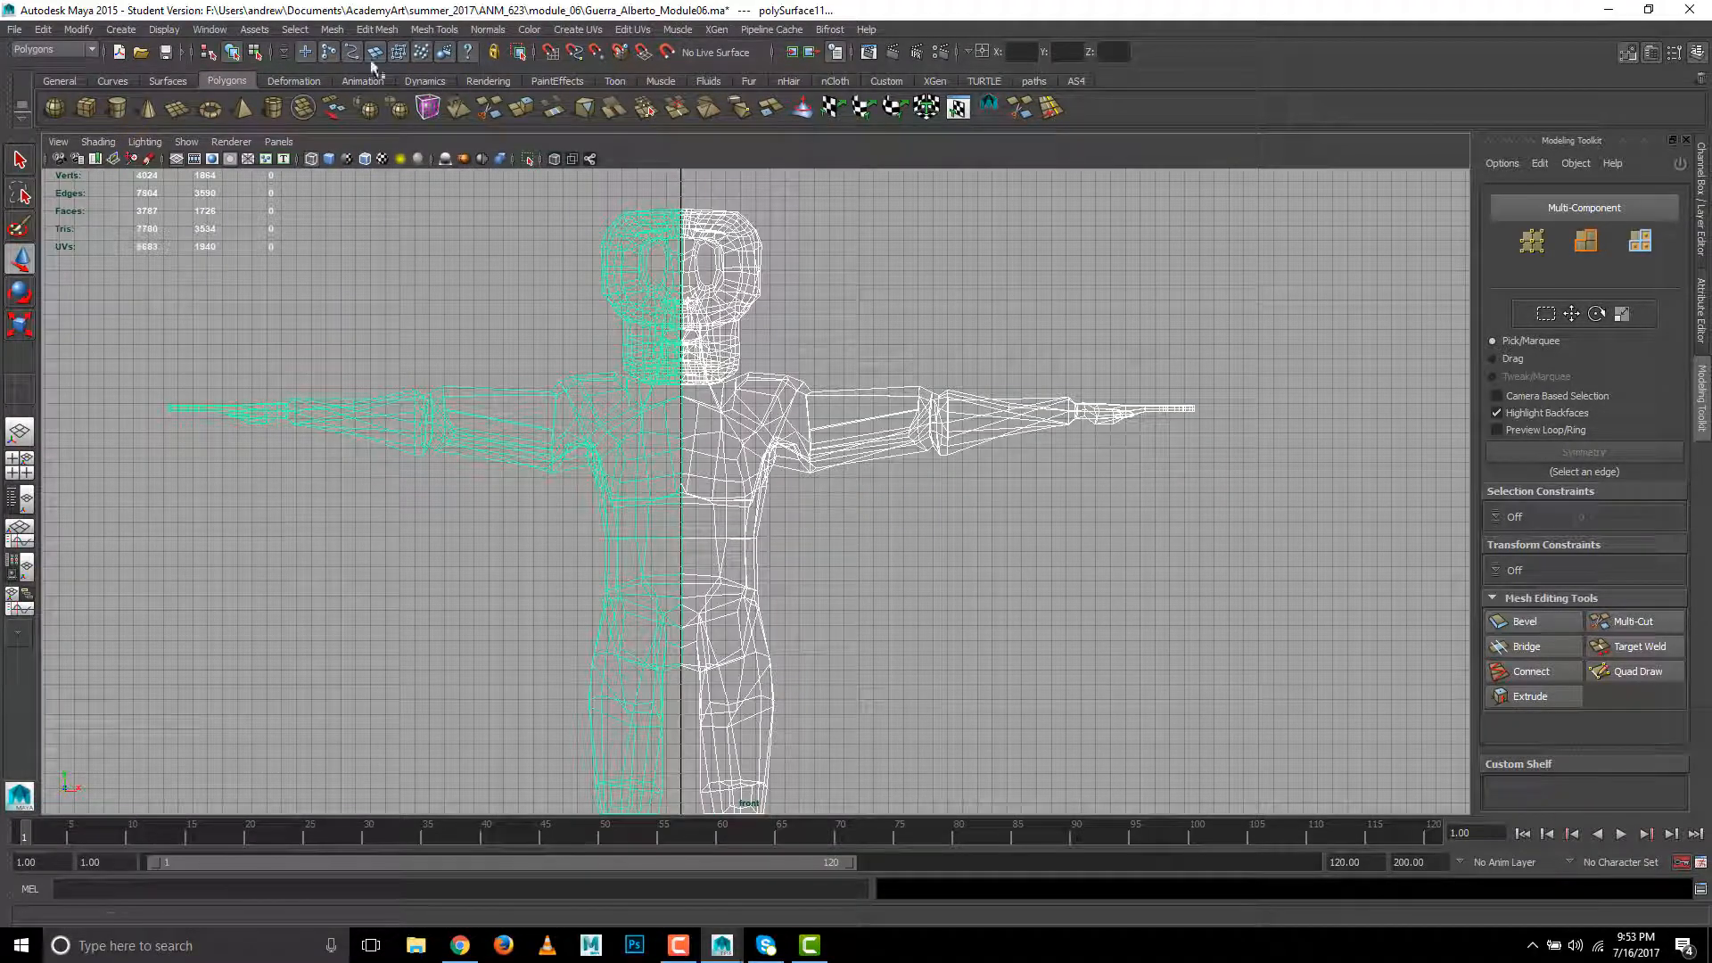
left_click(331, 29)
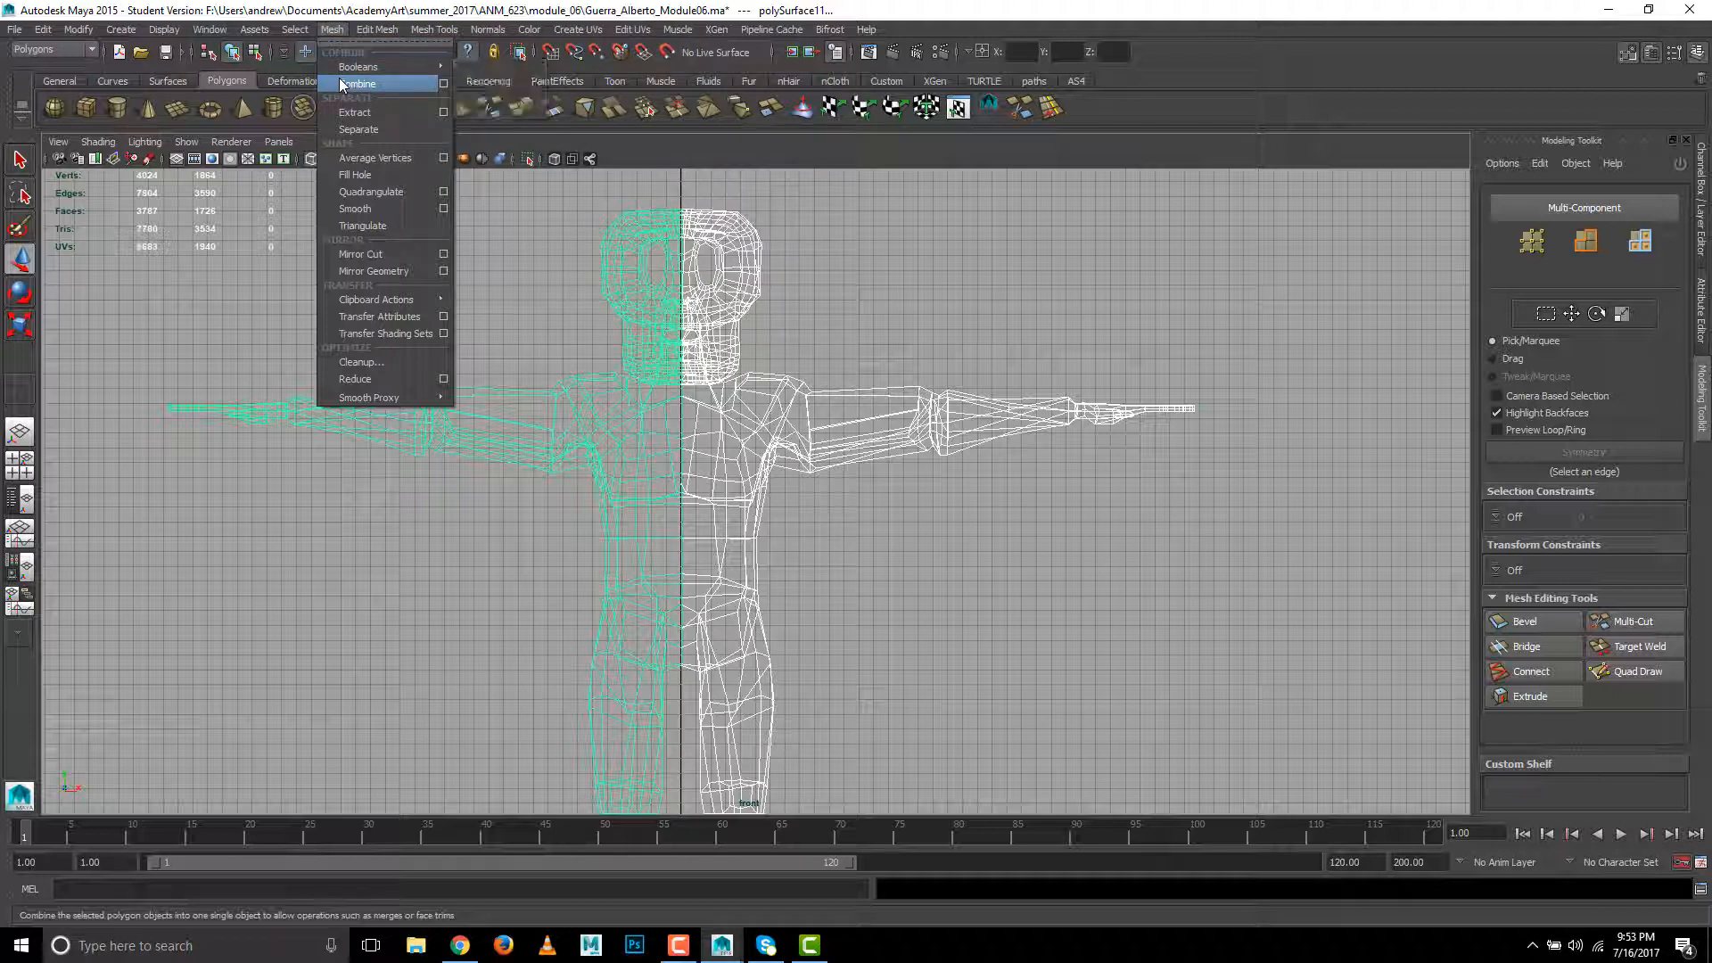
left_click(357, 64)
- Select the vertices along the body's centre line and merge them with a threshold of 0.01
right_click(671, 403)
left_click(582, 402)
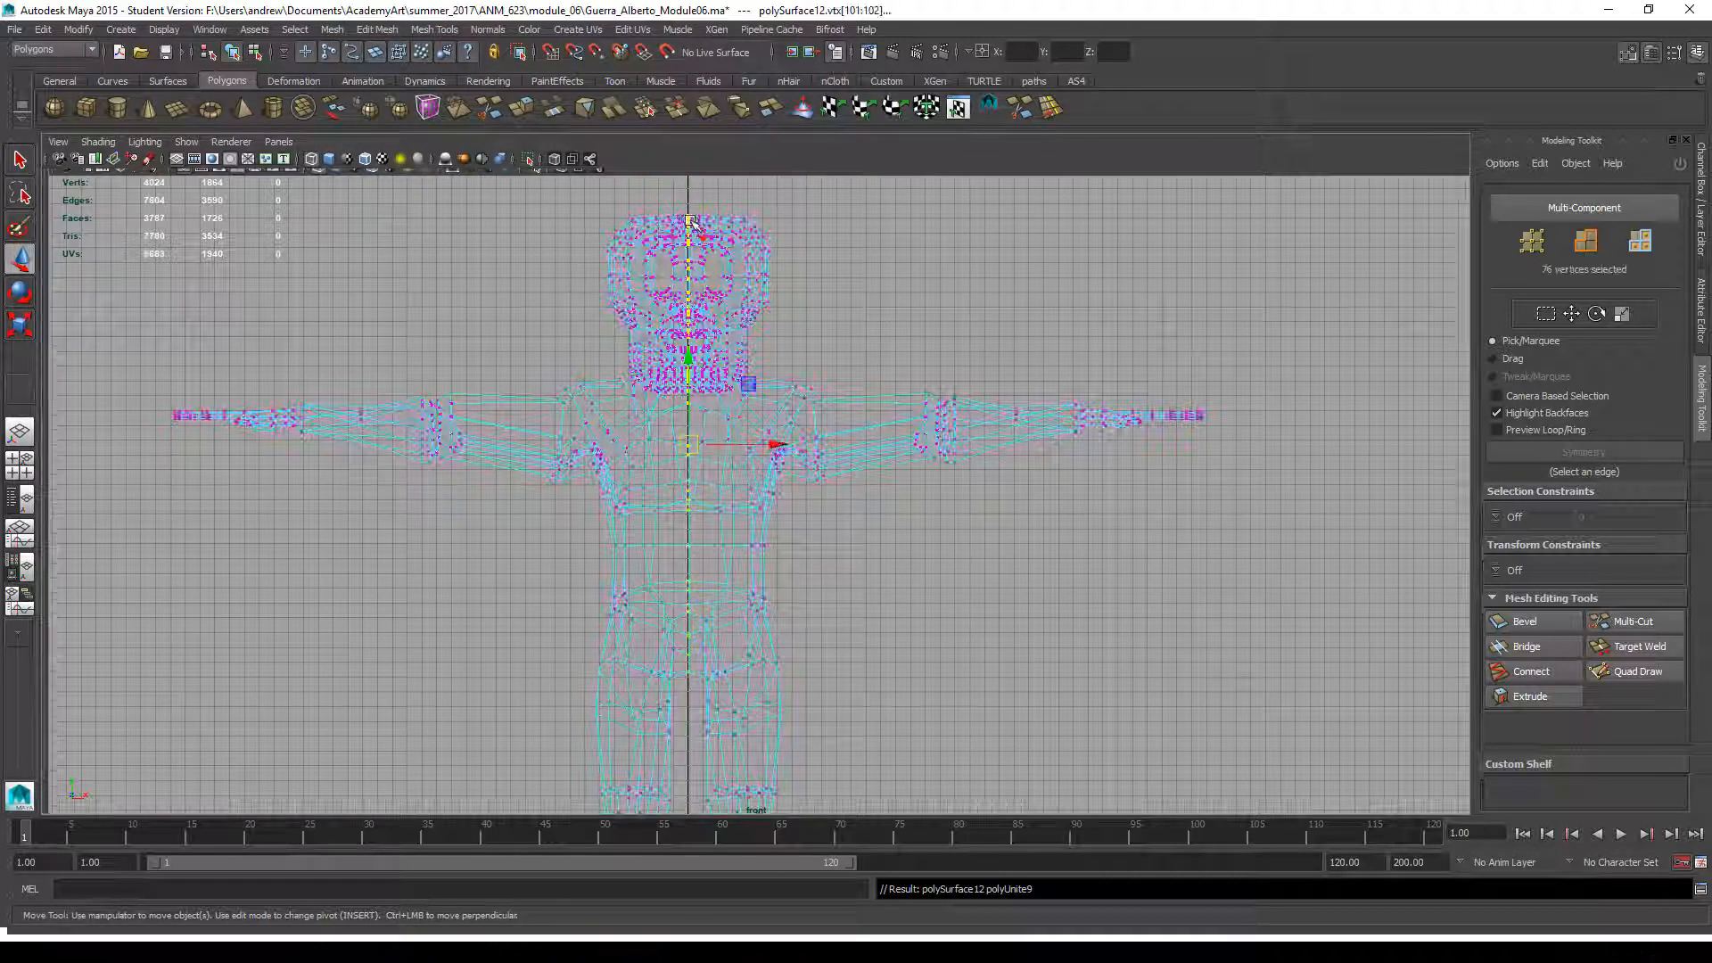
left_click_drag(696, 683, 660, 105)
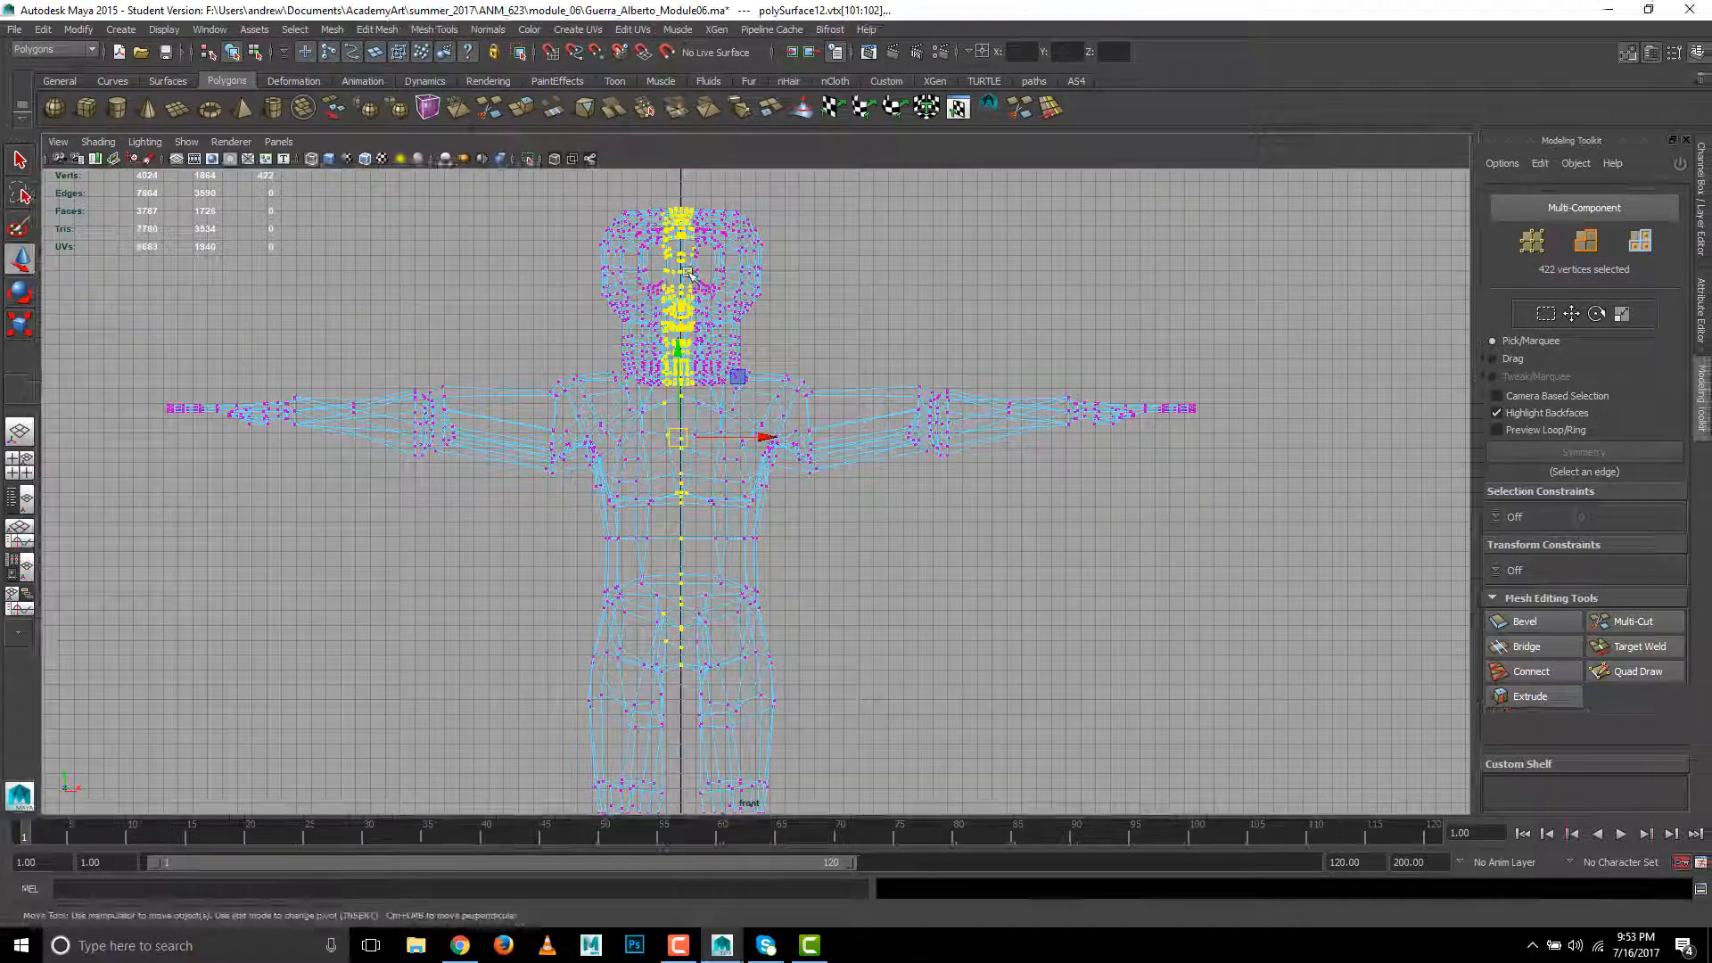
left_click(365, 29)
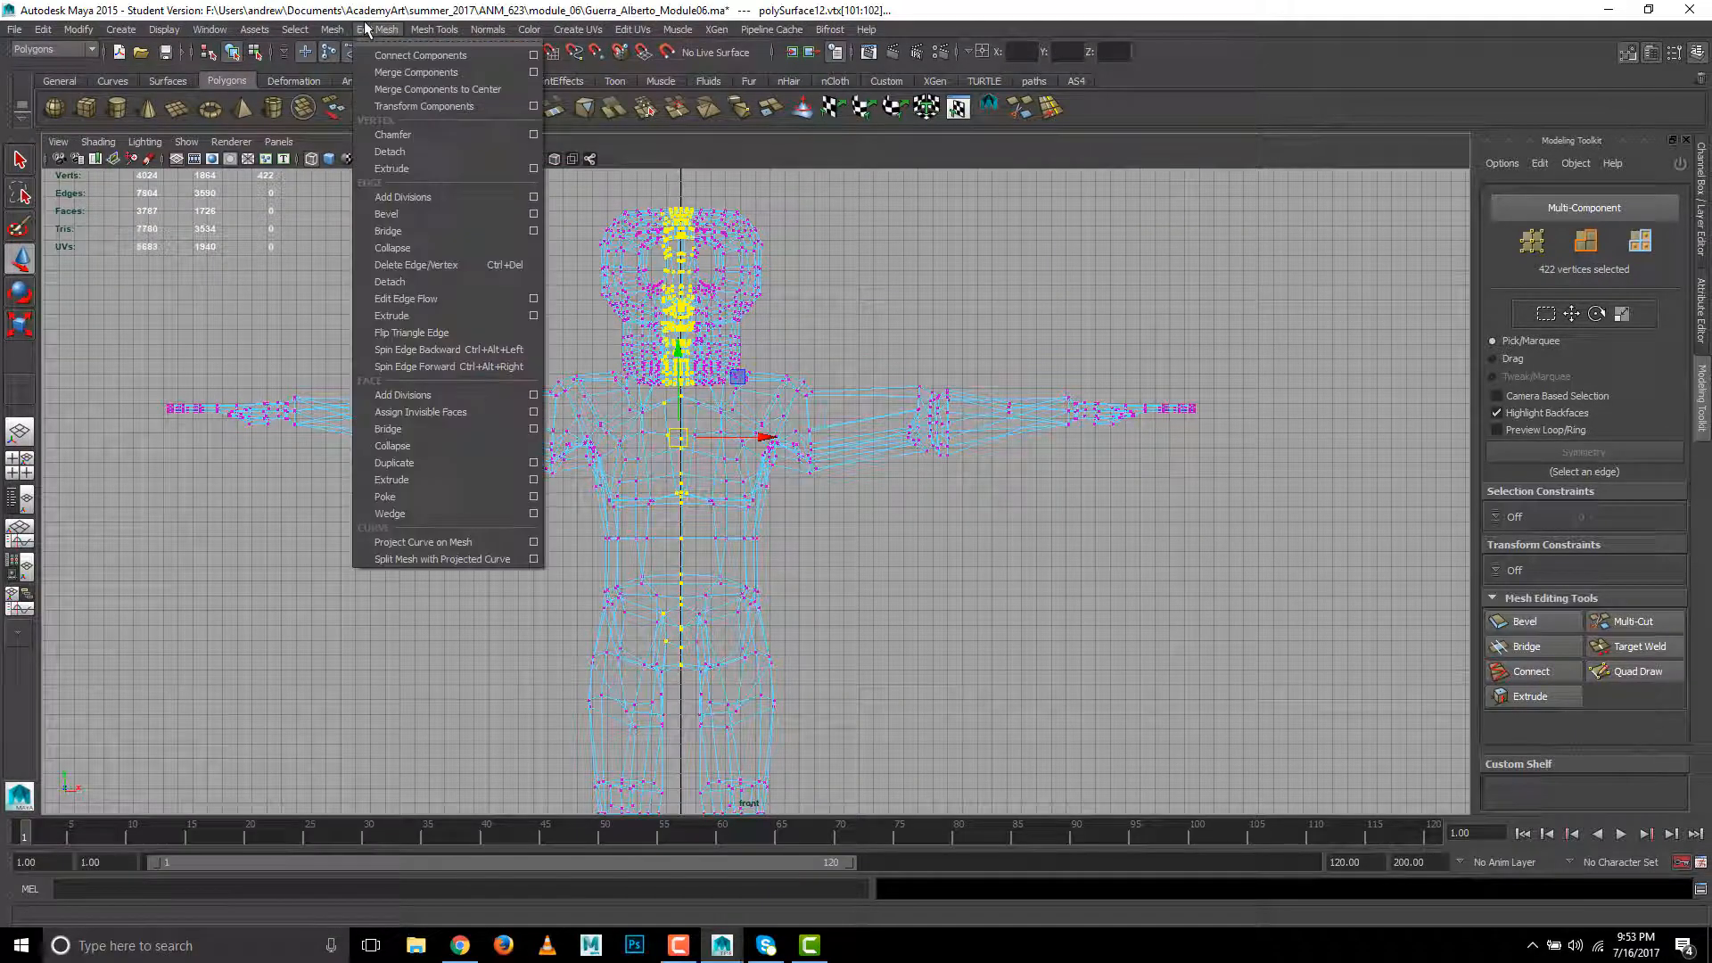
left_click(533, 72)
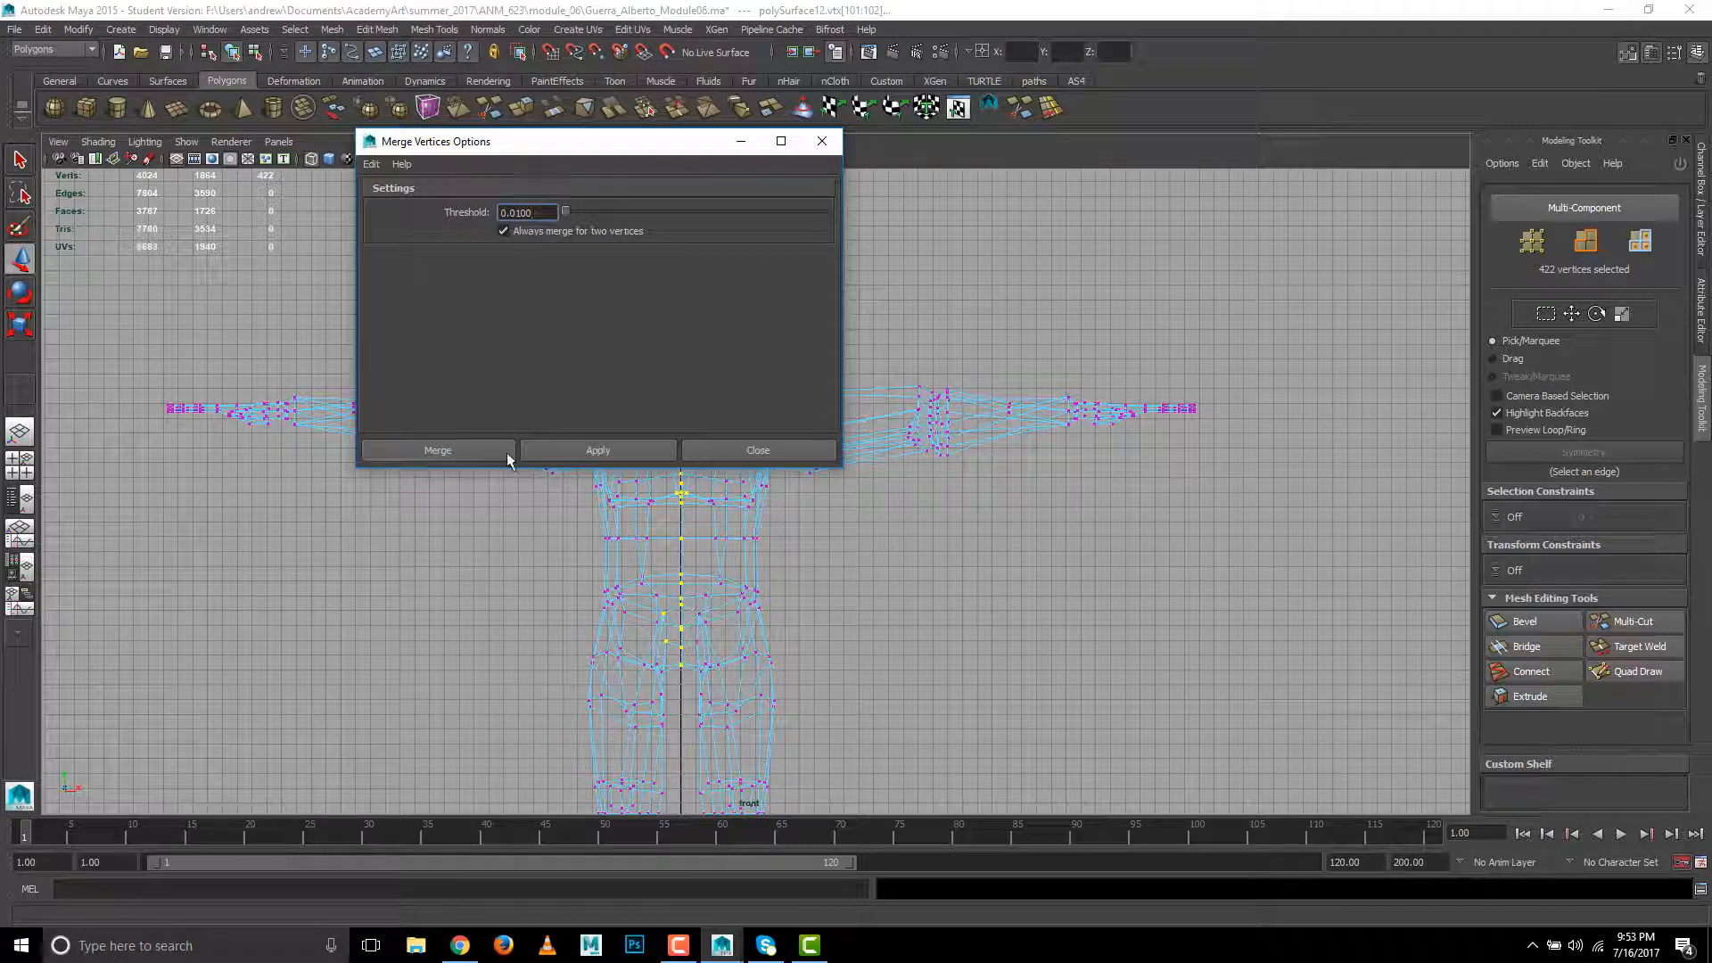
left_click(506, 453)
left_click(777, 363)
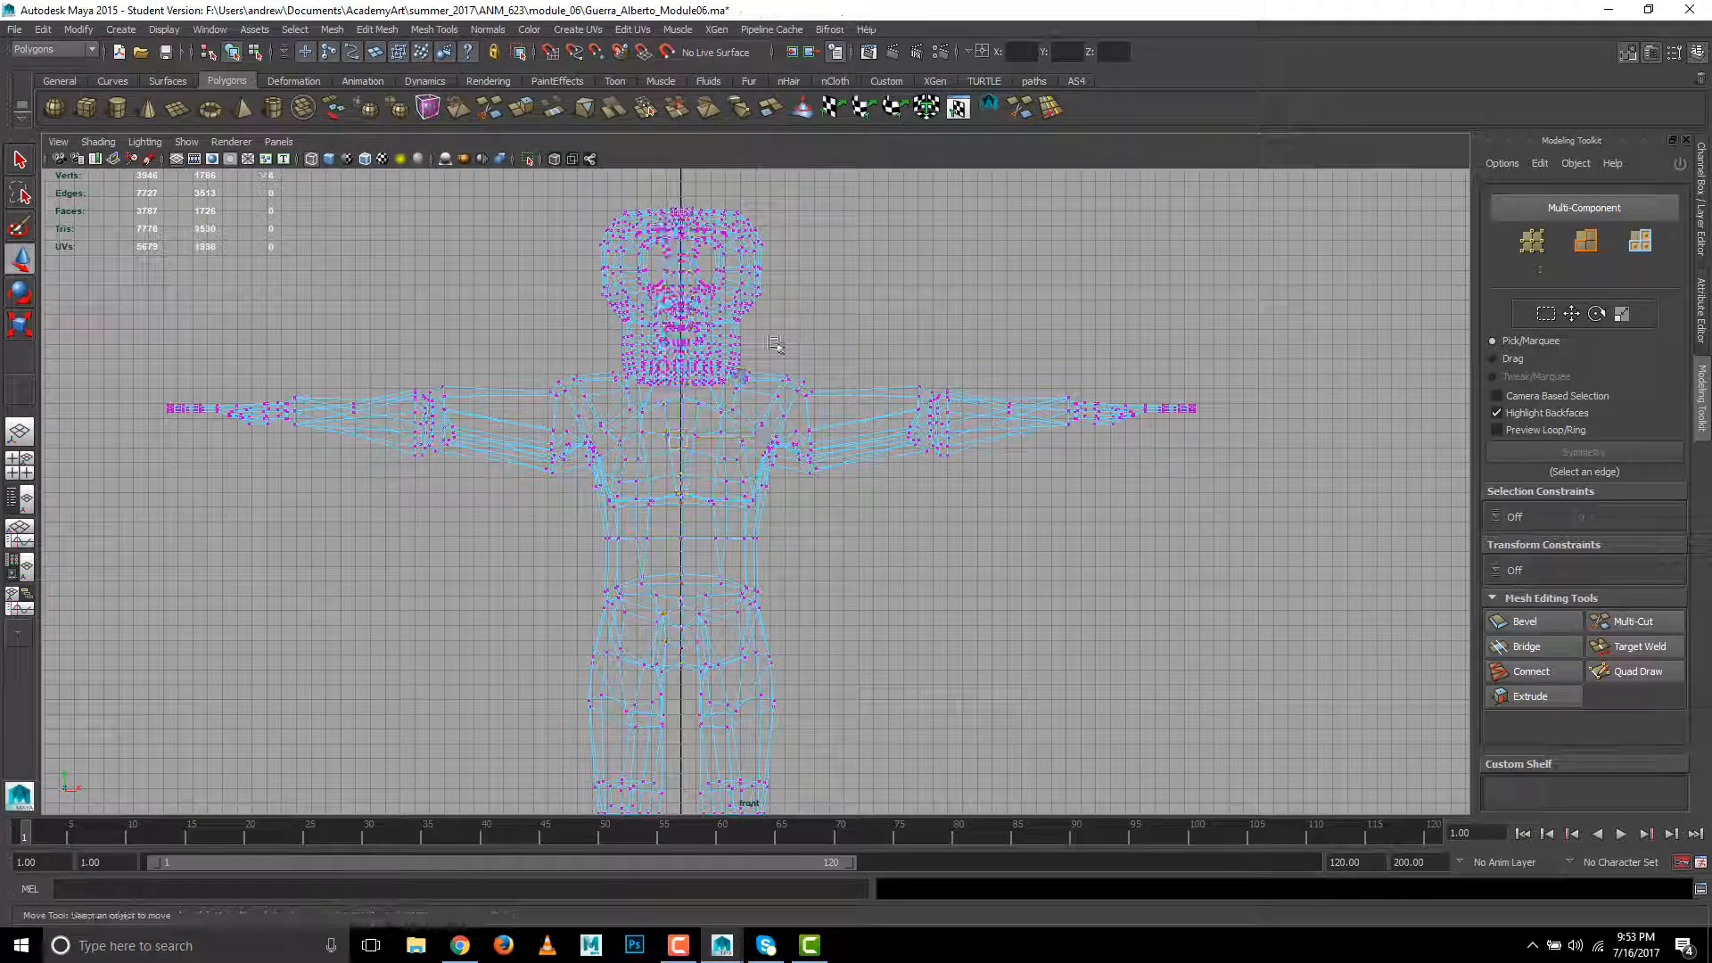
- Show the merged character shaded in the perspective view and select it in object mode
key("space")
key("space")
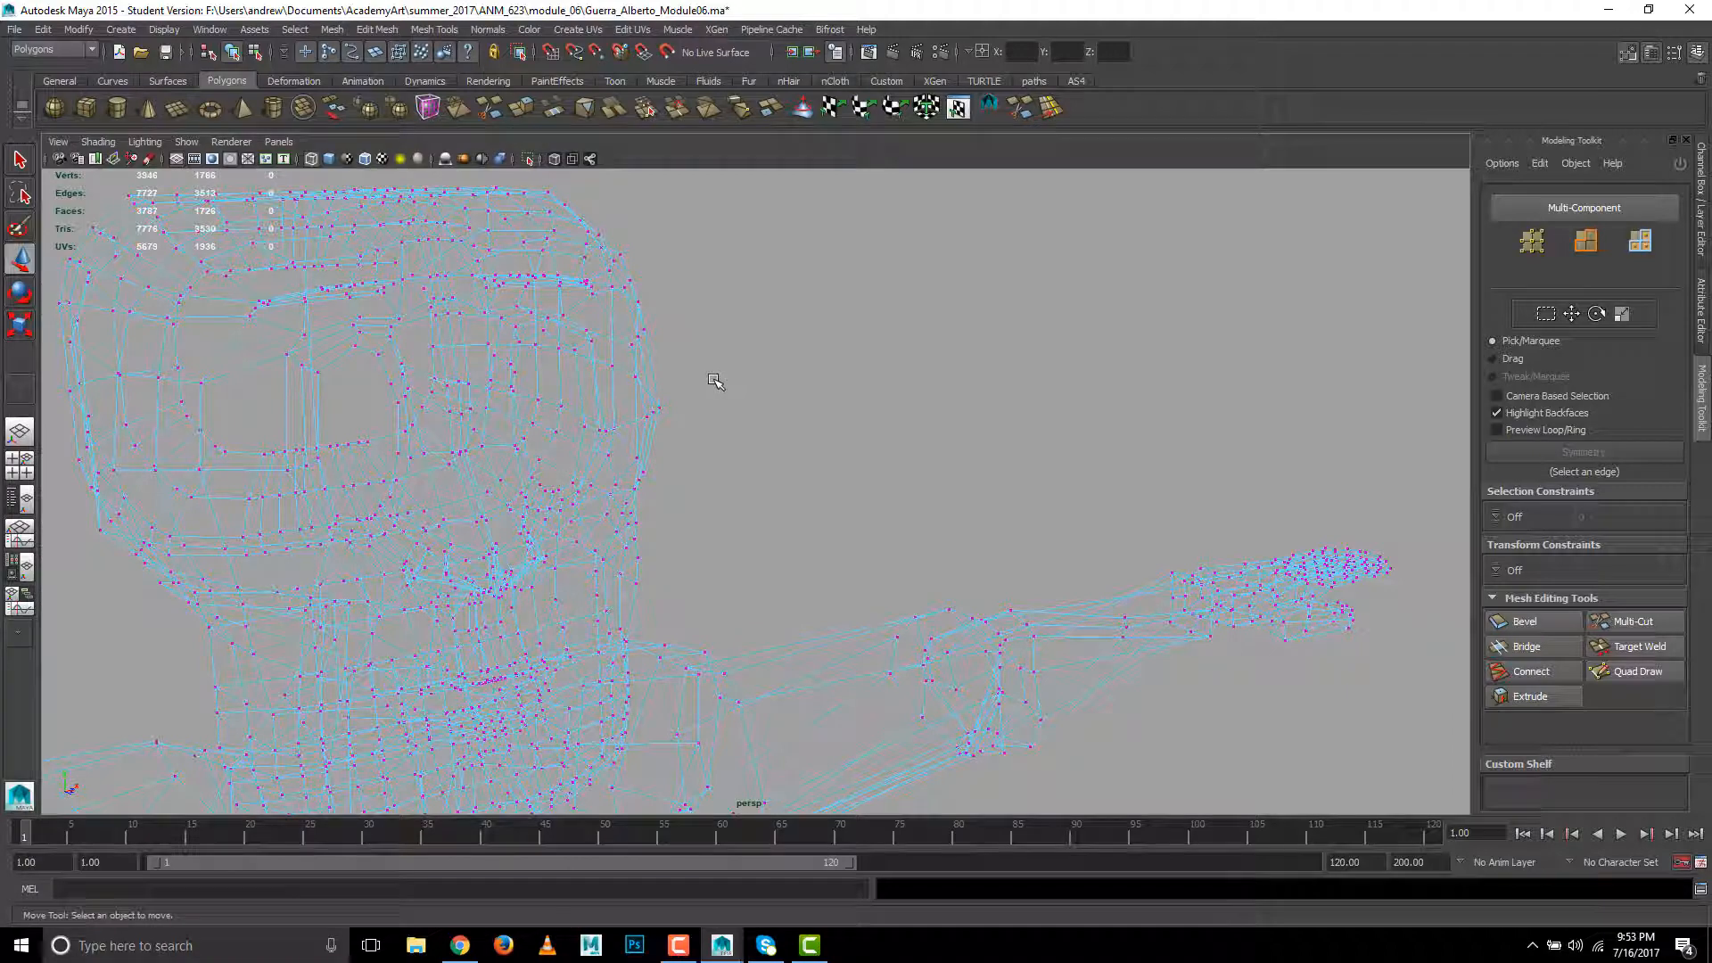
key("5")
scroll(698, 396, "down", 4)
scroll(698, 396, "up", 2)
left_click_drag(687, 441, 439, 442, "alt")
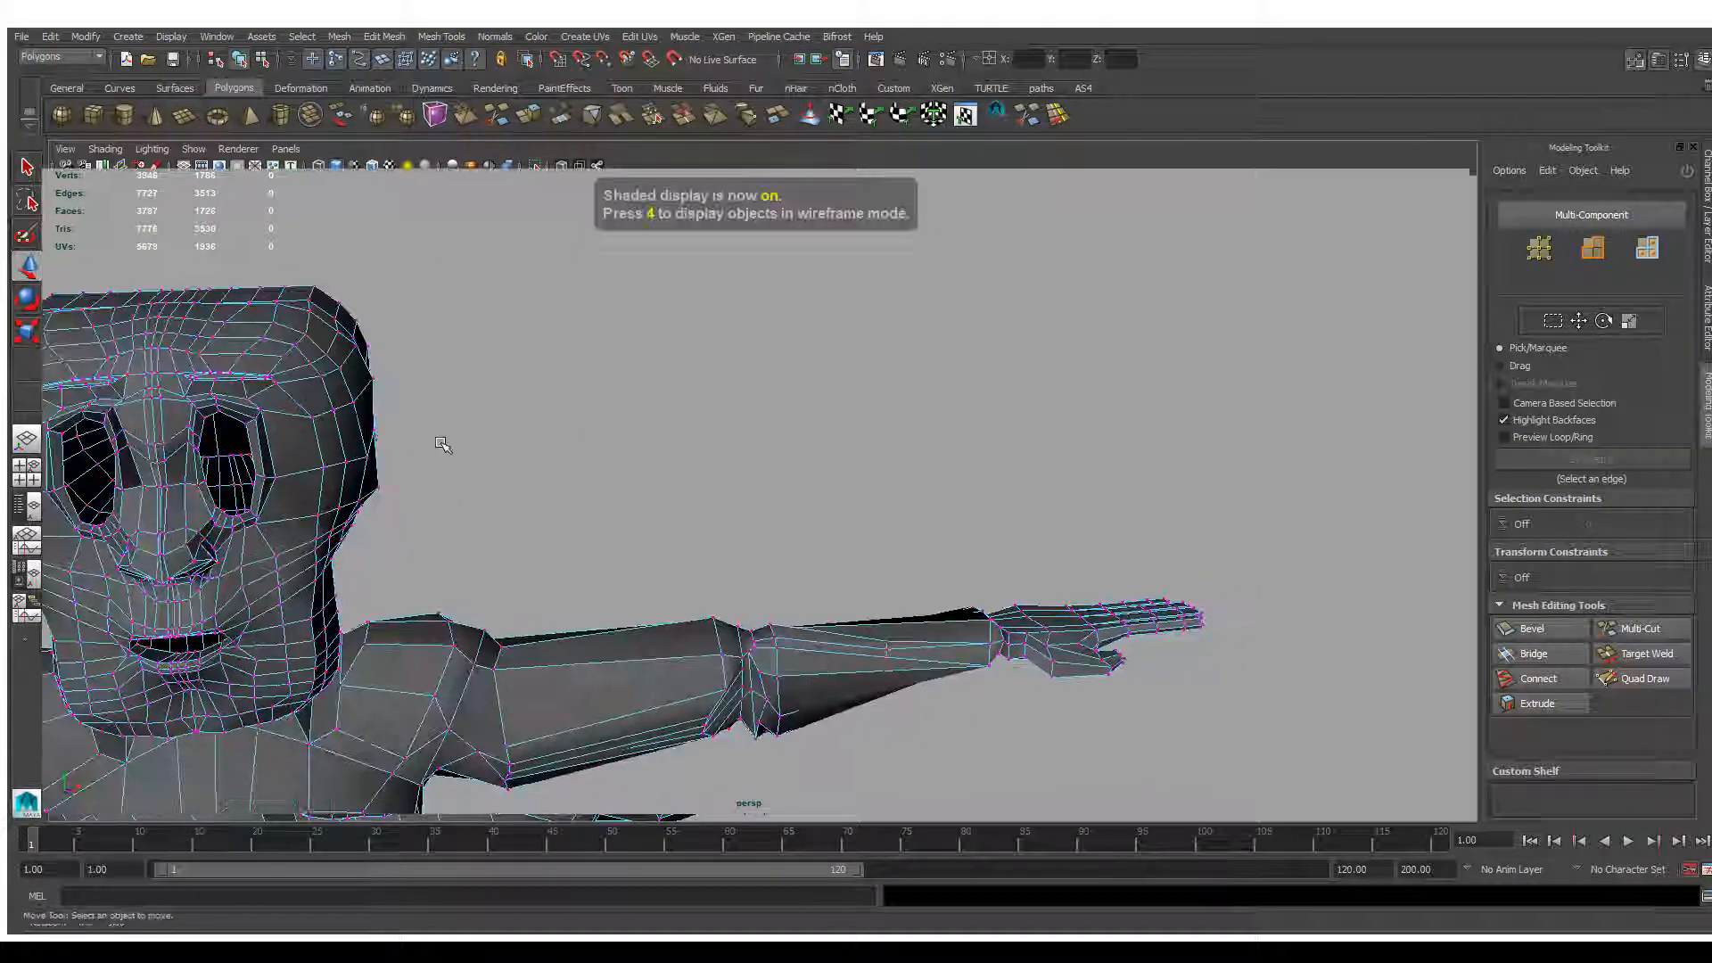
right_click(233, 434)
right_click_drag(236, 432, 326, 421)
left_click(341, 423)
middle_click_drag(478, 447, 661, 407, "alt")
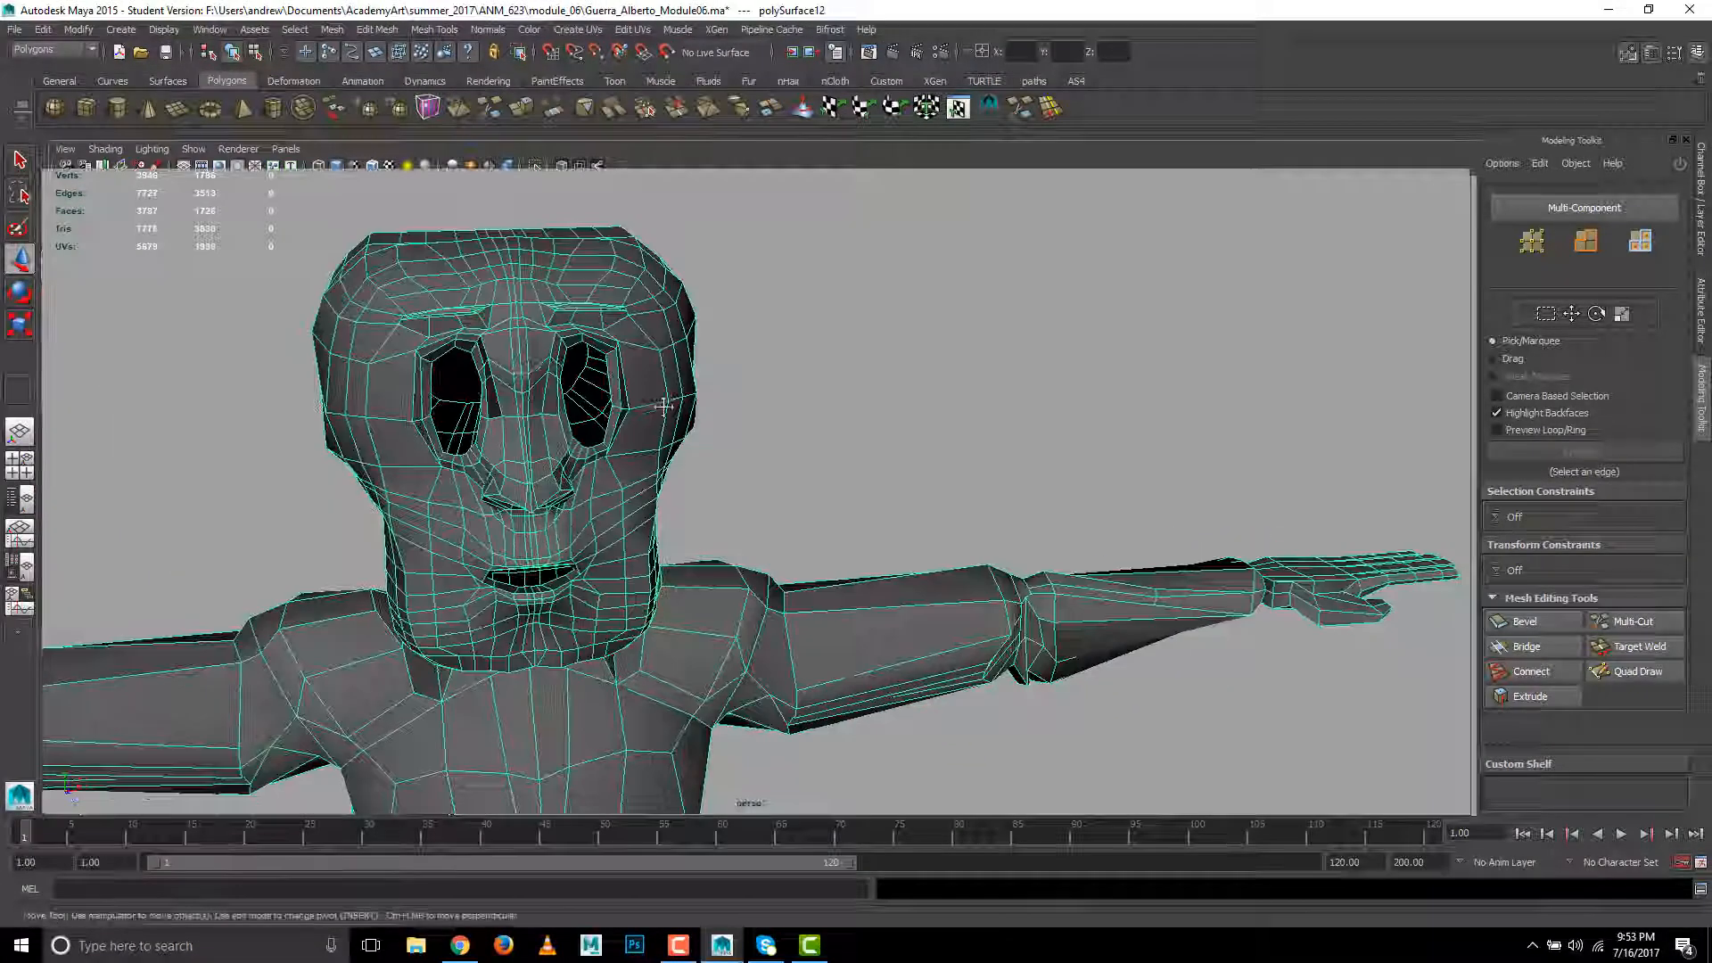
- Preview the character with mesh smoothing and return to the unsmoothed display
key("3")
left_click(756, 432)
mouse_move(764, 447)
left_mouse_down("alt")
mouse_move(784, 440)
mouse_move(750, 438)
left_mouse_up("alt")
left_click(470, 475)
key("1")
left_click(688, 441)
- Select a centre-line edge on the bridge of the nose and activate topological symmetry from it
middle_click_drag(420, 431, 661, 455, "alt")
right_click_drag(660, 455, 822, 447, "alt")
right_click_drag(321, 414, 328, 372)
double_click(397, 353)
left_click(396, 330)
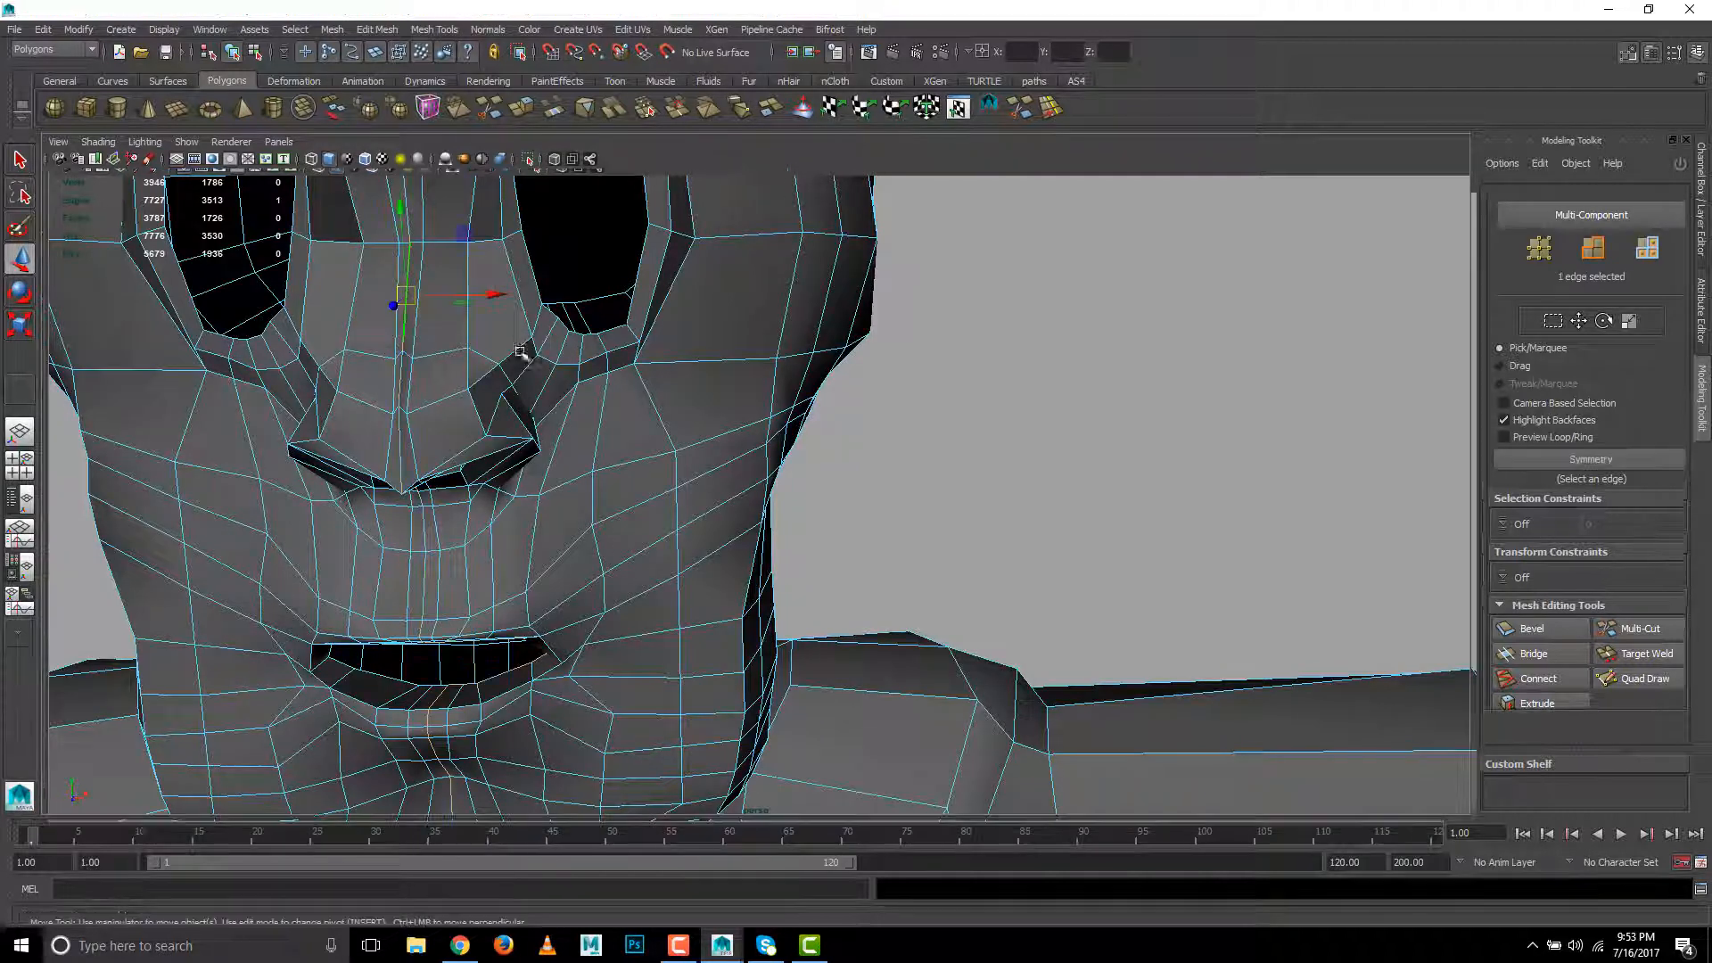
left_click(1539, 454)
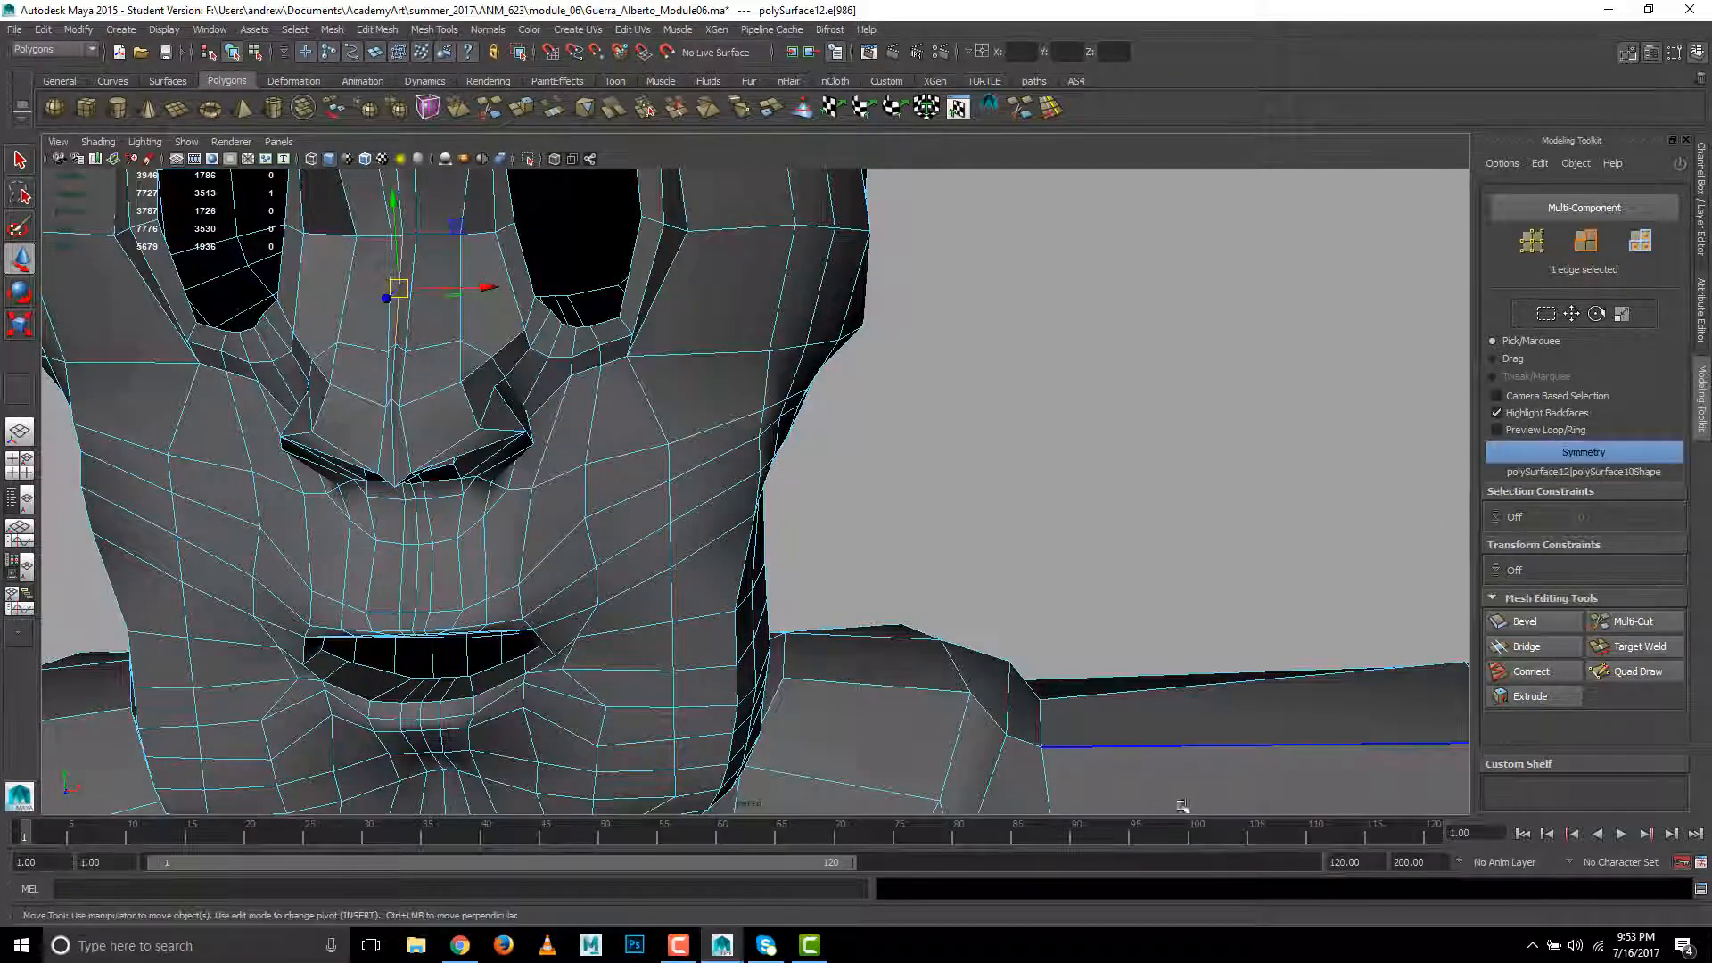
- Test the symmetry by selecting vertices at the side of the head, and clear the selection with the whole character in view
right_click_drag(776, 257, 703, 254)
left_click_drag(881, 331, 910, 339)
middle_click_drag(965, 312, 1048, 413, "alt")
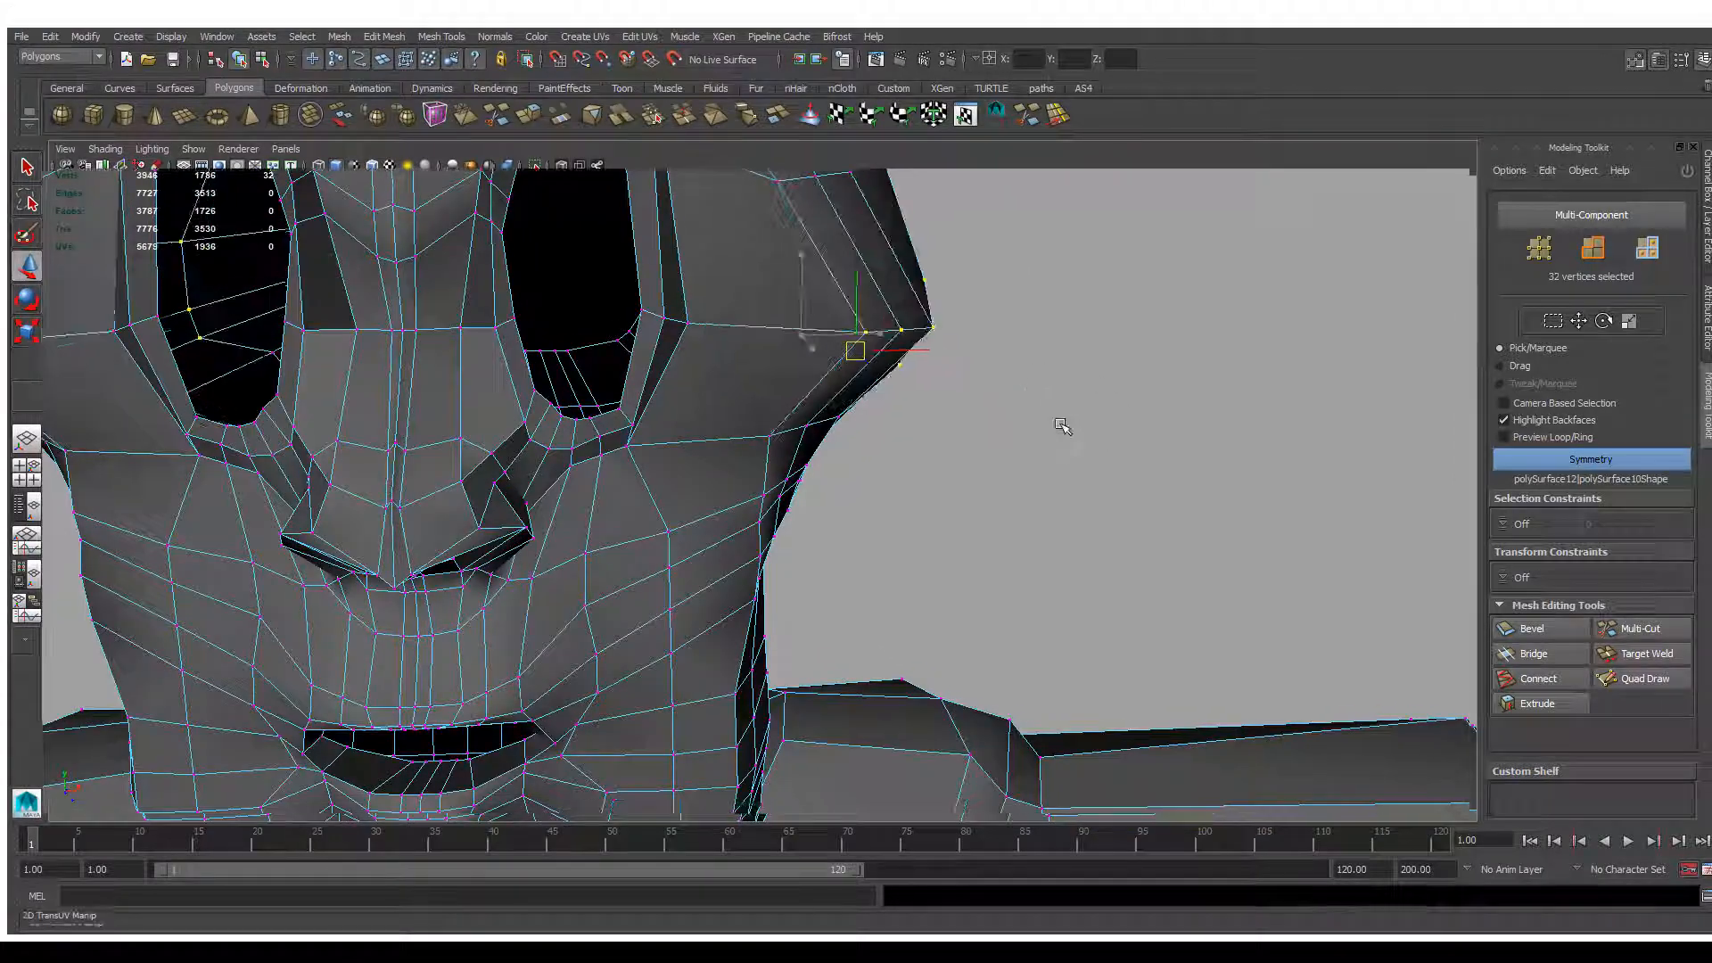
scroll(999, 423, "down", 10)
right_click_drag(756, 593, 829, 533)
left_click(956, 454)
middle_click_drag(895, 576, 919, 259, "alt")
right_click_drag(918, 258, 793, 455, "alt")
middle_click_drag(747, 414, 737, 478, "alt")
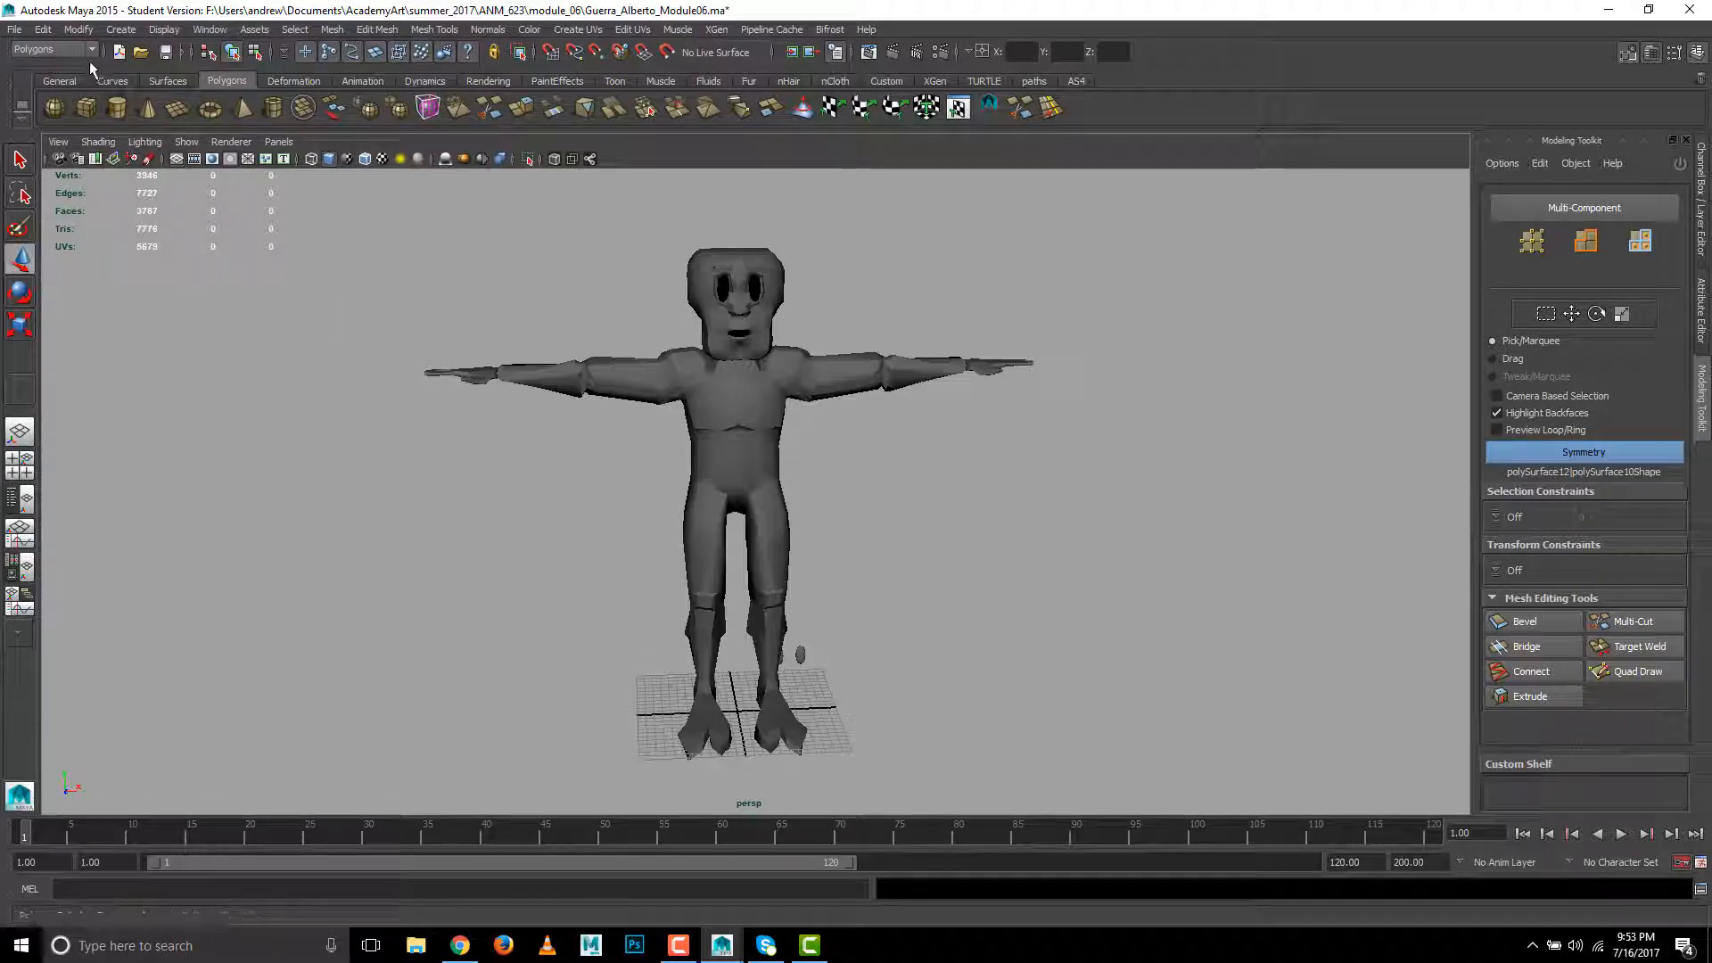
- Save the scene as a new Maya ASCII file, adding _symmetrical to the current file name
left_click(13, 30)
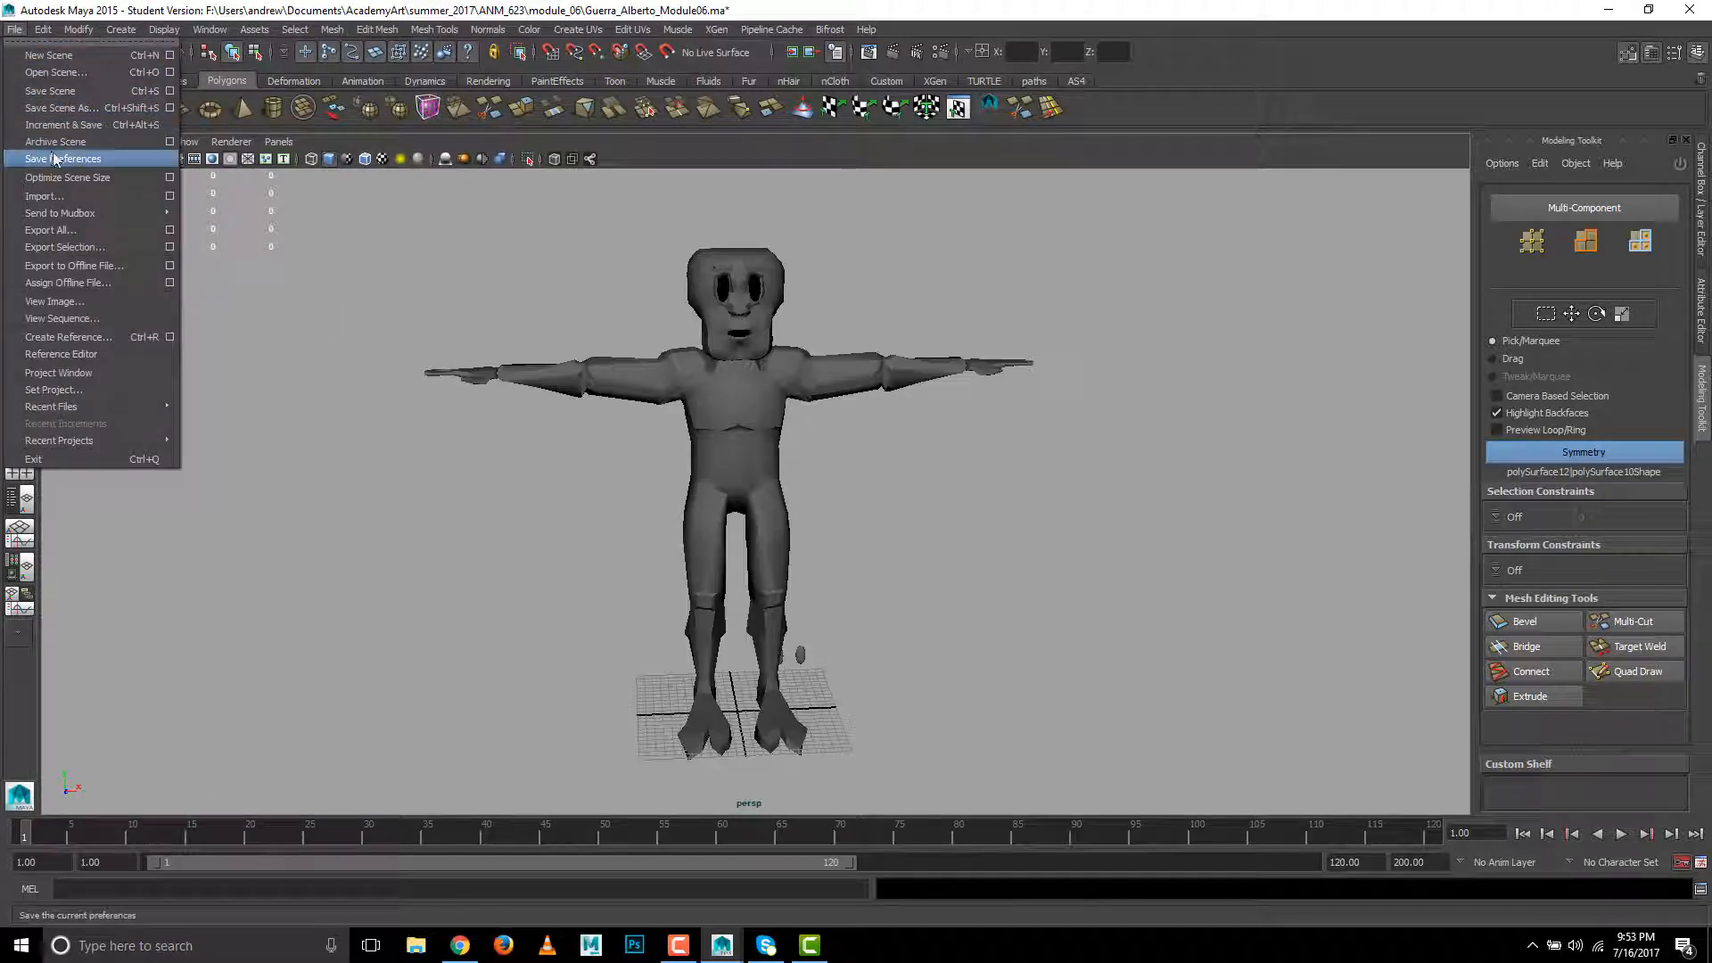
left_click(61, 109)
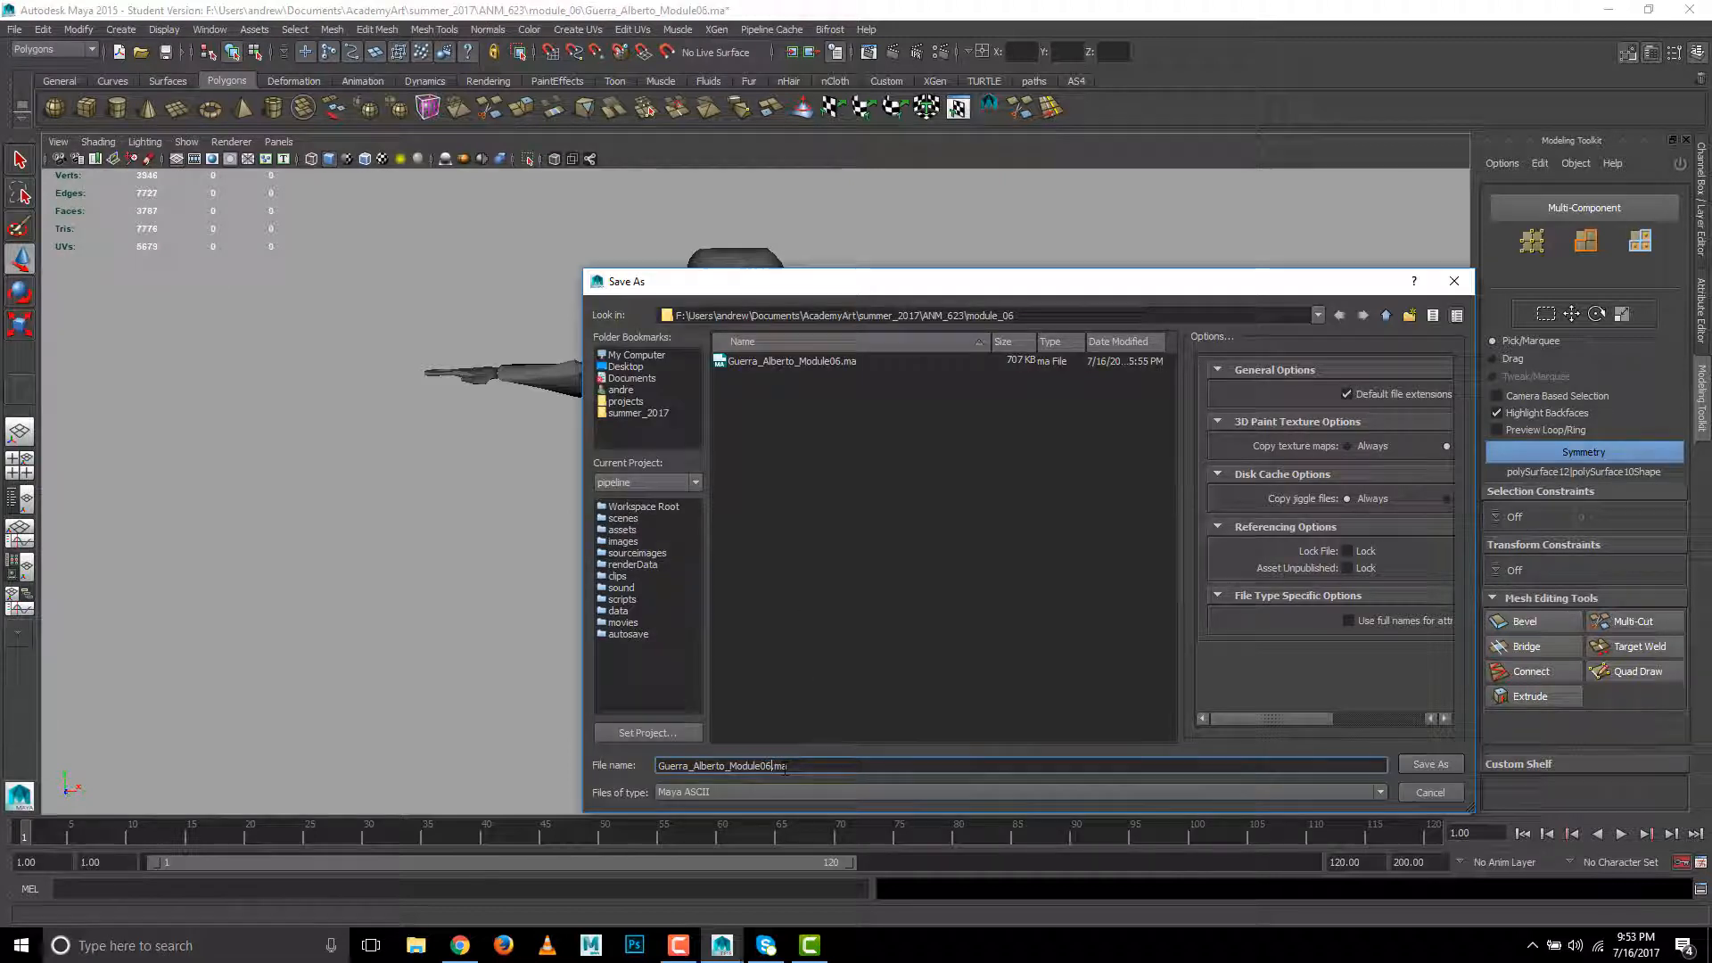
type("_symmet")
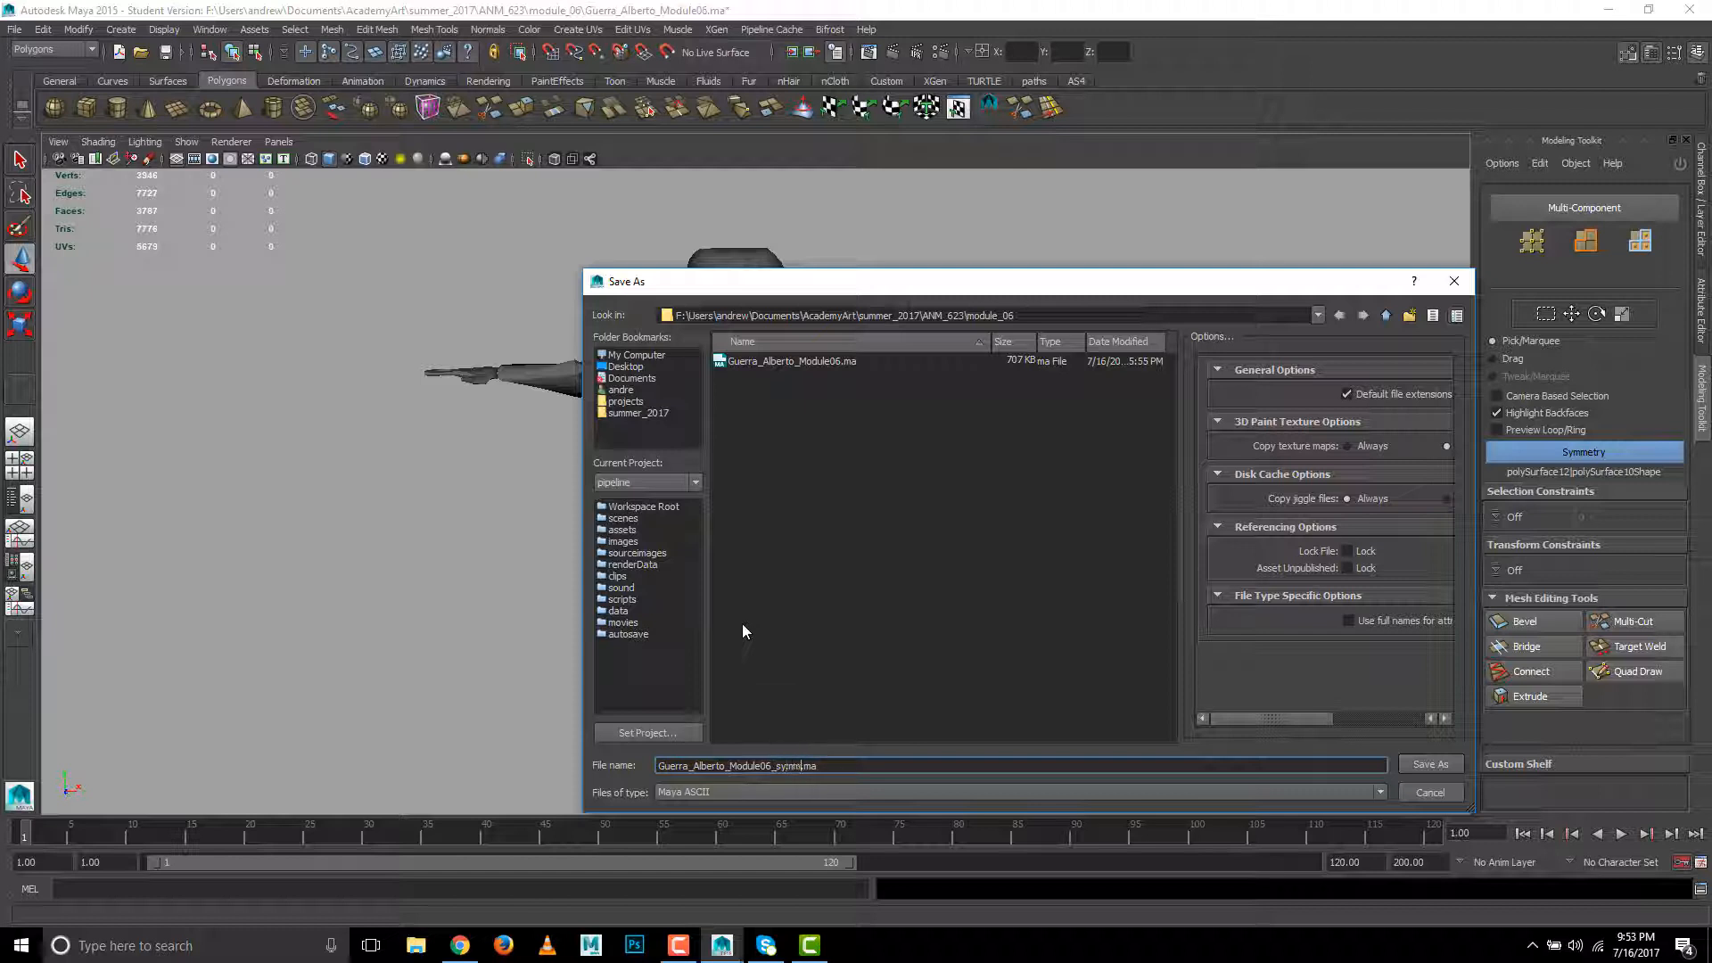
type("rical")
key("Return")
key("Return")
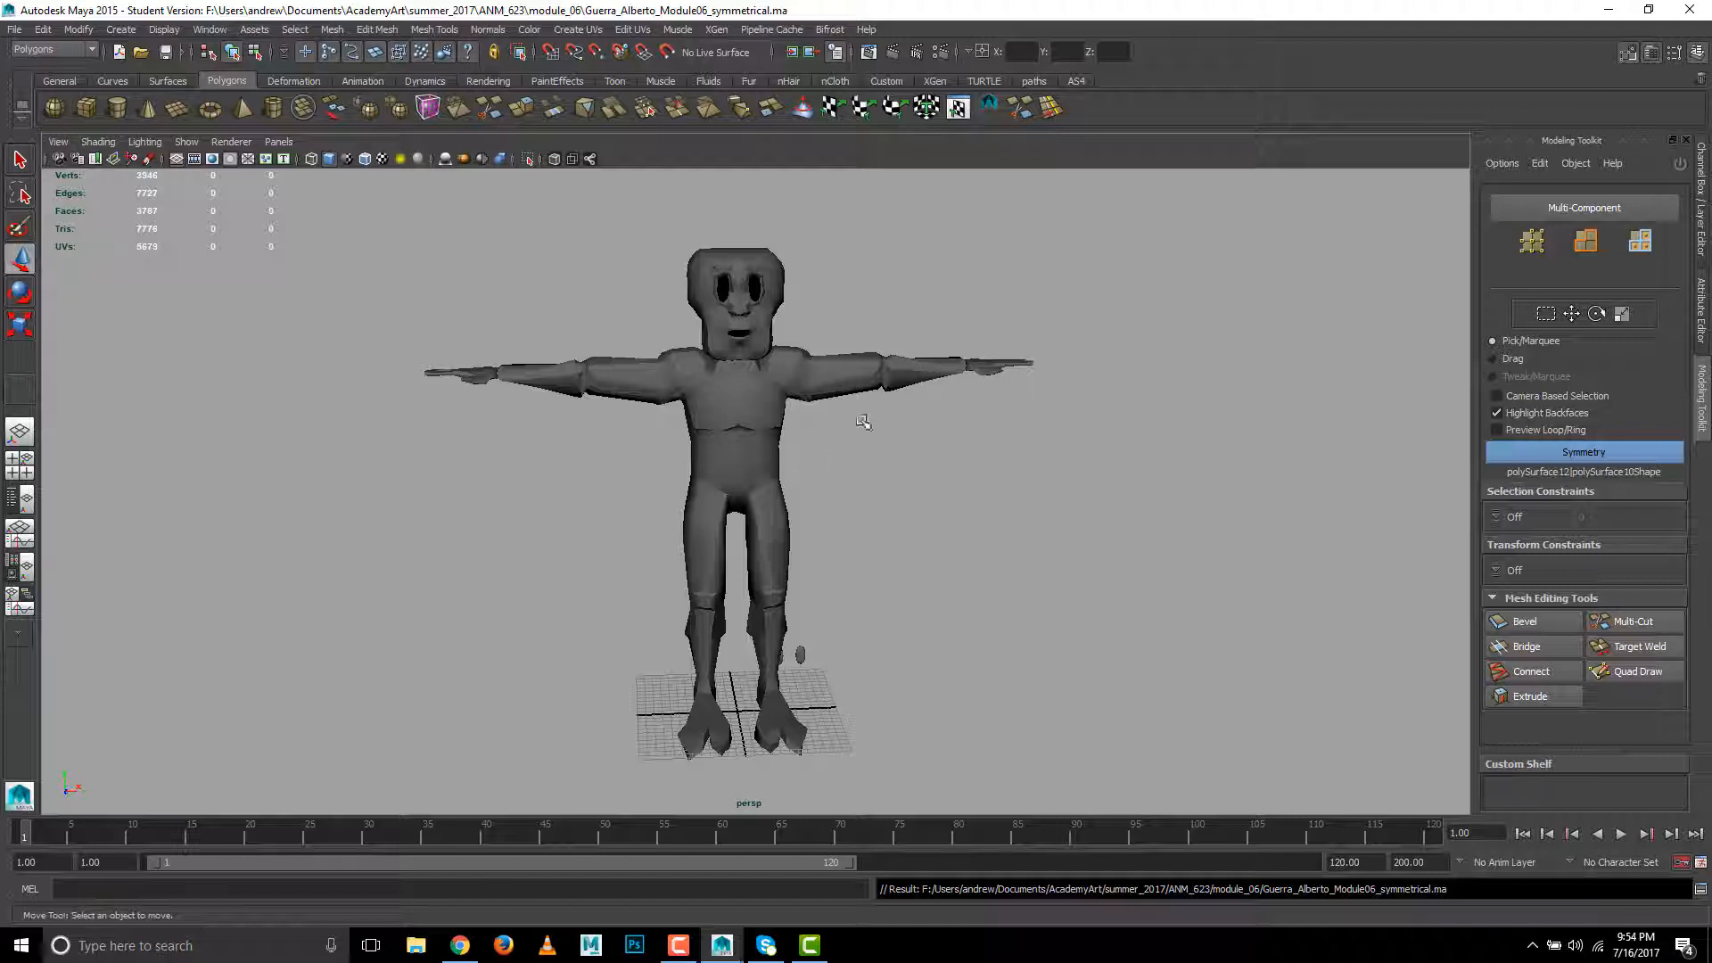
- Examine the symmetrical body from the side, front and shoulder area, and test symmetric edge selection on it
left_click_drag(848, 440, 803, 436, "alt")
right_click_drag(803, 436, 956, 436, "alt")
left_click_drag(955, 436, 736, 481, "alt")
left_click(543, 407)
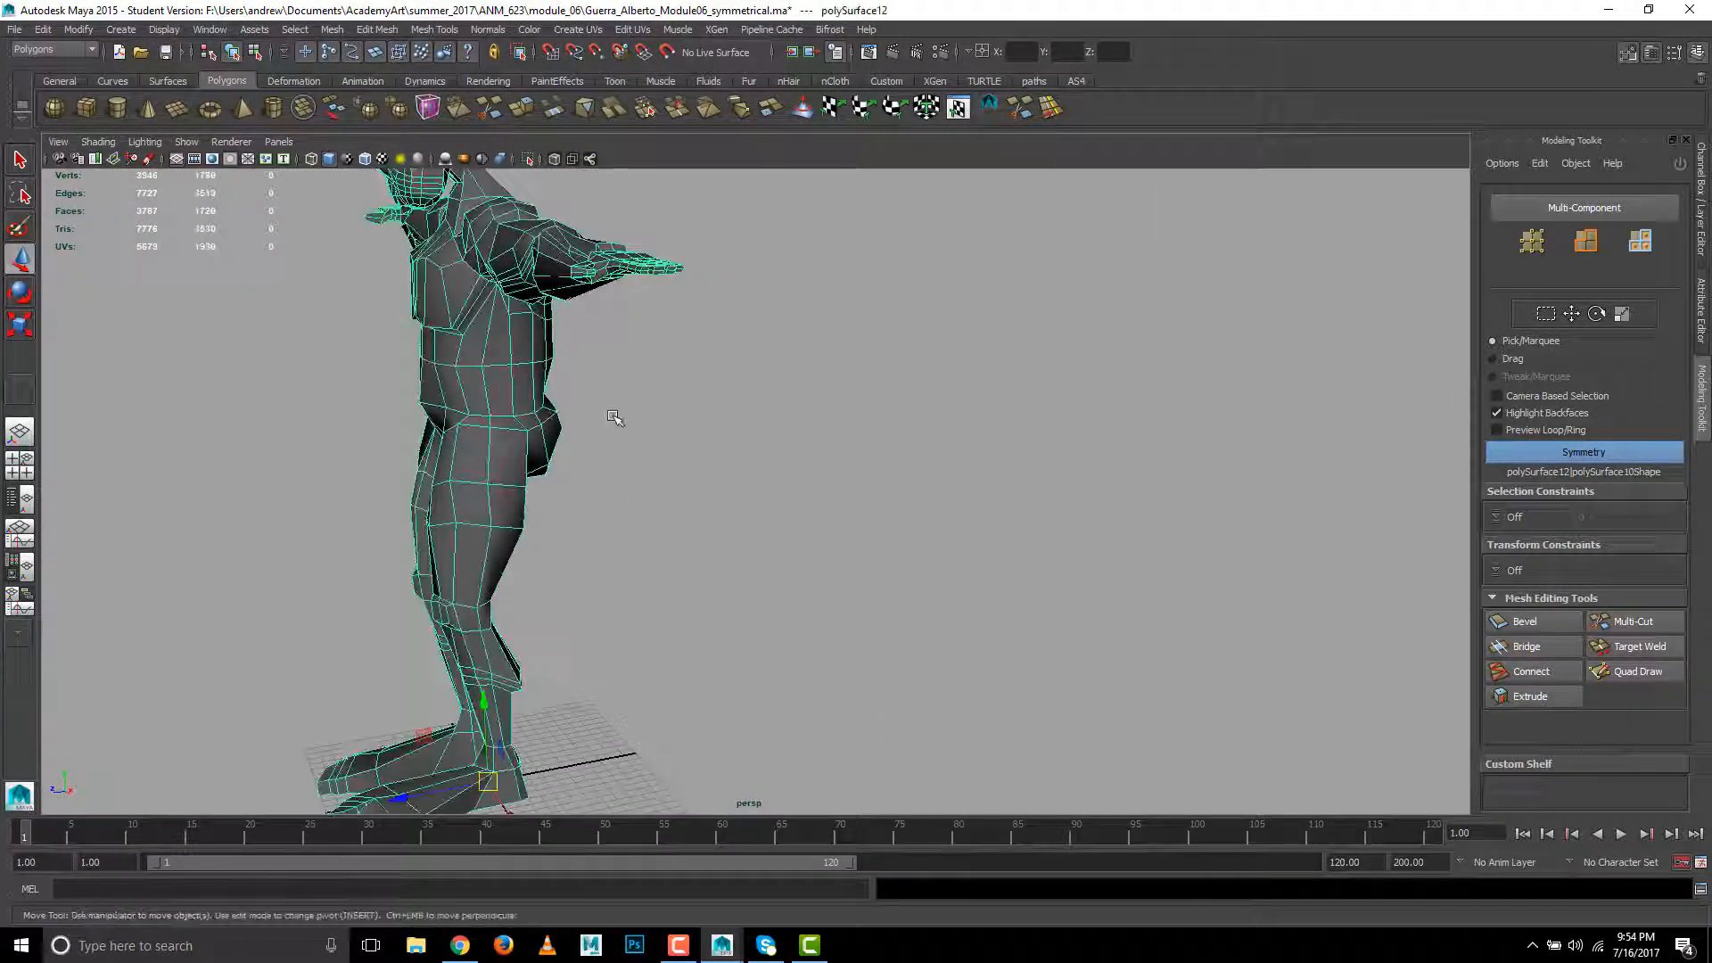
middle_click_drag(614, 416, 900, 502, "alt")
left_click_drag(901, 503, 1047, 505, "alt")
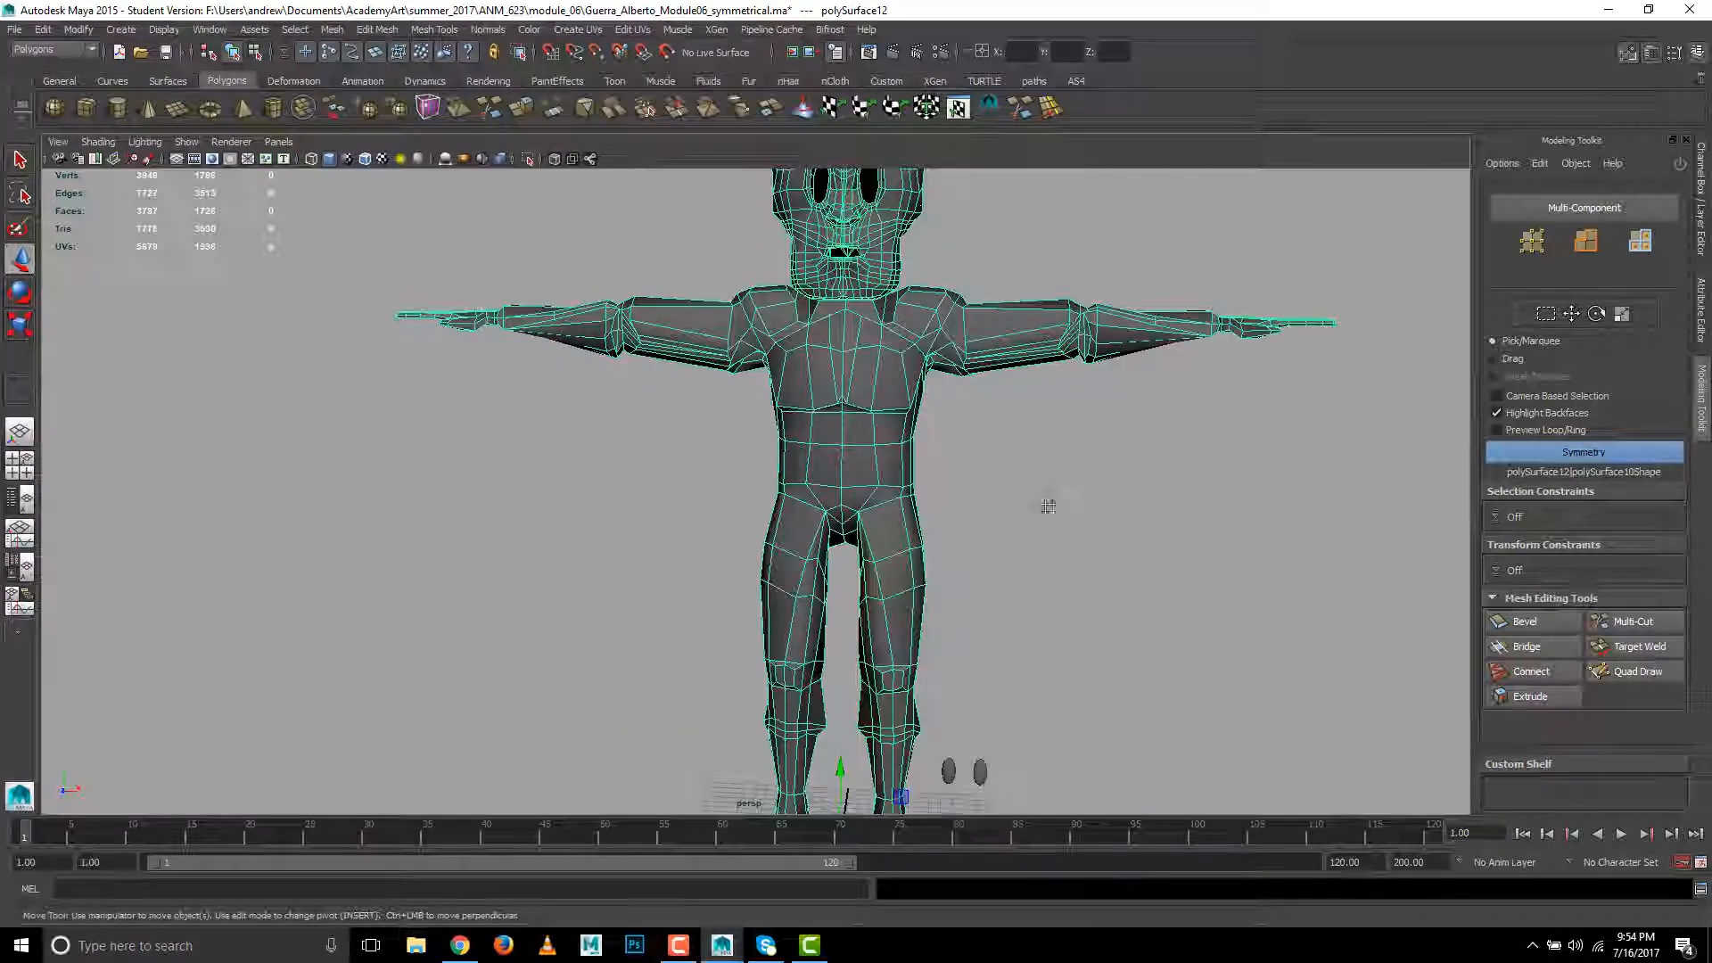
middle_click_drag(1049, 507, 992, 612, "alt")
left_click_drag(992, 612, 685, 558, "alt")
right_click_drag(685, 557, 986, 351, "alt")
left_click_drag(986, 352, 650, 432, "alt")
right_click_drag(650, 432, 643, 383)
double_click(685, 406)
left_click_drag(1033, 472, 532, 458, "alt")
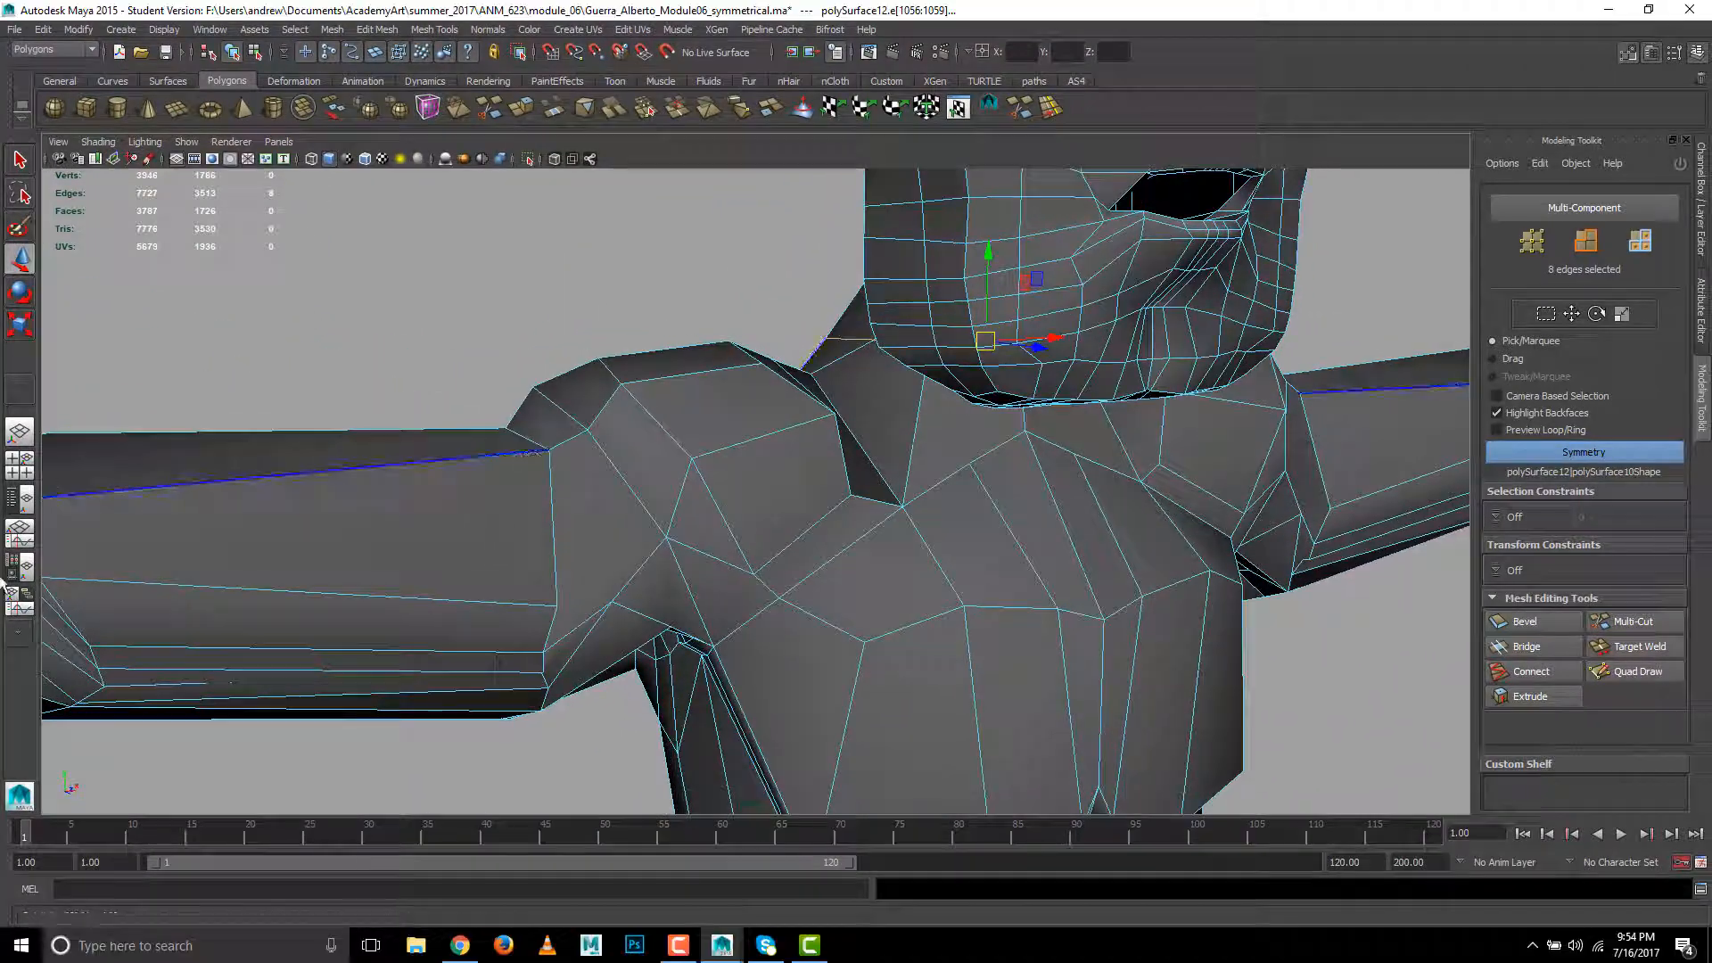
- Set up two side-by-side panes with the UV Texture Editor beside the perspective view, and select the whole character in object mode
left_click(16, 637)
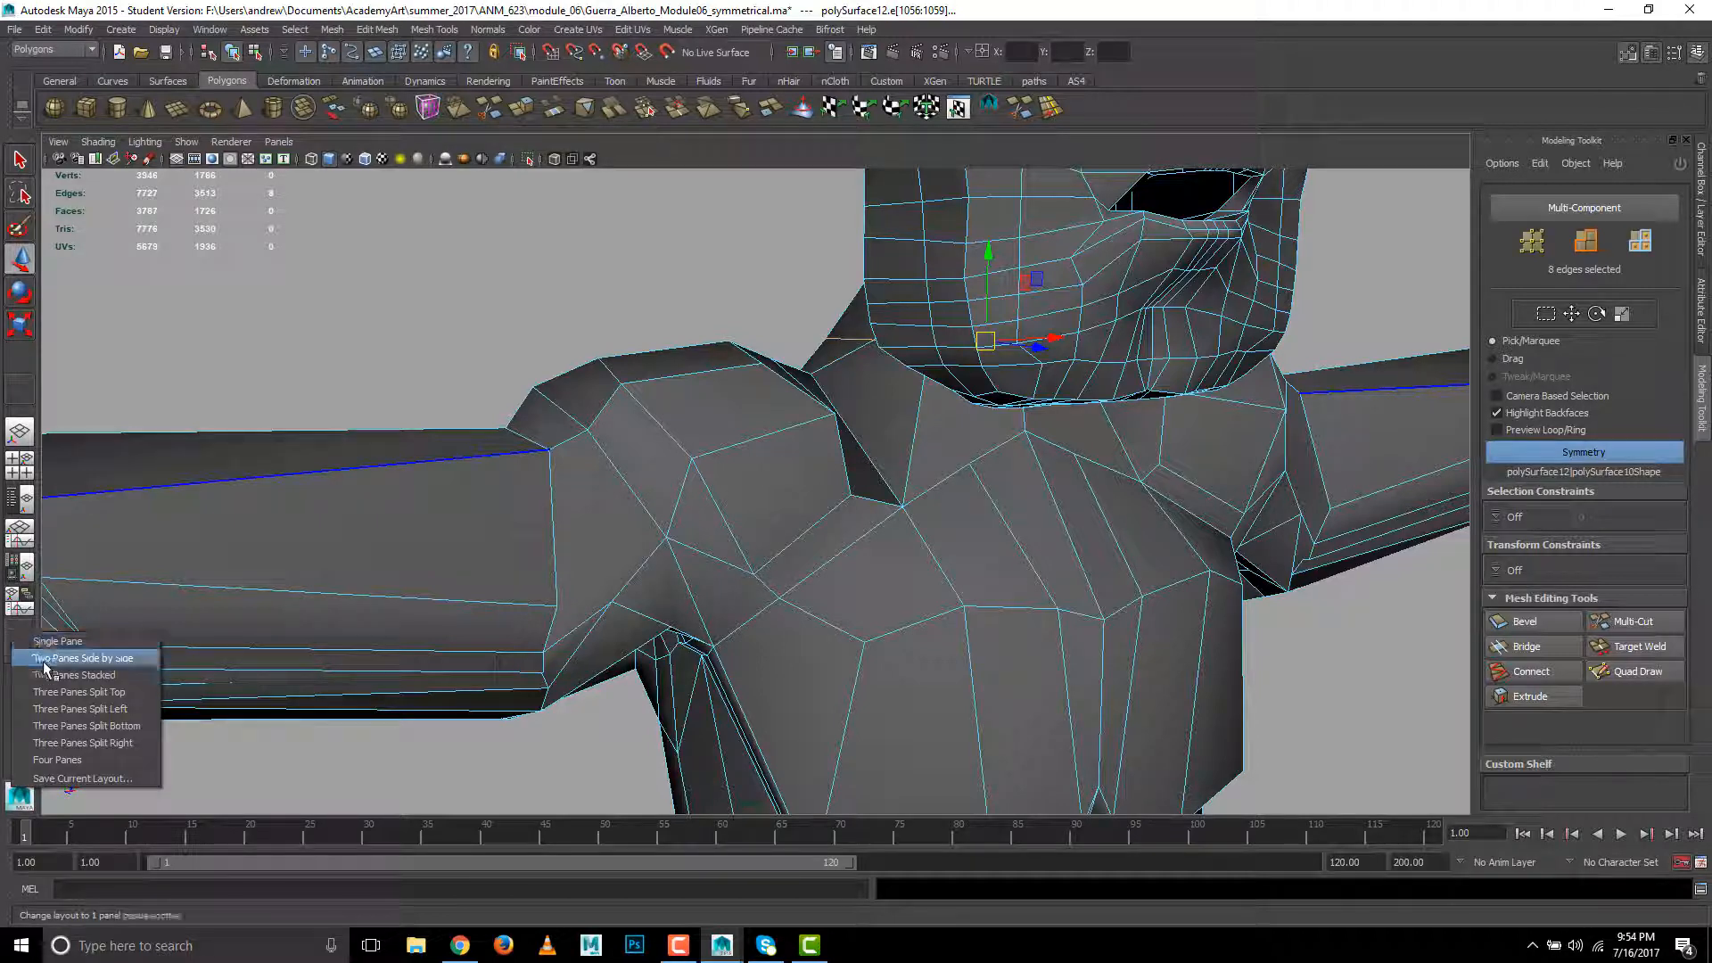
left_click(40, 655)
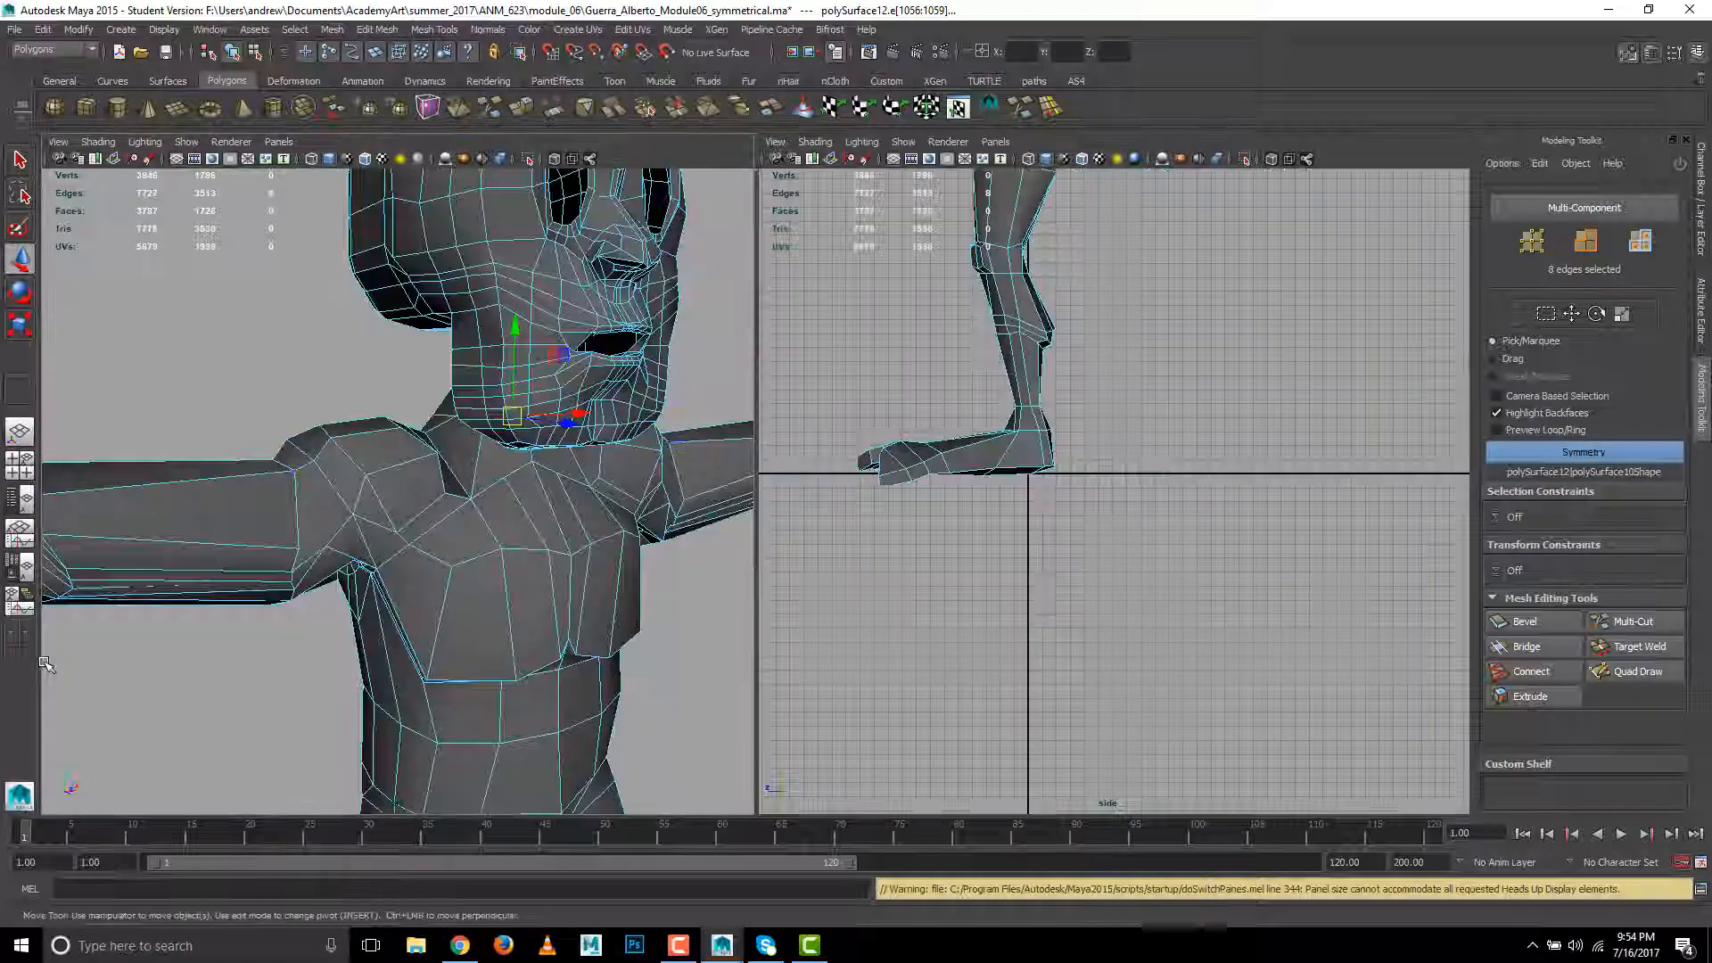
left_click(995, 142)
mouse_move(1034, 232)
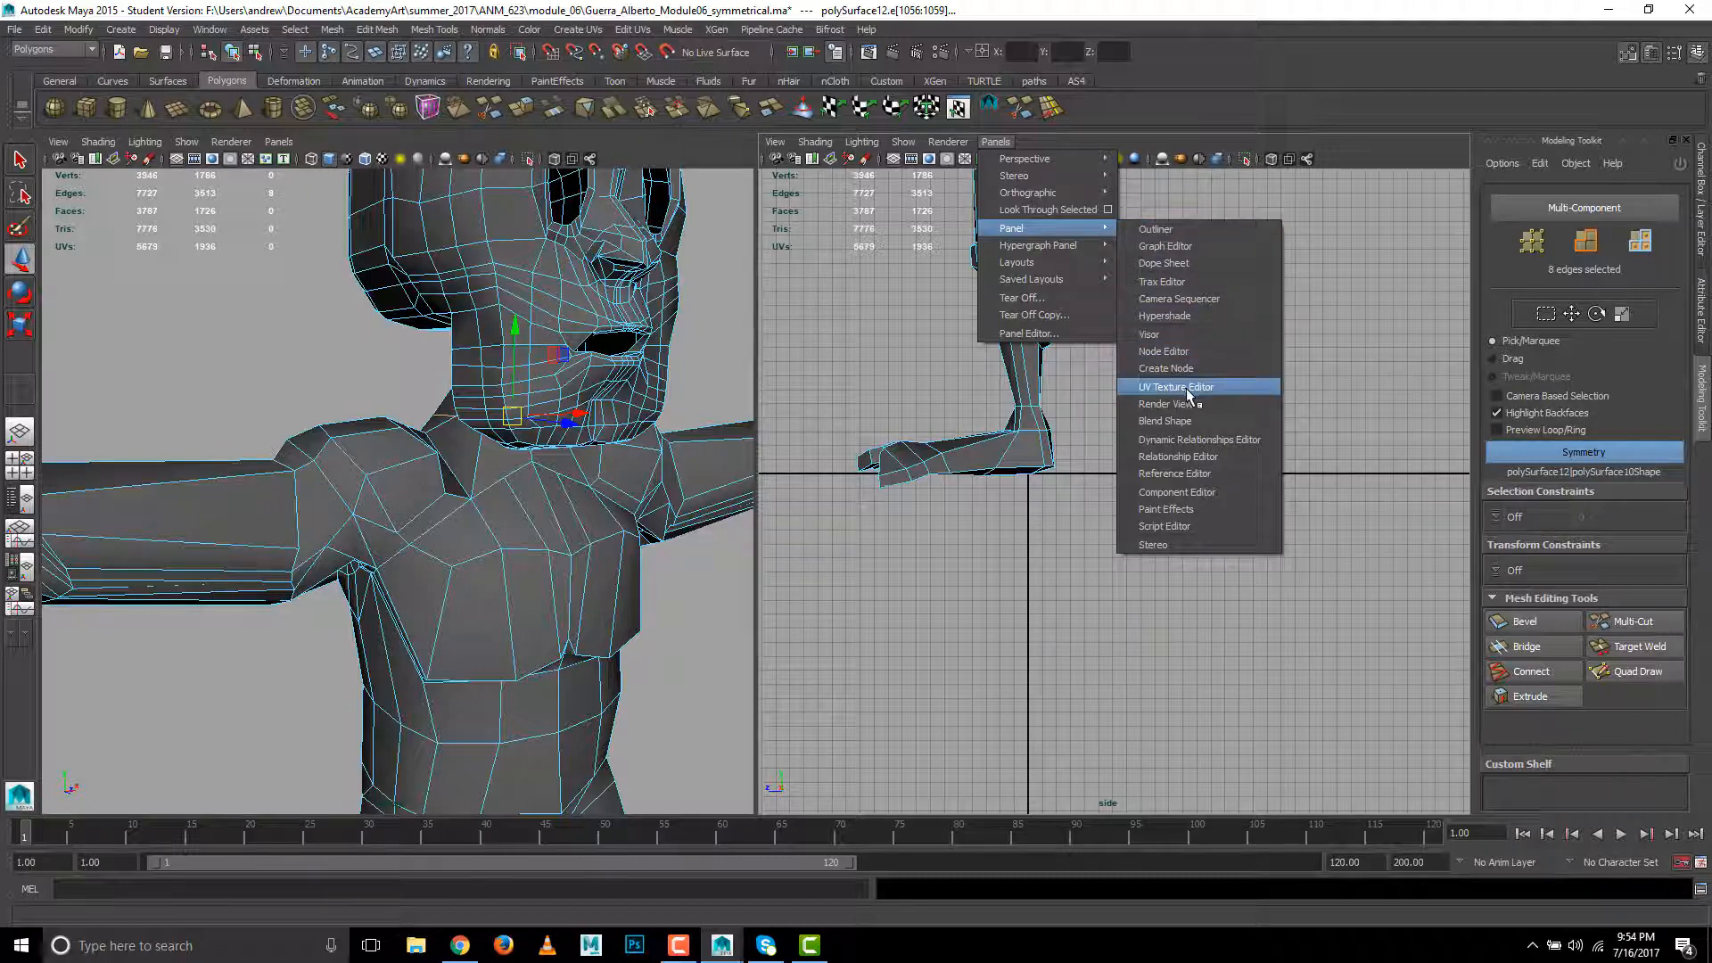
left_click(1150, 387)
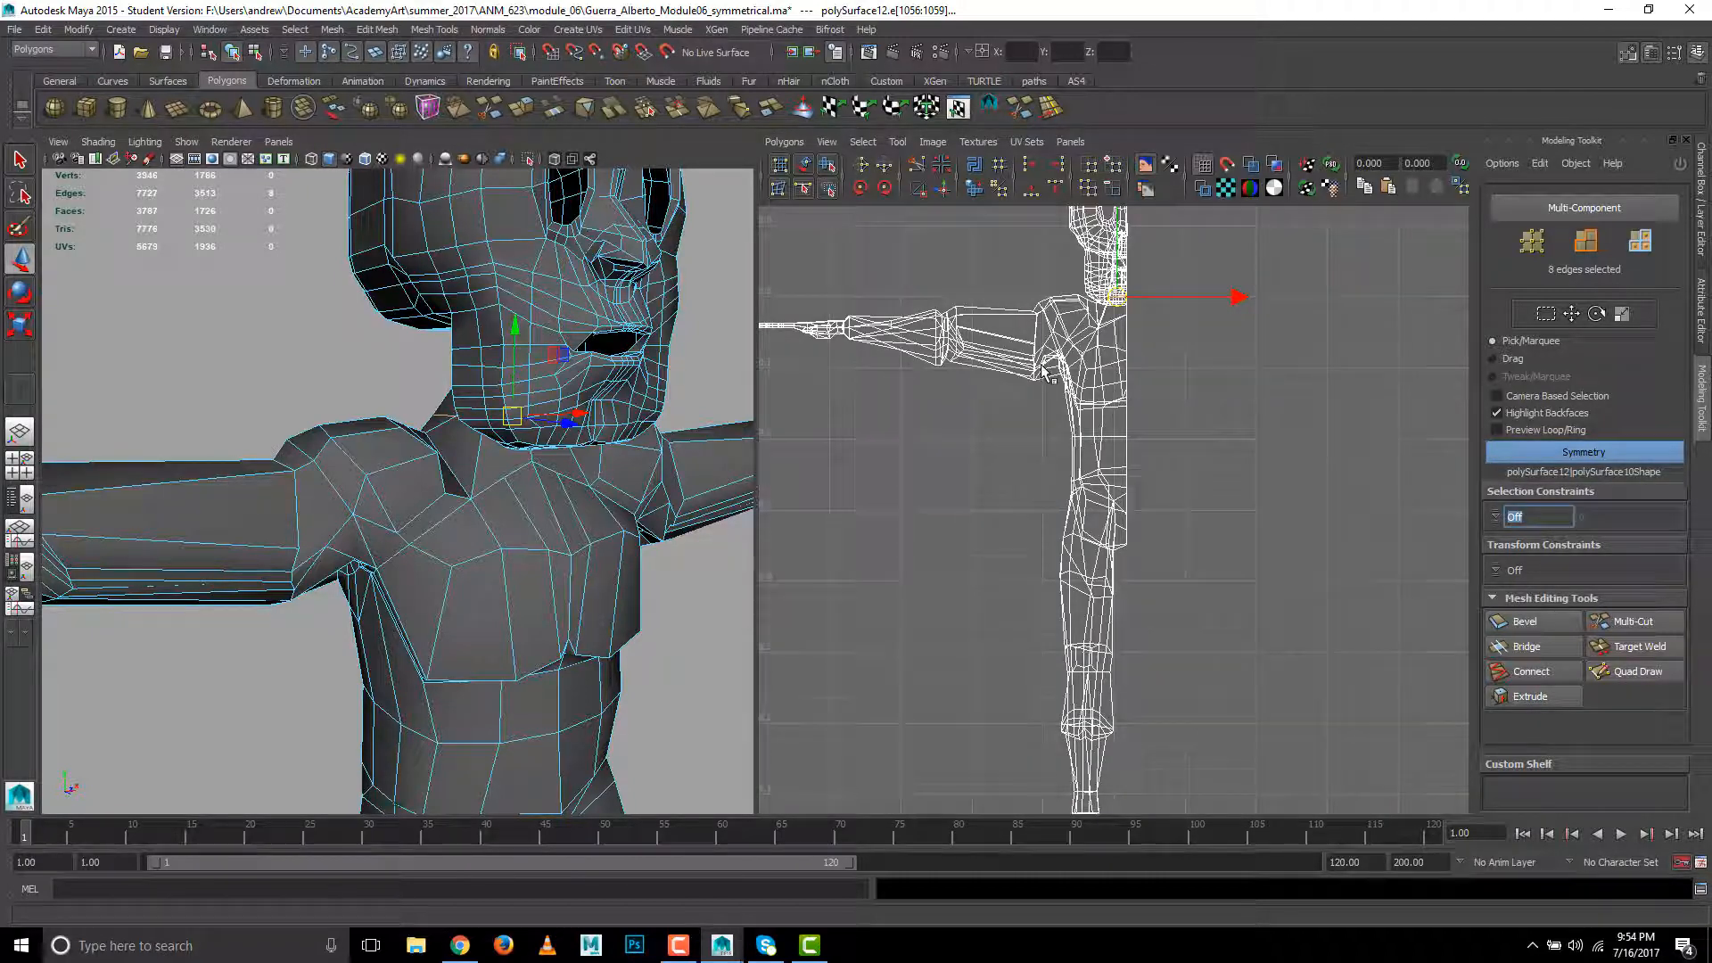
middle_click_drag(1045, 373, 1042, 495, "alt")
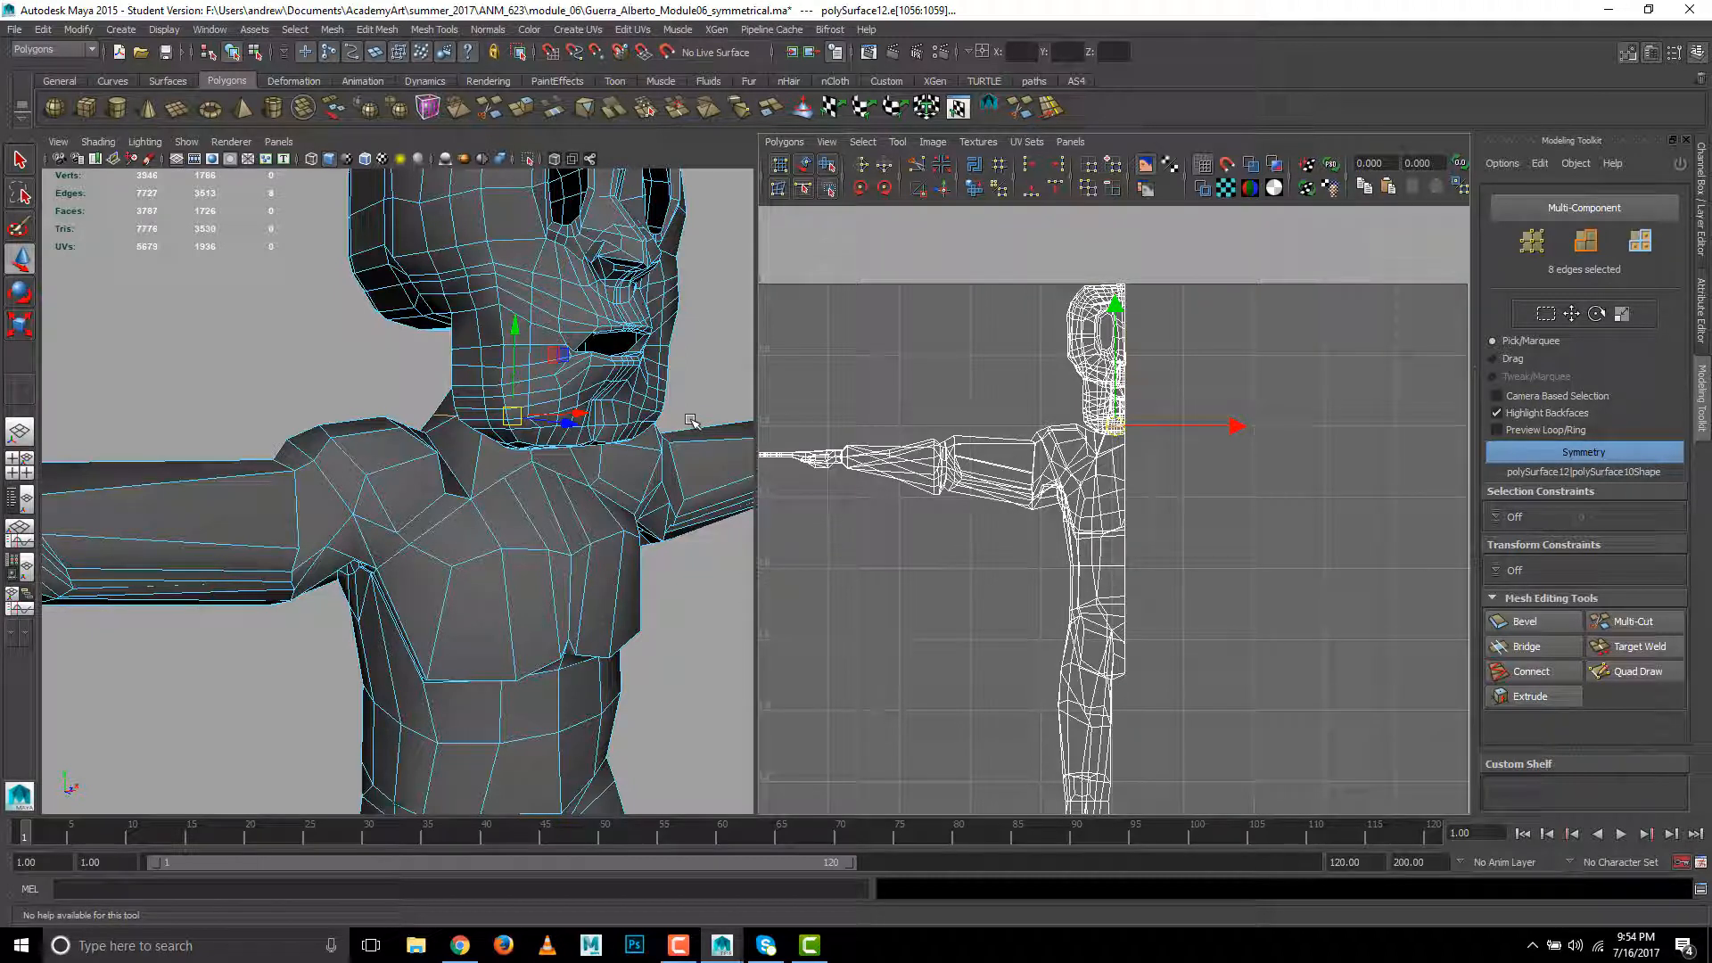
right_click_drag(571, 417, 646, 398)
left_click(646, 400)
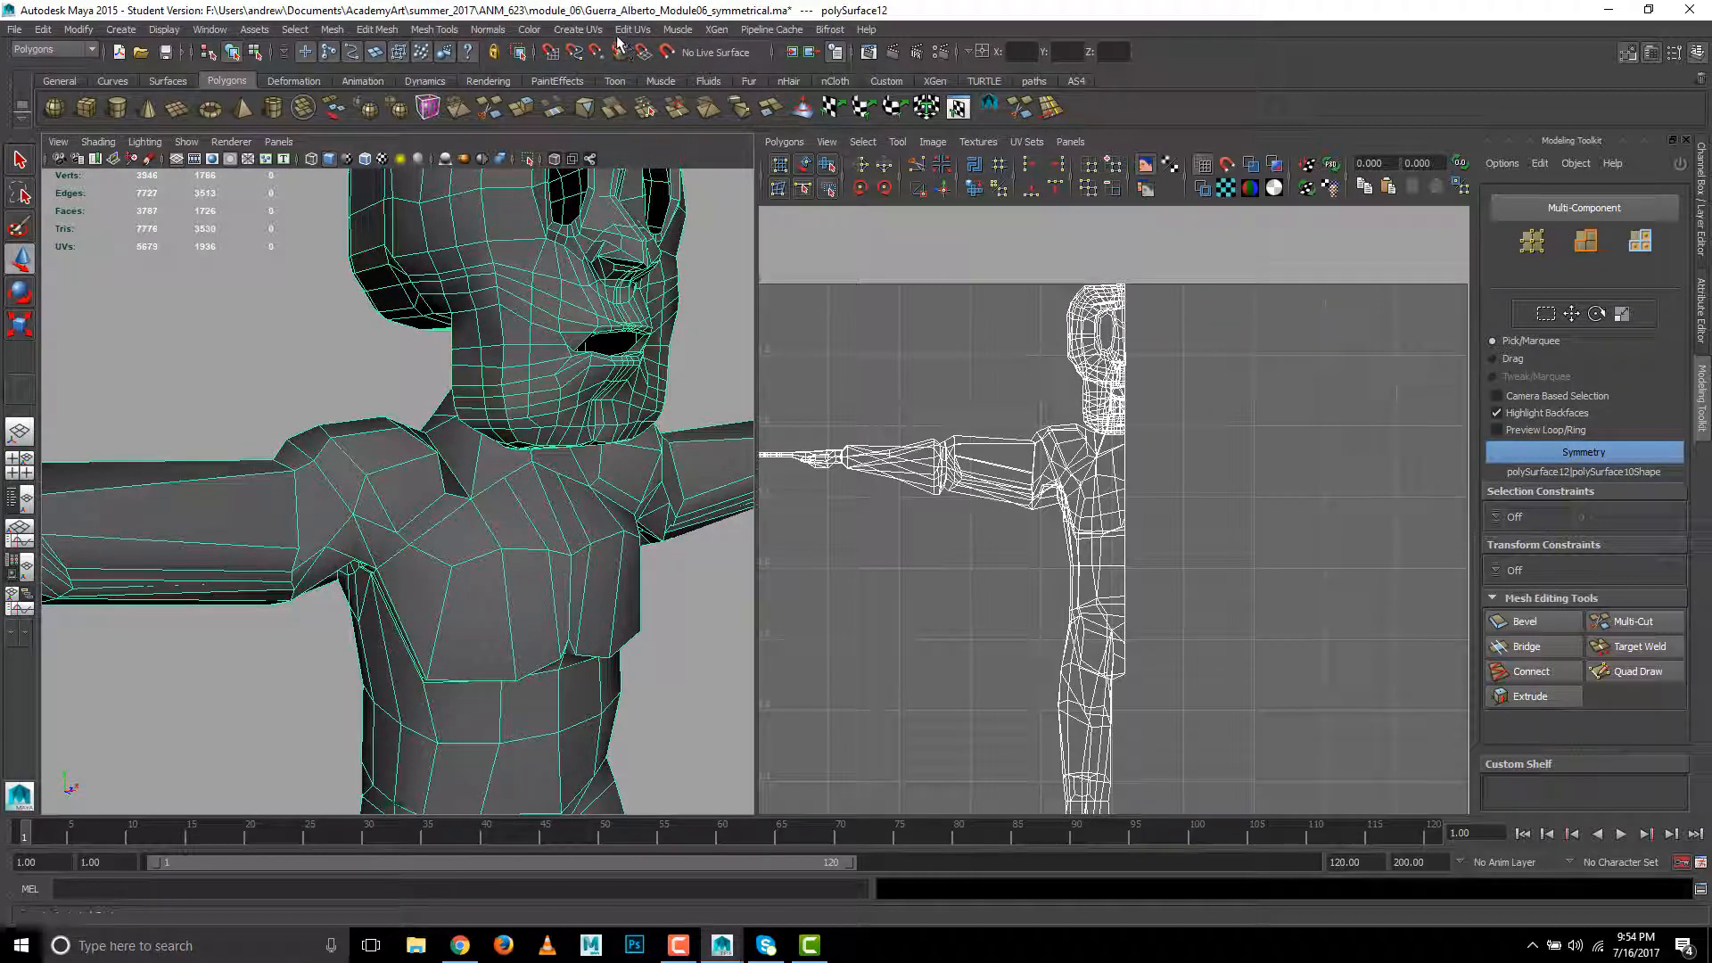
- Apply planar mapping to the whole character and clear the selection of the projected faces
left_click(577, 29)
left_click(596, 56)
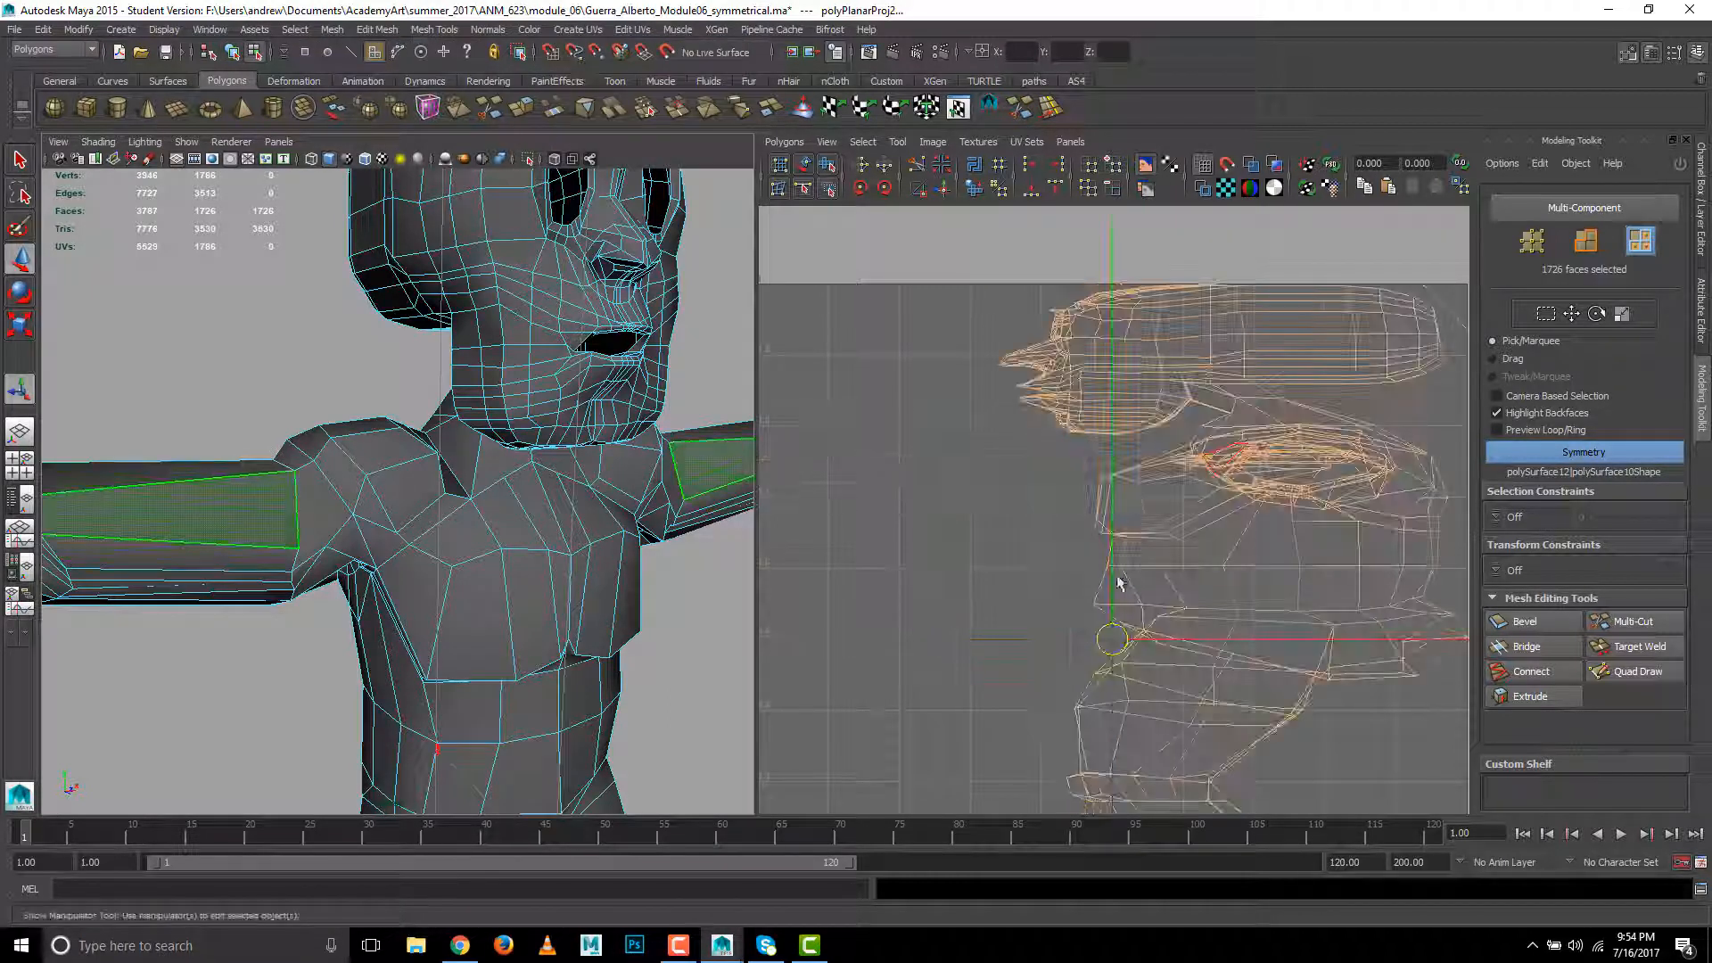
left_click(169, 344)
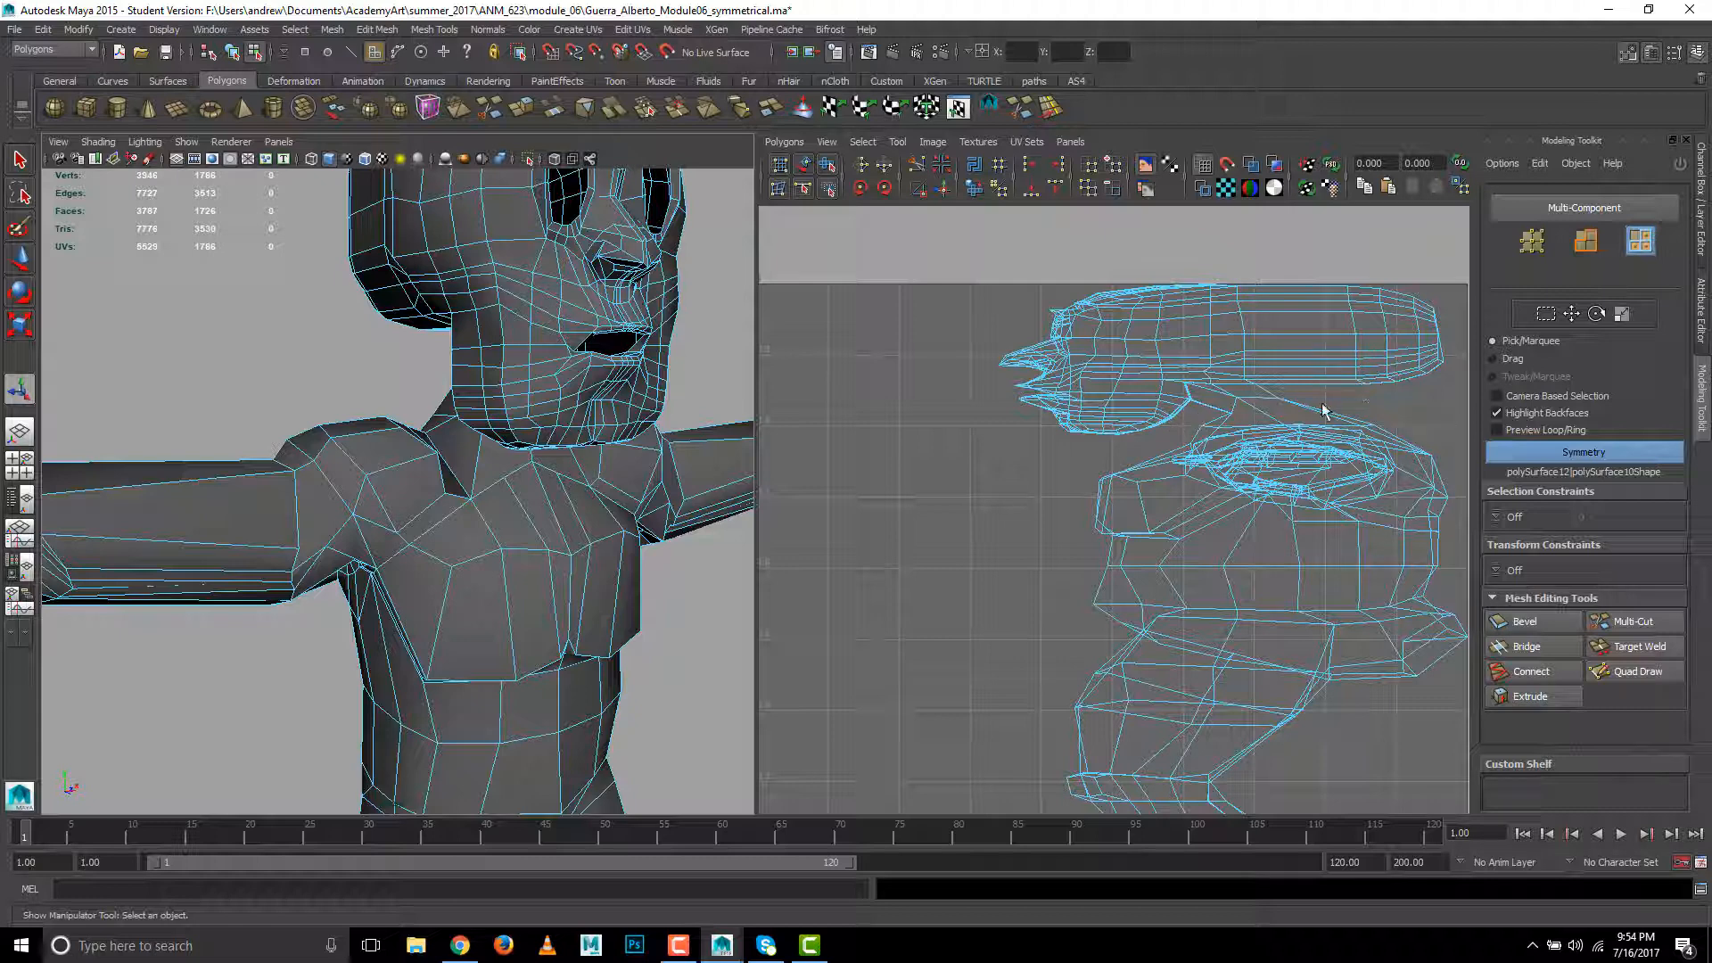
- Turn on the texture border edges display for the character mesh, and deselect the mesh
left_click_drag(428, 375, 341, 370, "alt")
right_click_drag(400, 375, 755, 375, "alt")
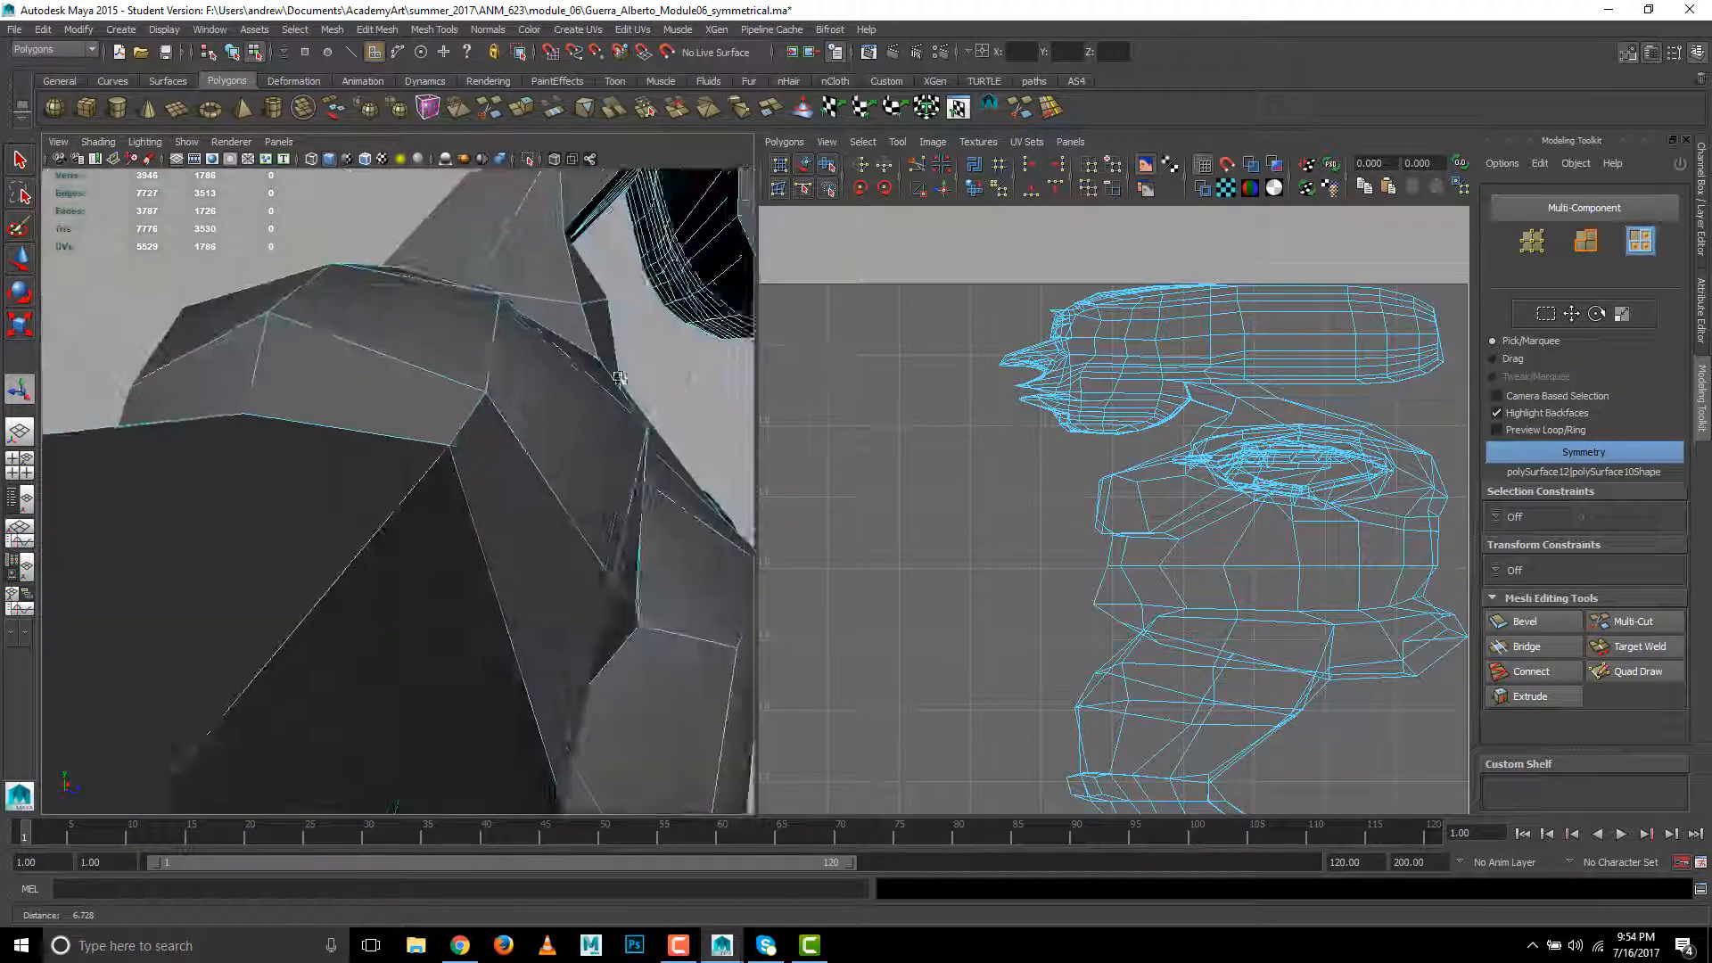
left_click_drag(437, 357, 517, 378, "alt")
right_click_drag(349, 278, 419, 233)
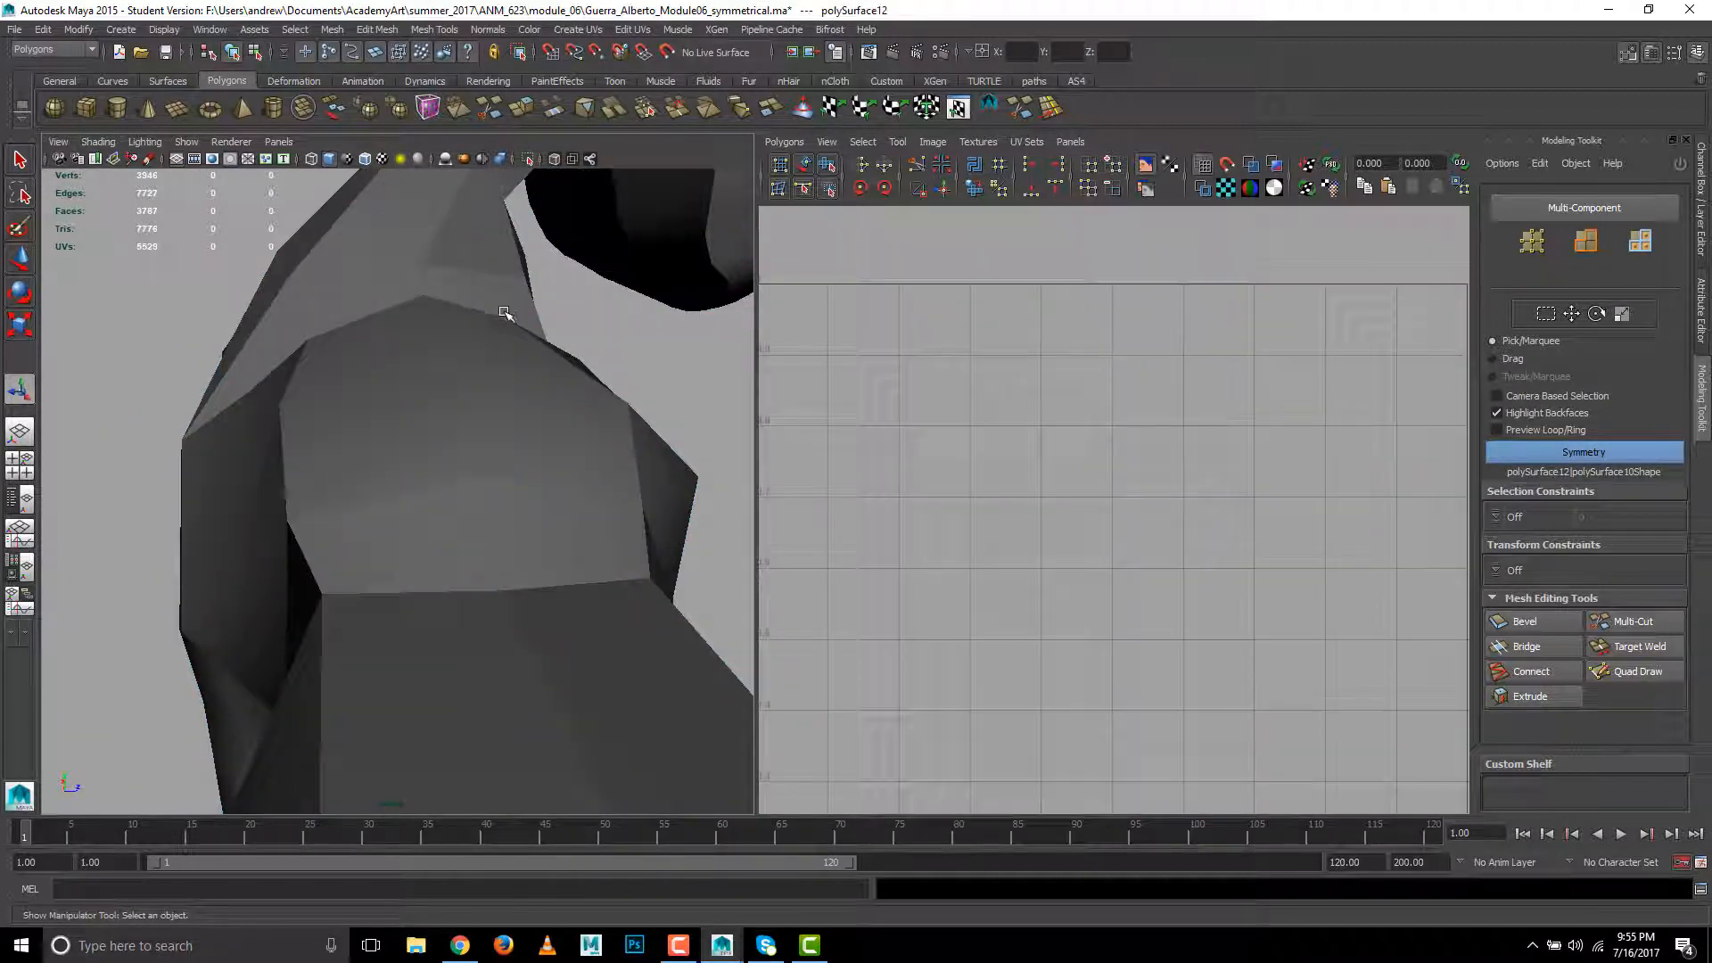
scroll(502, 312, "down", 5)
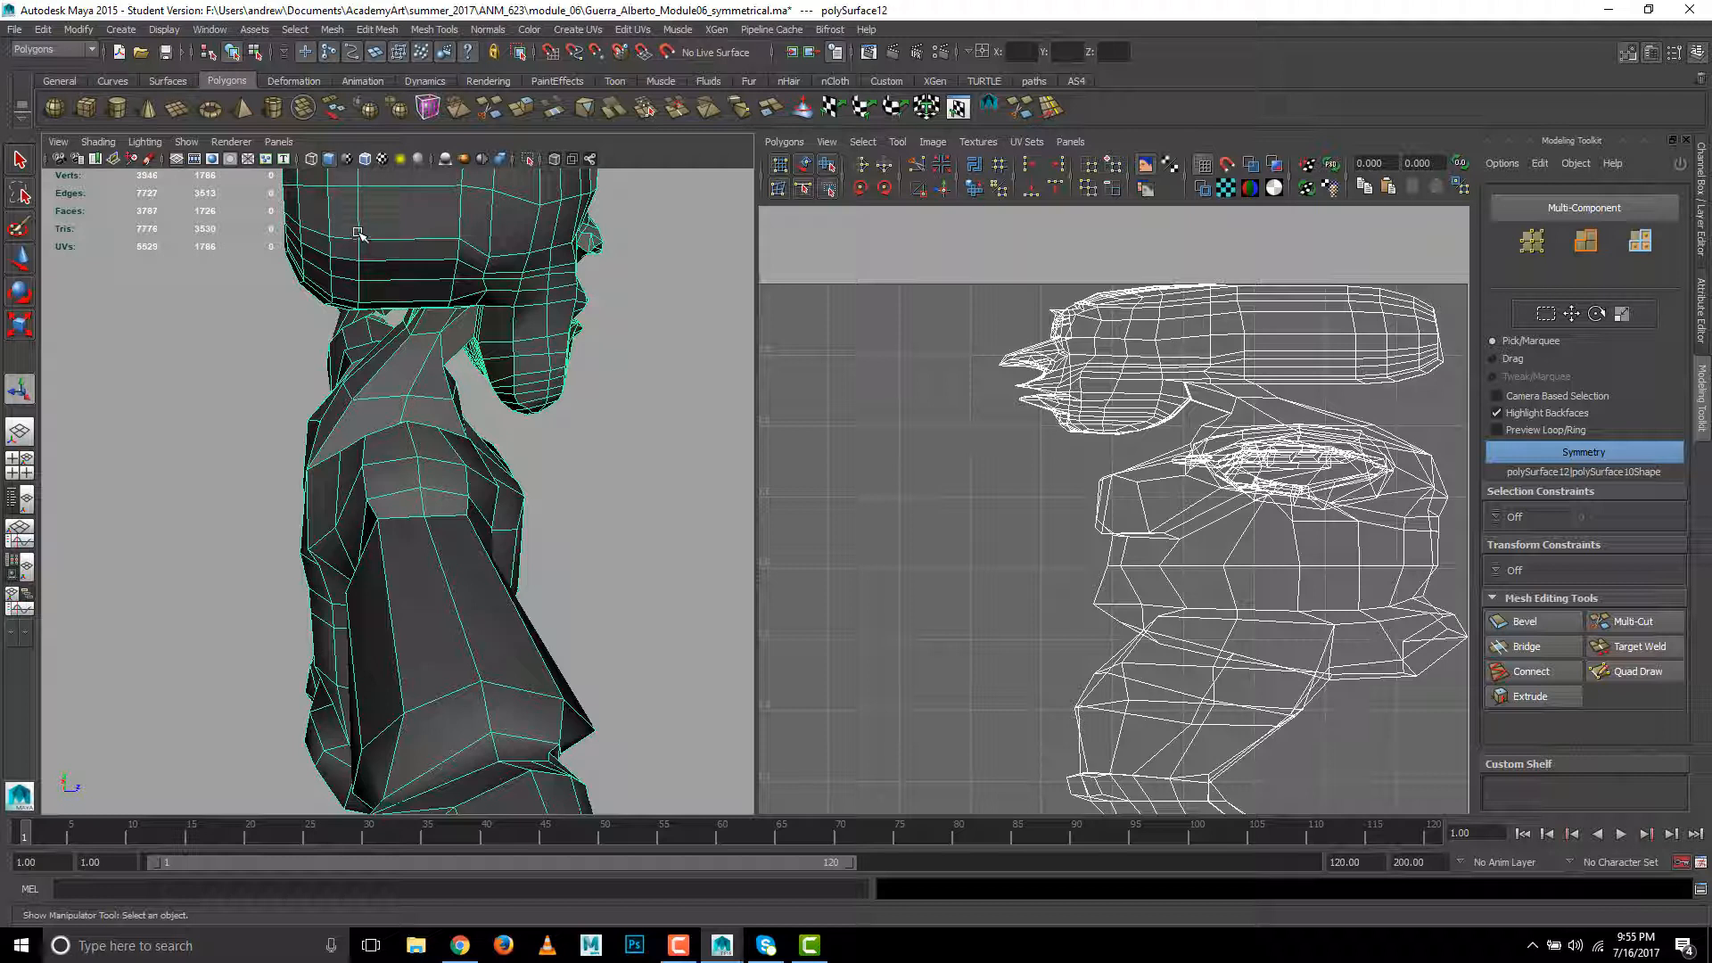
left_click(161, 32)
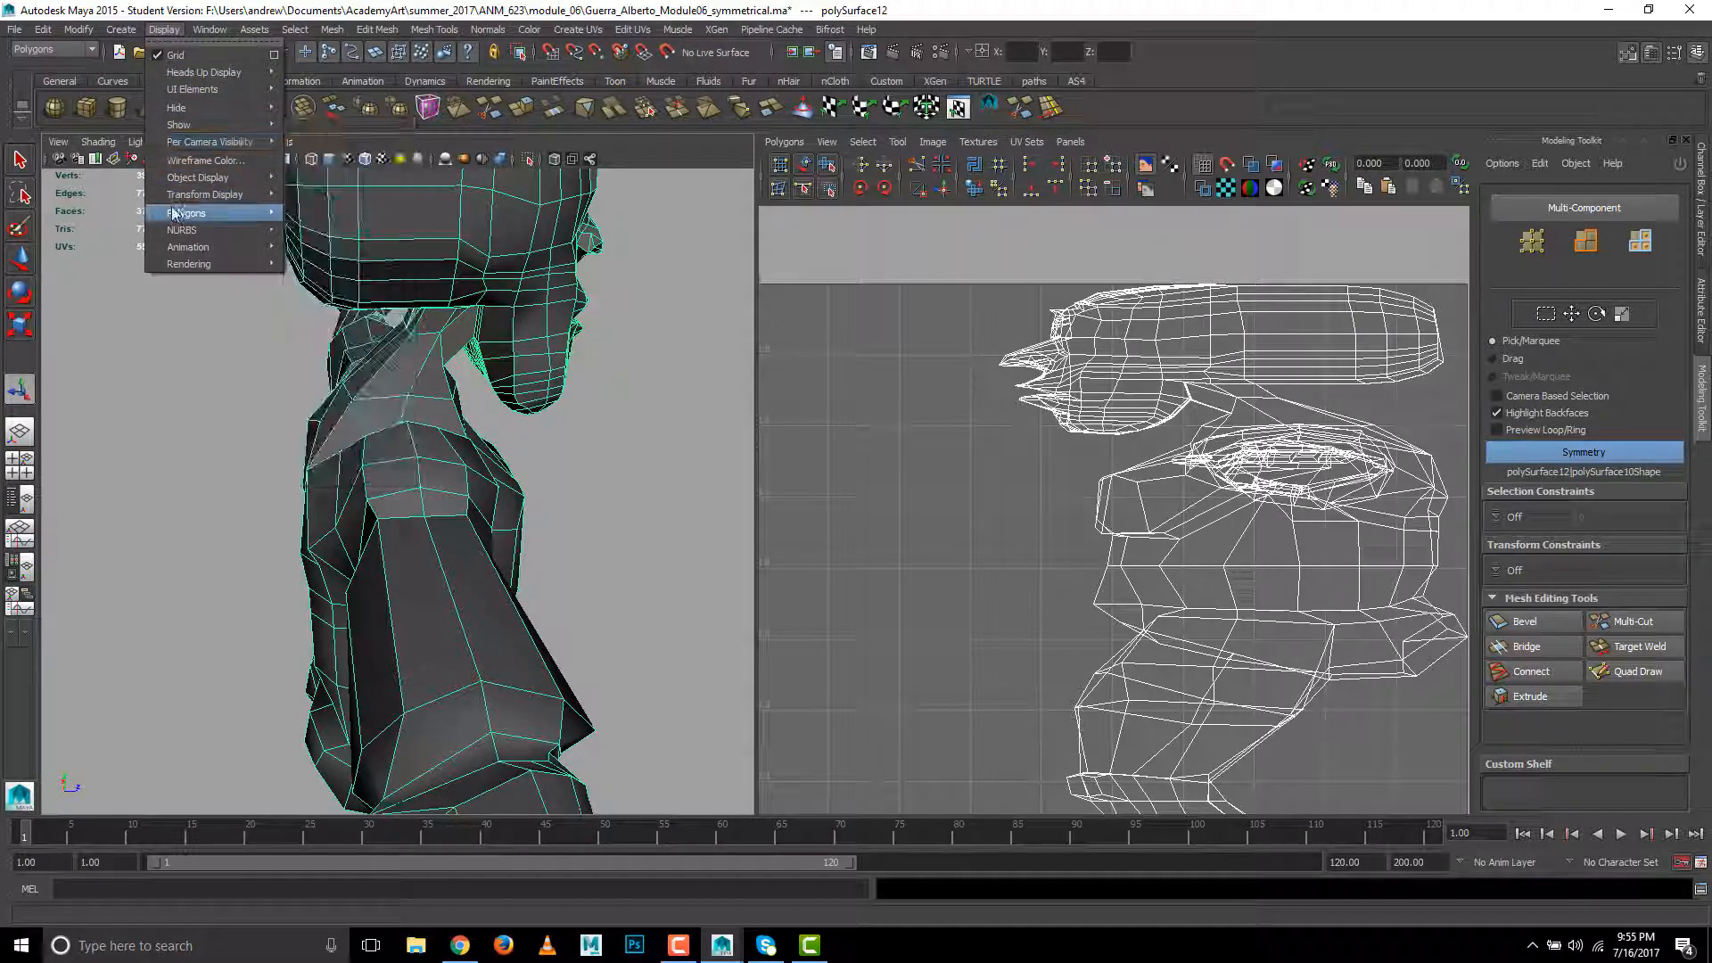
mouse_move(173, 213)
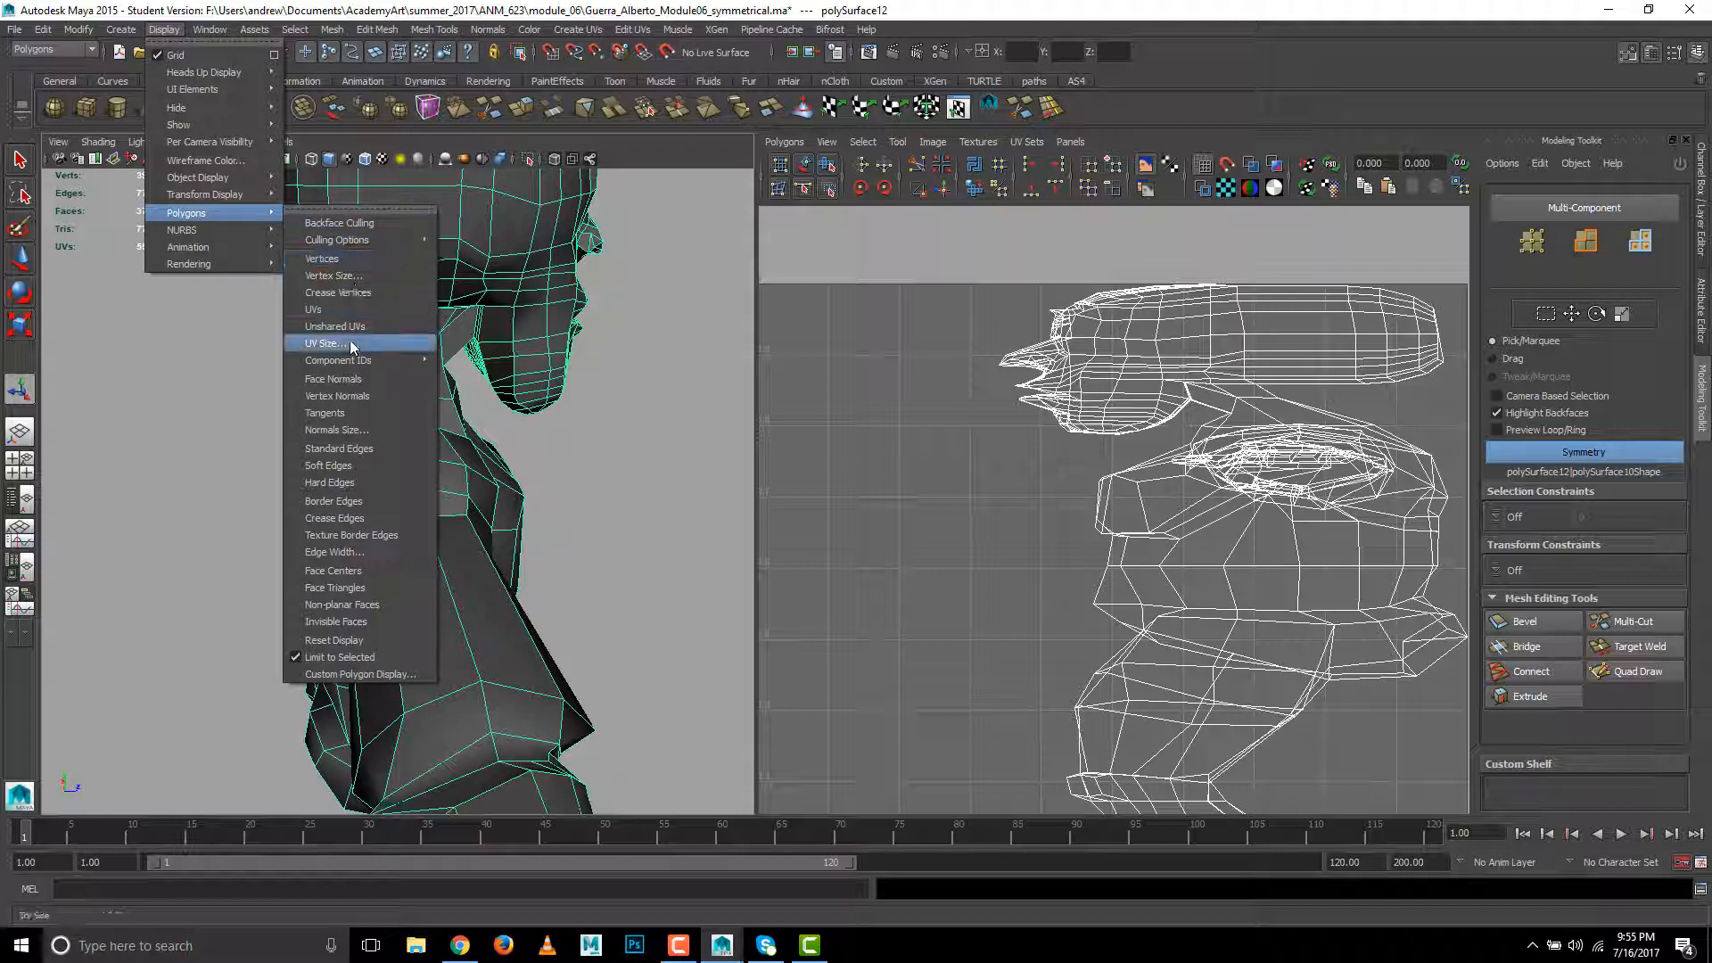
left_click(355, 535)
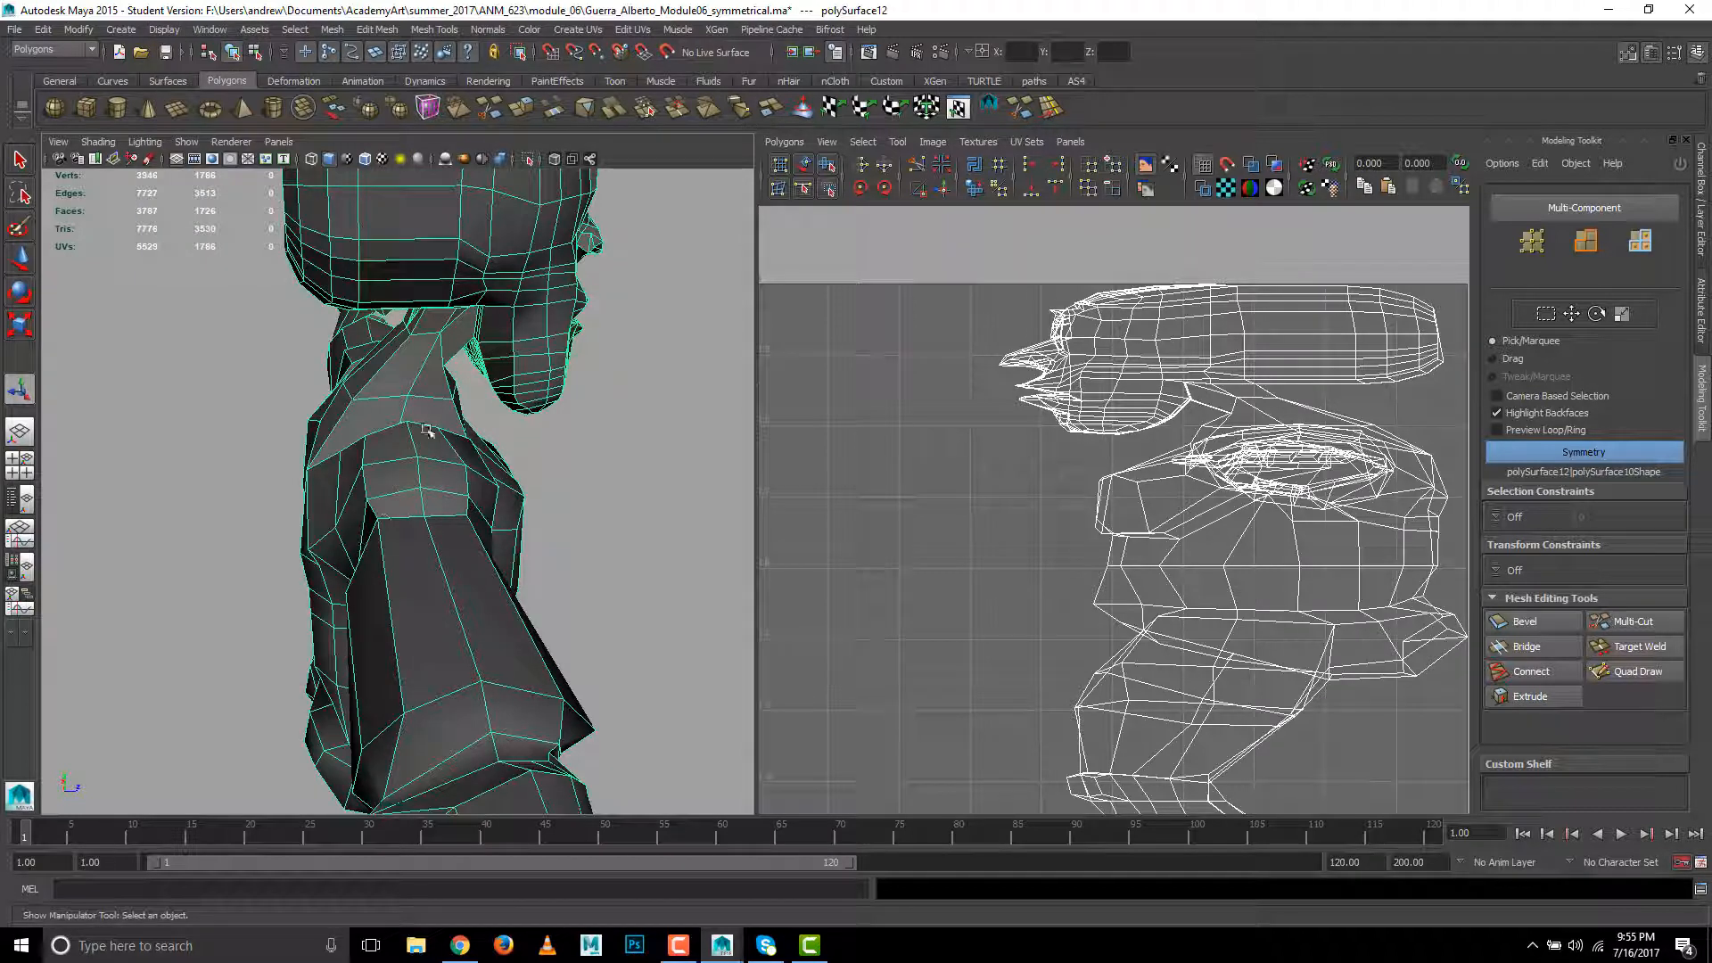
left_click(558, 437)
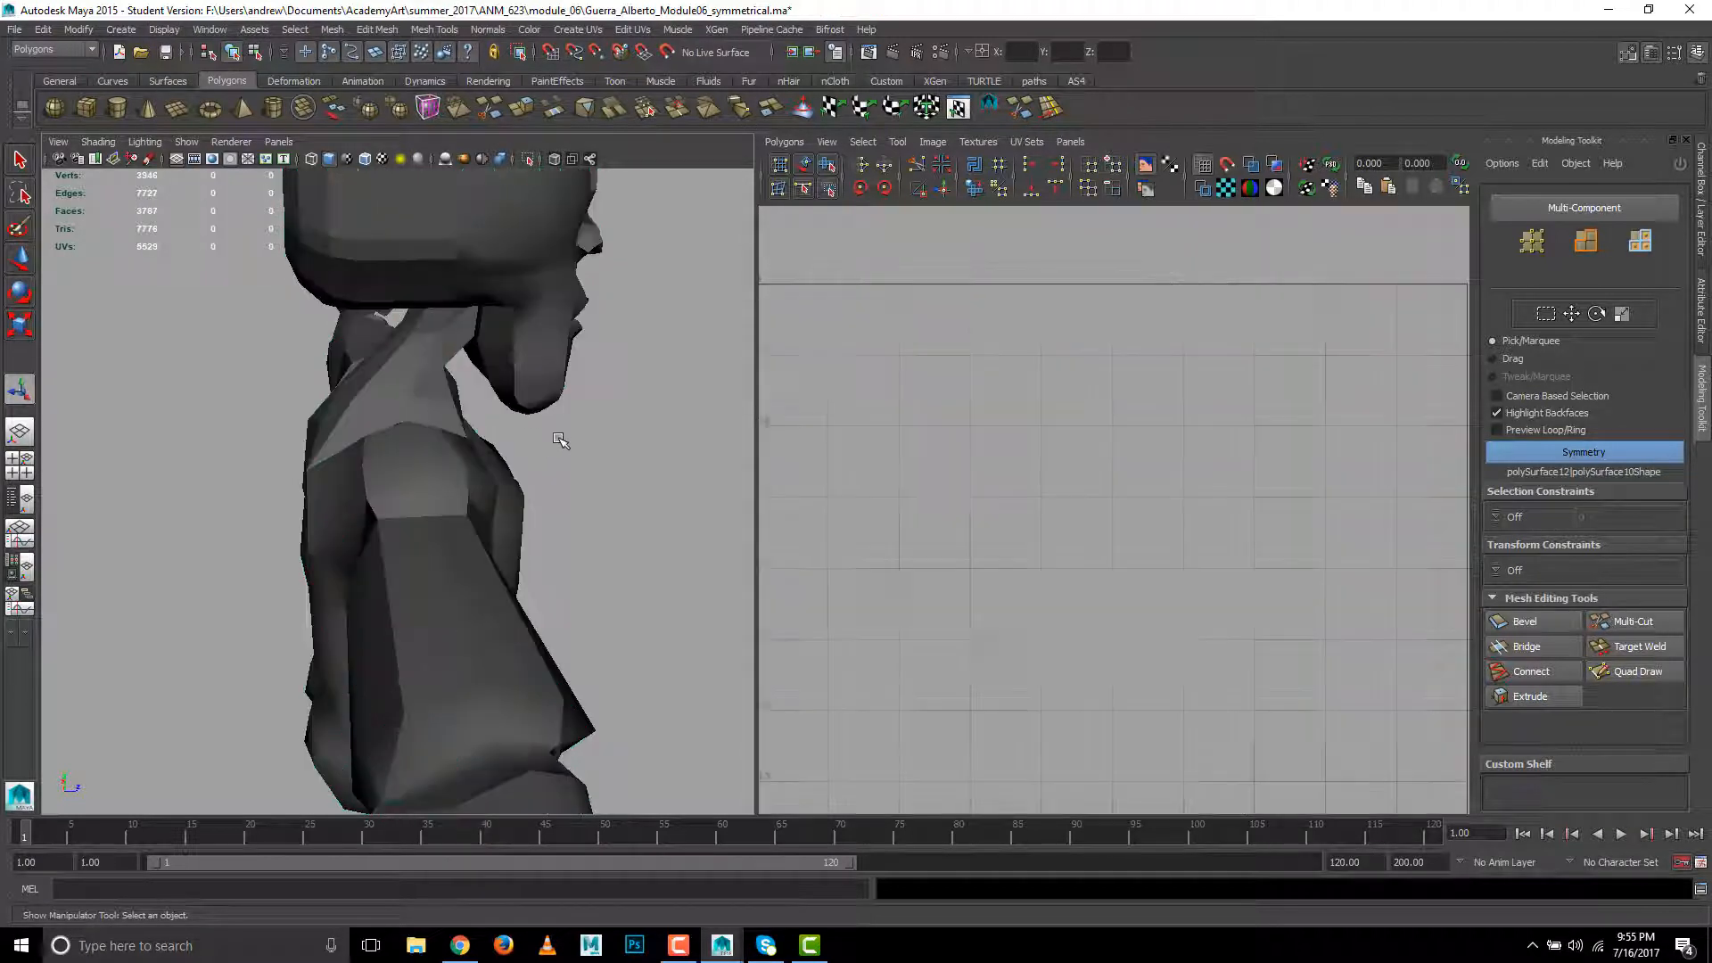
- Select the edge loop around the lower neck and cut the UVs along it
left_click(375, 405)
right_click_drag(376, 405, 371, 353)
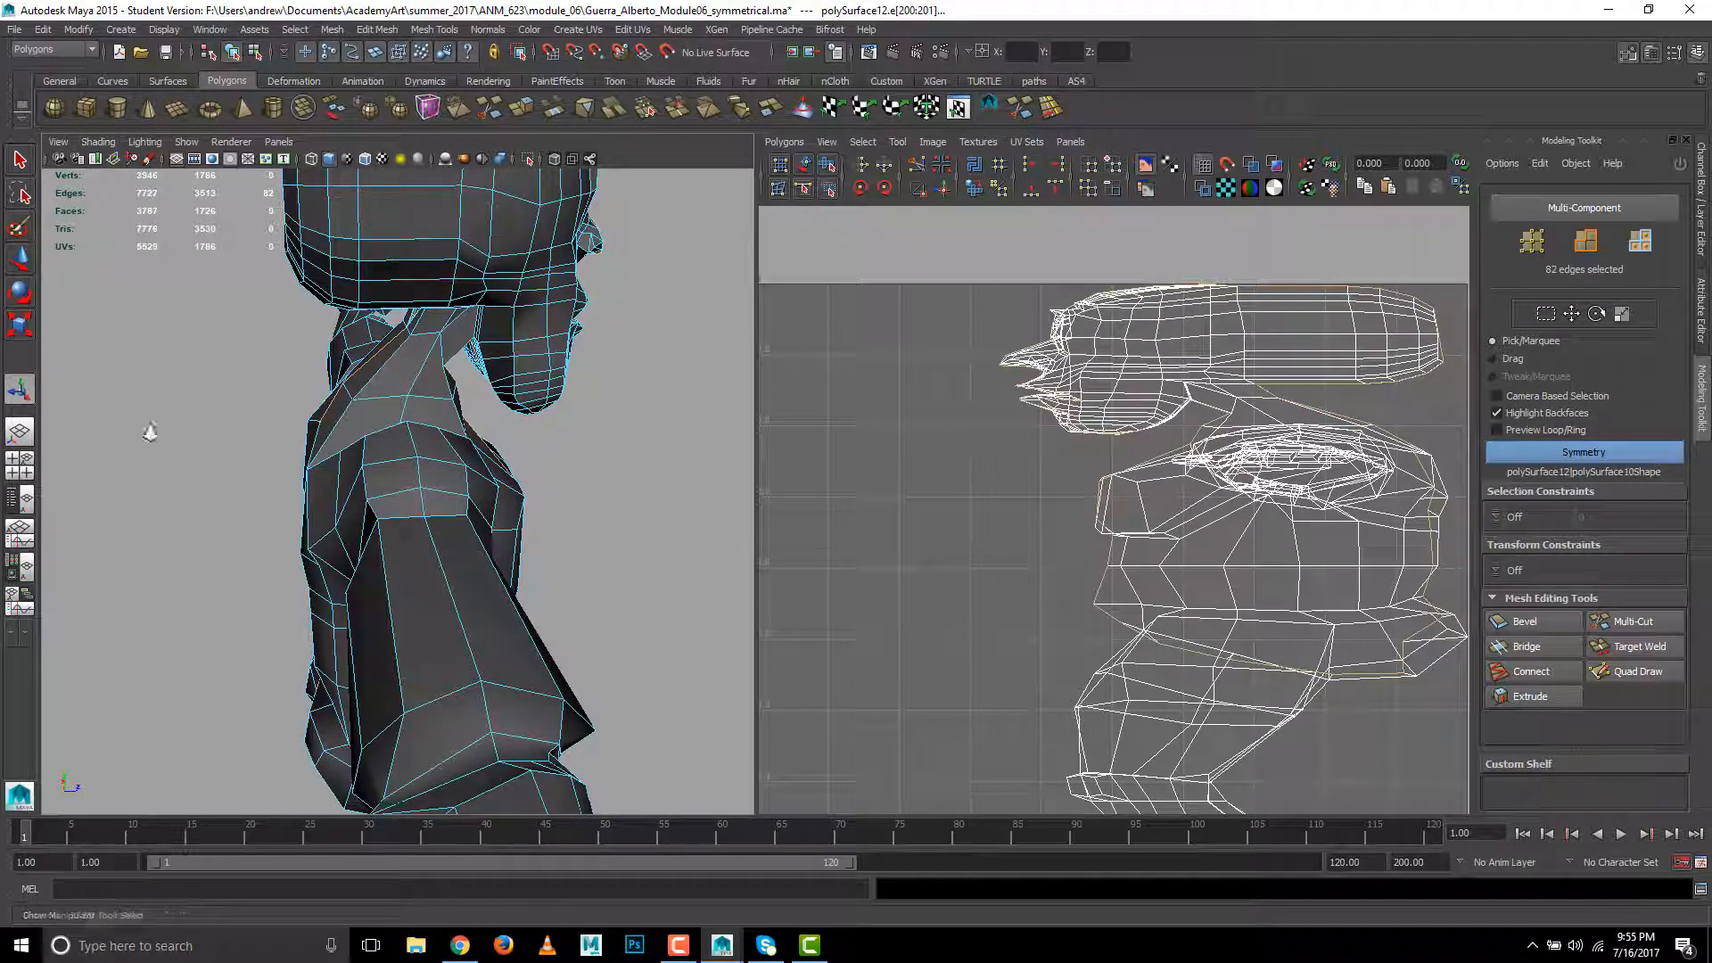
right_click_drag(150, 432, 426, 412, "alt")
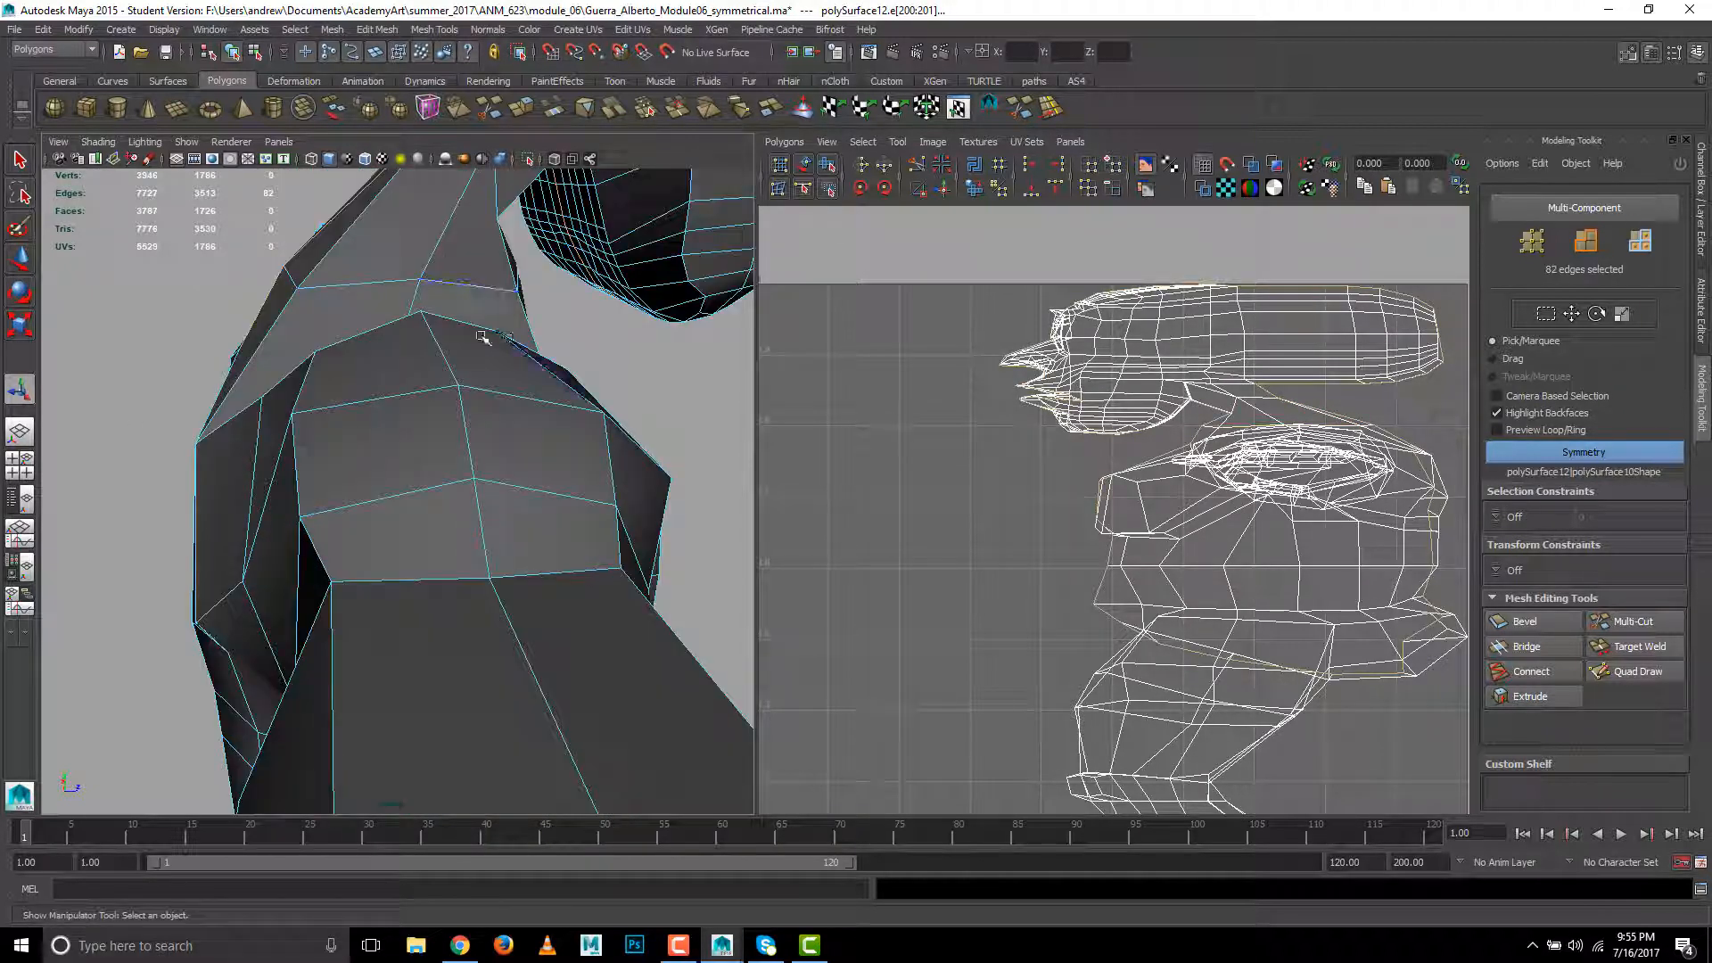
double_click(401, 281)
left_click_drag(428, 337, 256, 346, "alt")
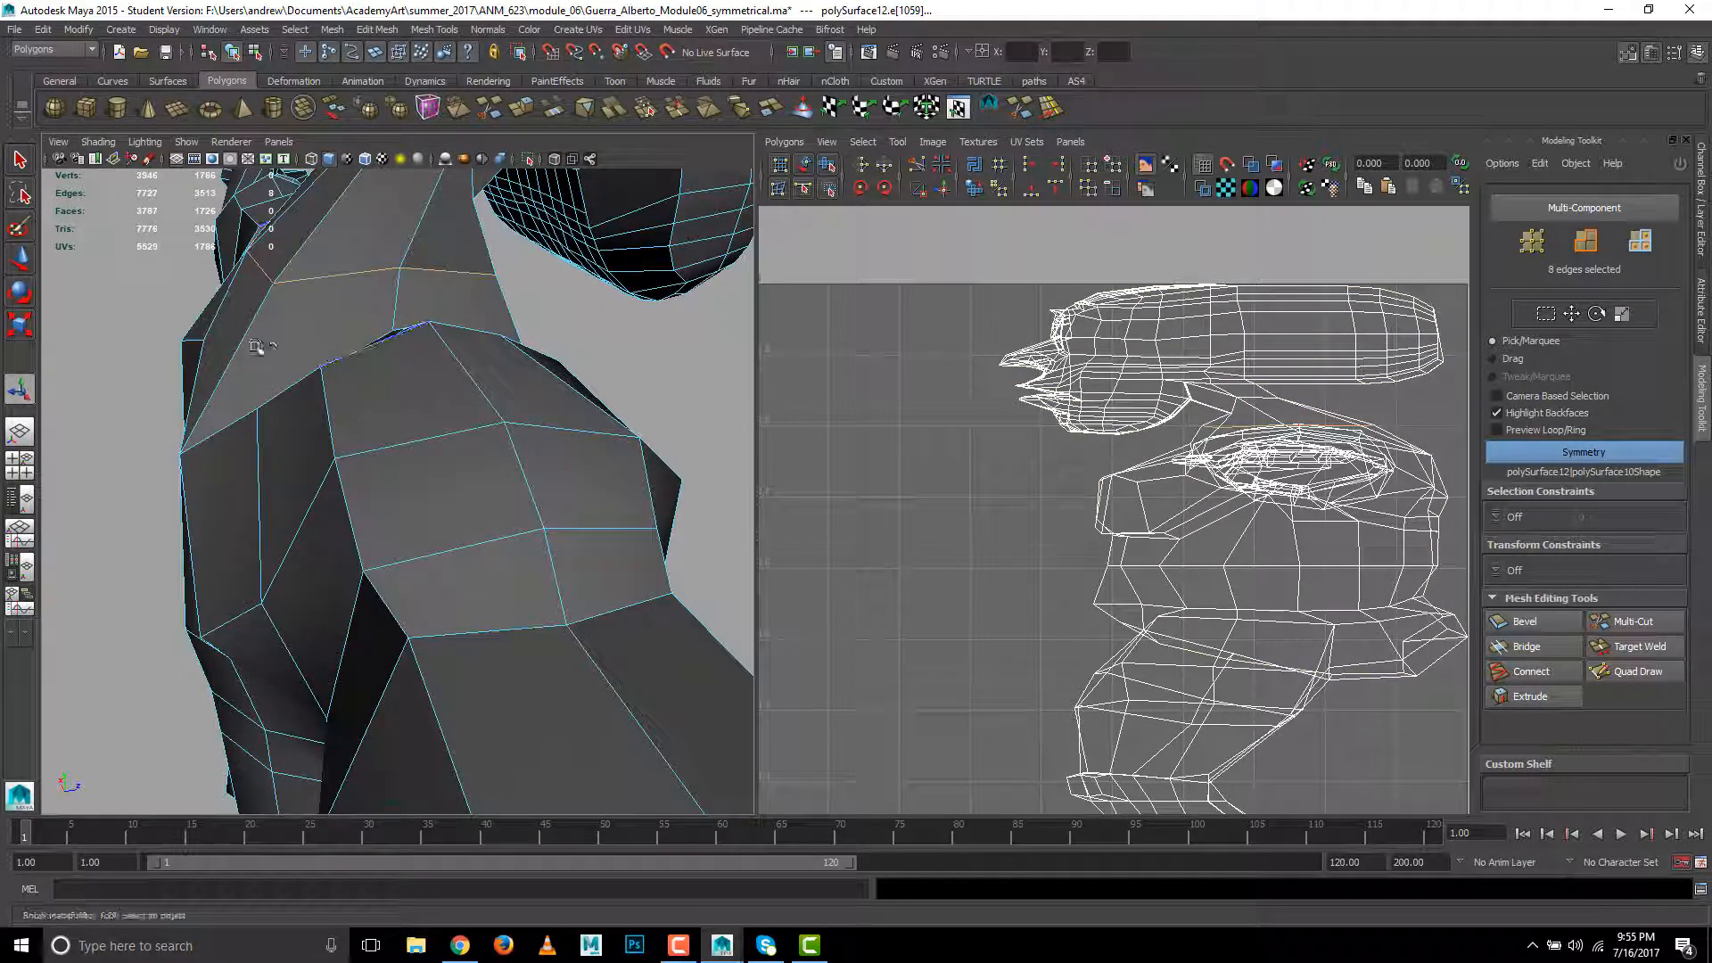
left_click(918, 183)
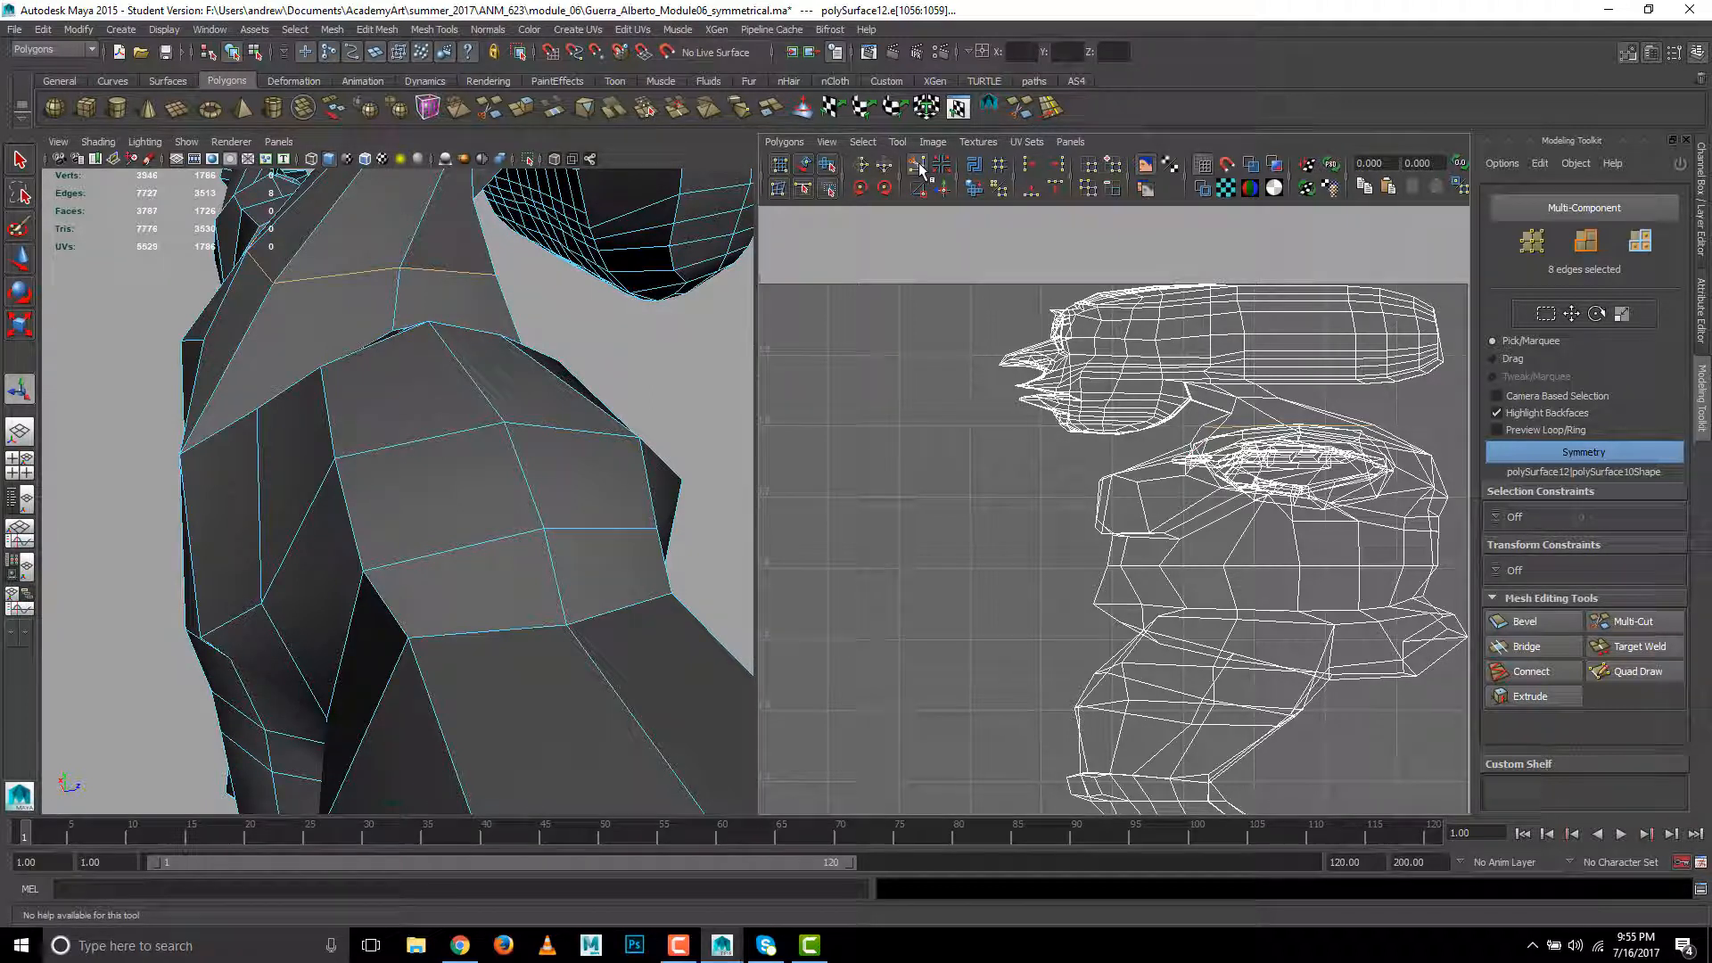
left_click(666, 340)
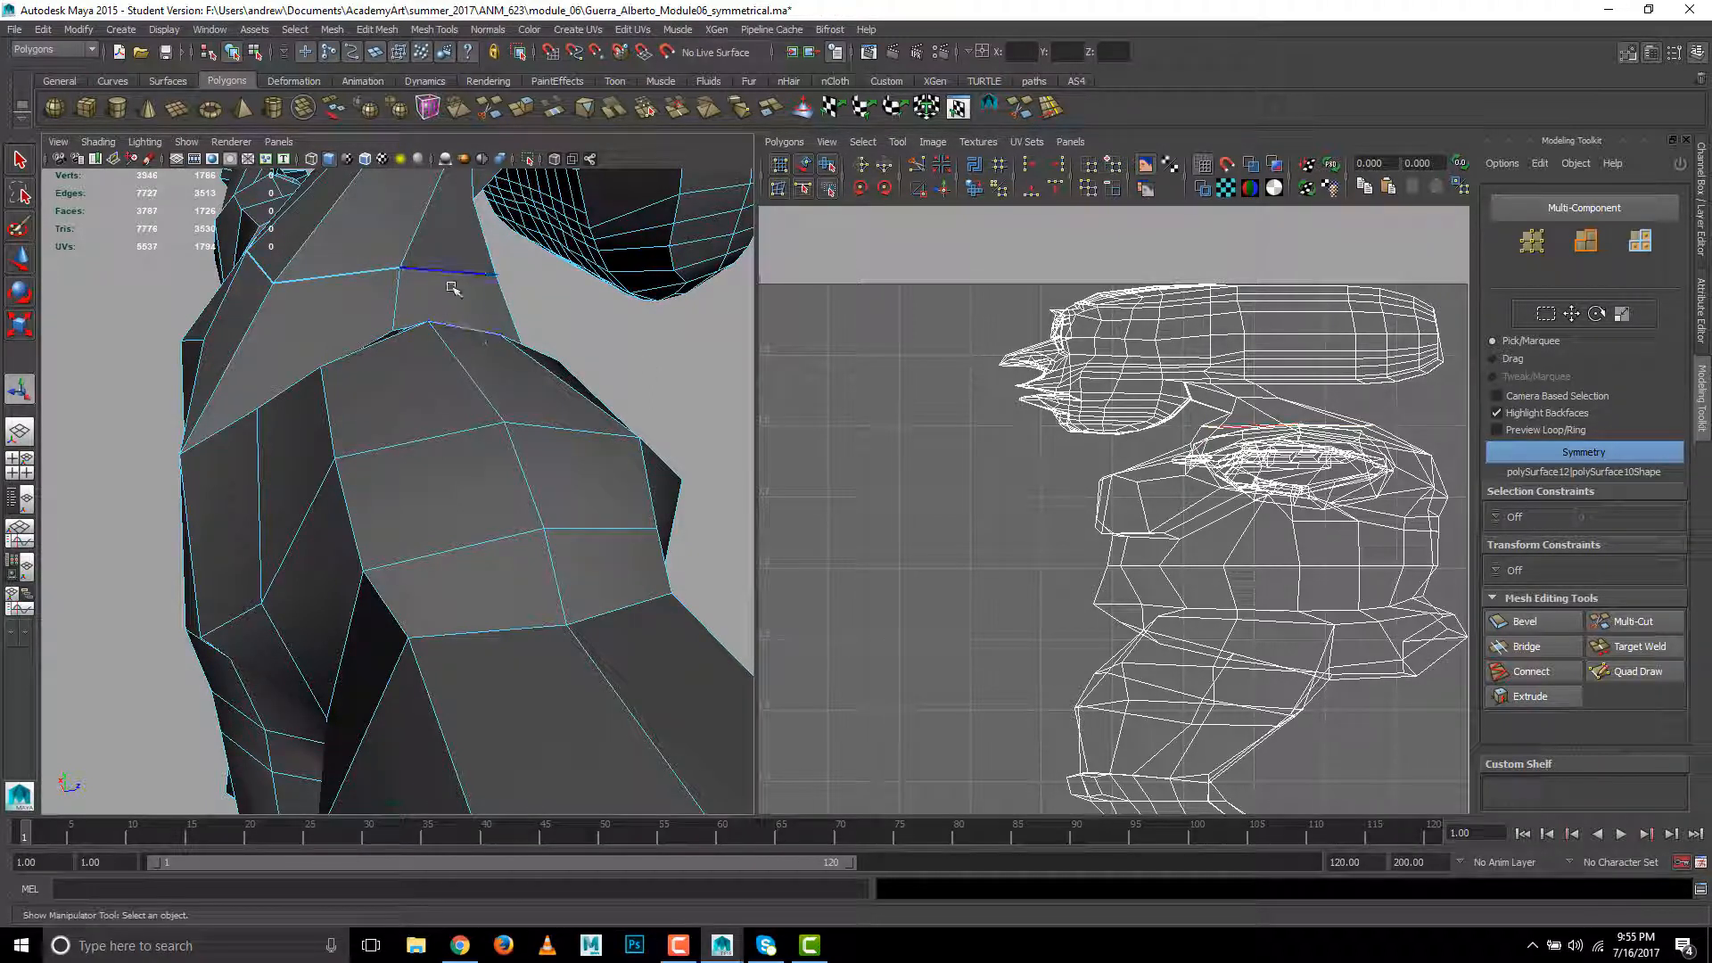
- Select the centre-line edges down the back of the head and neck, leaving out the face, and cut the UVs along them
left_click_drag(458, 409, 353, 309, "alt")
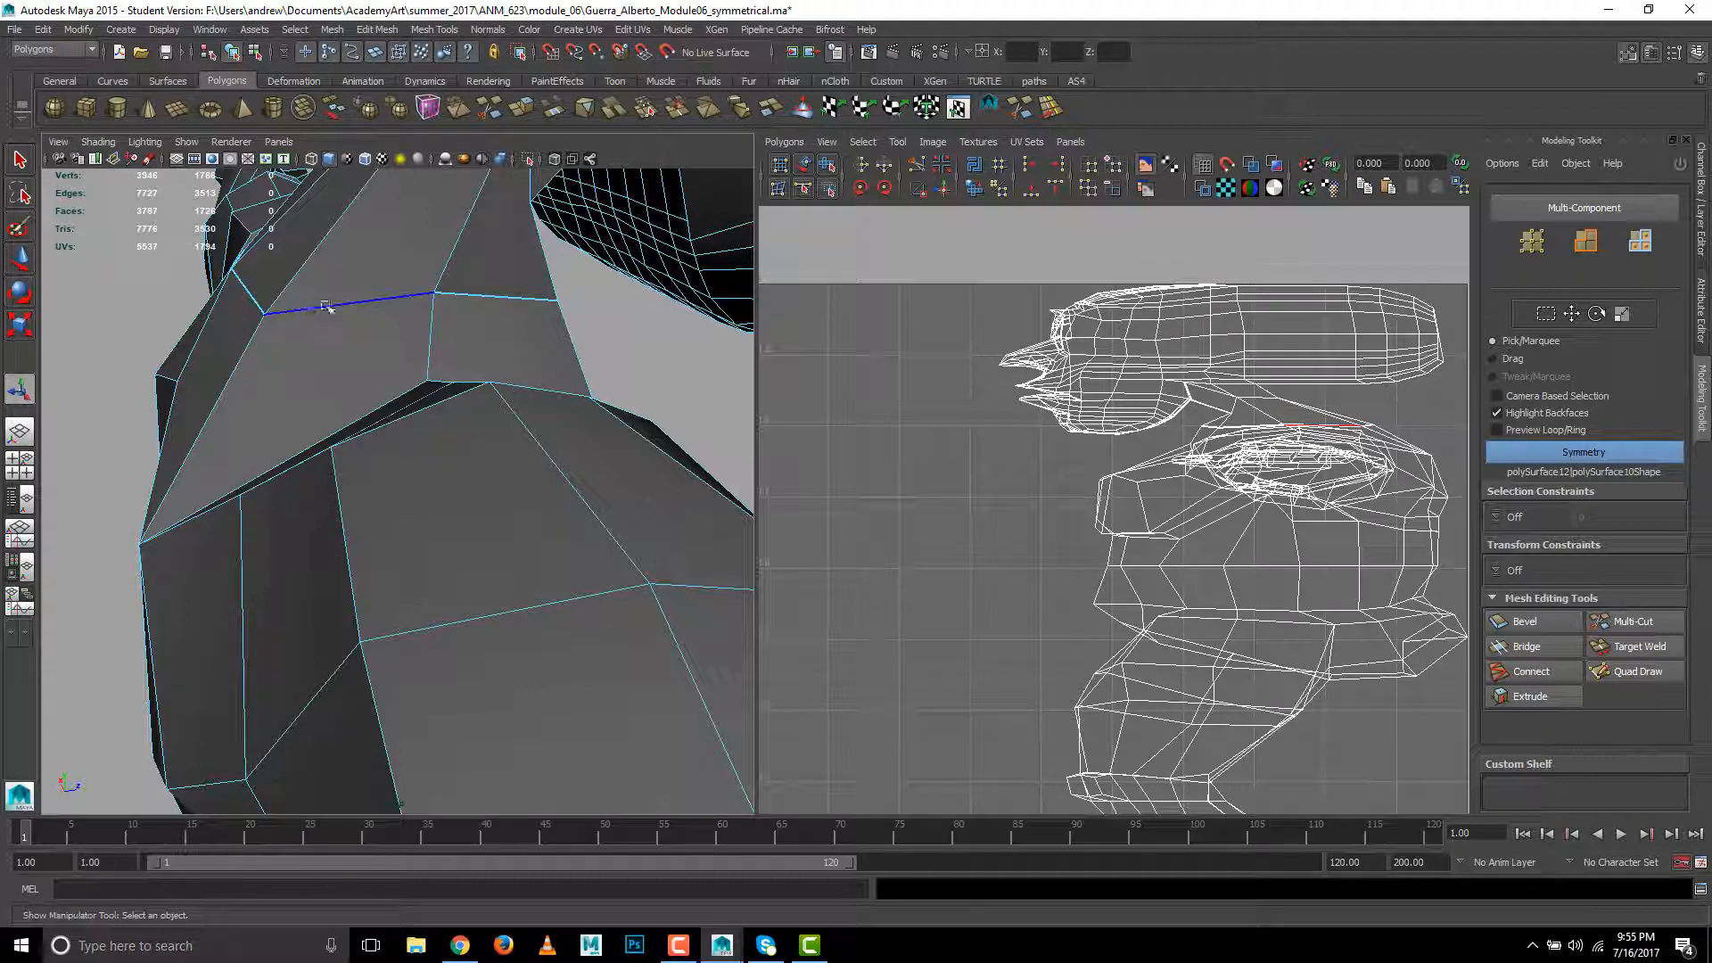
left_click_drag(627, 391, 535, 397, "alt")
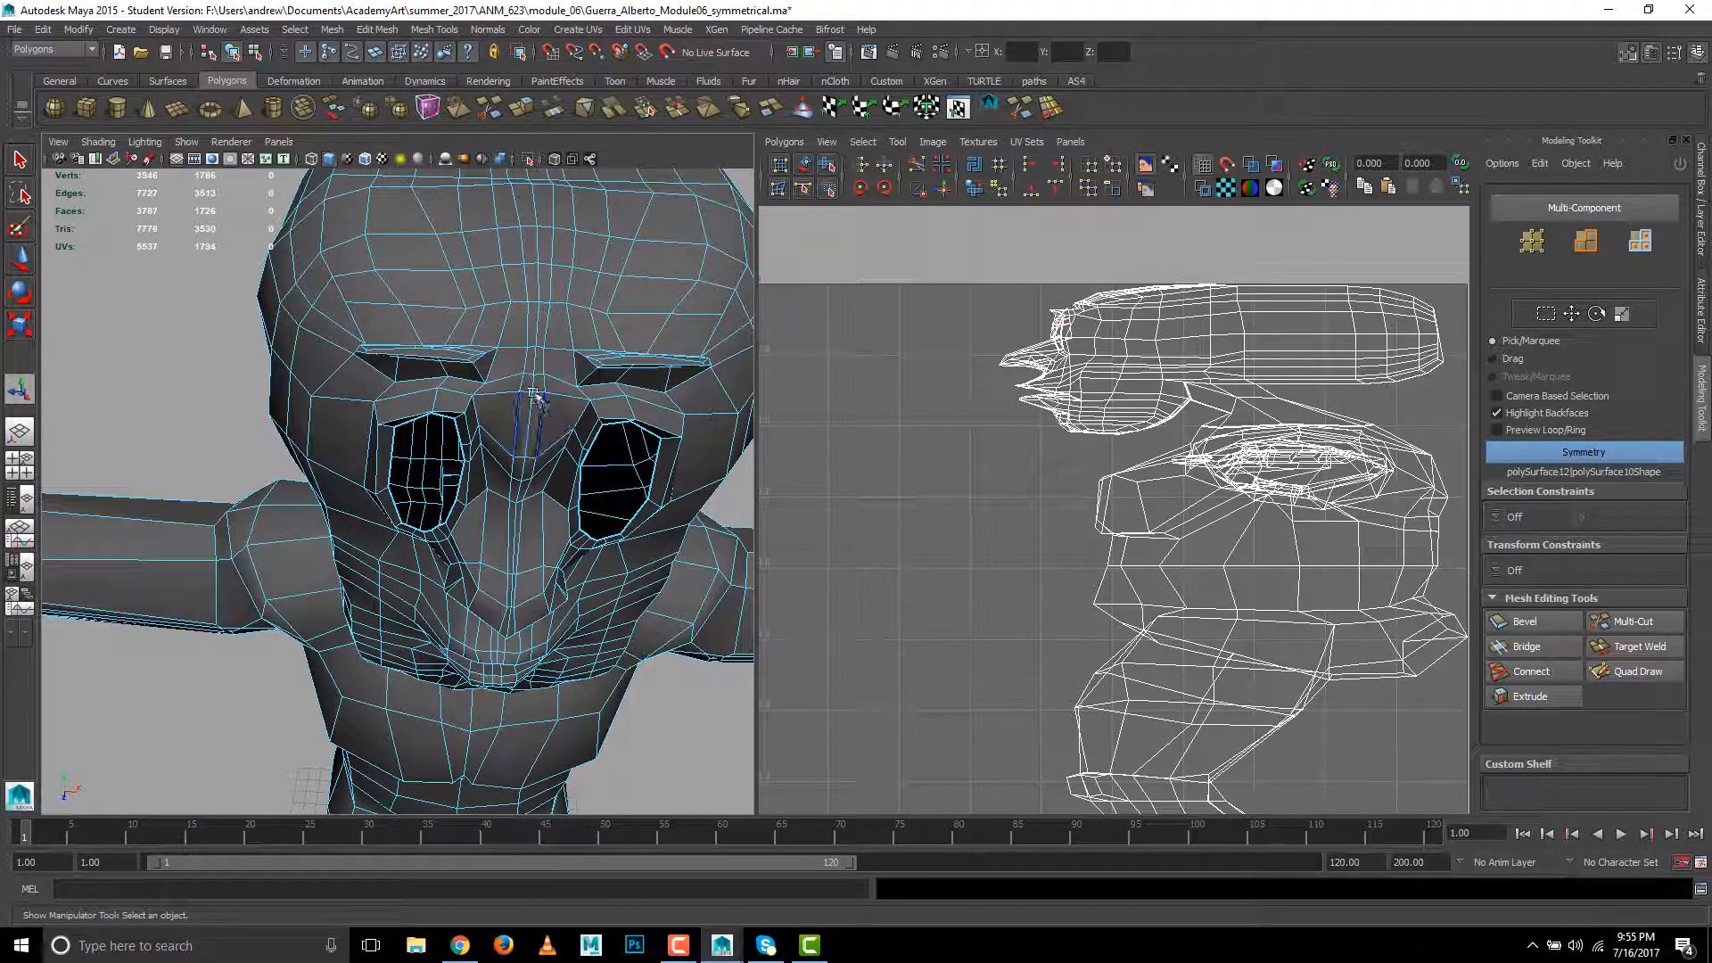
left_click(537, 330)
left_click_drag(406, 492, 302, 456, "alt")
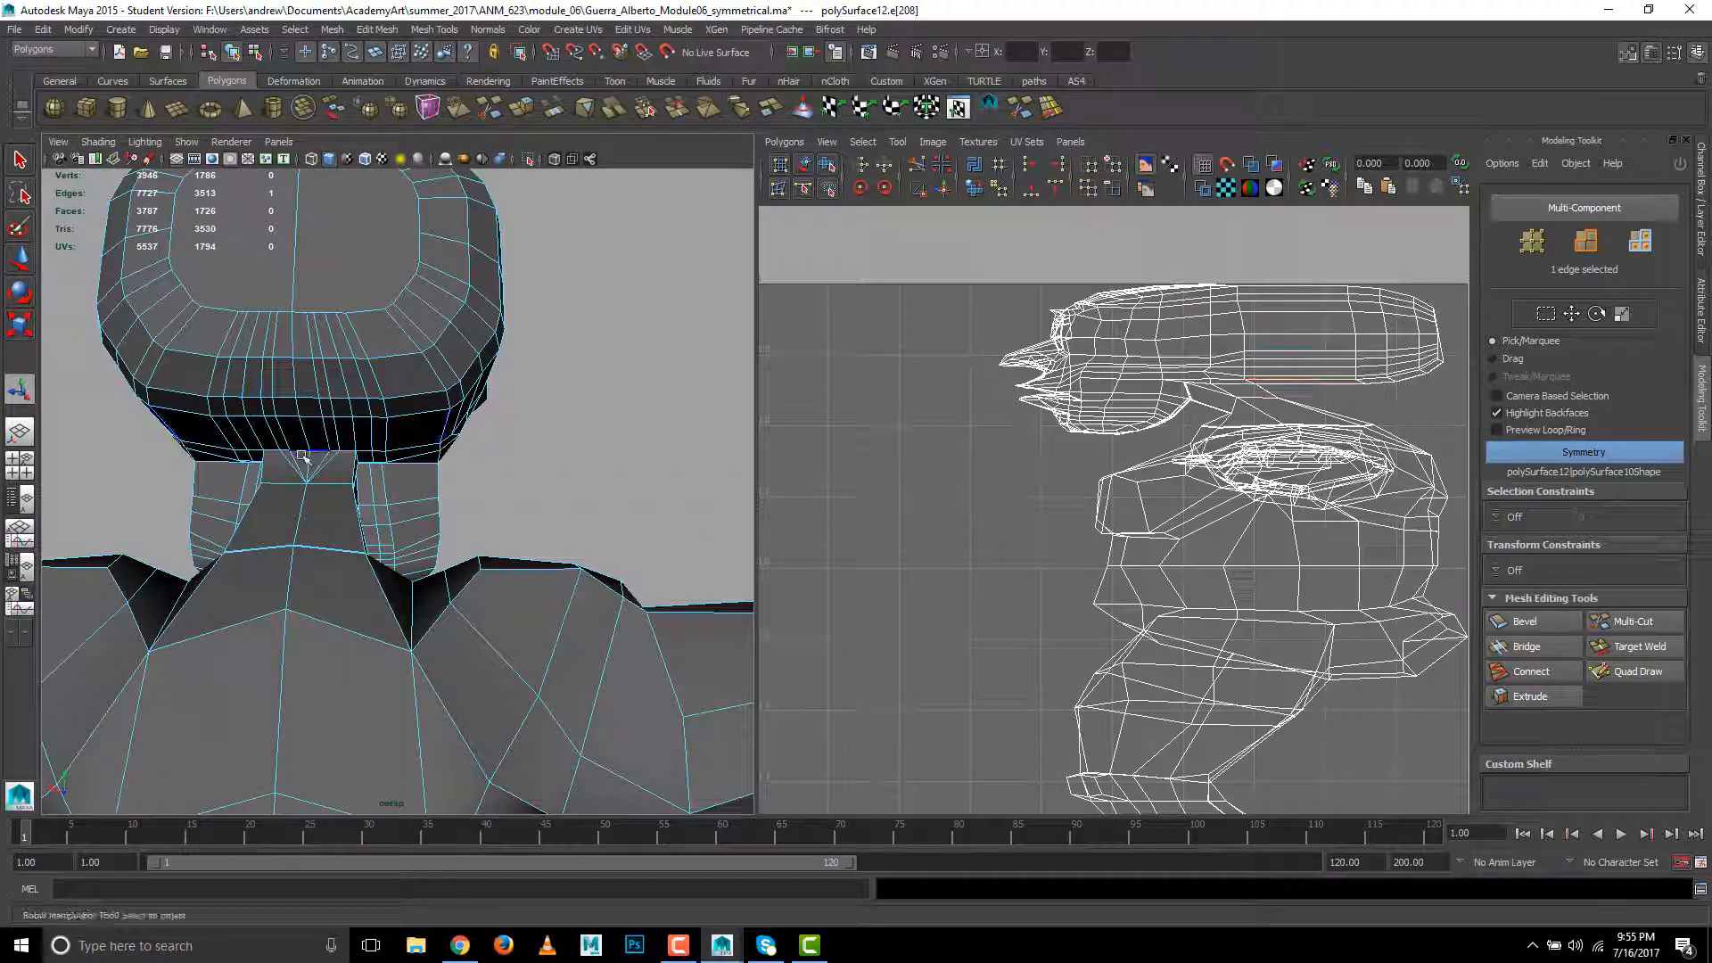
double_click(296, 519)
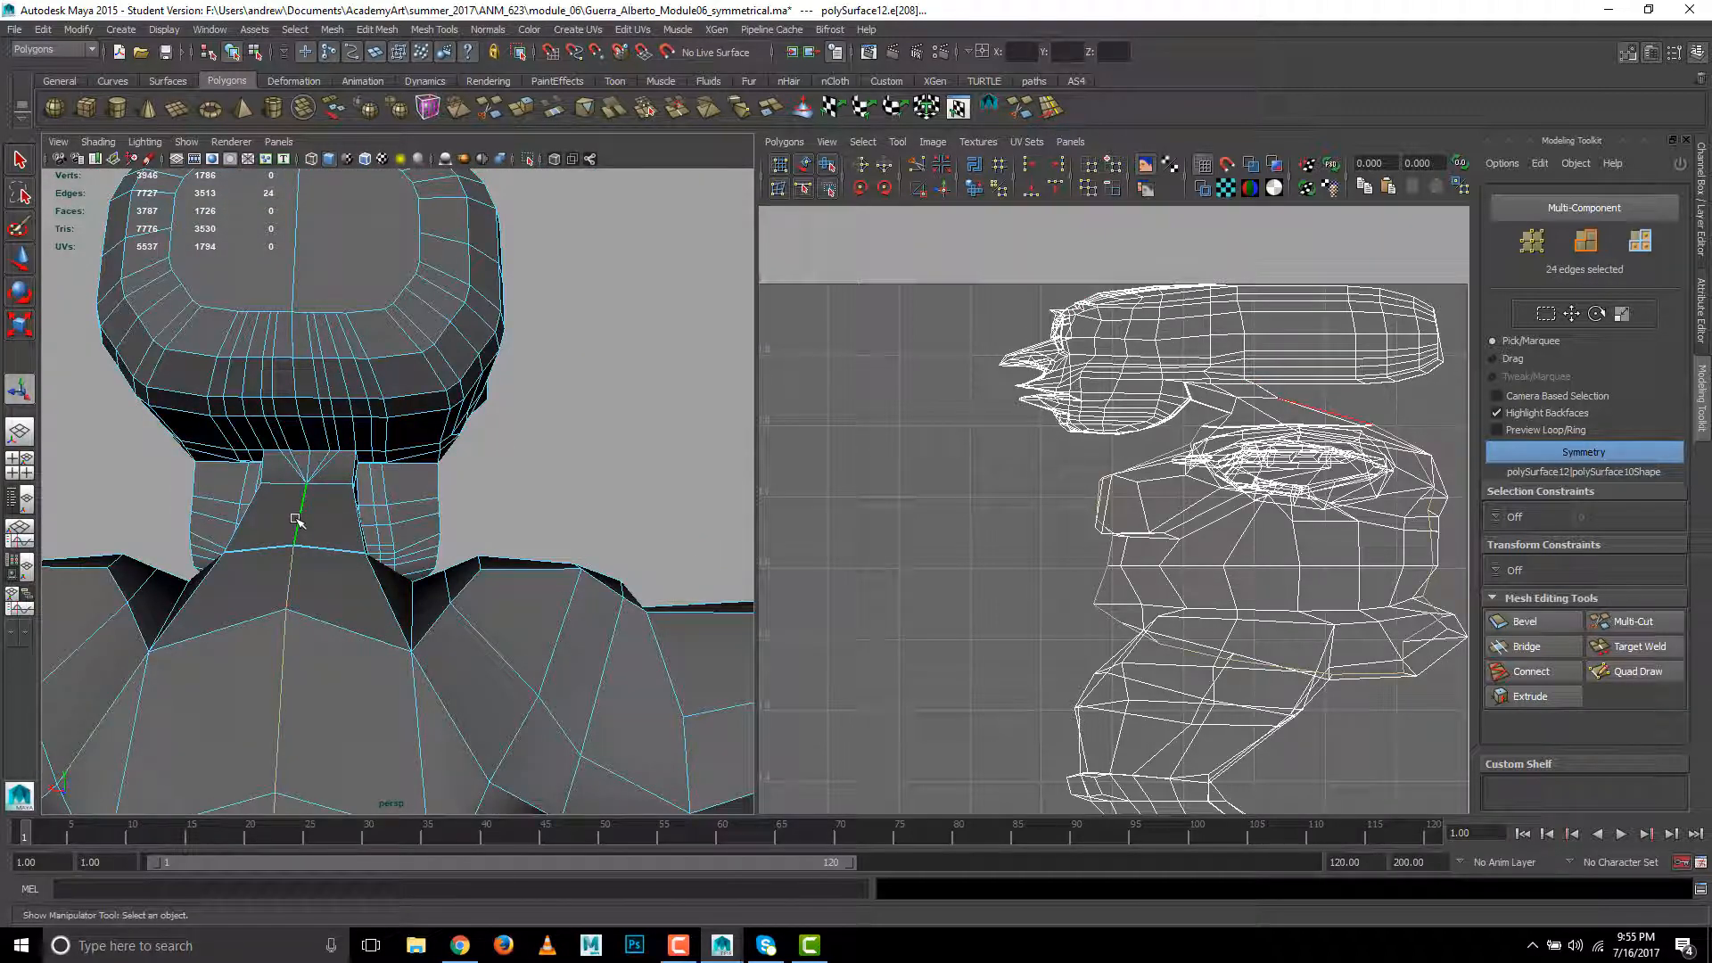
left_click(281, 286)
double_click(291, 259)
left_click_drag(481, 334, 593, 305, "alt")
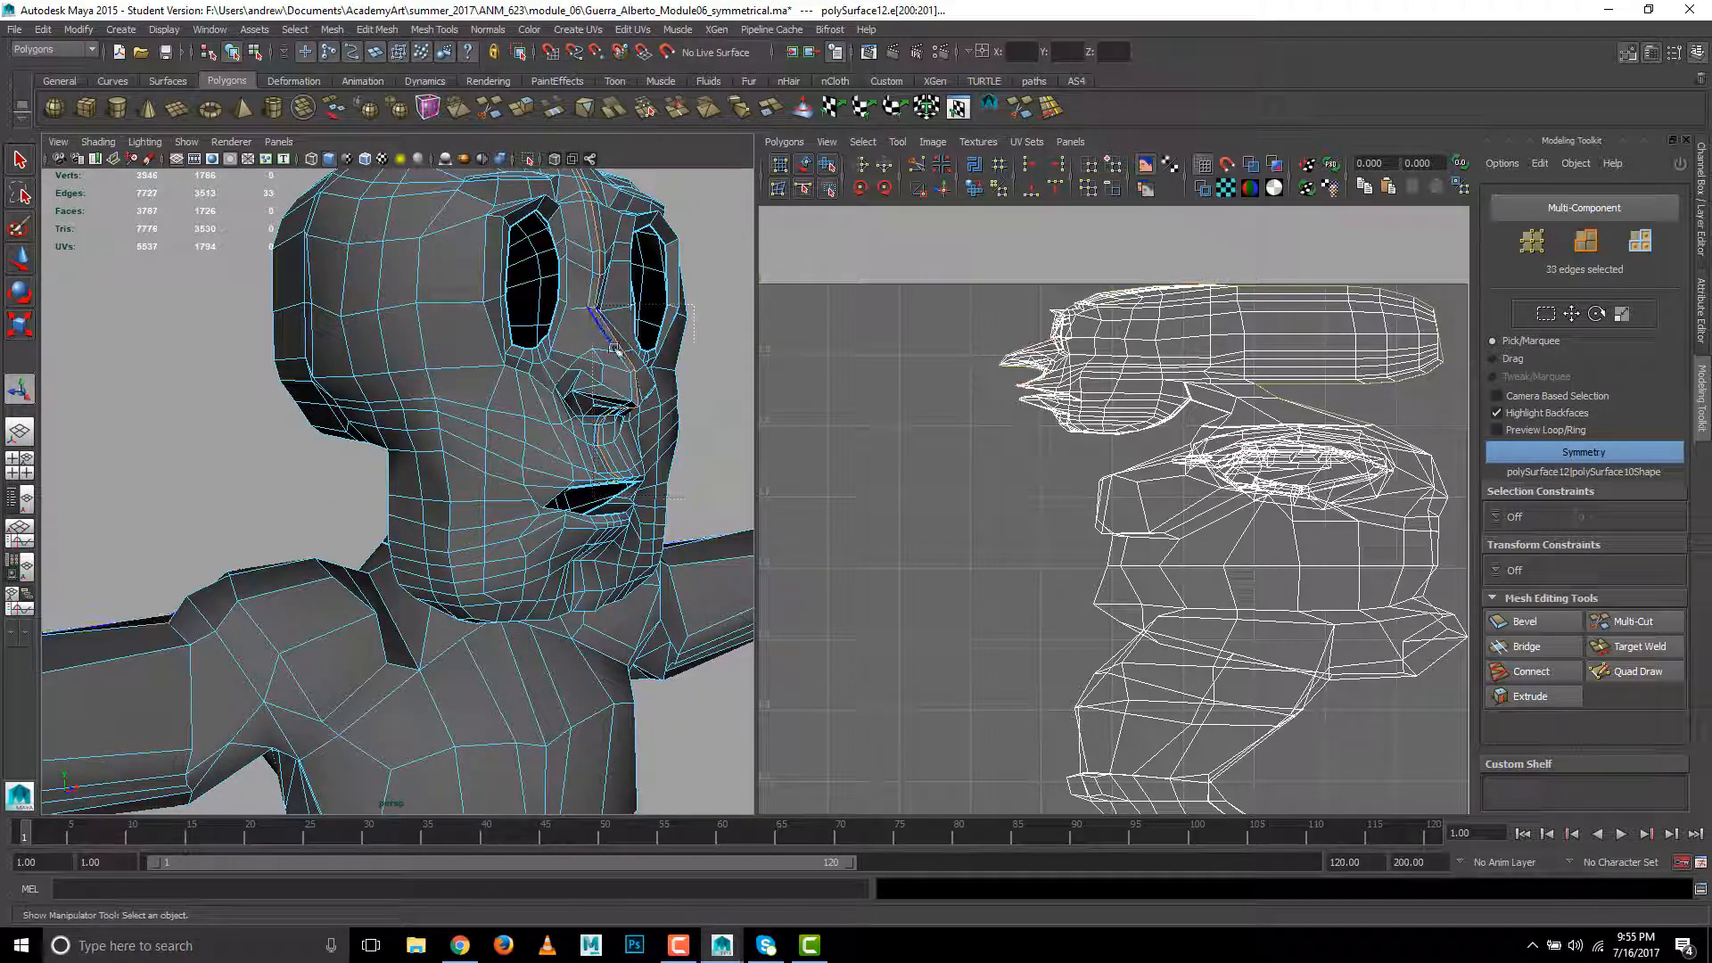
left_click_drag(619, 446, 583, 332, "alt")
left_click_drag(571, 478, 782, 469, "alt")
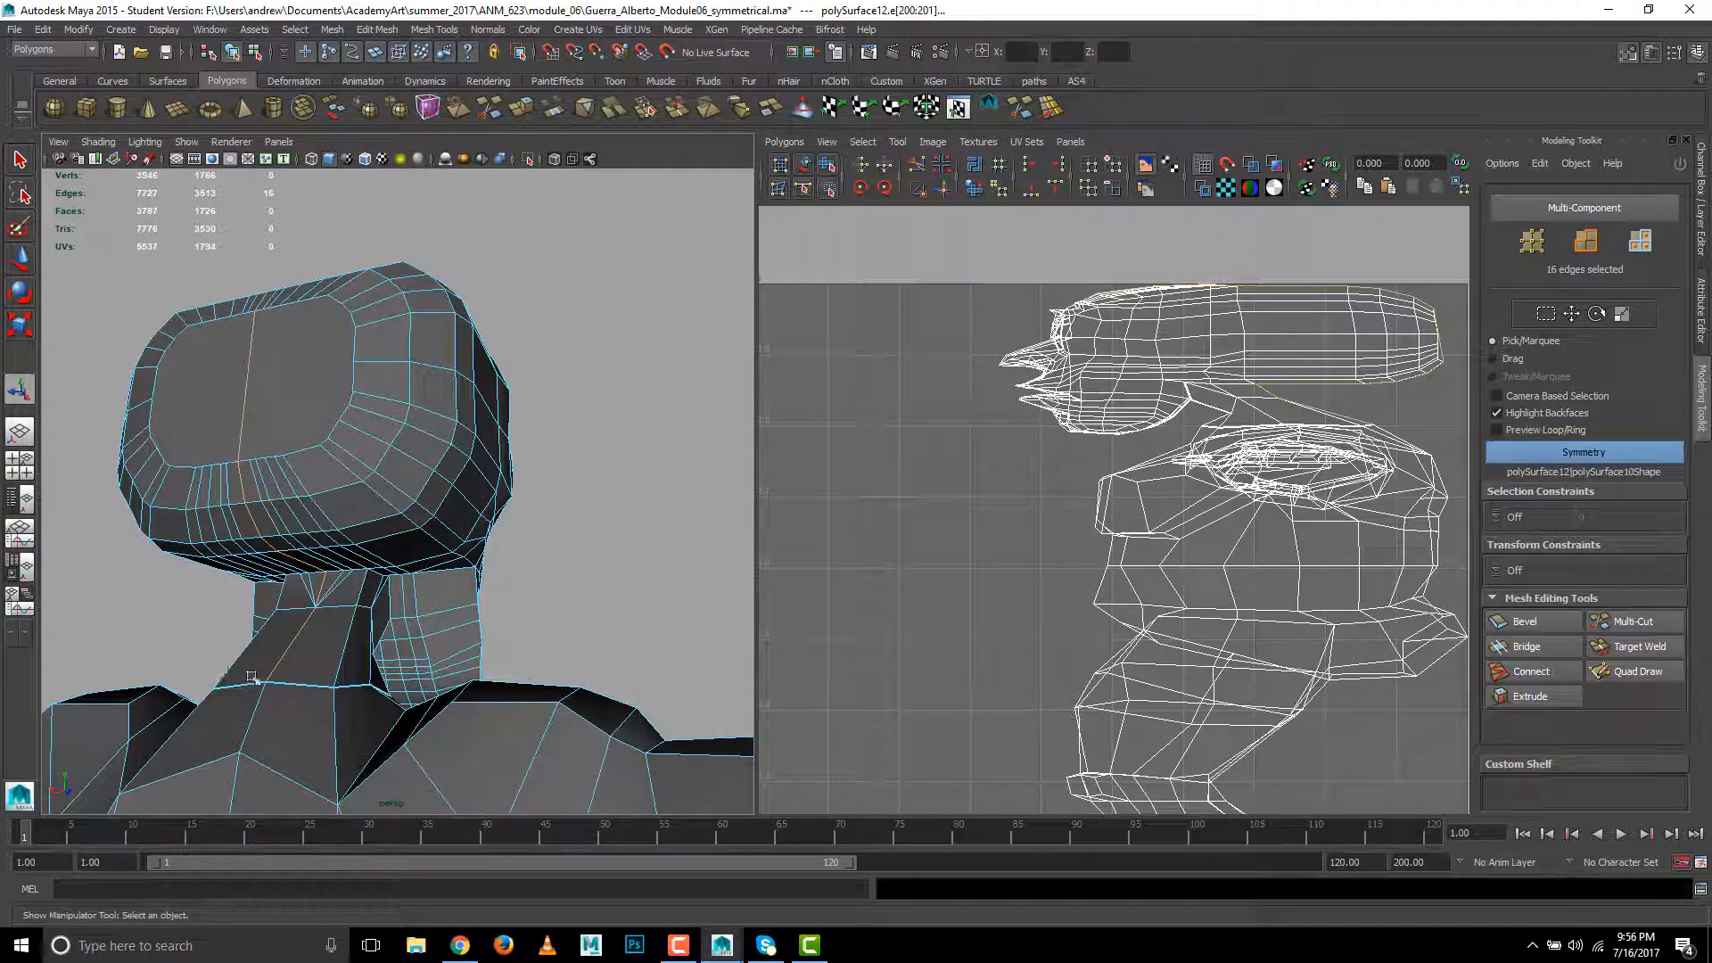
left_click(917, 166)
- Select the centre edges under the jaw, check them in wireframe display, return to shaded display and cut the UVs along them
left_click(582, 400)
left_click_drag(528, 493, 225, 409, "alt")
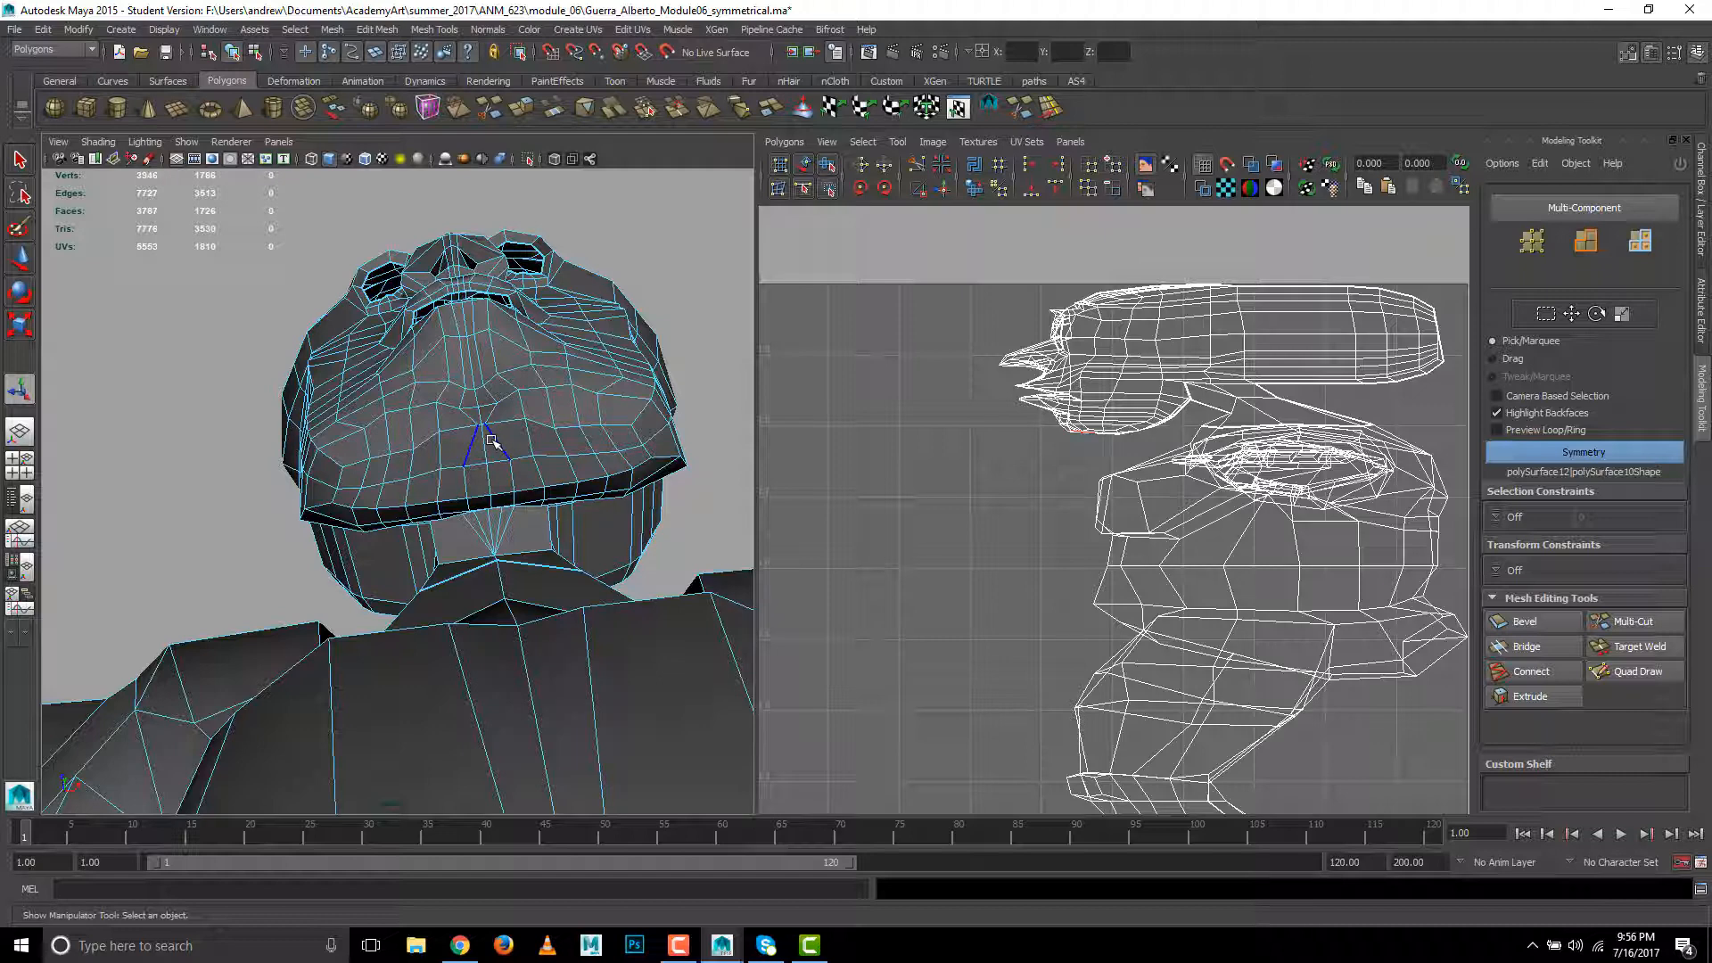
left_click(498, 533)
left_click_drag(503, 532, 511, 606, "alt")
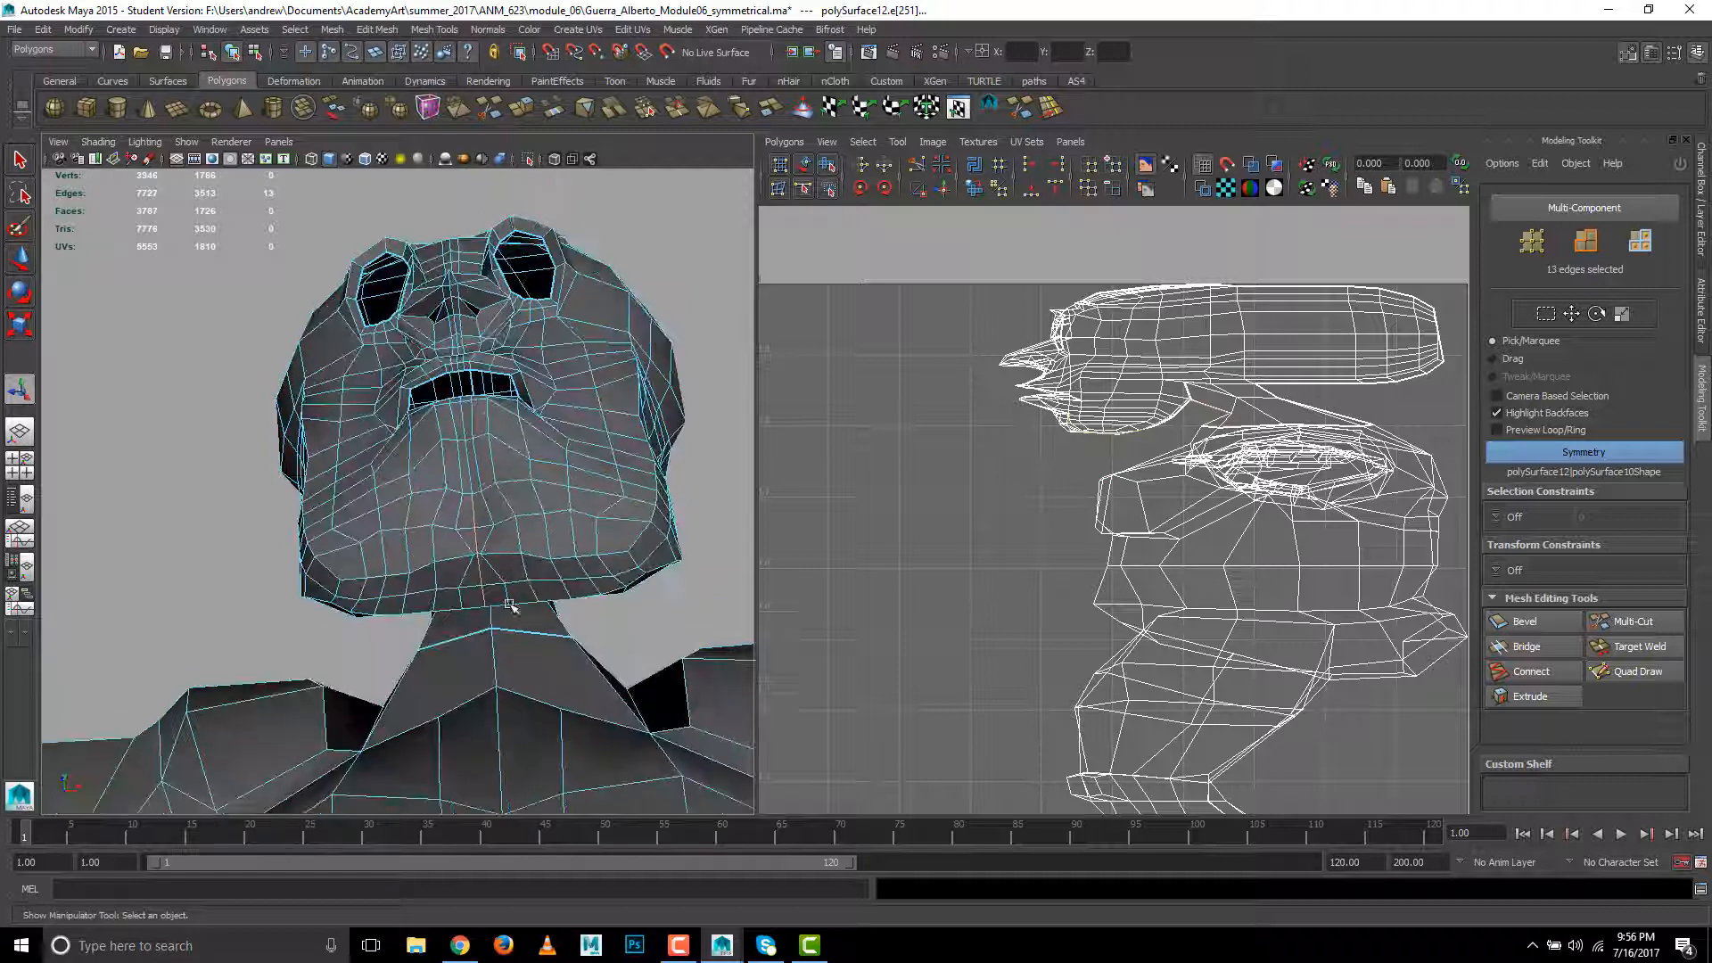
left_click_drag(621, 615, 749, 626, "alt")
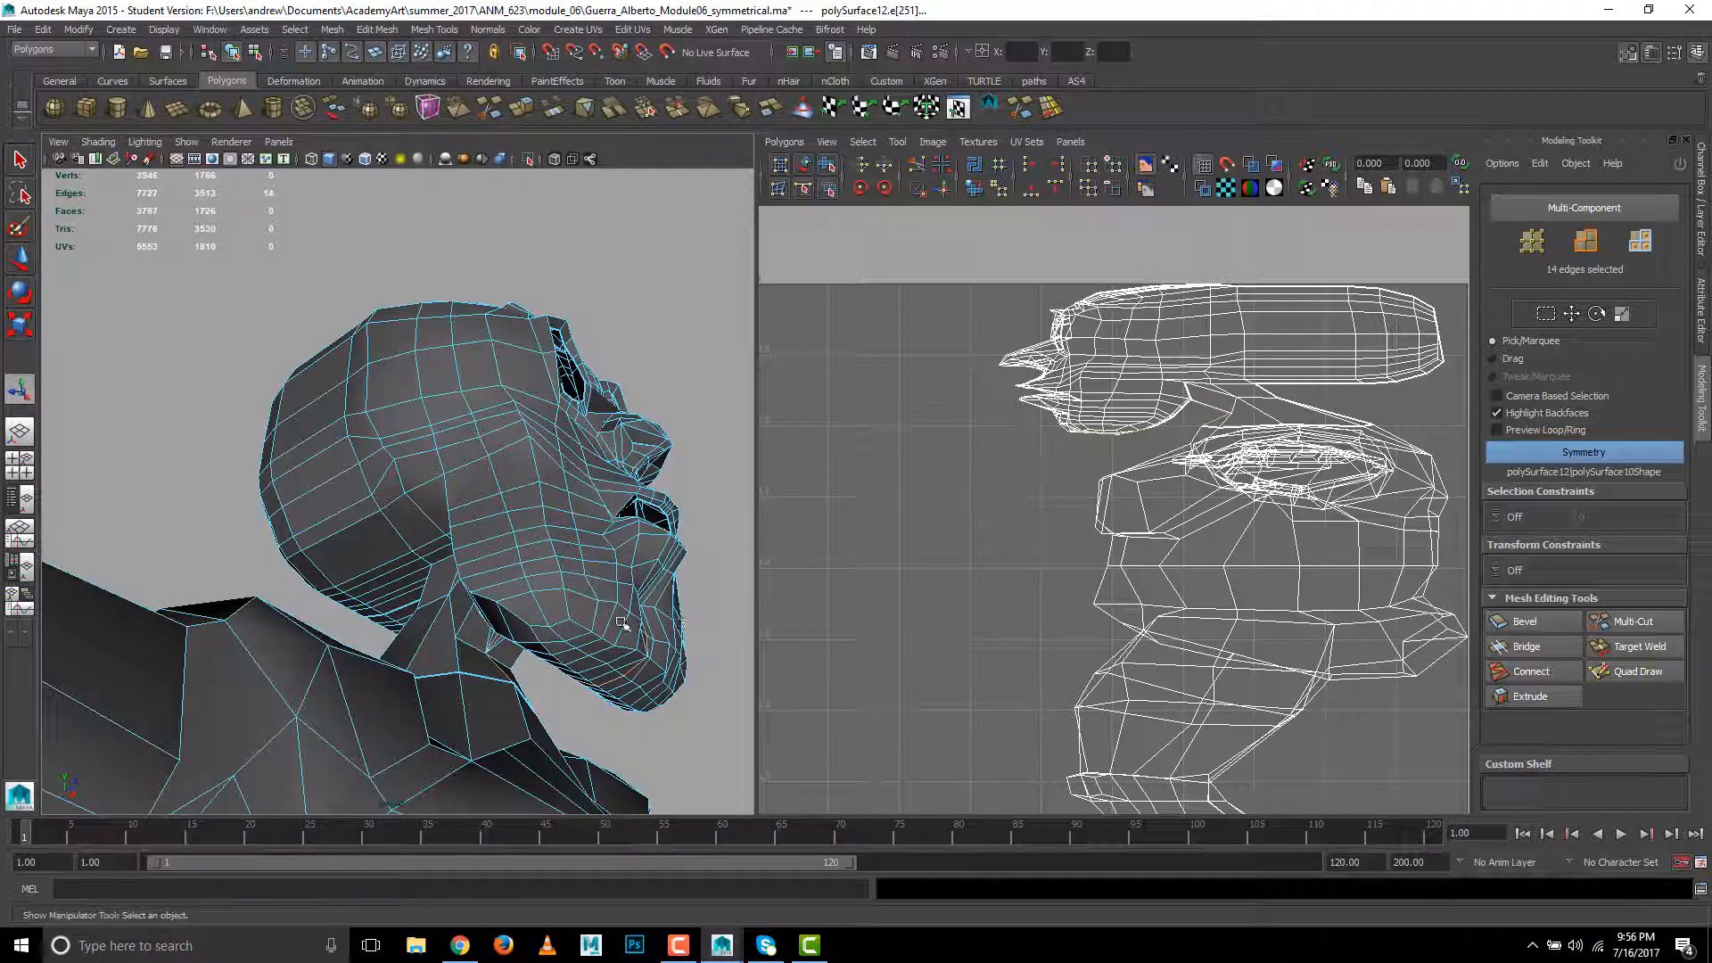
key("4")
left_click_drag(591, 703, 500, 707, "alt")
right_click_drag(318, 695, 630, 692, "alt")
left_click_drag(567, 706, 560, 702, "alt")
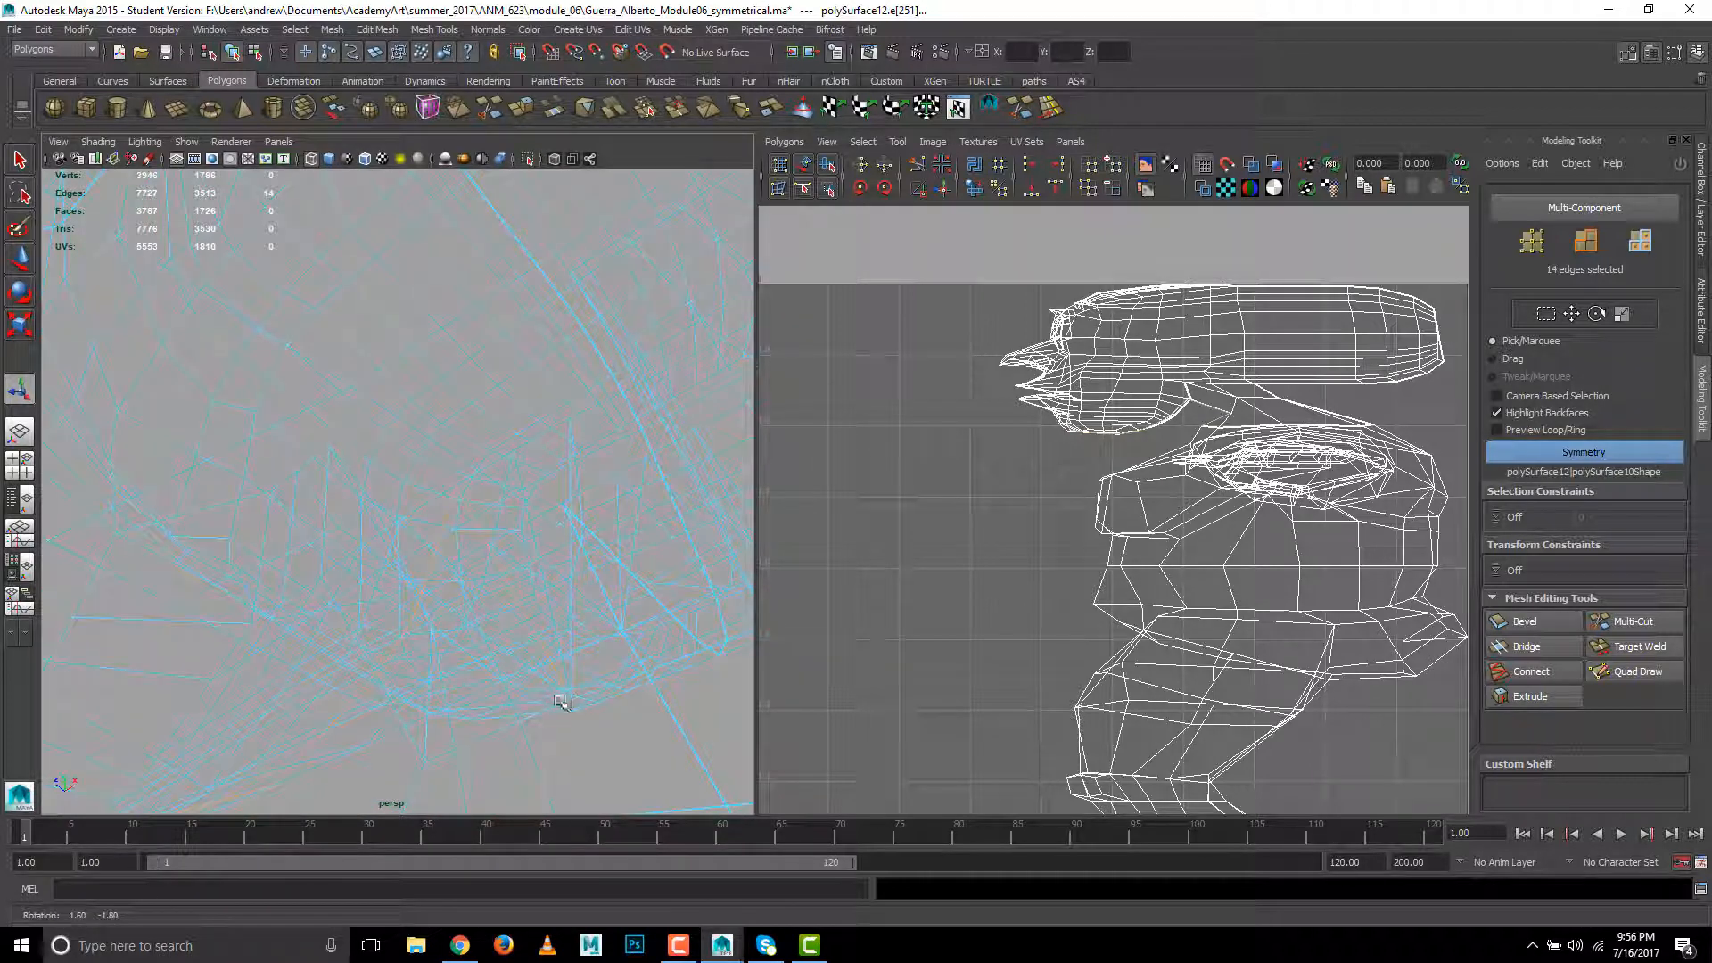
right_click_drag(353, 704, 314, 685, "alt")
left_click_drag(314, 685, 451, 658, "alt")
key("5")
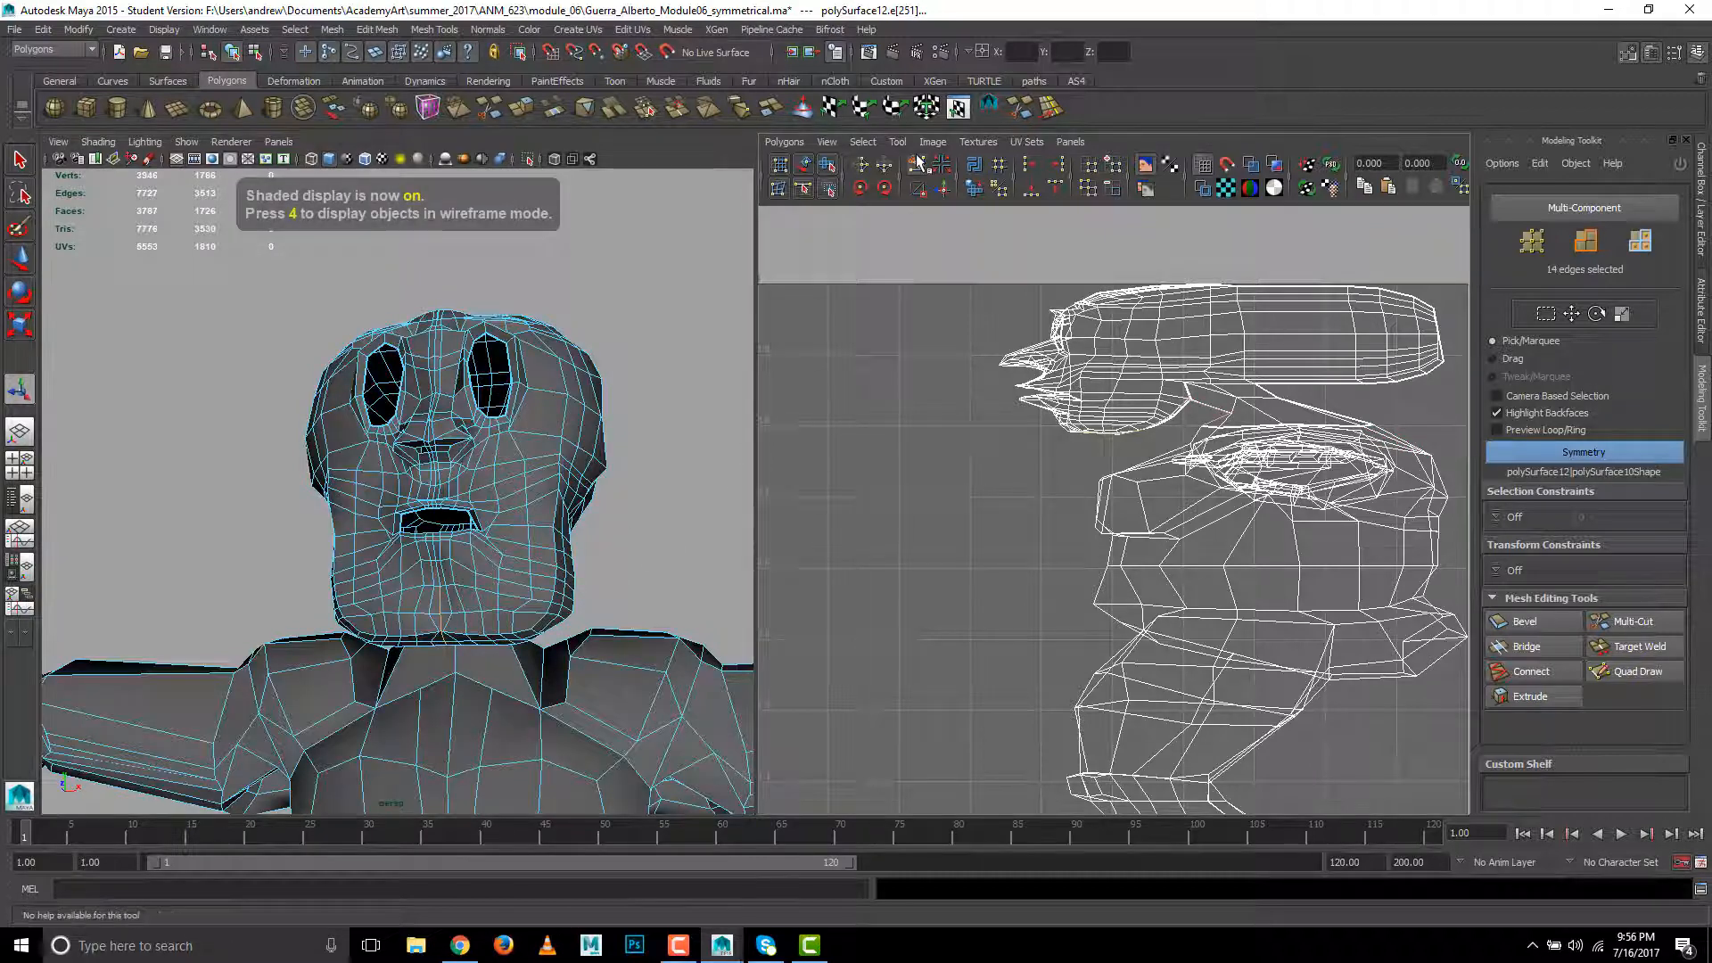
left_click(610, 510)
- Select the vertical edge loop over the sides of the head plus the edges where the skull meets the neck, and cut the UVs there
mouse_move(623, 539)
left_mouse_down("alt")
mouse_move(604, 562)
mouse_move(461, 595)
mouse_move(392, 499)
mouse_move(428, 496)
mouse_move(258, 467)
mouse_move(229, 511)
left_mouse_up("alt")
left_click(376, 457)
right_click_drag(271, 561, 579, 560, "alt")
left_click_drag(447, 619, 404, 619, "alt")
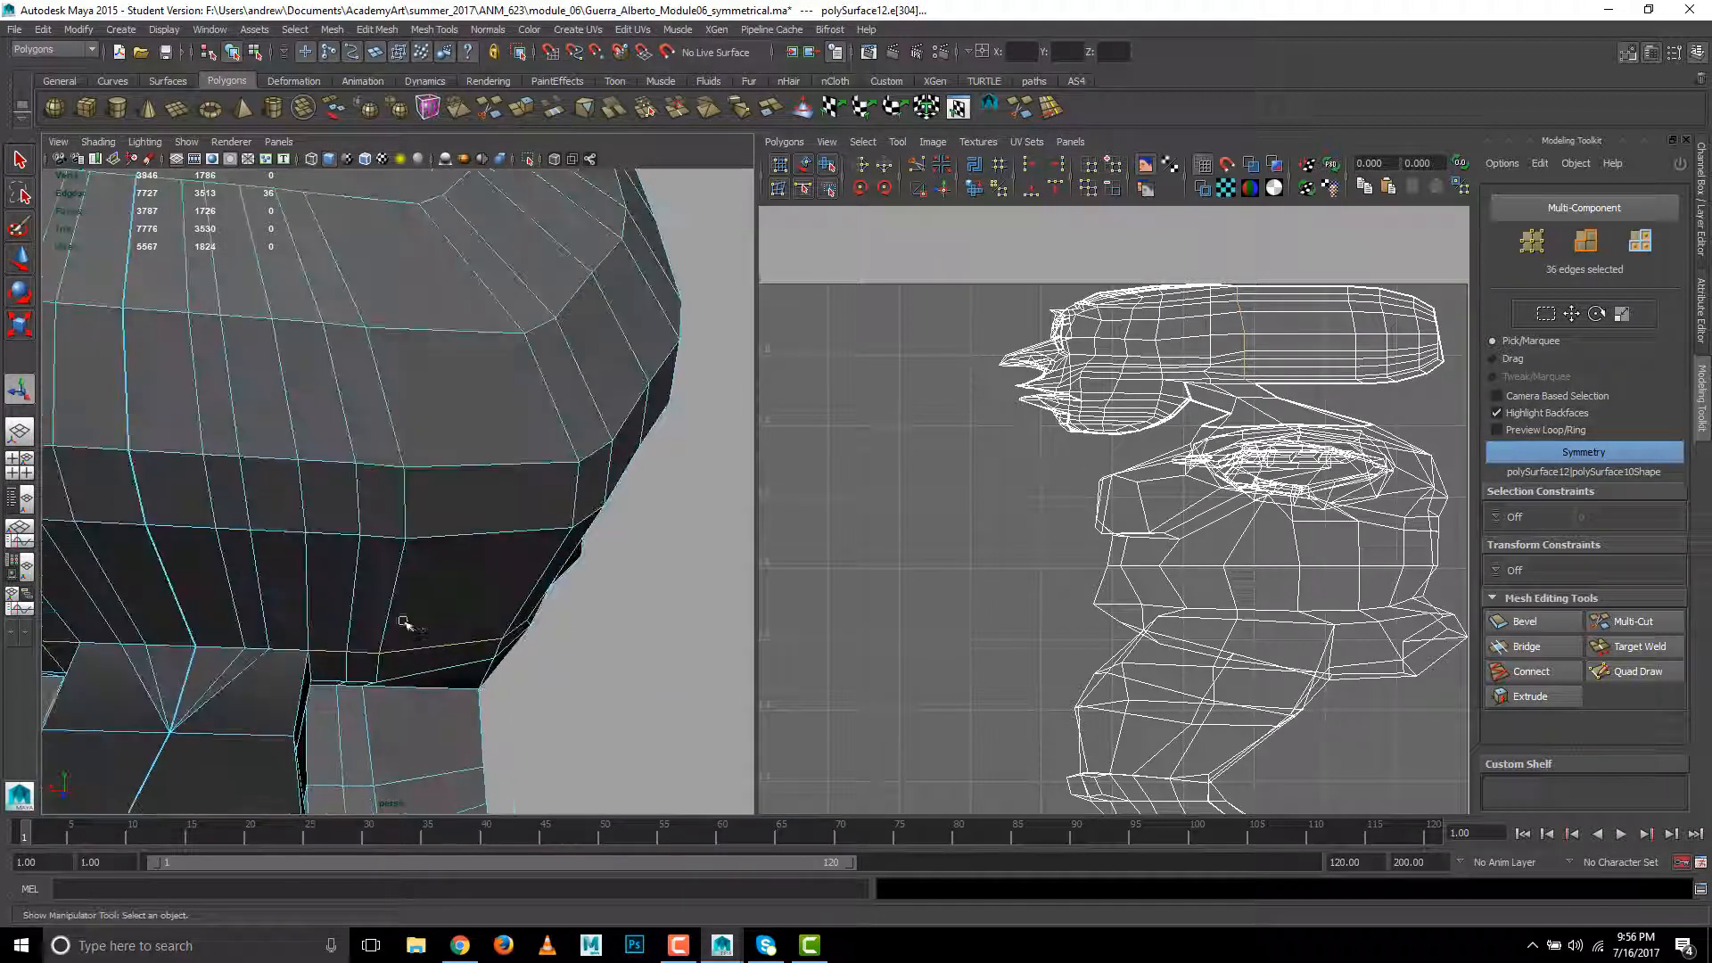
double_click(290, 649, "shift")
left_click_drag(569, 663, 559, 678, "alt")
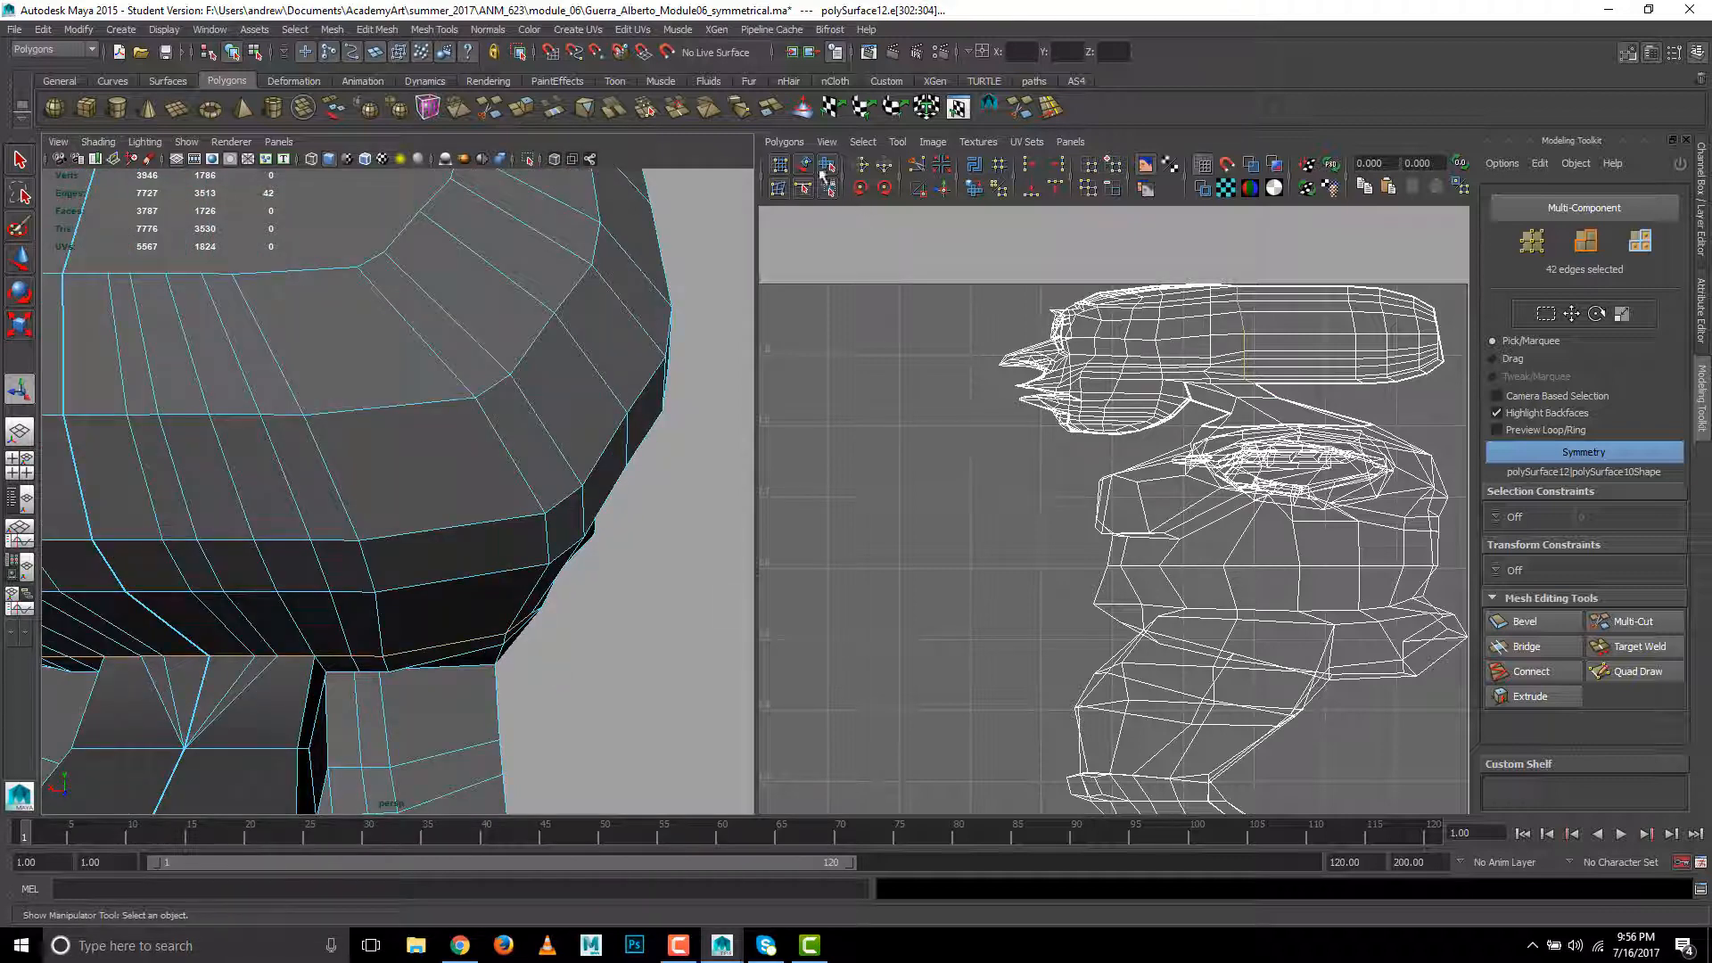
left_click(918, 166)
- Examine the head and neck seams from the back and both sides
left_click_drag(413, 734, 350, 734, "alt")
right_click_drag(385, 709, 272, 649, "alt")
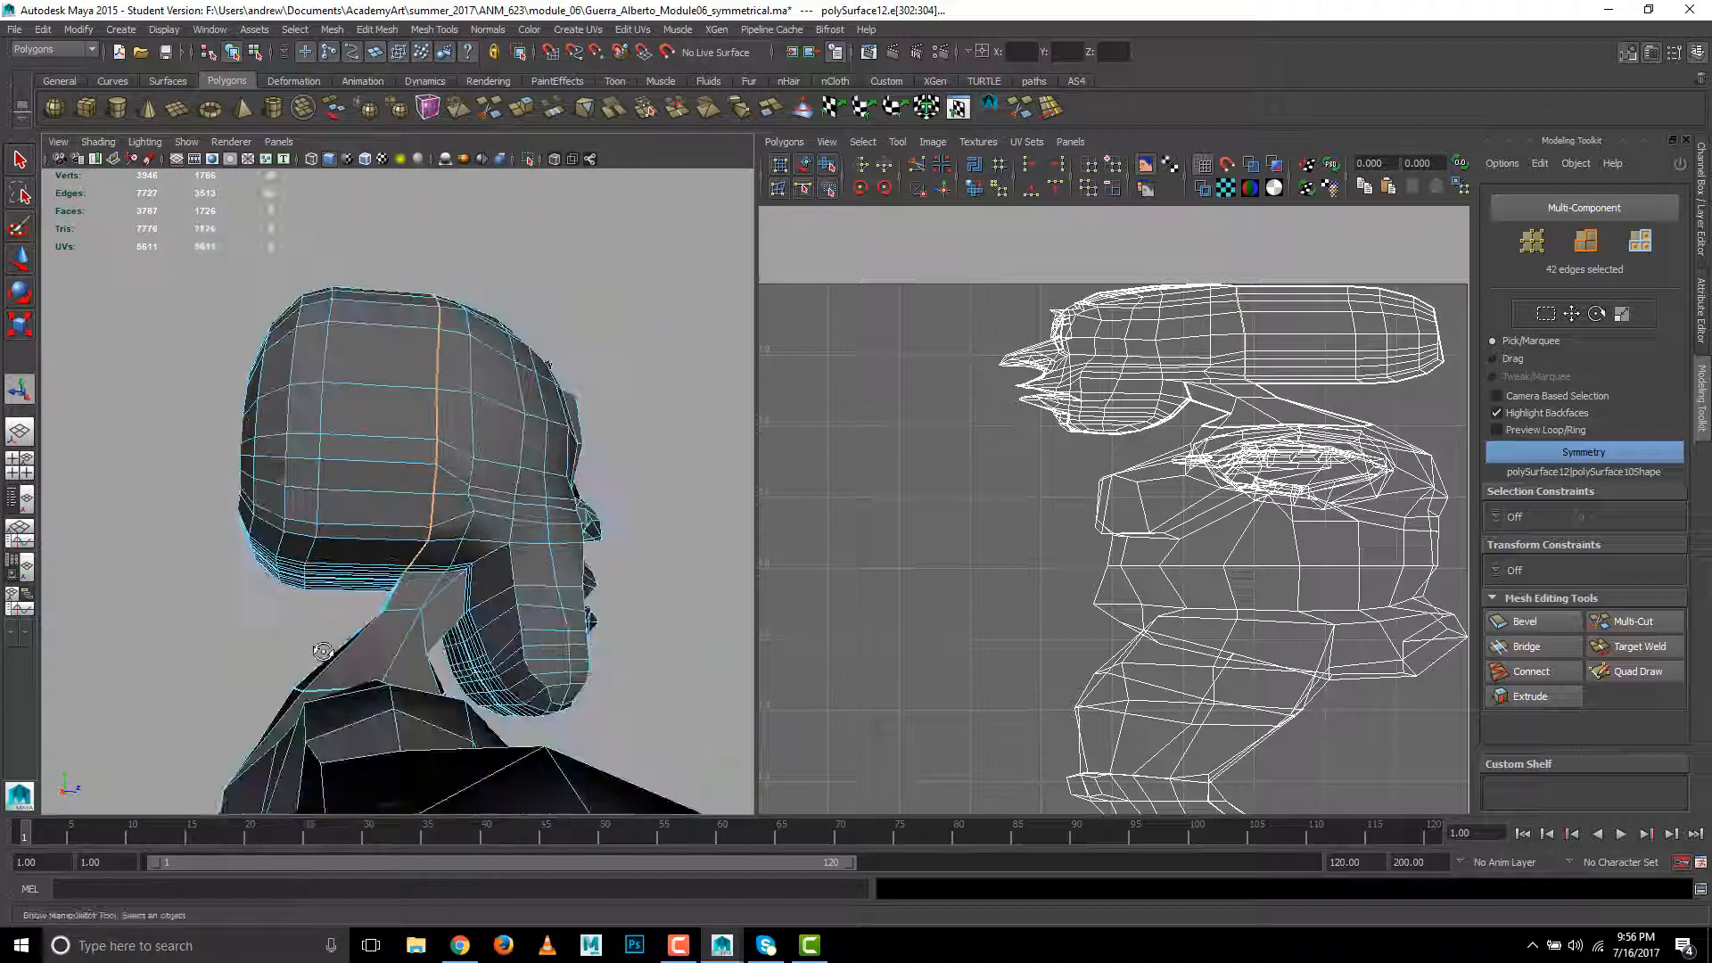
left_click_drag(261, 640, 322, 667, "alt")
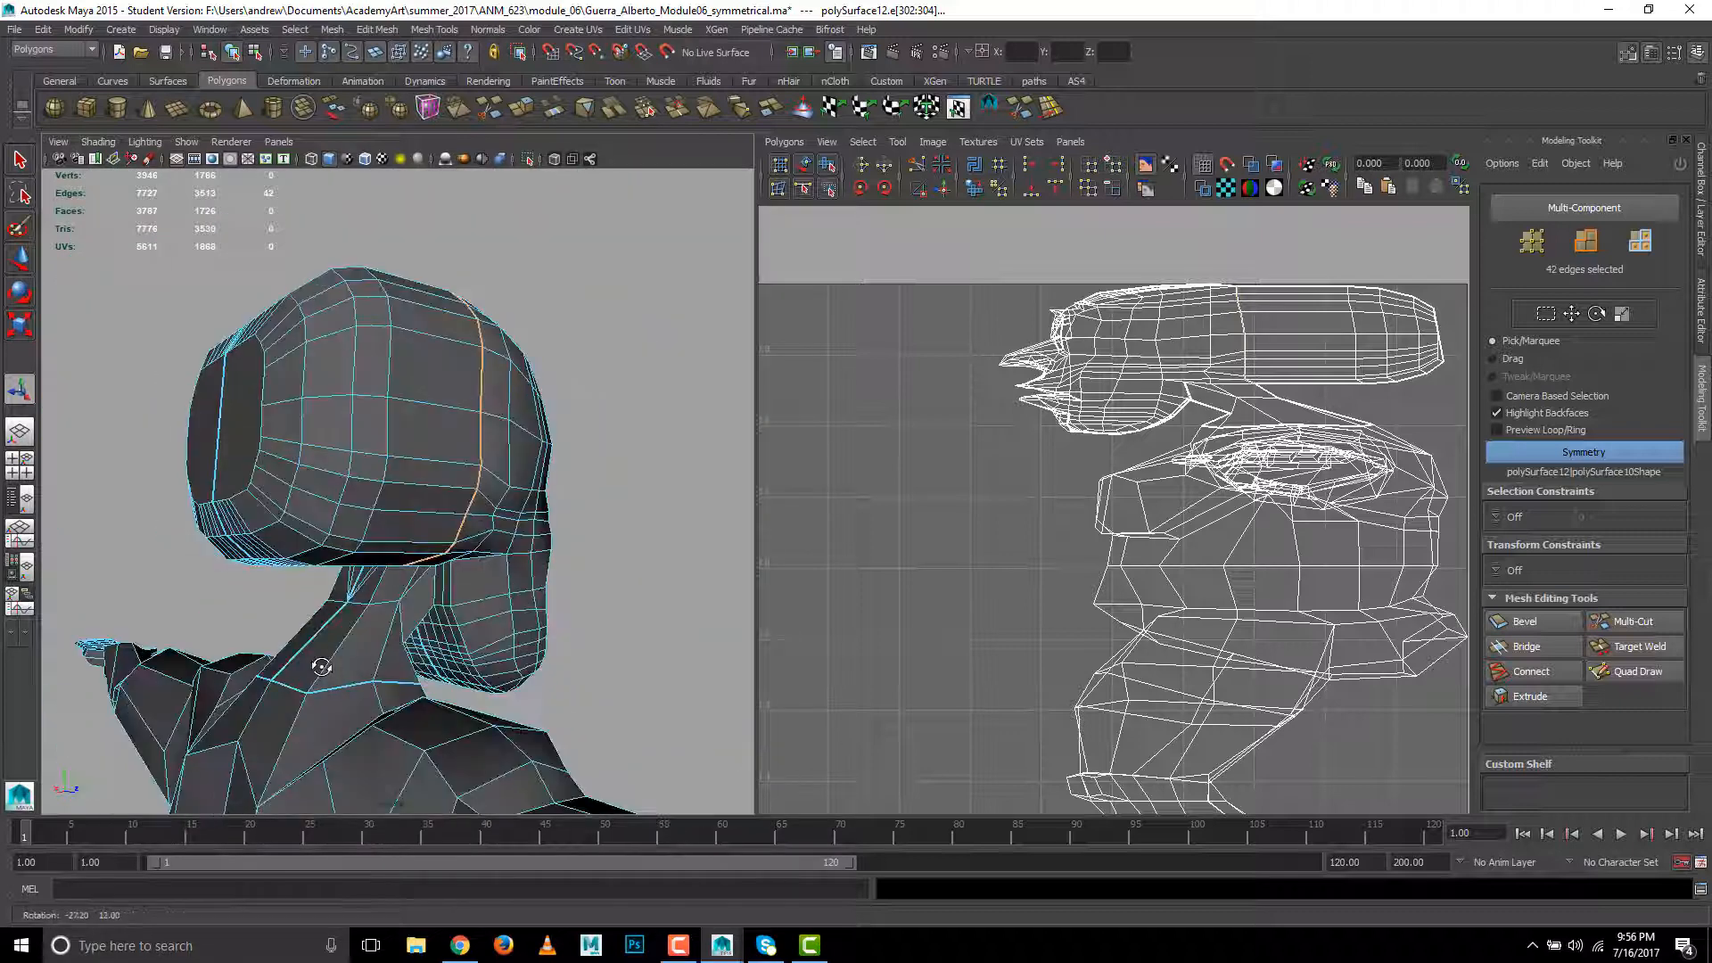
left_click_drag(223, 618, 214, 420, "alt")
right_click(203, 417)
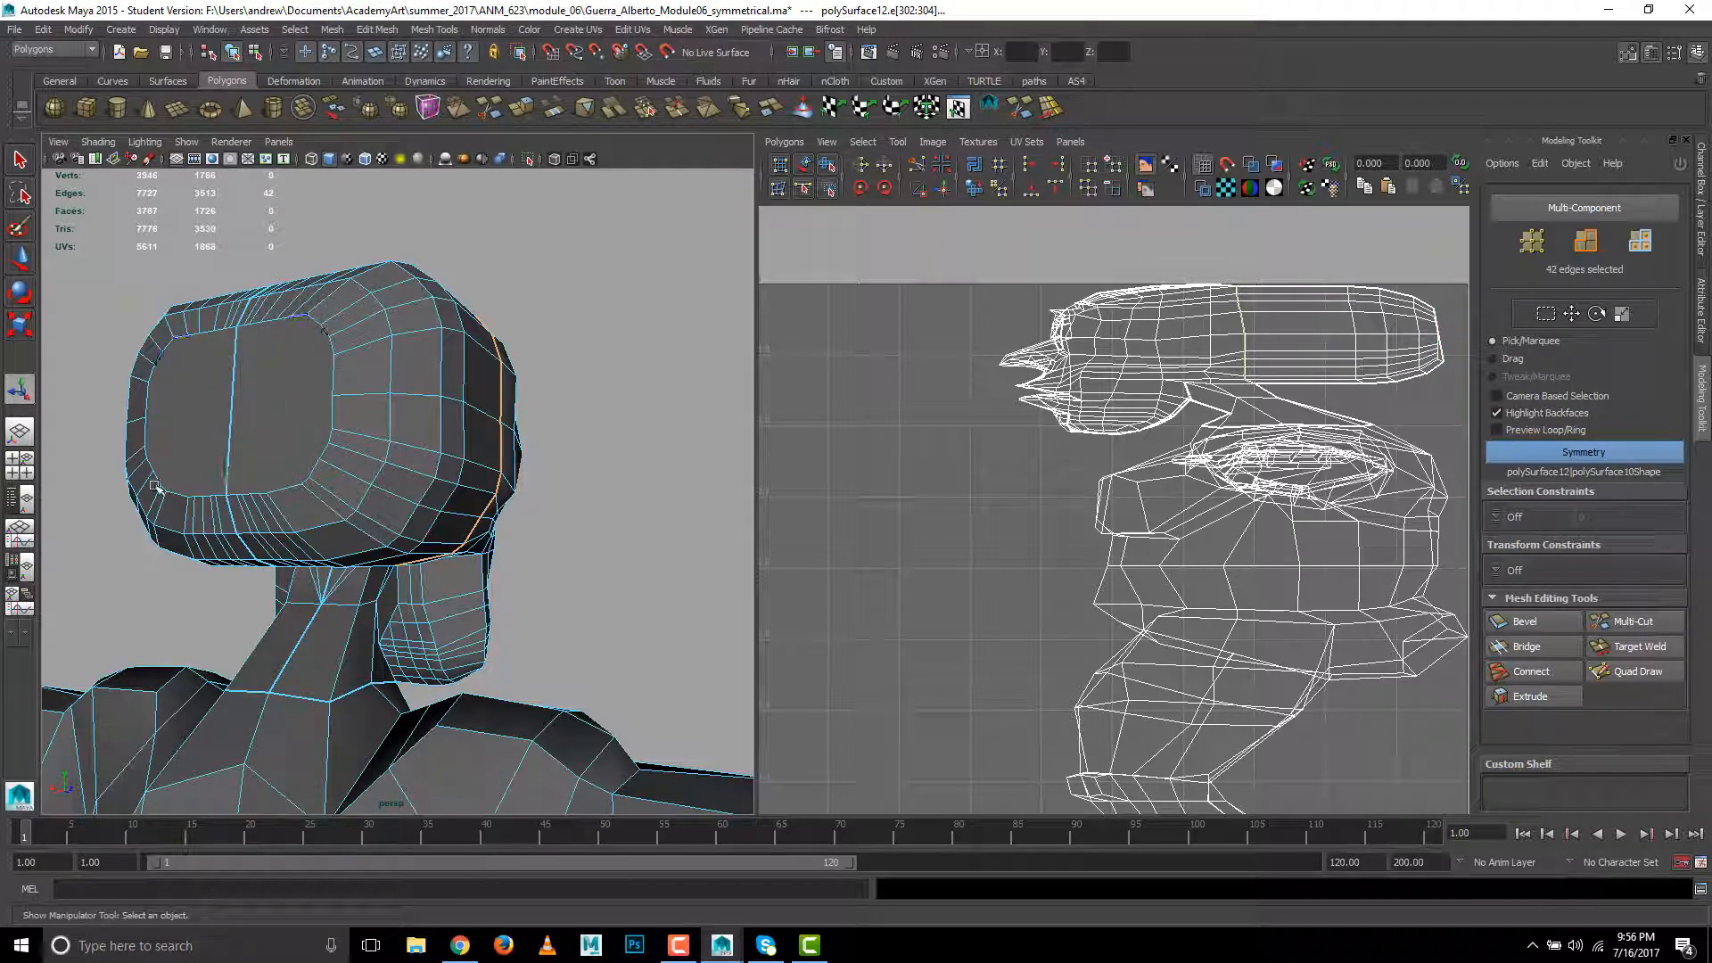
left_click_drag(196, 642, 118, 669, "alt")
middle_click_drag(119, 669, 117, 652, "alt")
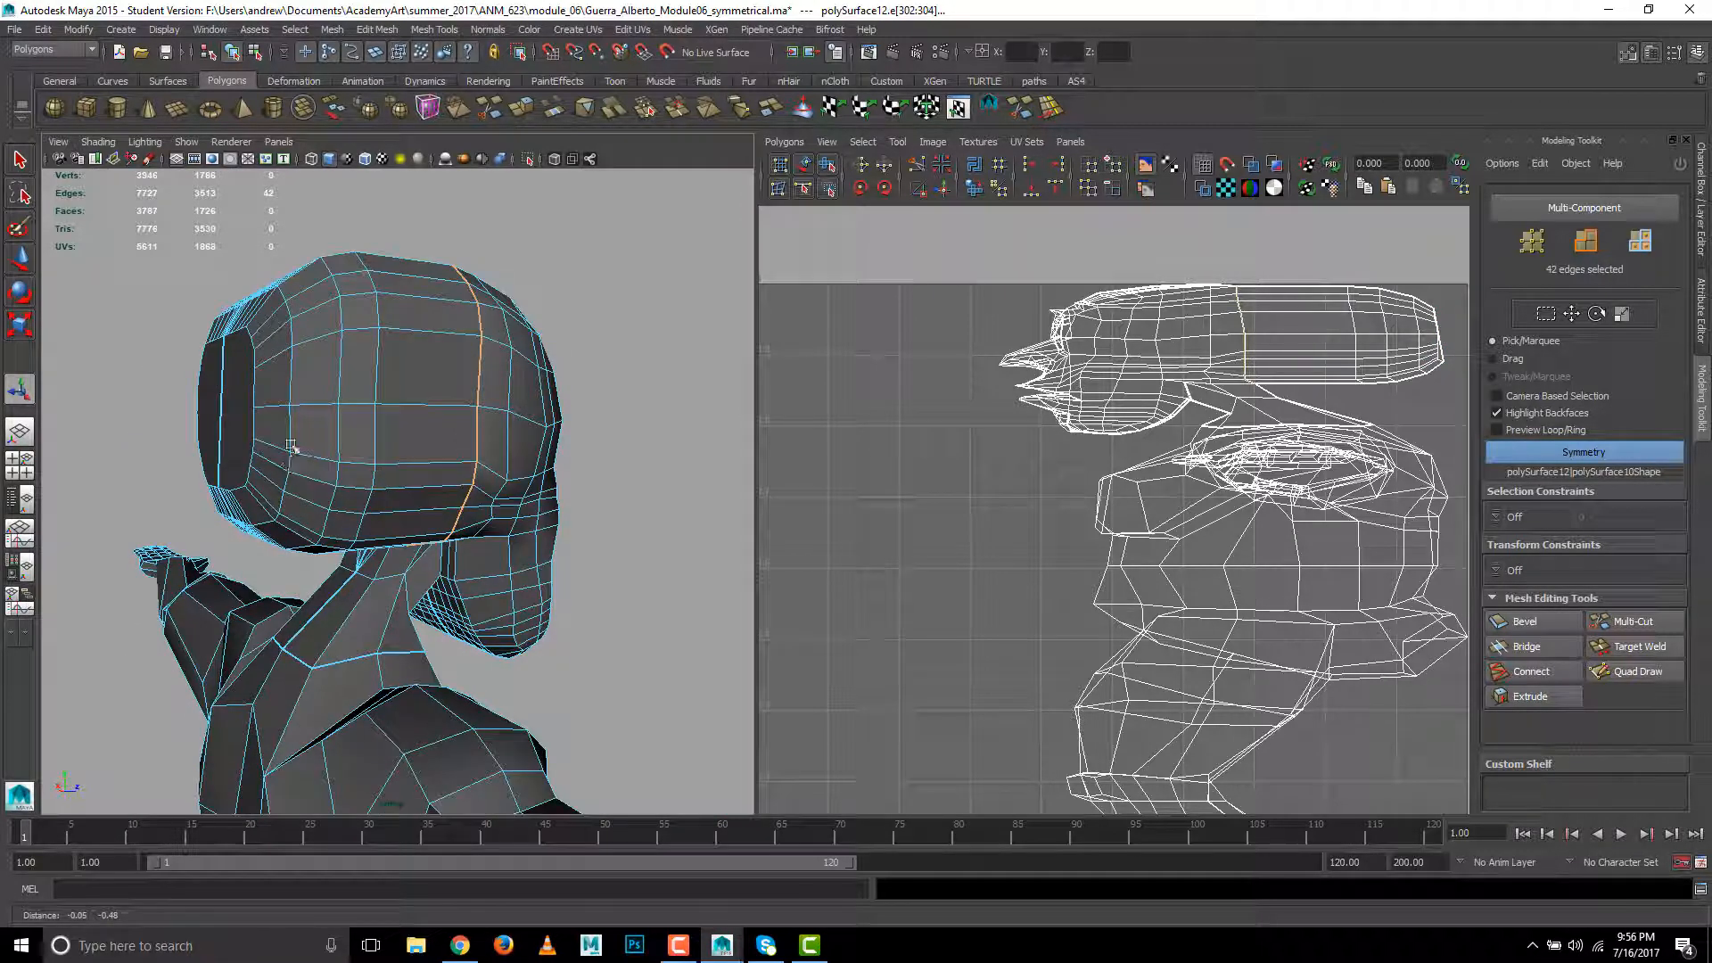
left_click_drag(361, 580, 470, 612, "alt")
left_click_drag(354, 597, 331, 639, "alt")
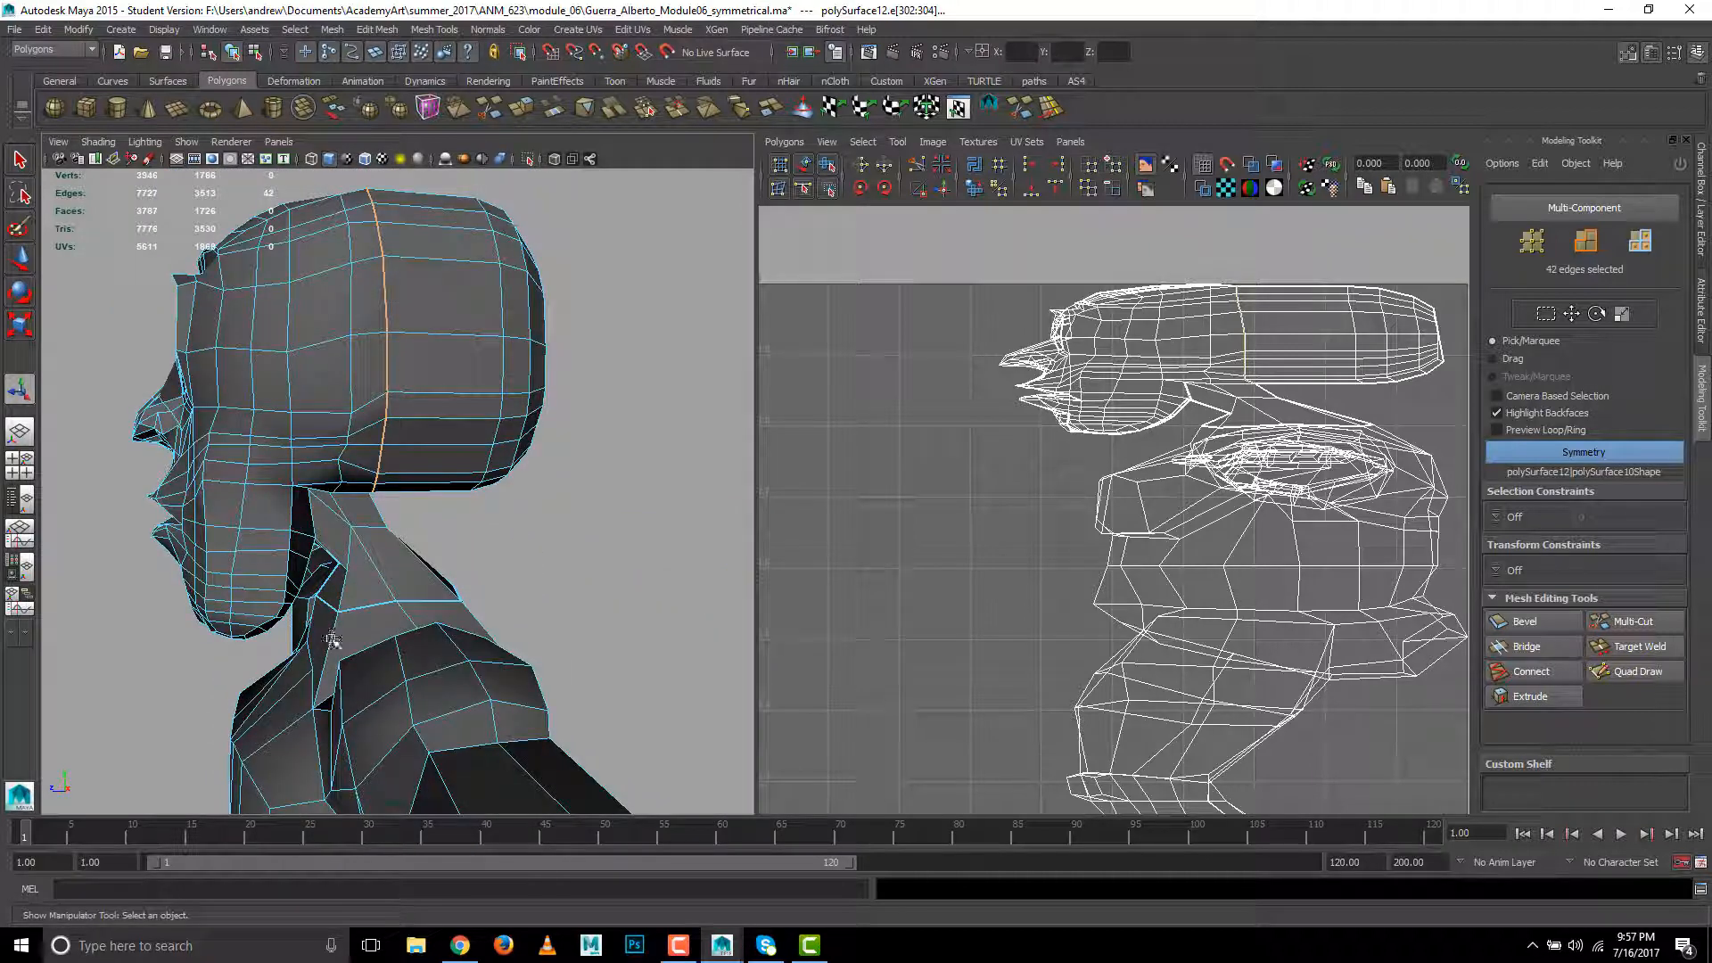
left_click_drag(362, 573, 396, 609, "alt")
right_click_drag(444, 457, 496, 419)
- Select all UVs of the character mesh and unfold them with the Unfold3D method, keeping Pack enabled
key("a")
right_click_drag(383, 540, 562, 535)
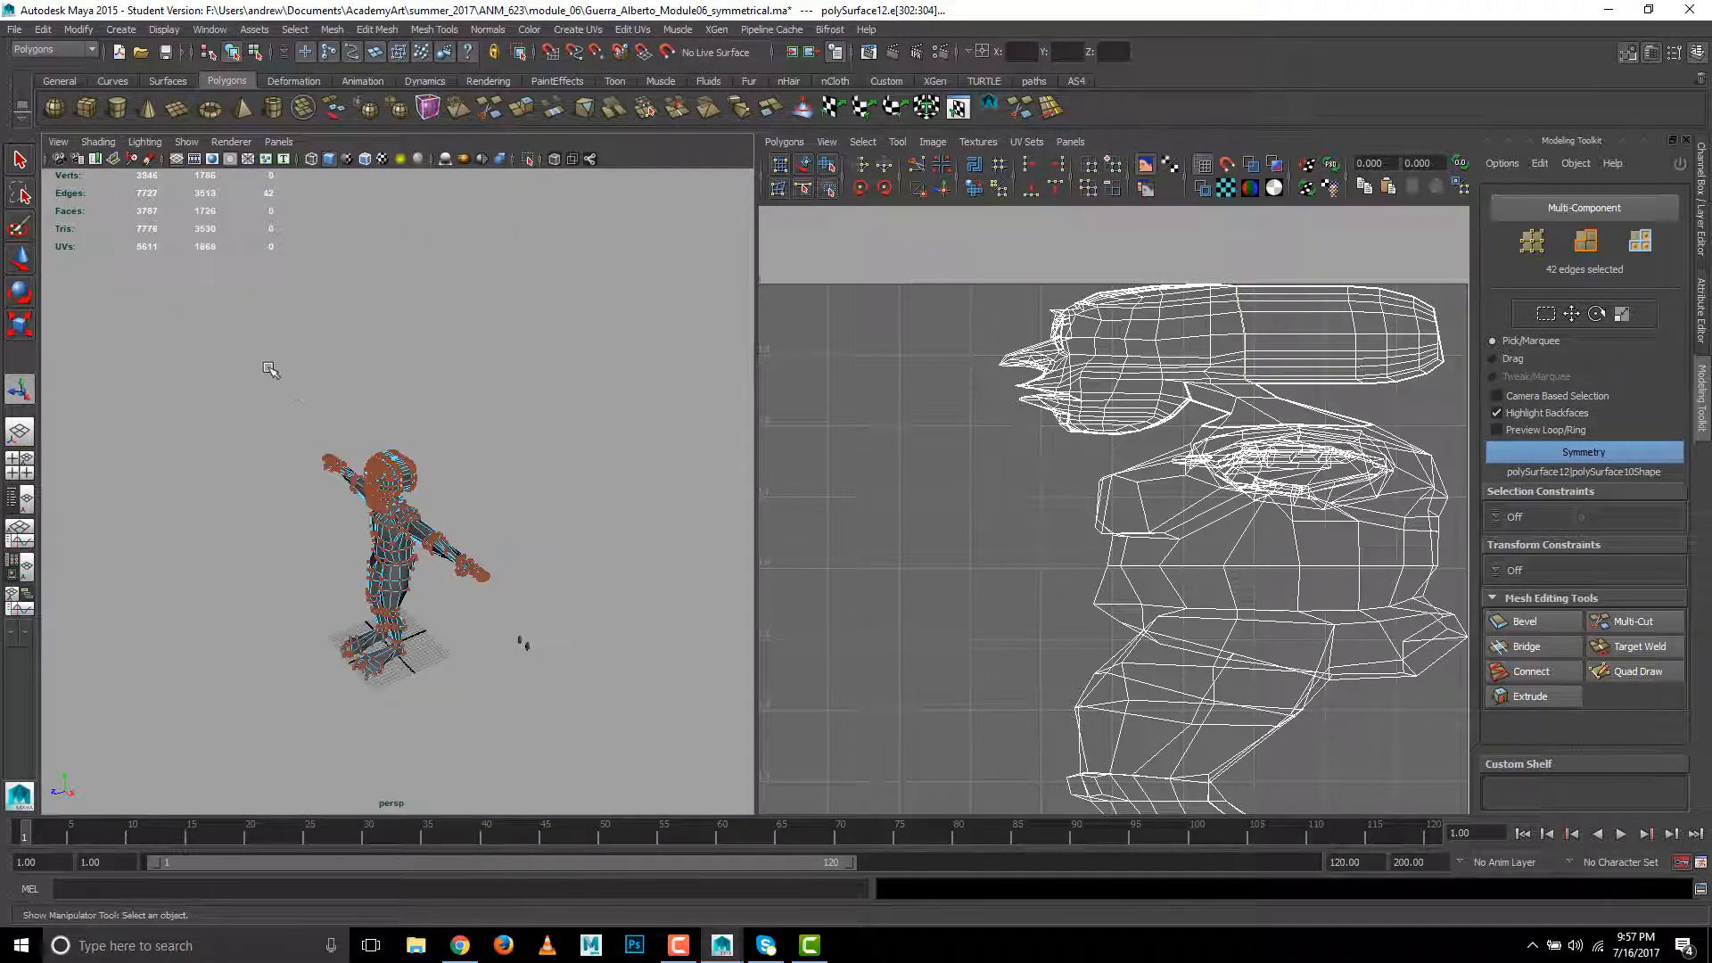
left_click_drag(557, 758, 557, 758)
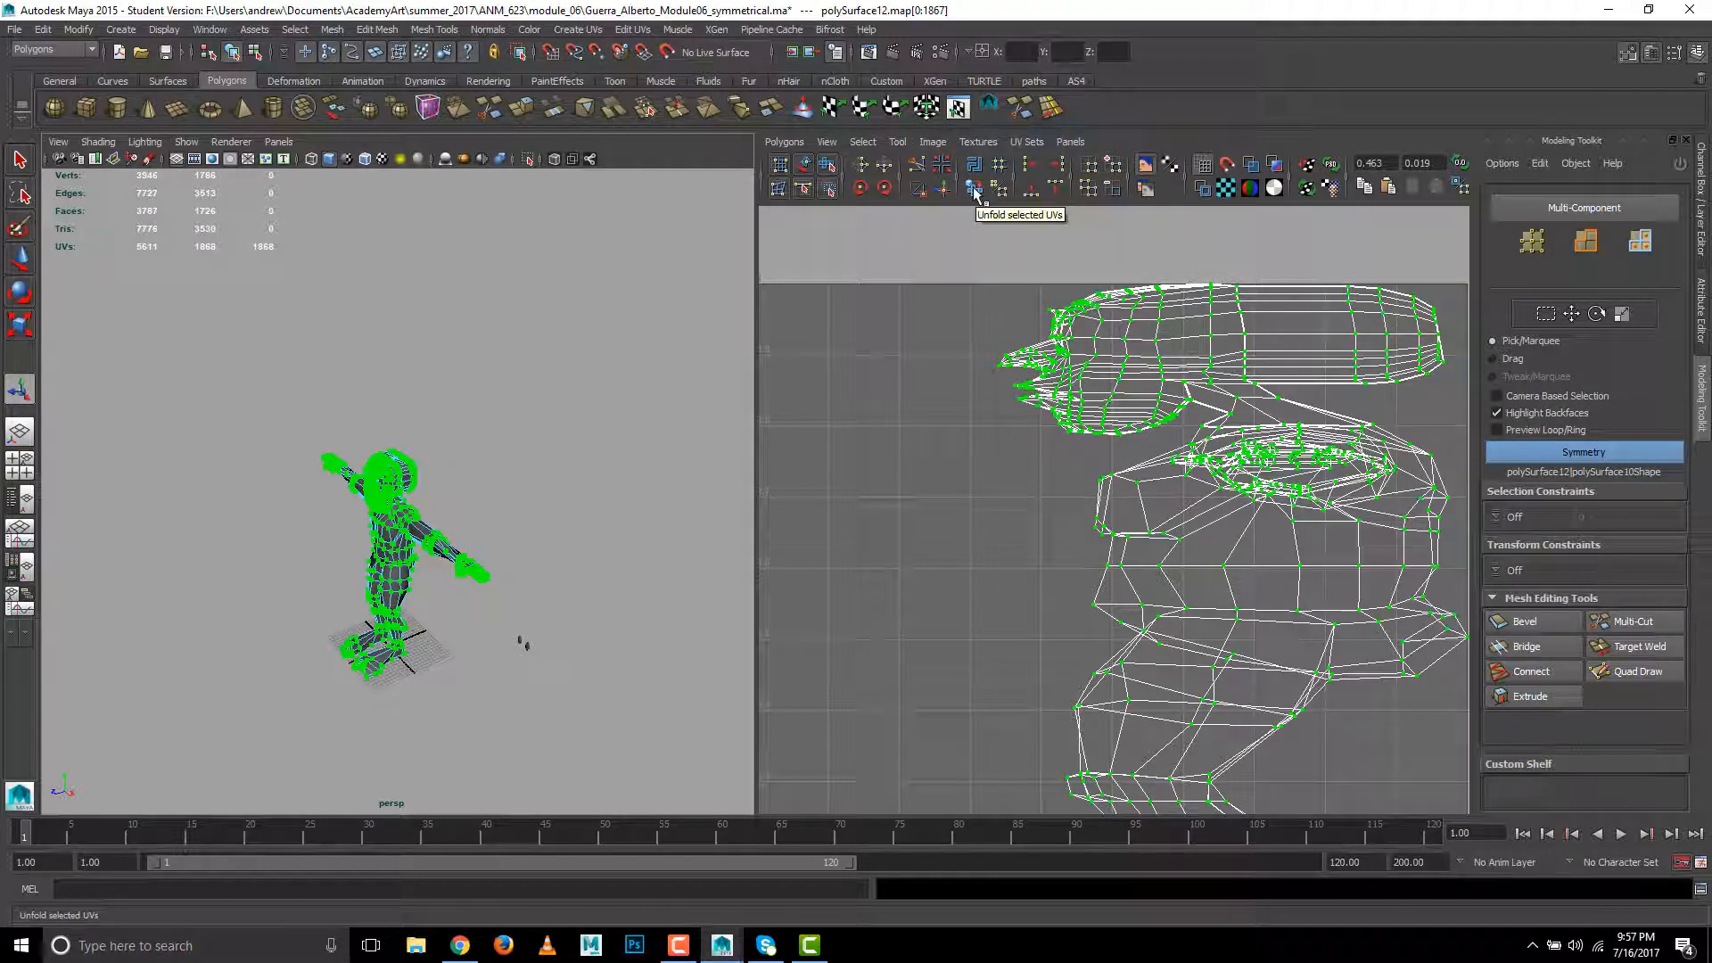
left_click(785, 141)
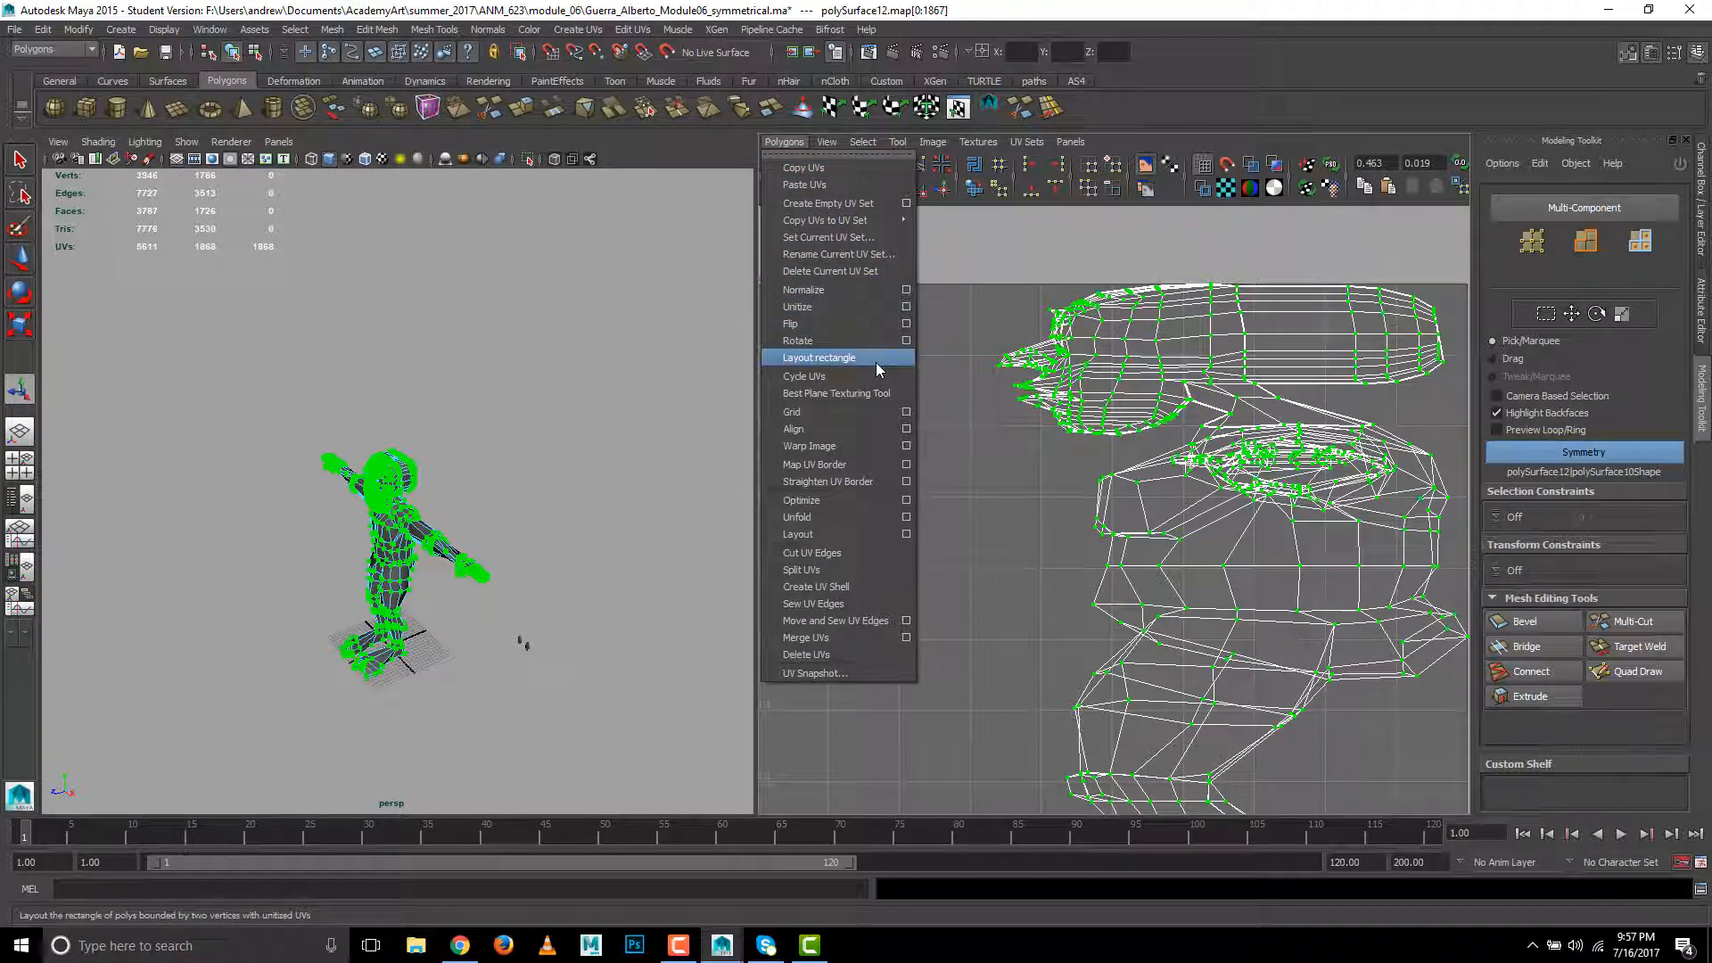
left_click(906, 517)
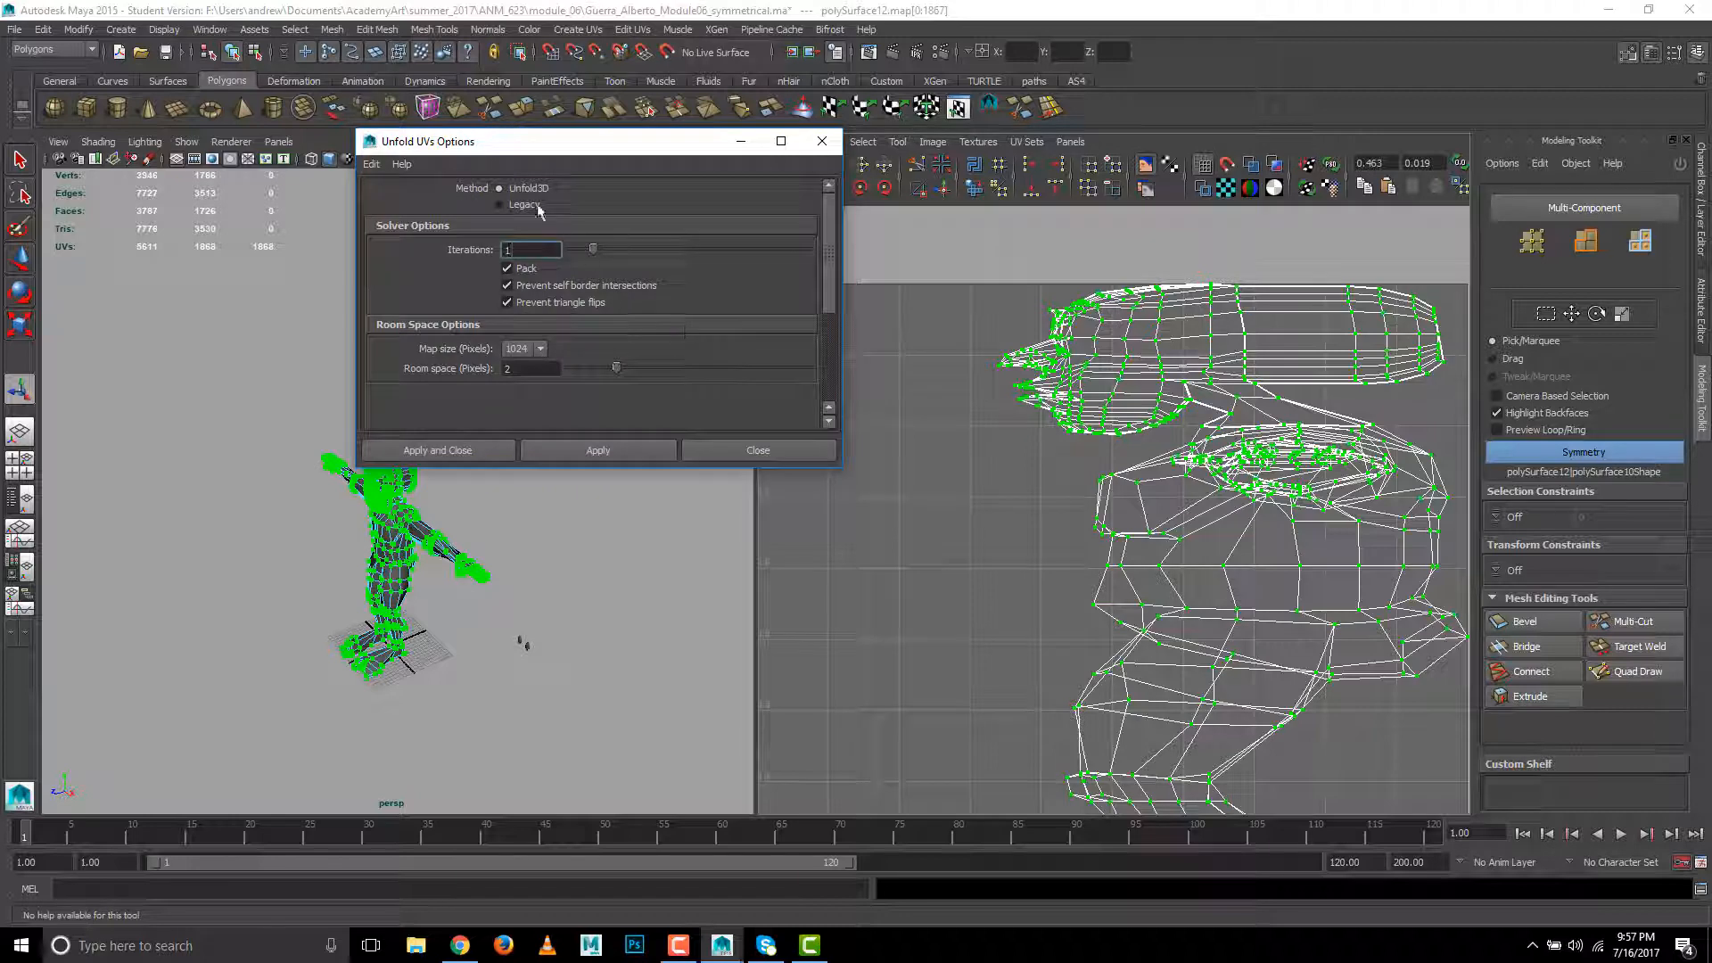
left_click(486, 446)
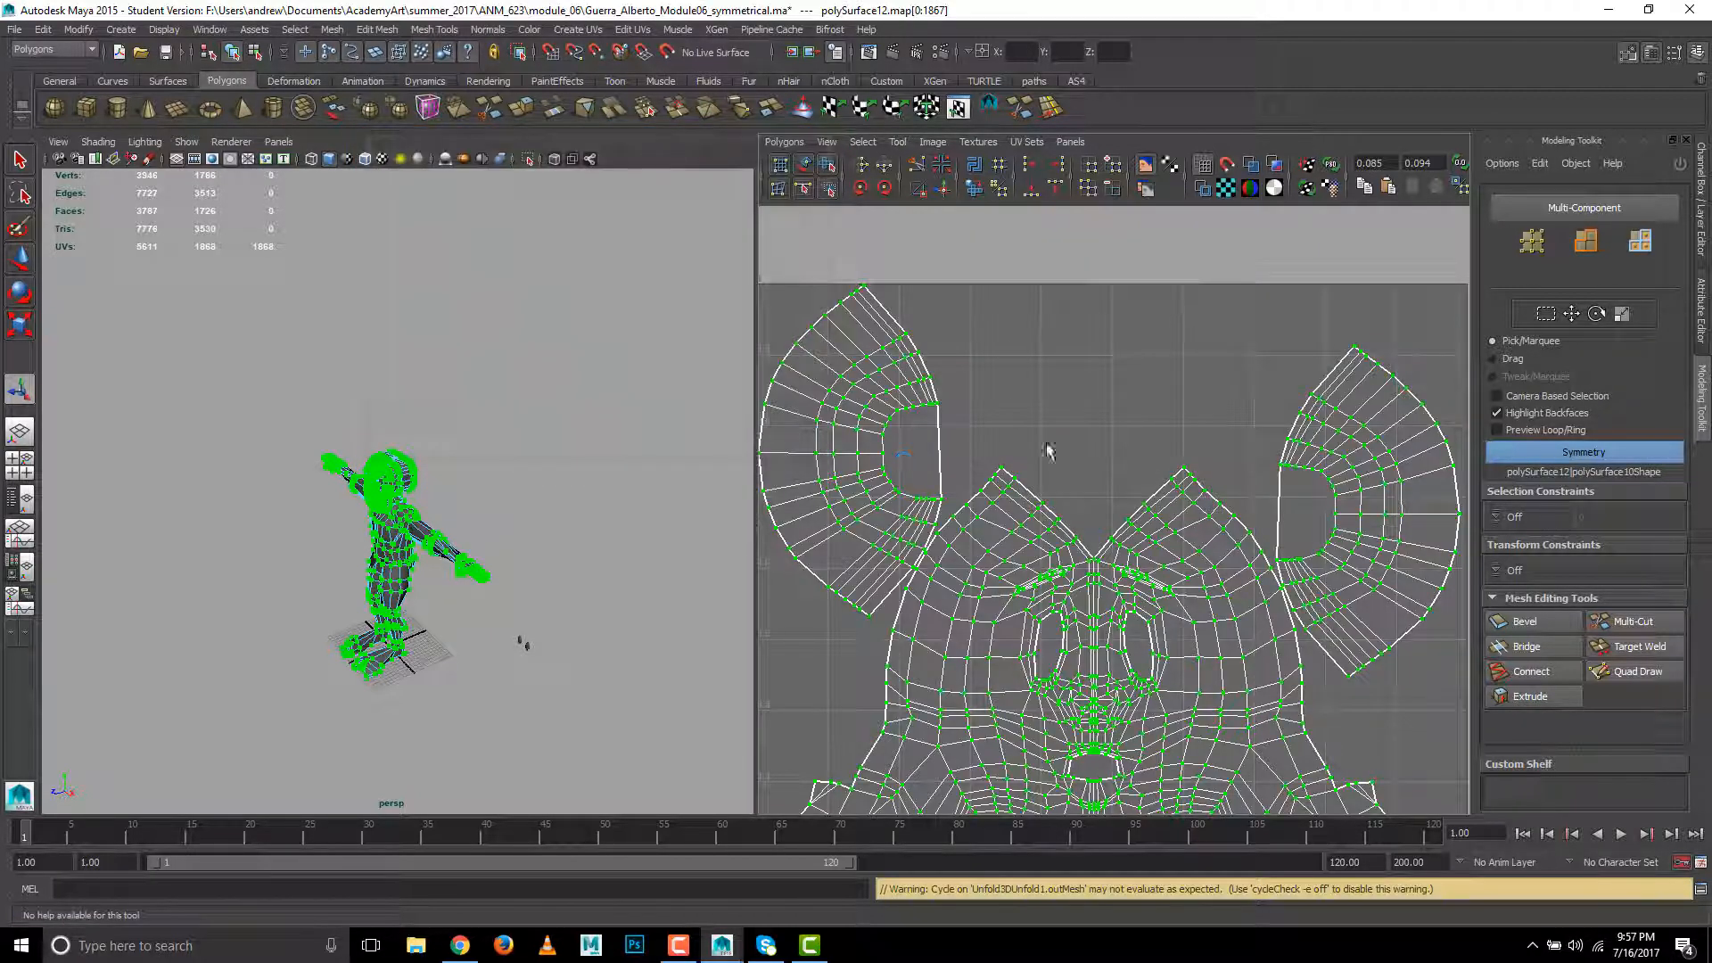
scroll(1102, 330, "down", 3)
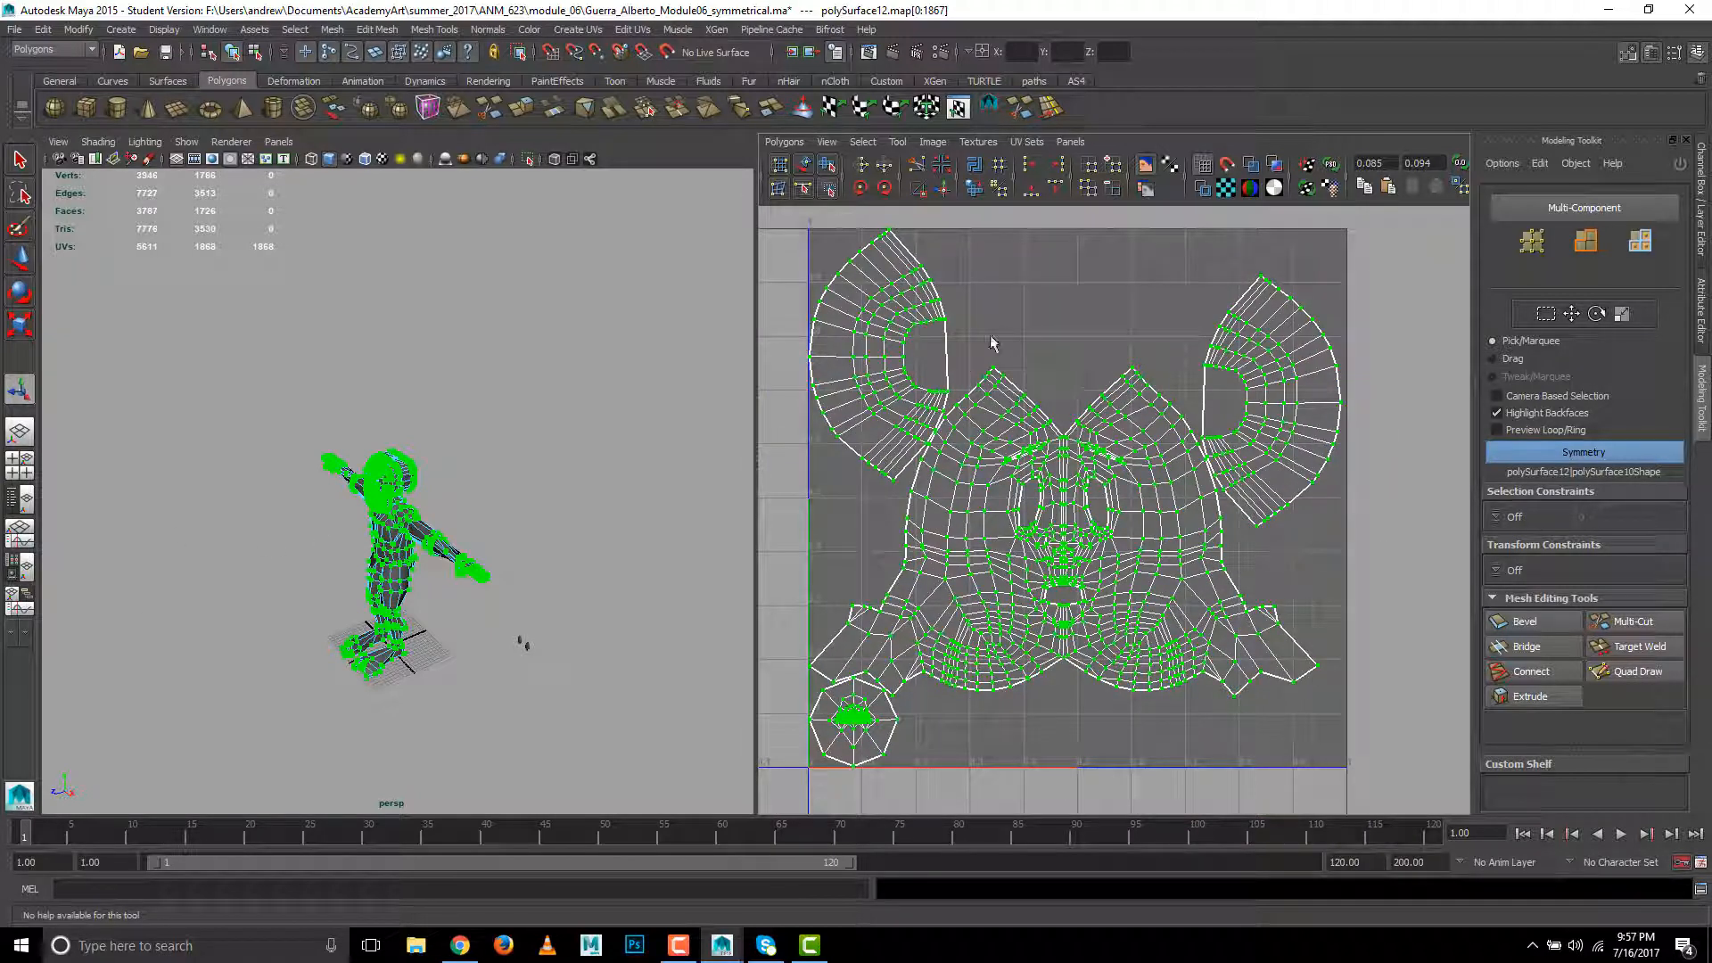
- Return to object mode and select the character mesh to show its unfolded UV shells
right_click_drag(404, 546, 450, 507)
left_click_drag(450, 506, 448, 471, "alt")
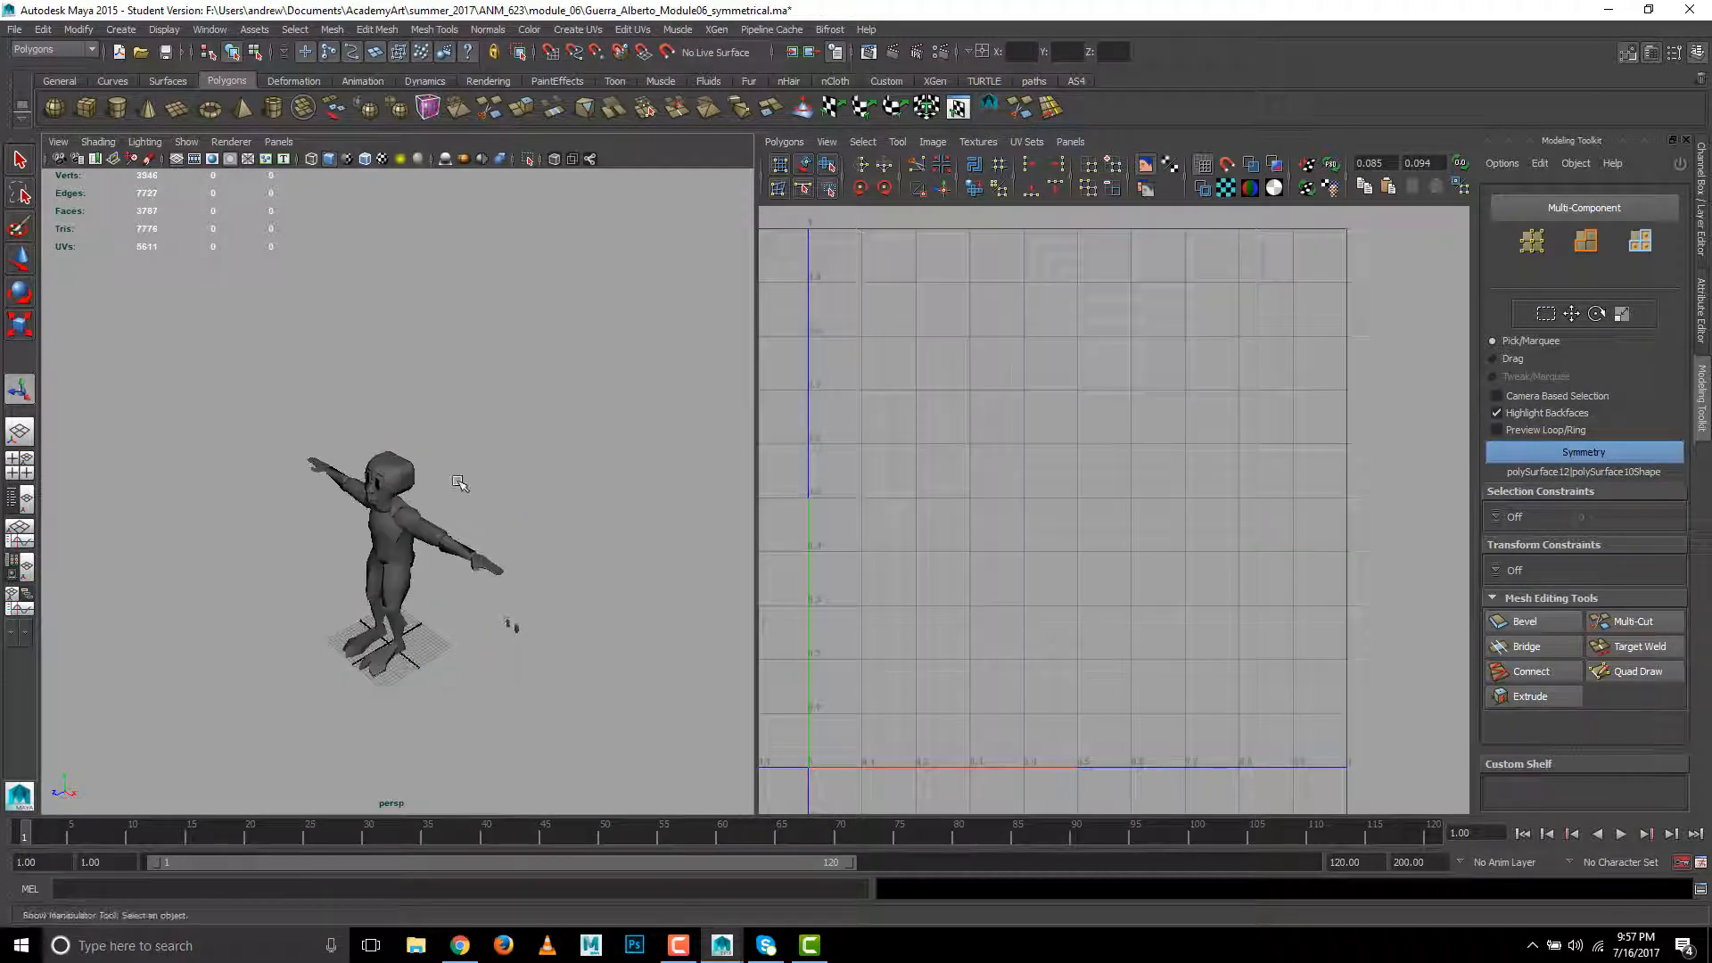
left_click(402, 493)
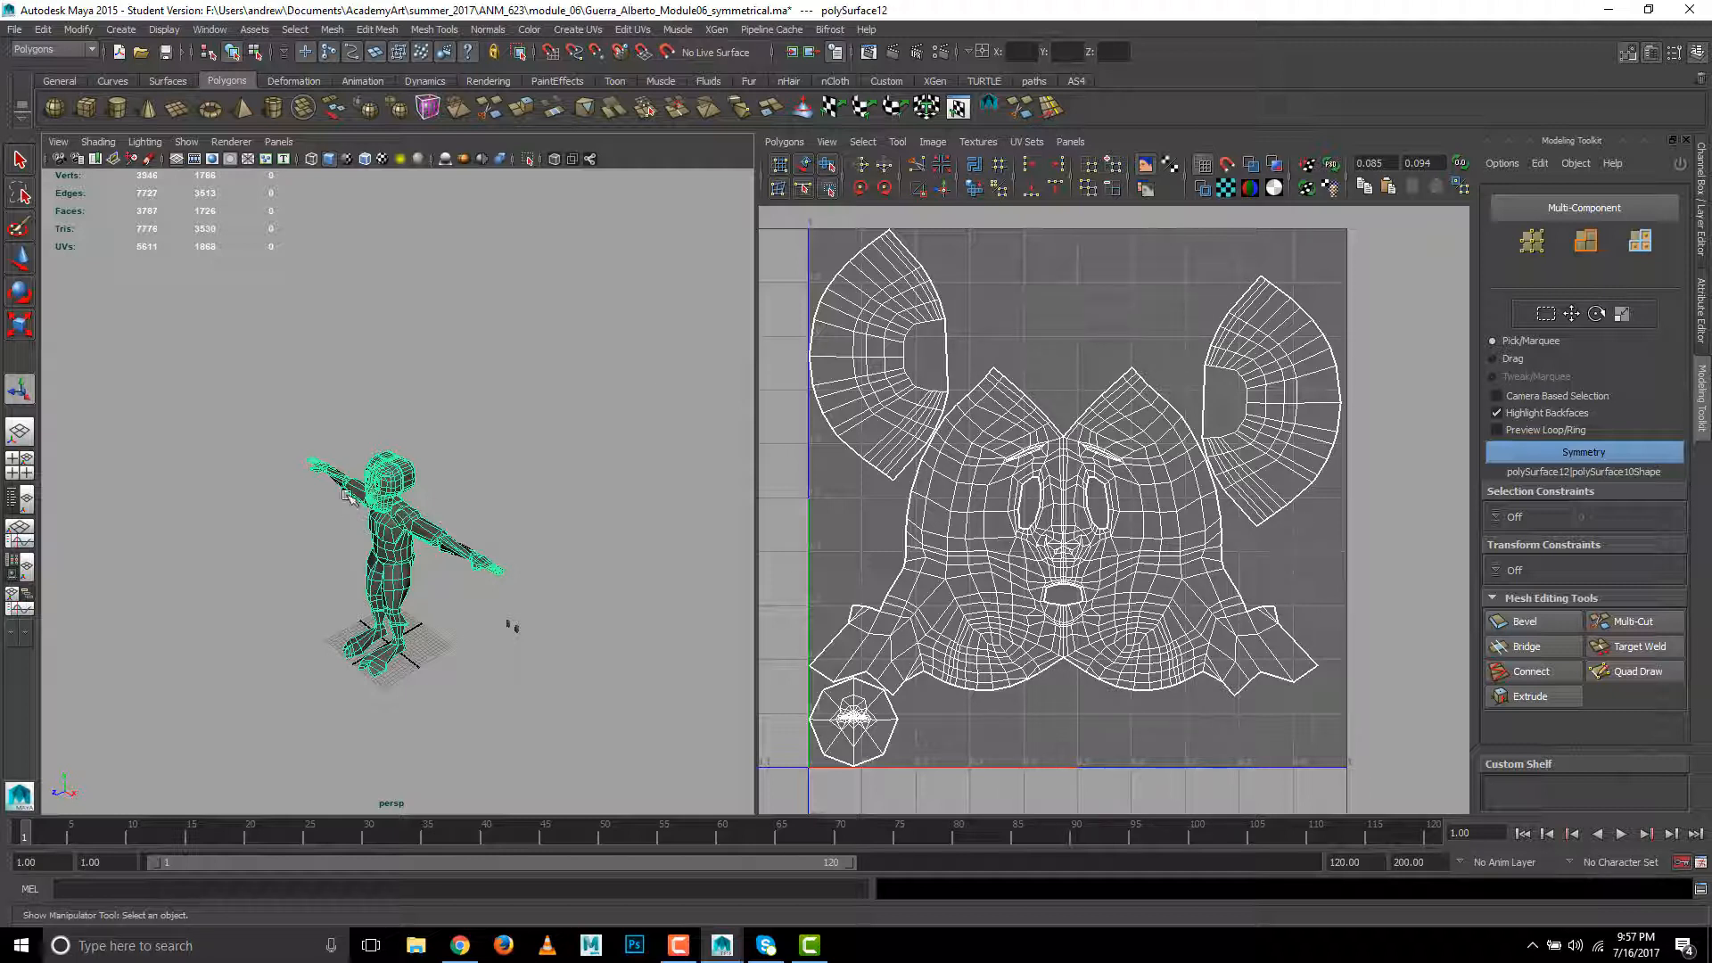
left_click(315, 194)
left_click(163, 29)
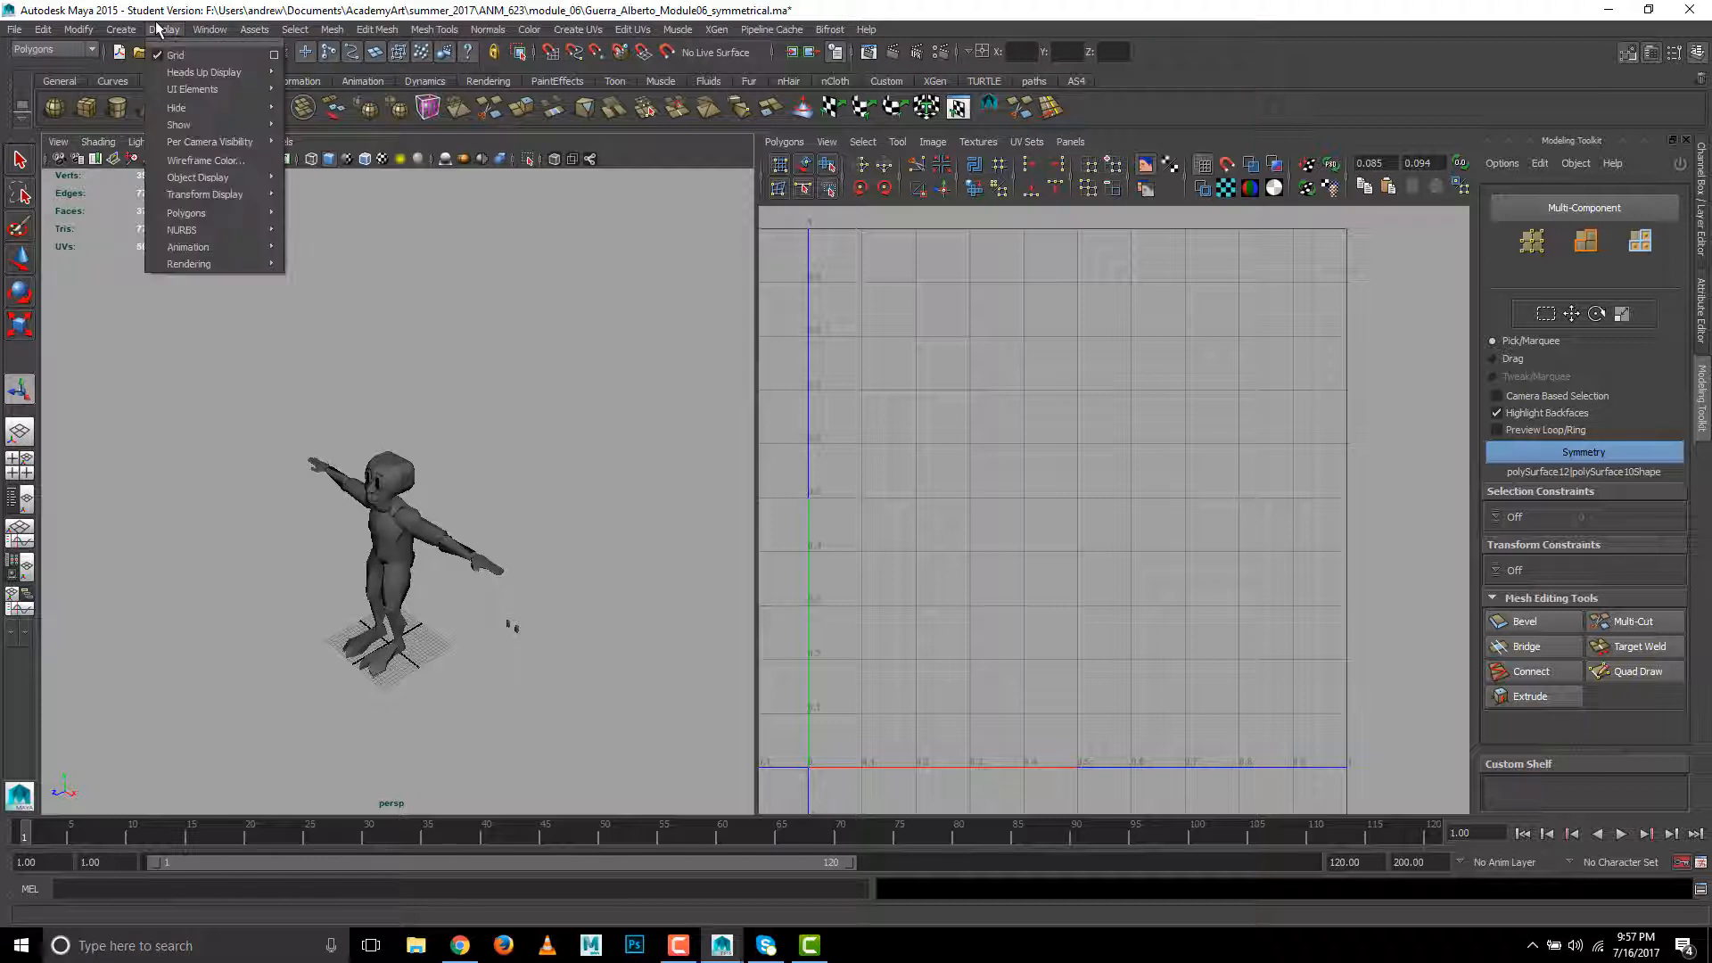
mouse_move(198, 214)
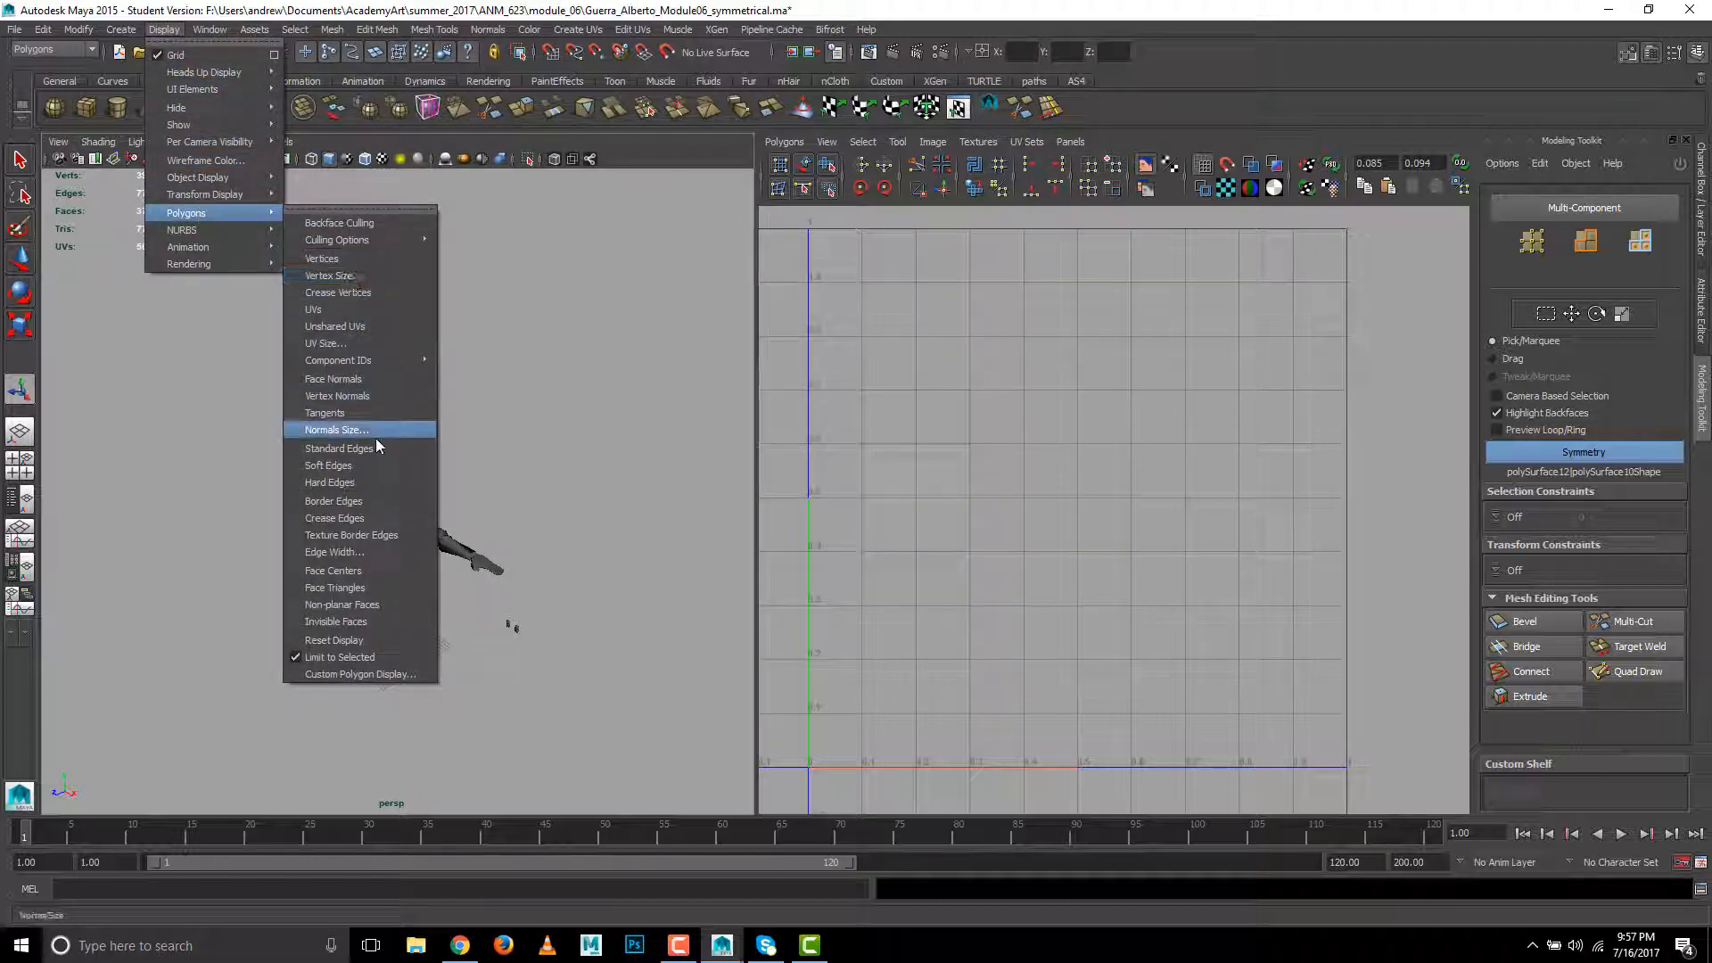
left_click(558, 540)
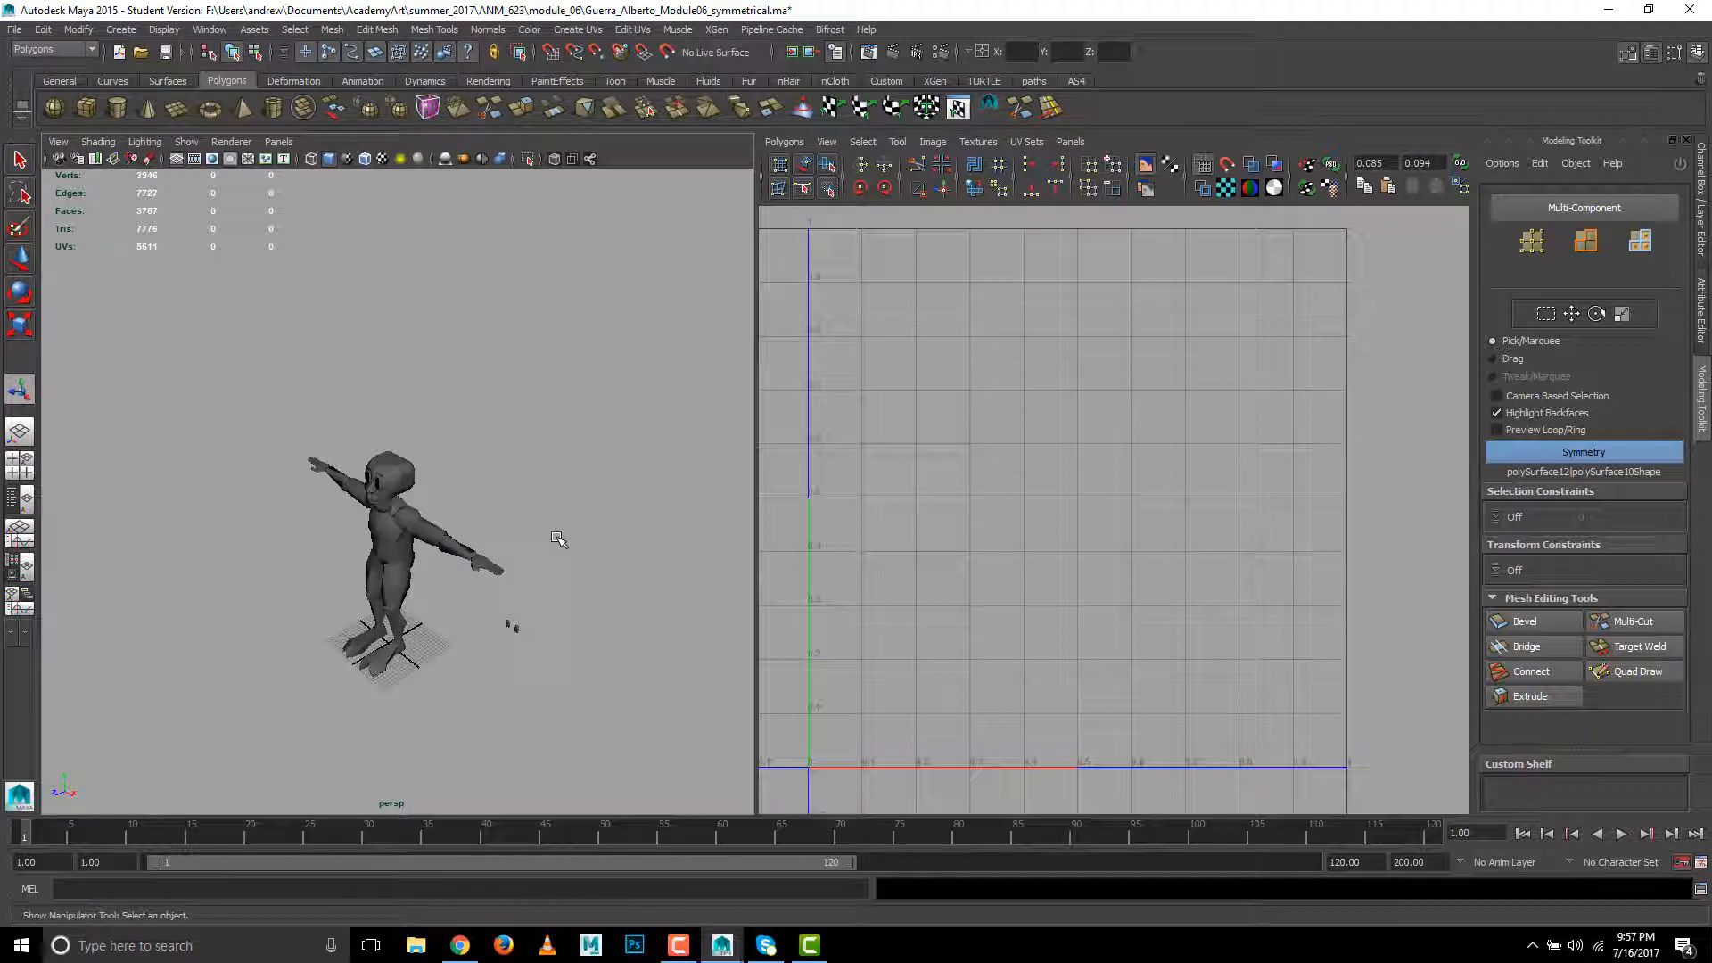